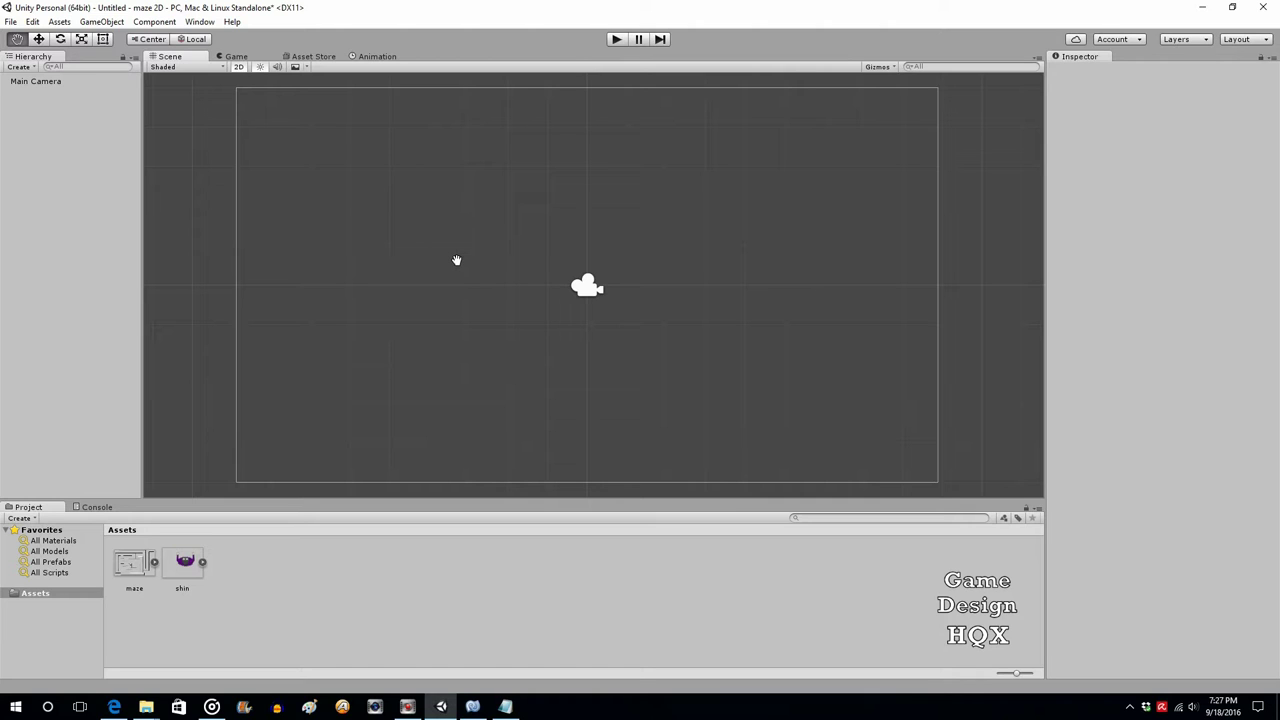
Step: Review the available target platforms in the build settings, including iOS and Android, and keep PC, Mac & Linux Standalone selected
click(11, 22)
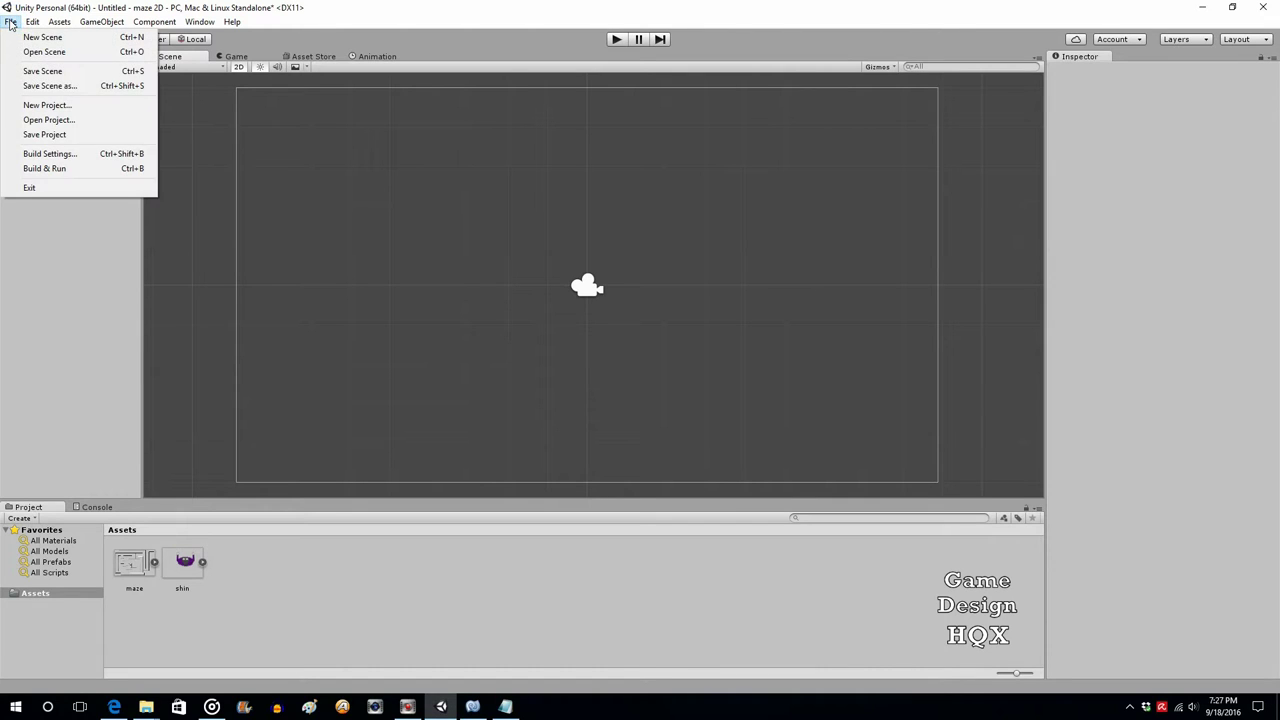
click(50, 154)
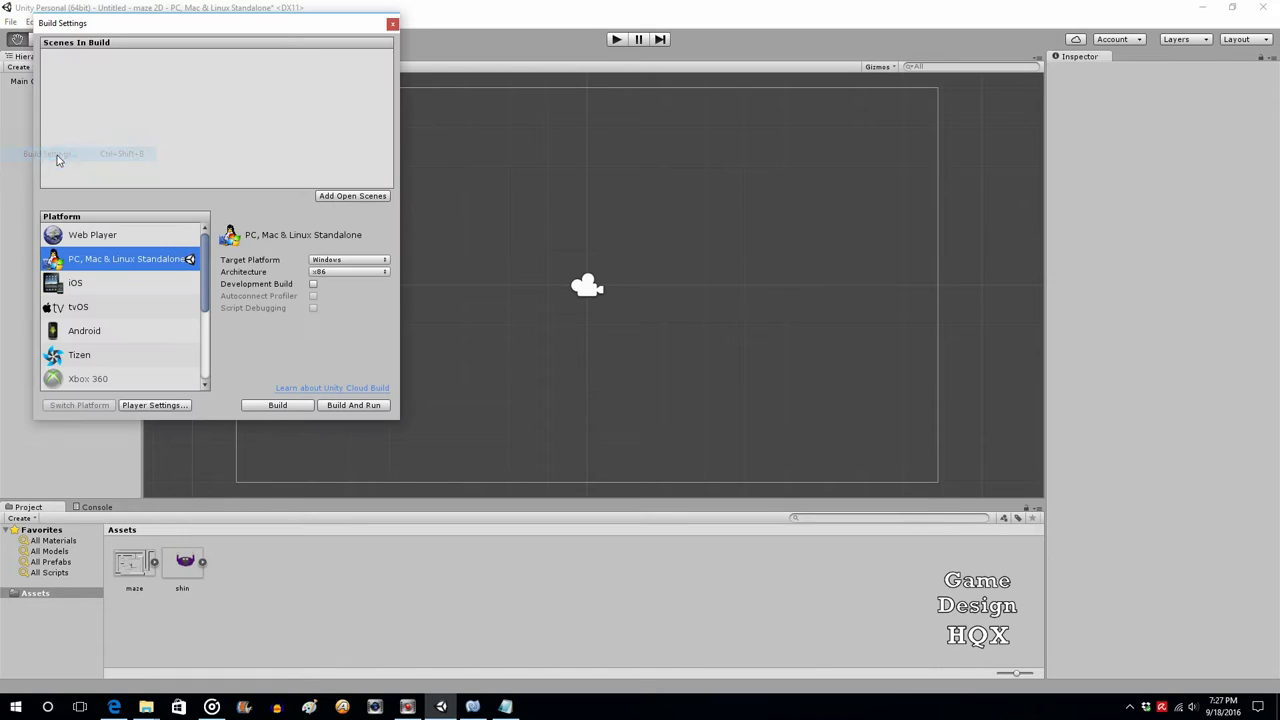
scroll(129, 302, down, 5)
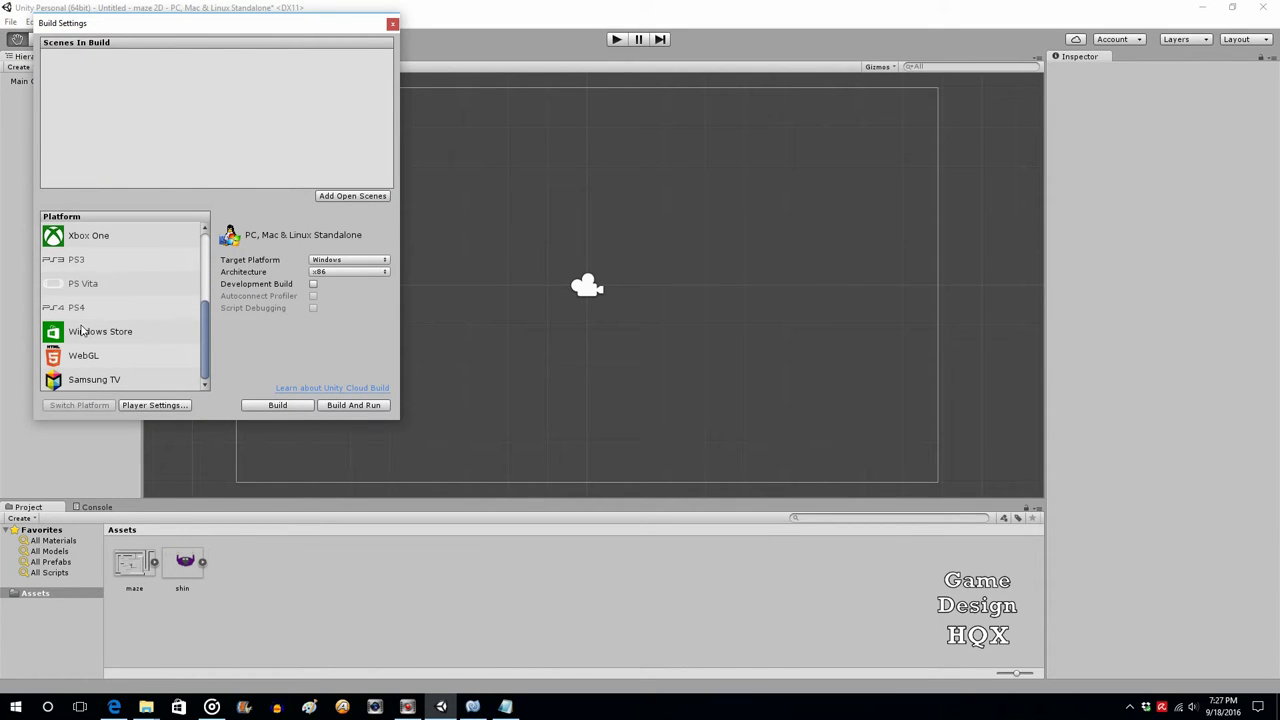
scroll(97, 340, up, 3)
scroll(97, 337, up, 3)
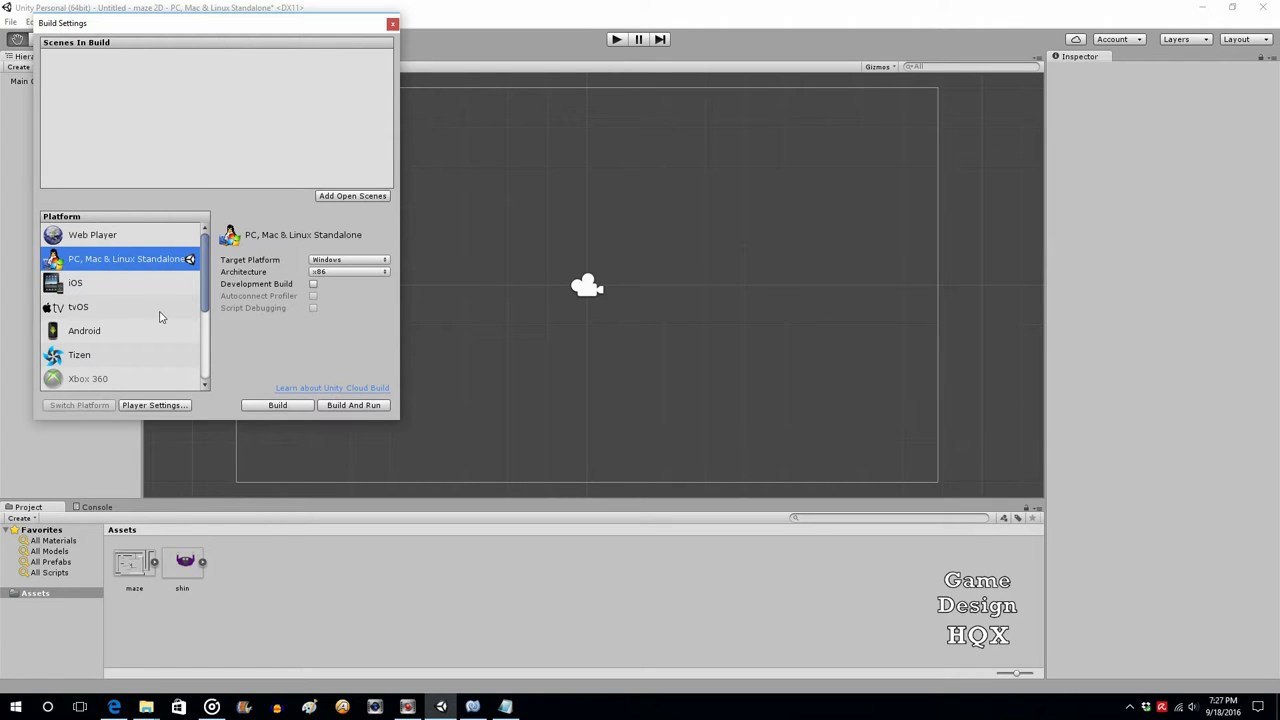
click(98, 285)
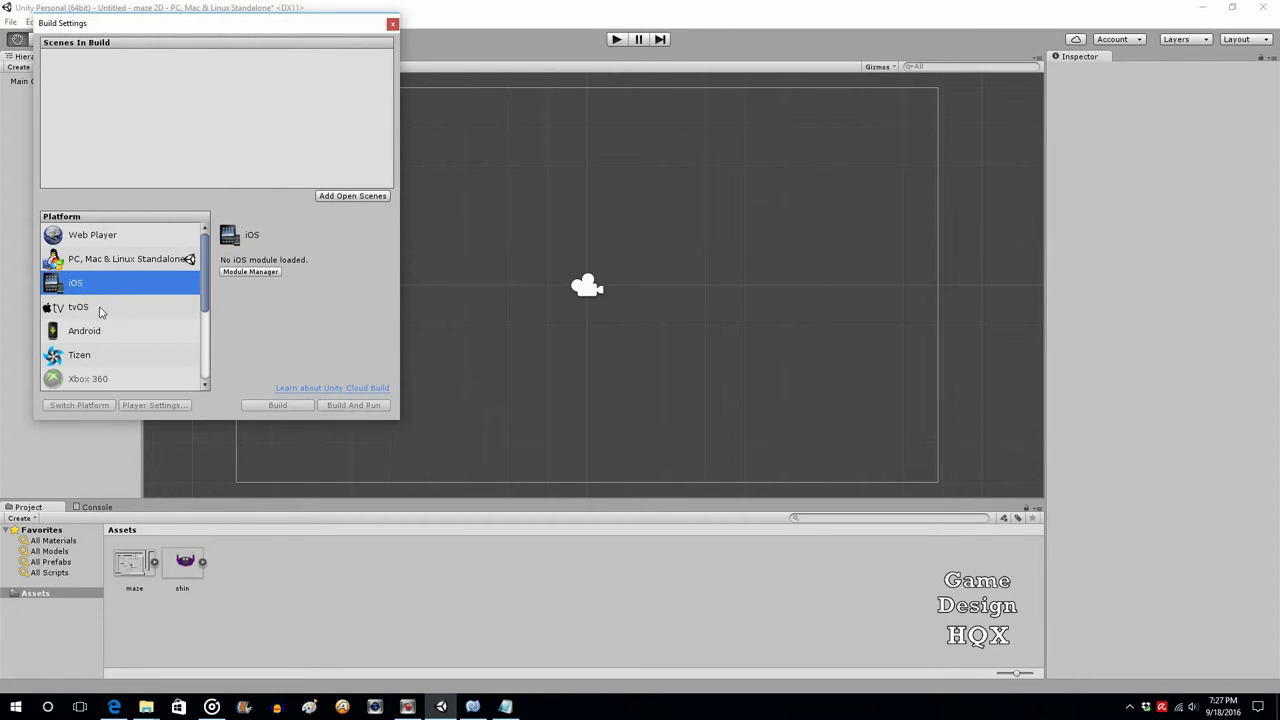
click(97, 334)
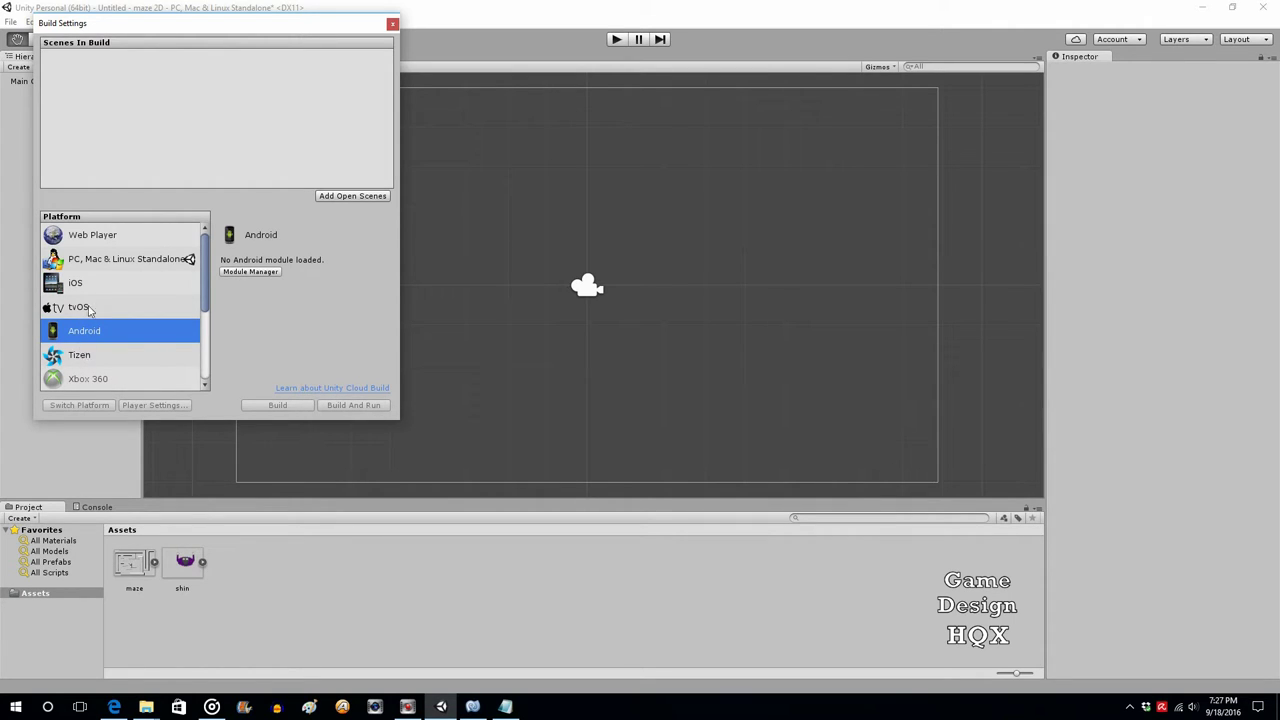
click(88, 268)
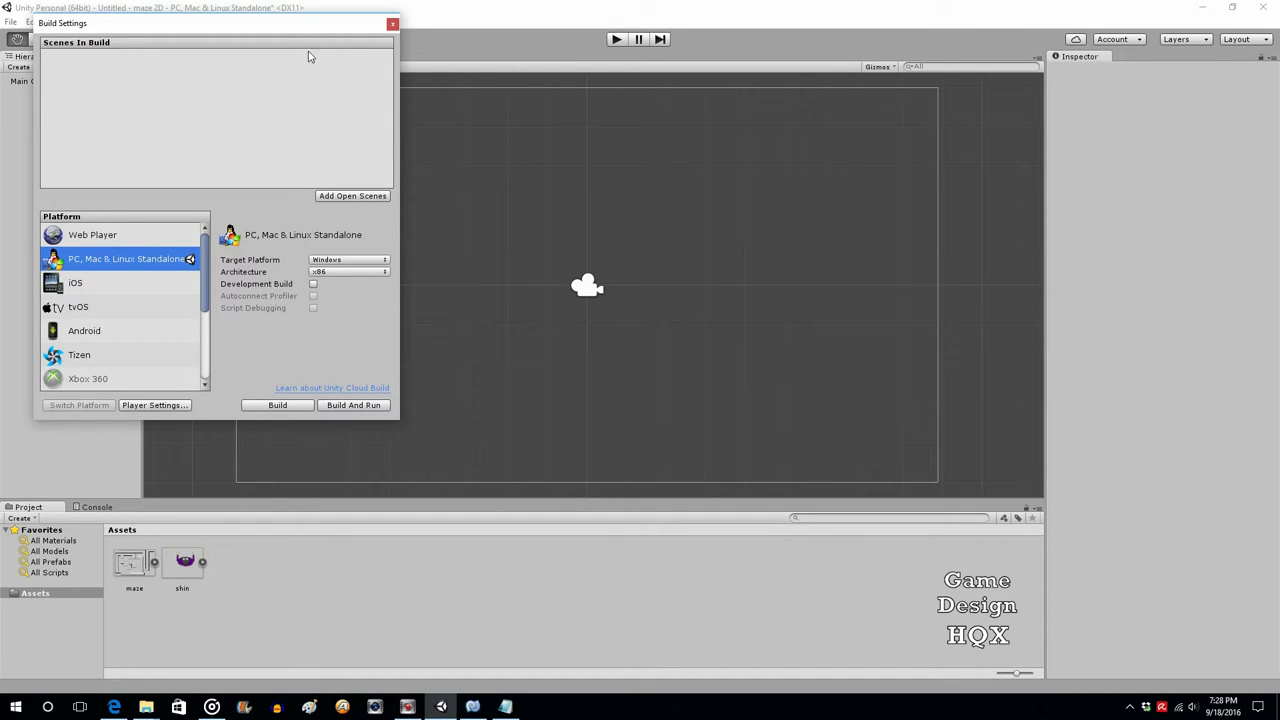
click(391, 22)
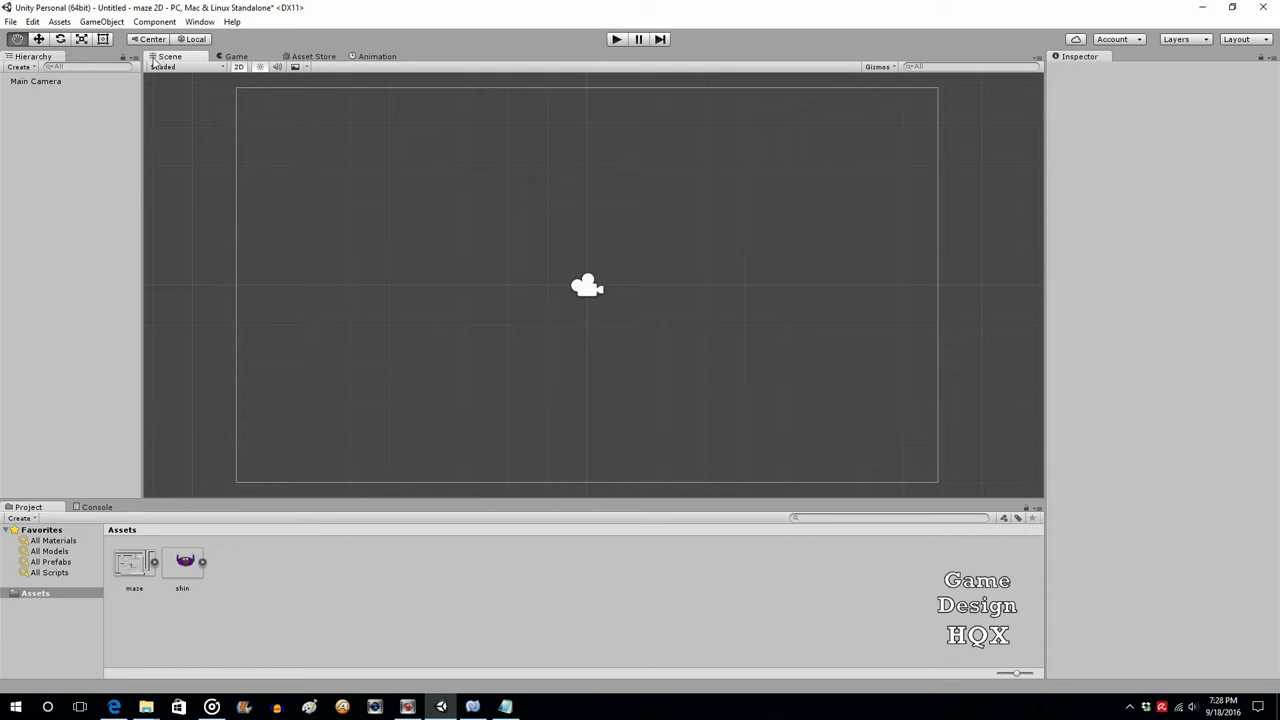
Step: Check the maze image's Pixels Per Unit import setting and add the maze sprite to the scene hierarchy
click(39, 40)
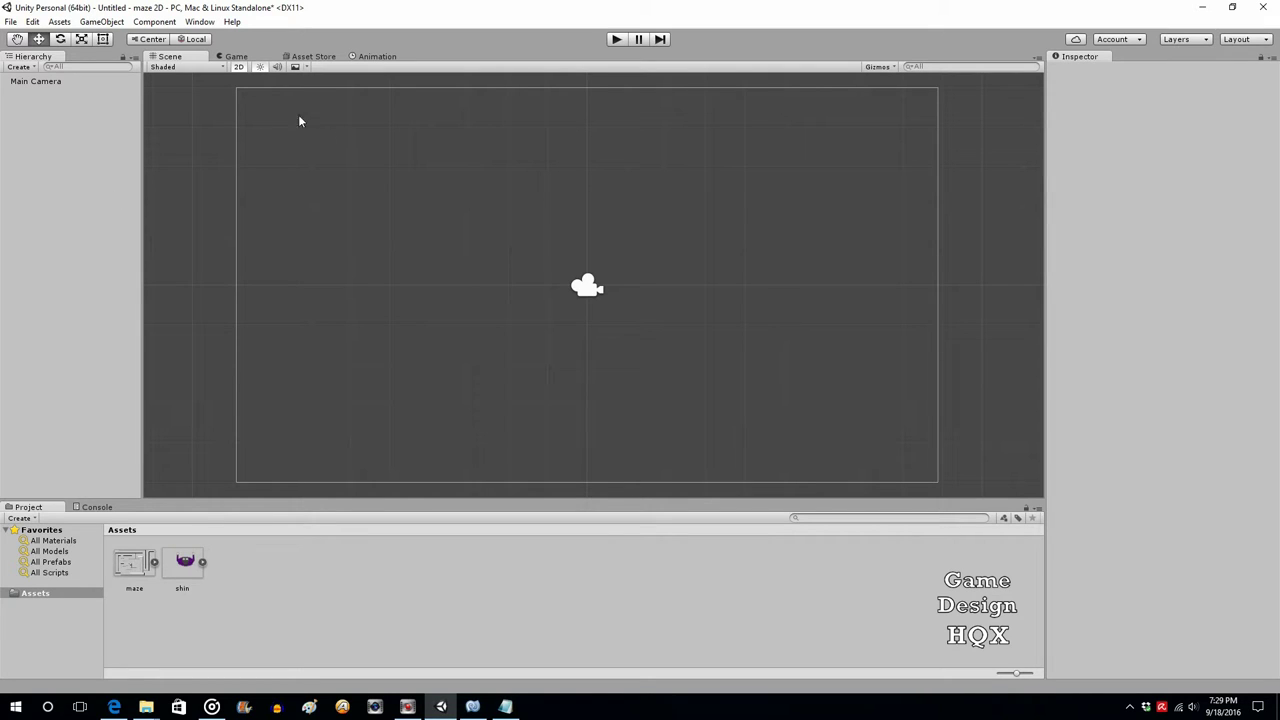
click(120, 565)
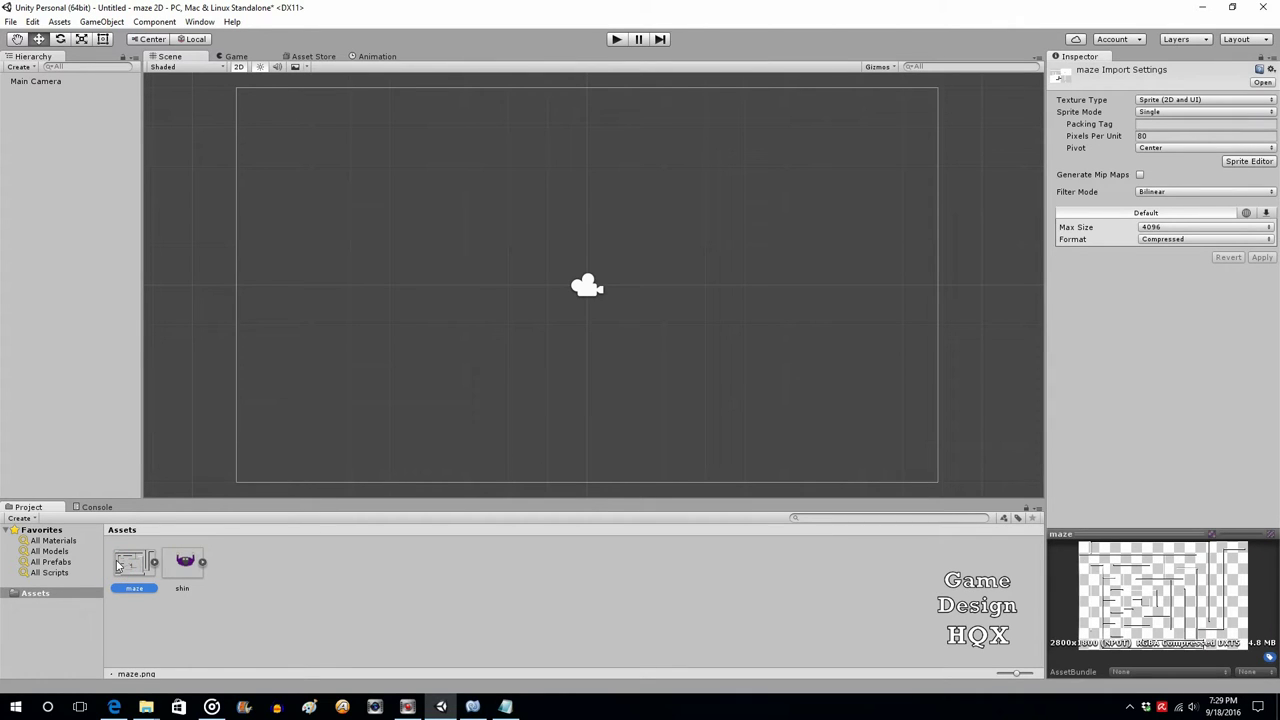
click(250, 572)
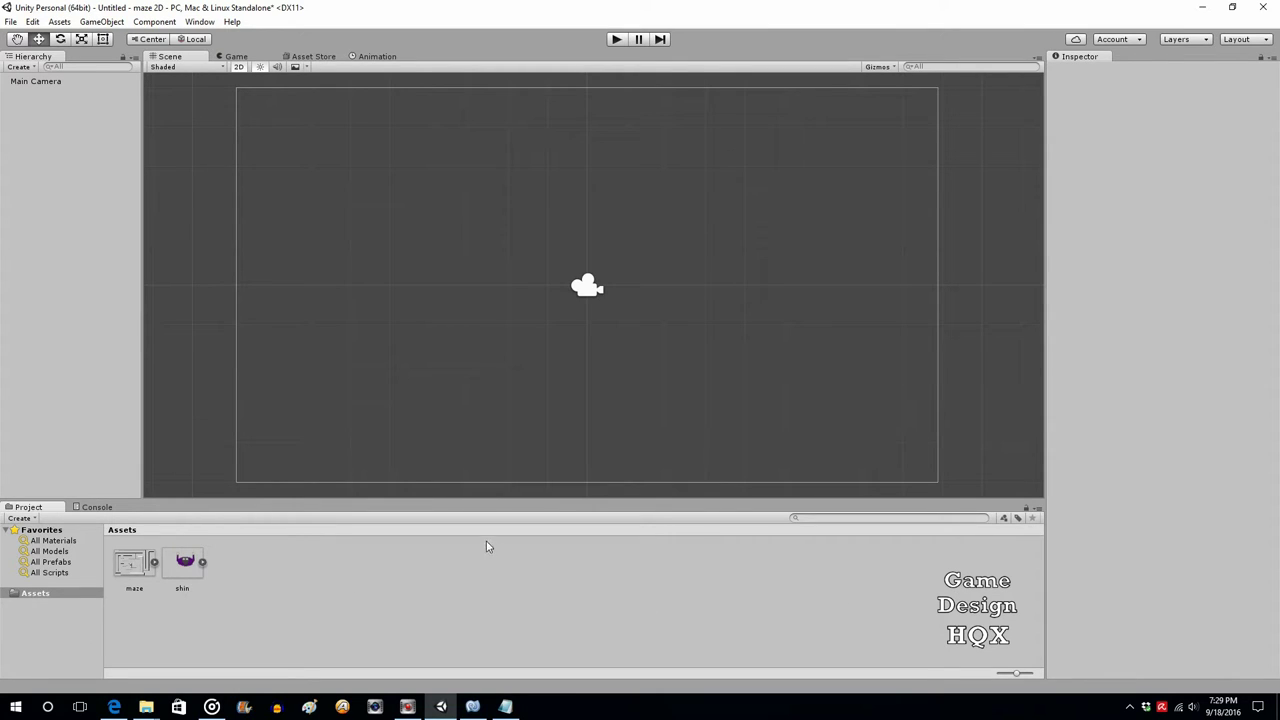
click(138, 572)
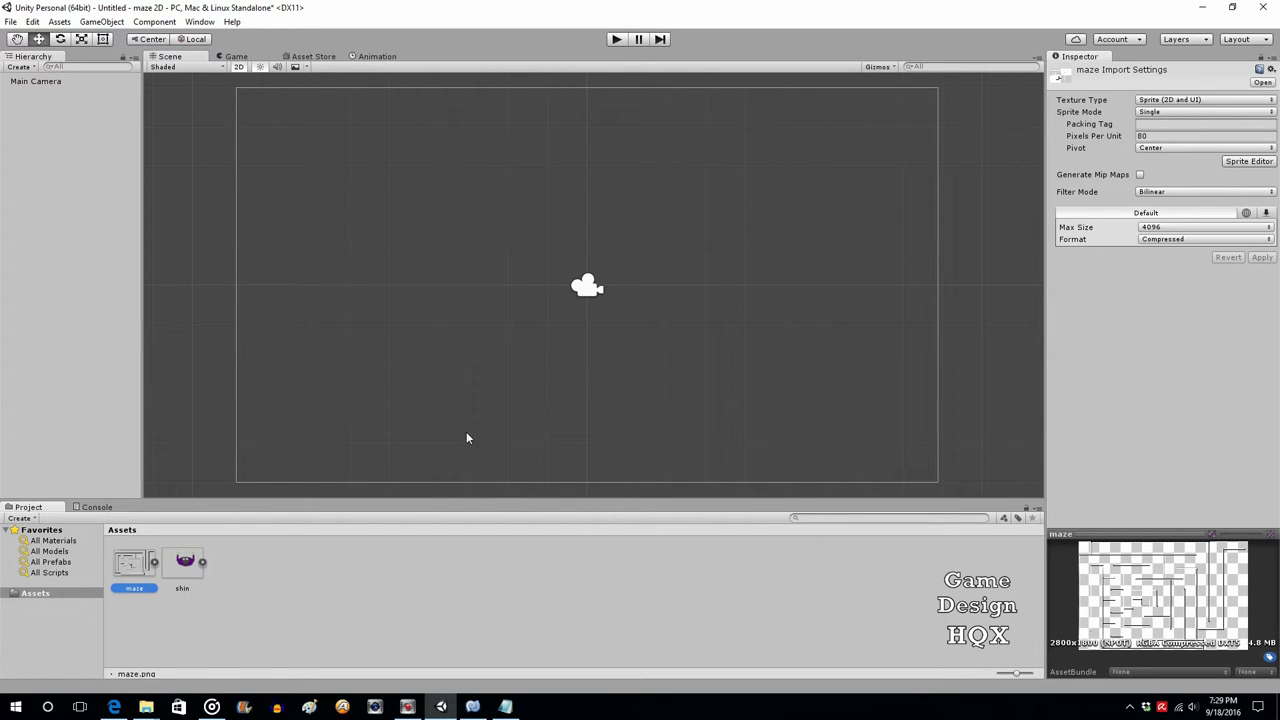
click(1100, 137)
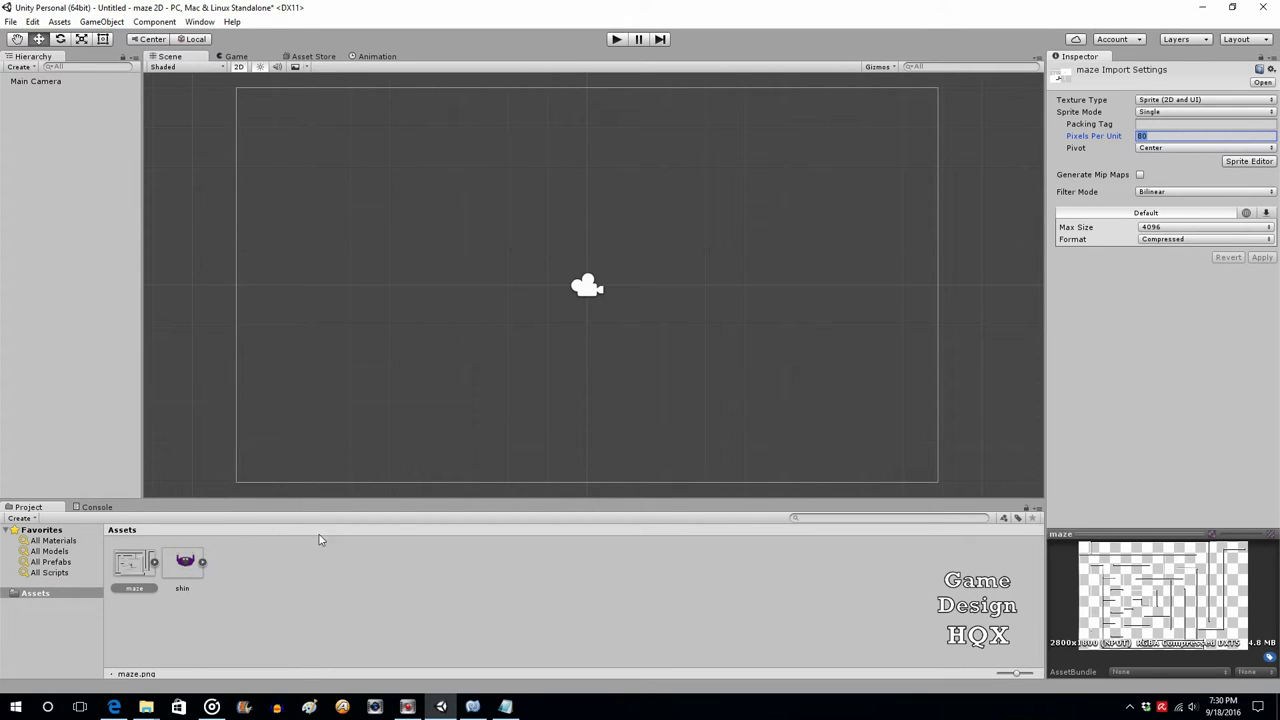
drag(130, 563, 59, 231)
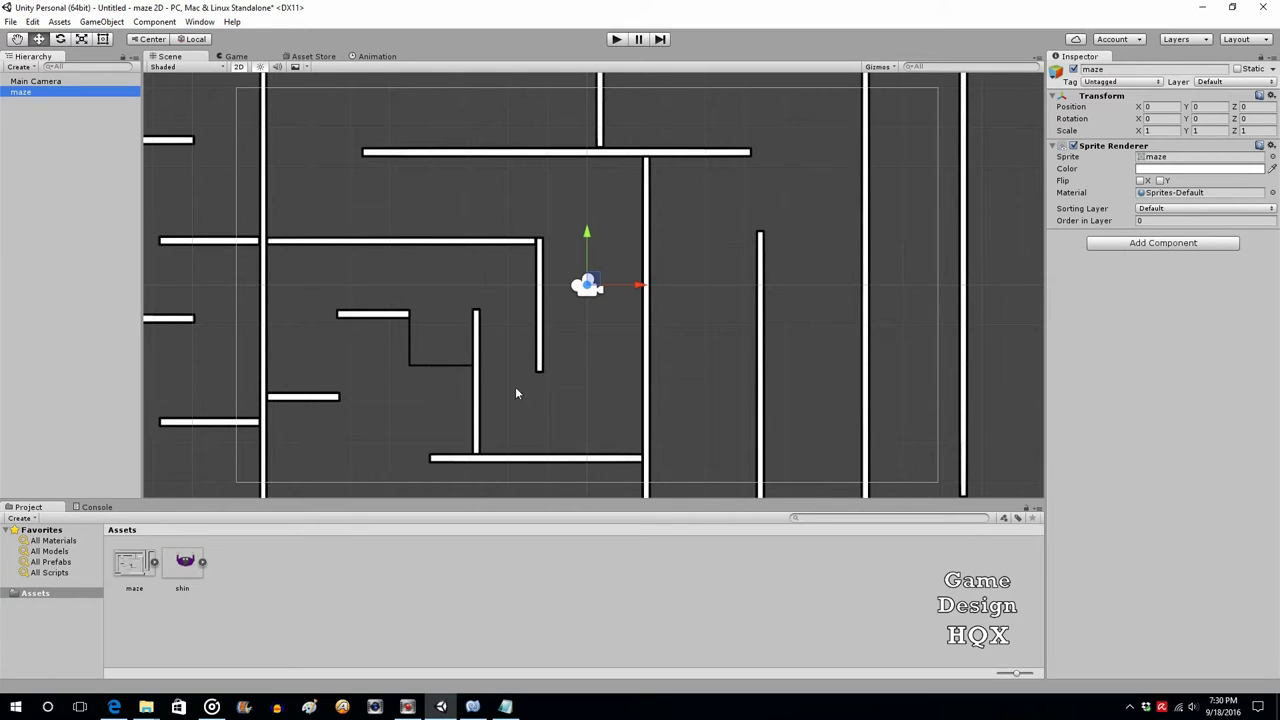
Step: Move the maze to about X 3.74, Y 1.29 so its small central enclosure surrounds the camera
drag(641, 288, 731, 290)
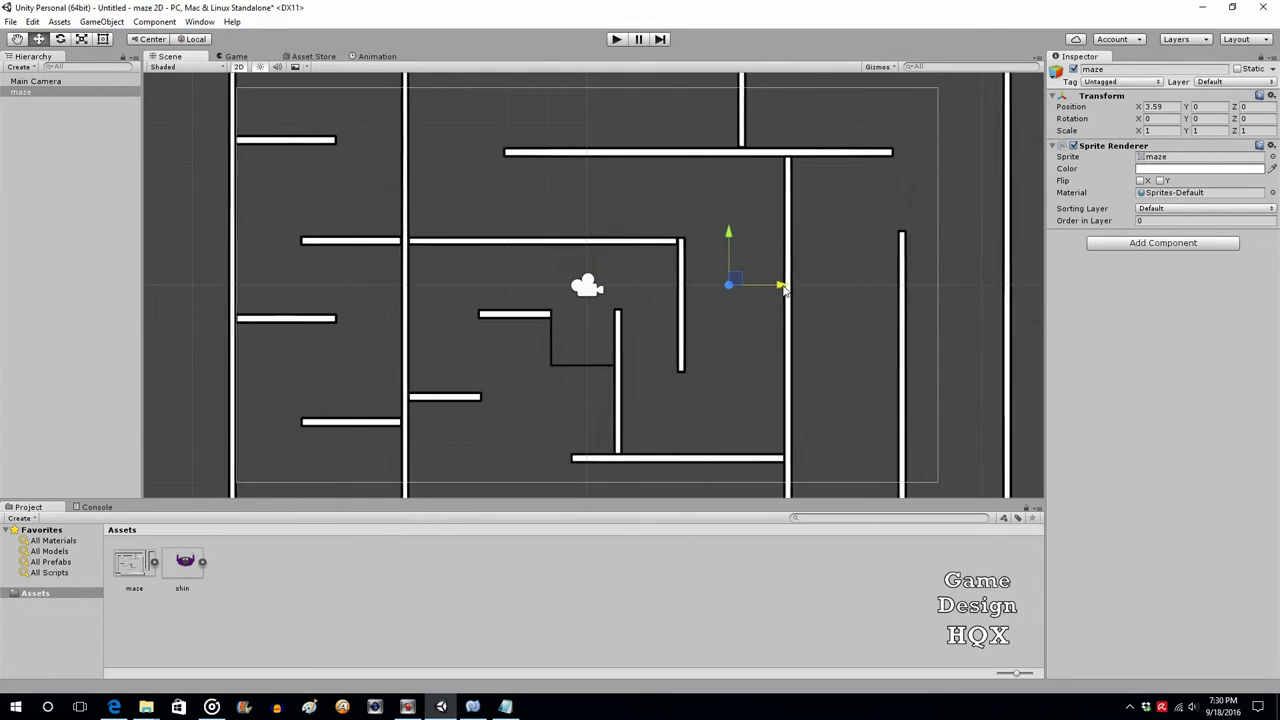
drag(783, 288, 790, 288)
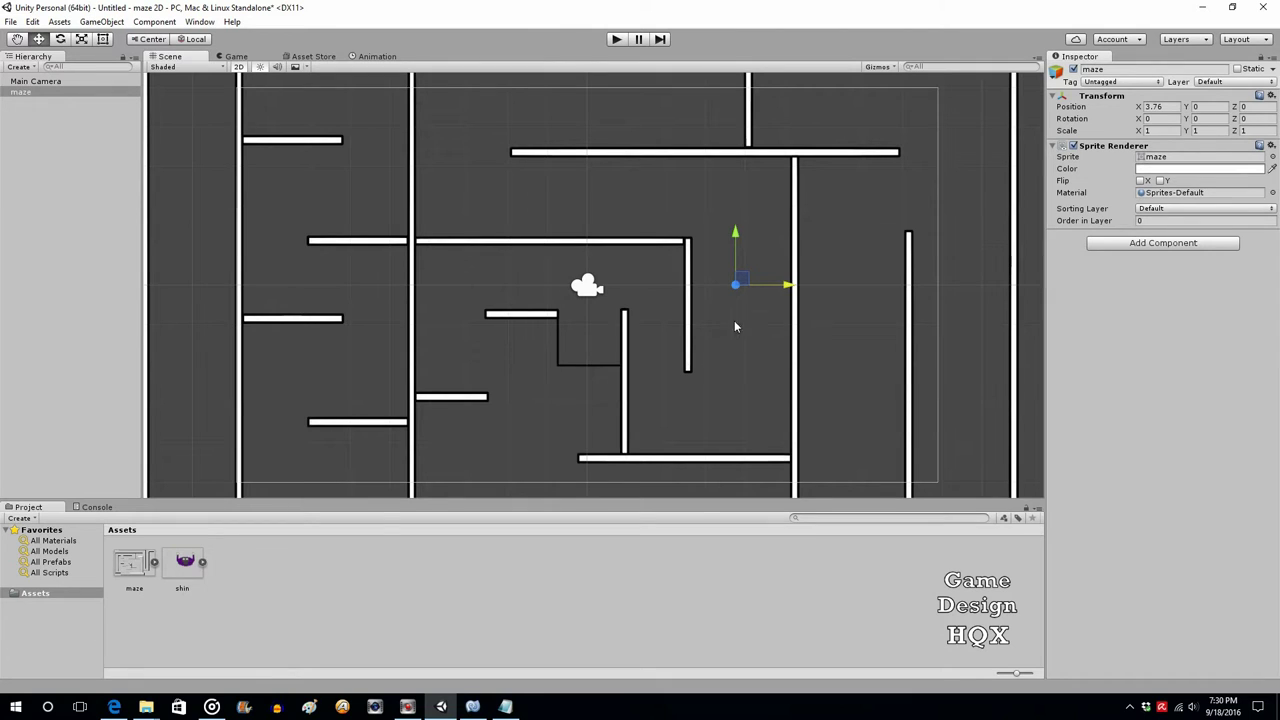
mouse_move(793, 286)
mouse_down()
mouse_move(807, 287)
mouse_move(792, 292)
mouse_up()
drag(738, 235, 738, 183)
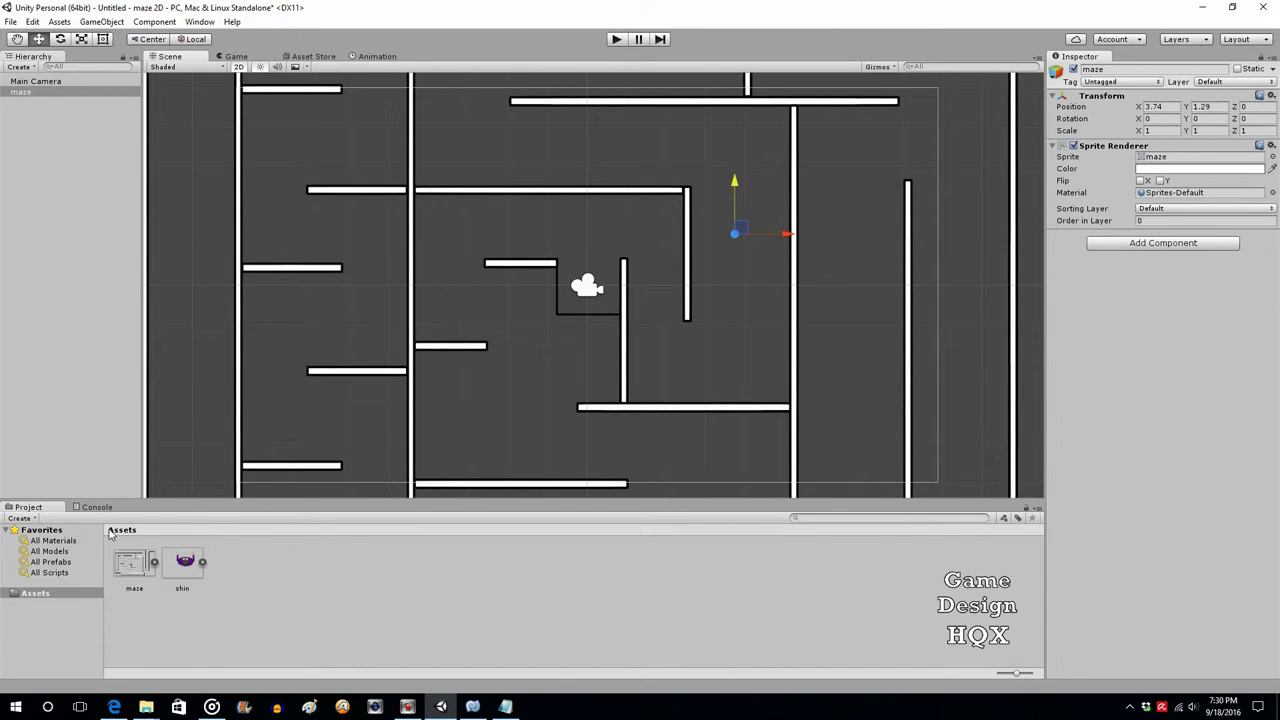
Step: Add the shin sprite to the scene hierarchy and give it a Polygon Collider 2D component
drag(186, 578, 55, 206)
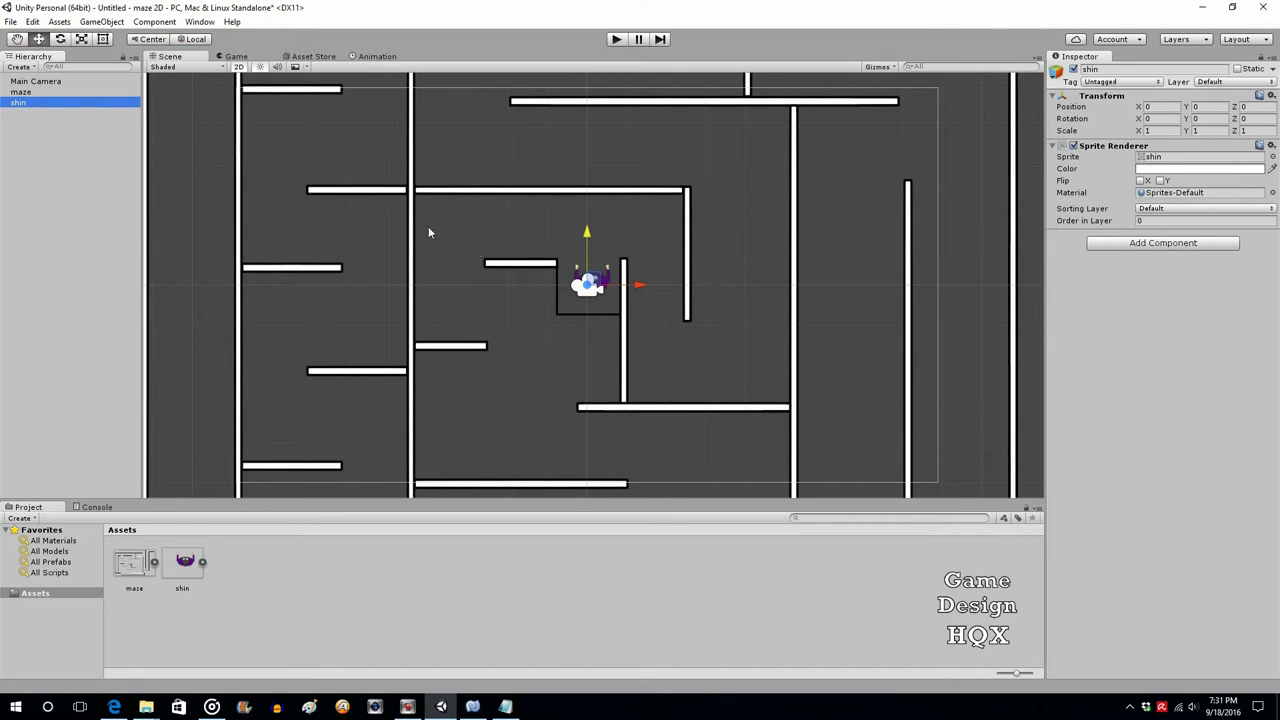
click(1145, 247)
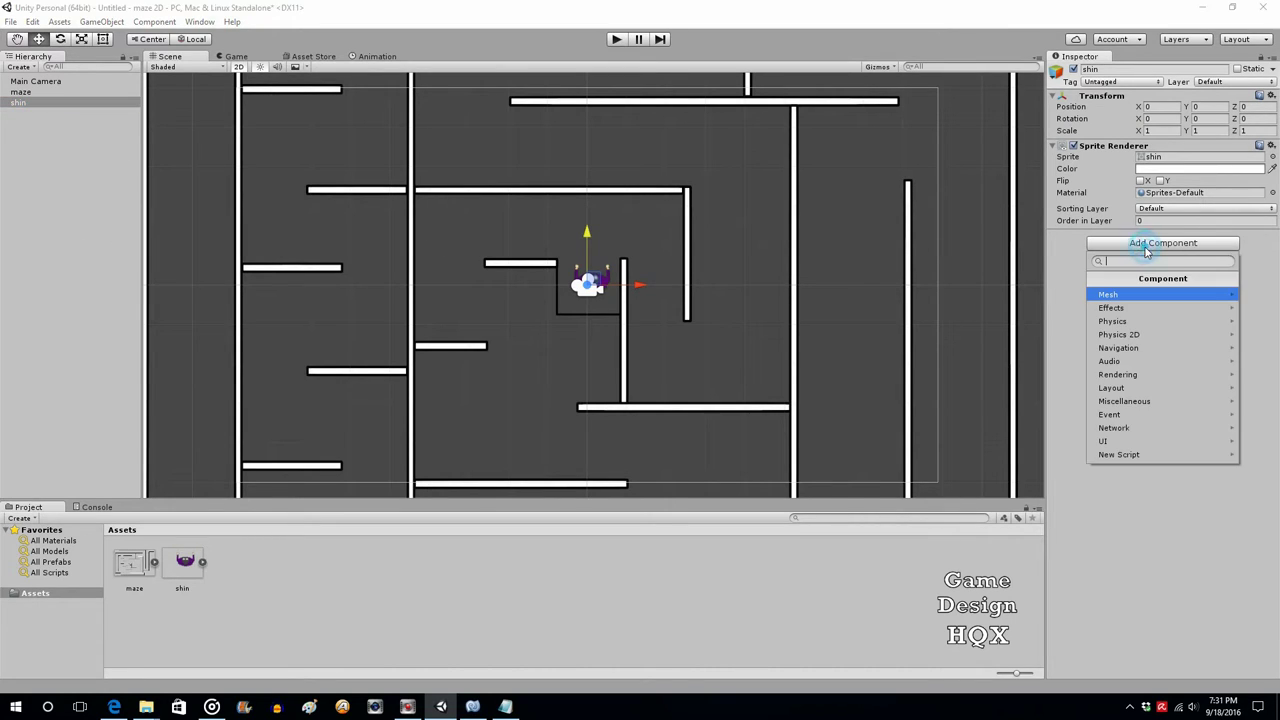
click(1136, 335)
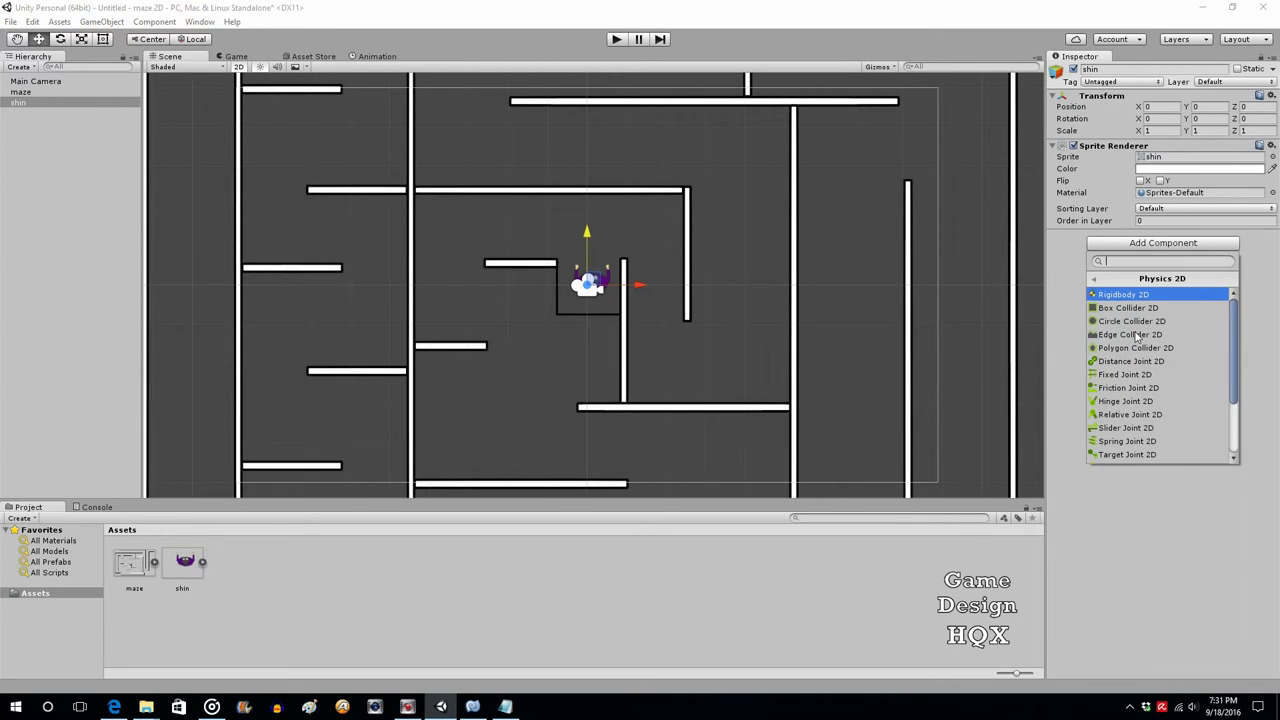
click(1136, 347)
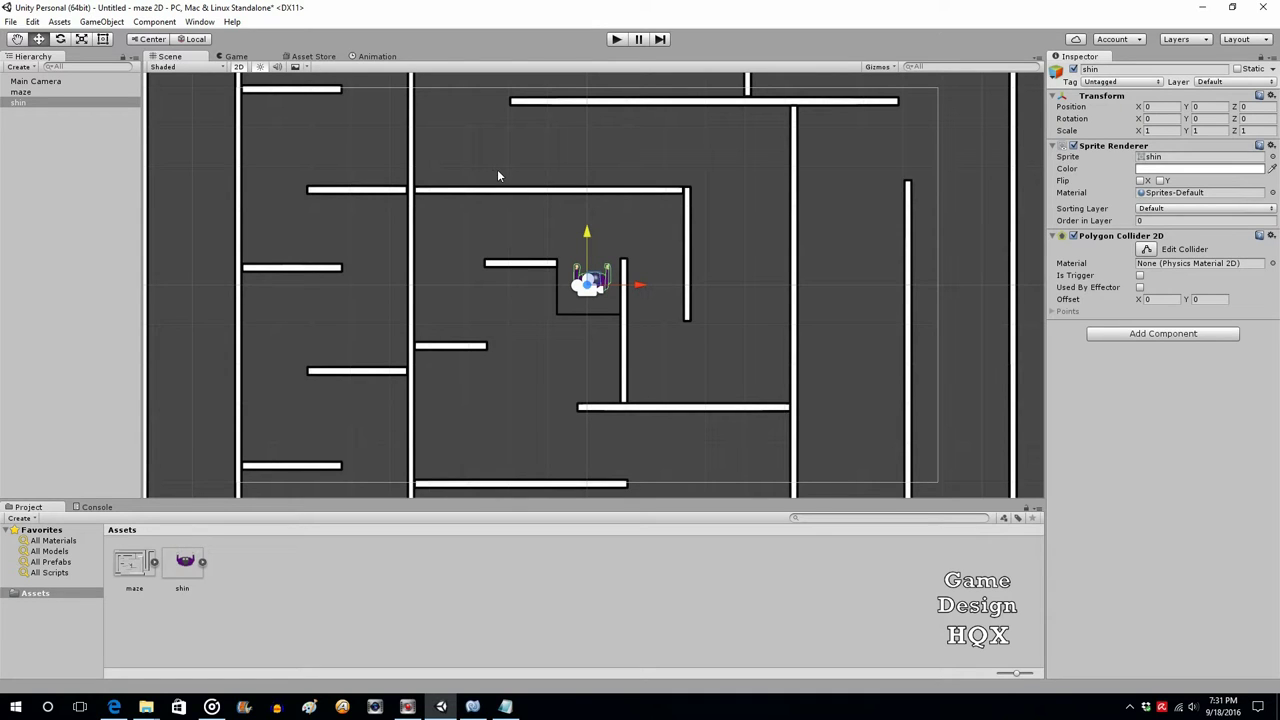
Step: Add a Box Collider 2D component to the maze object
click(18, 92)
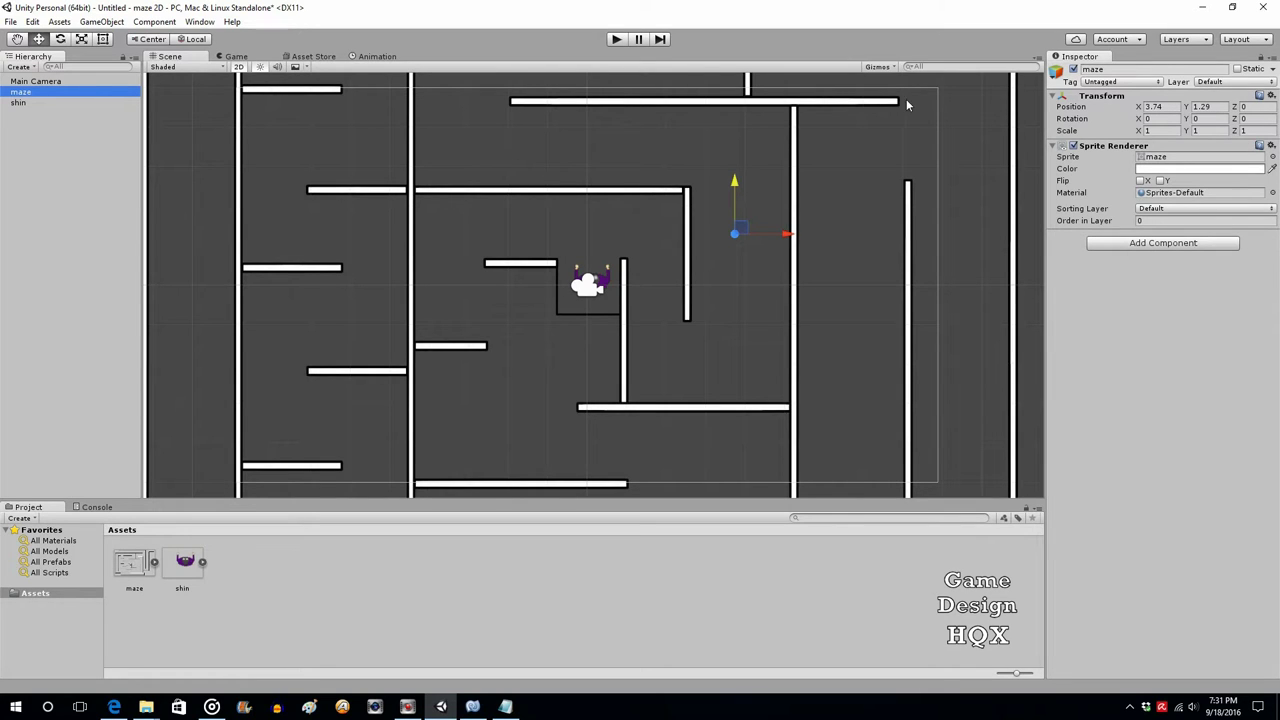
scroll(837, 170, down, 4)
scroll(837, 174, down, 3)
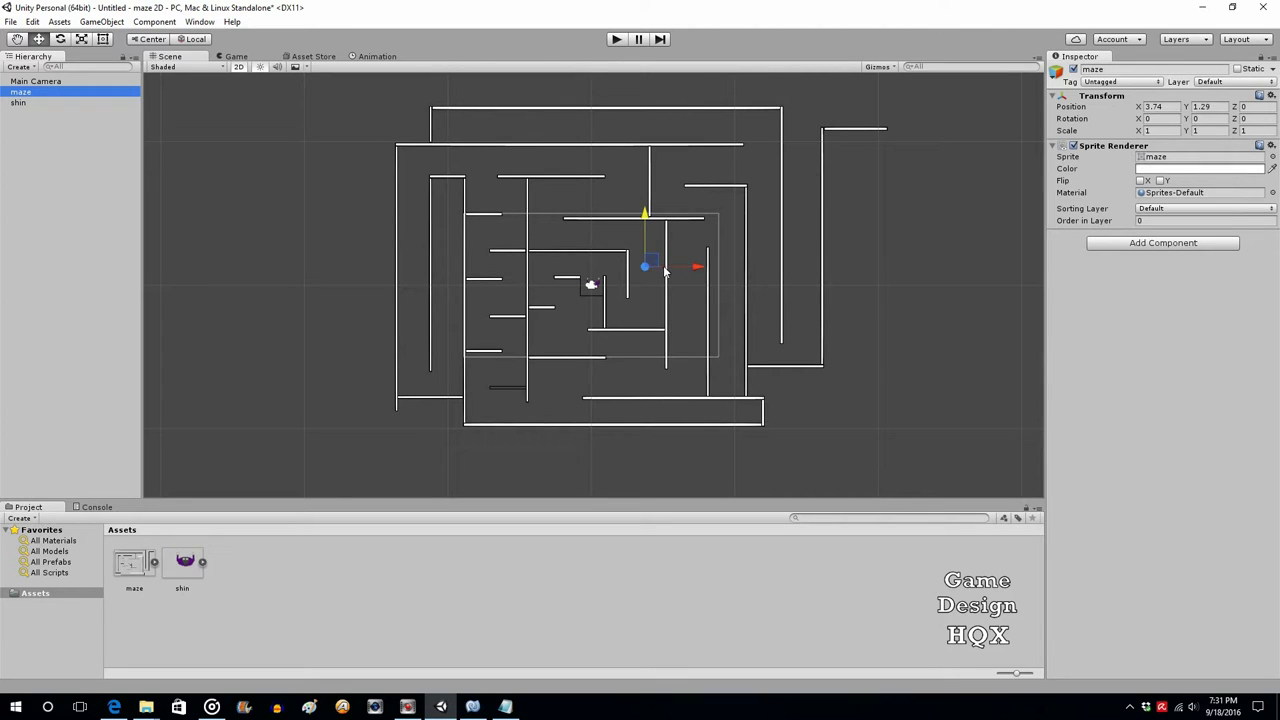
scroll(660, 268, up, 1)
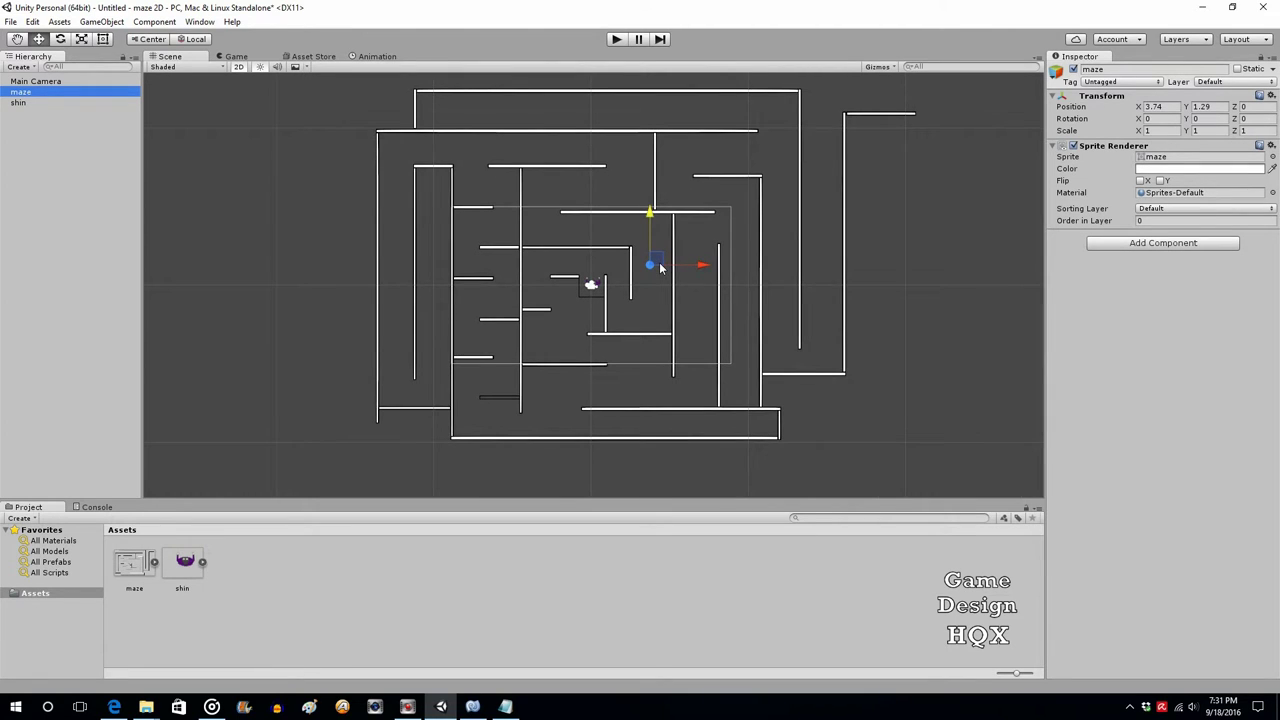
scroll(660, 268, up, 6)
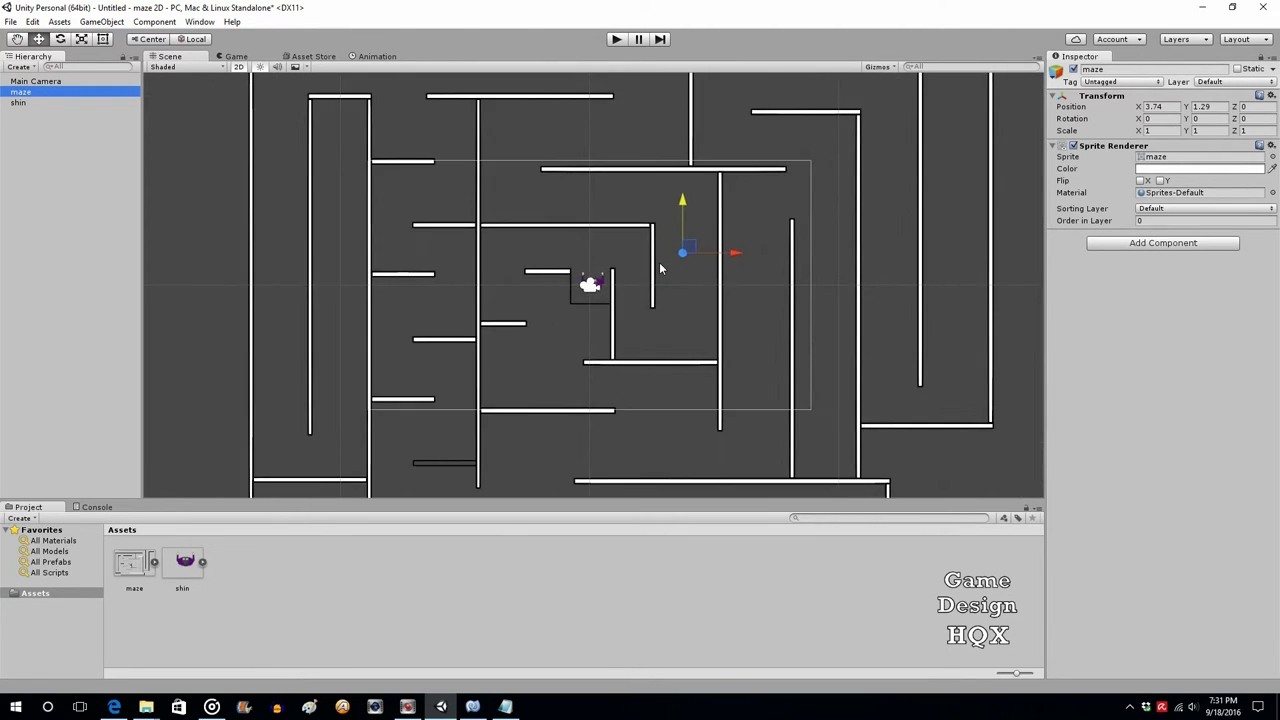
scroll(659, 268, up, 6)
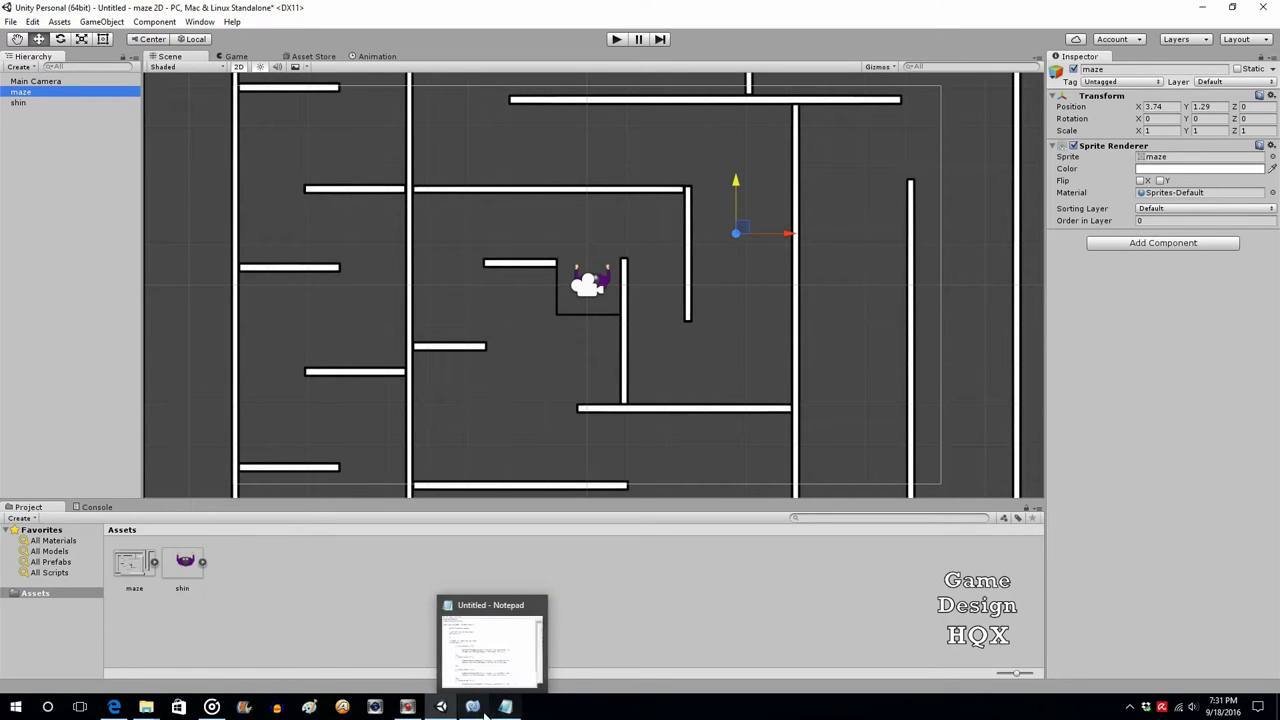
mouse_move(484, 712)
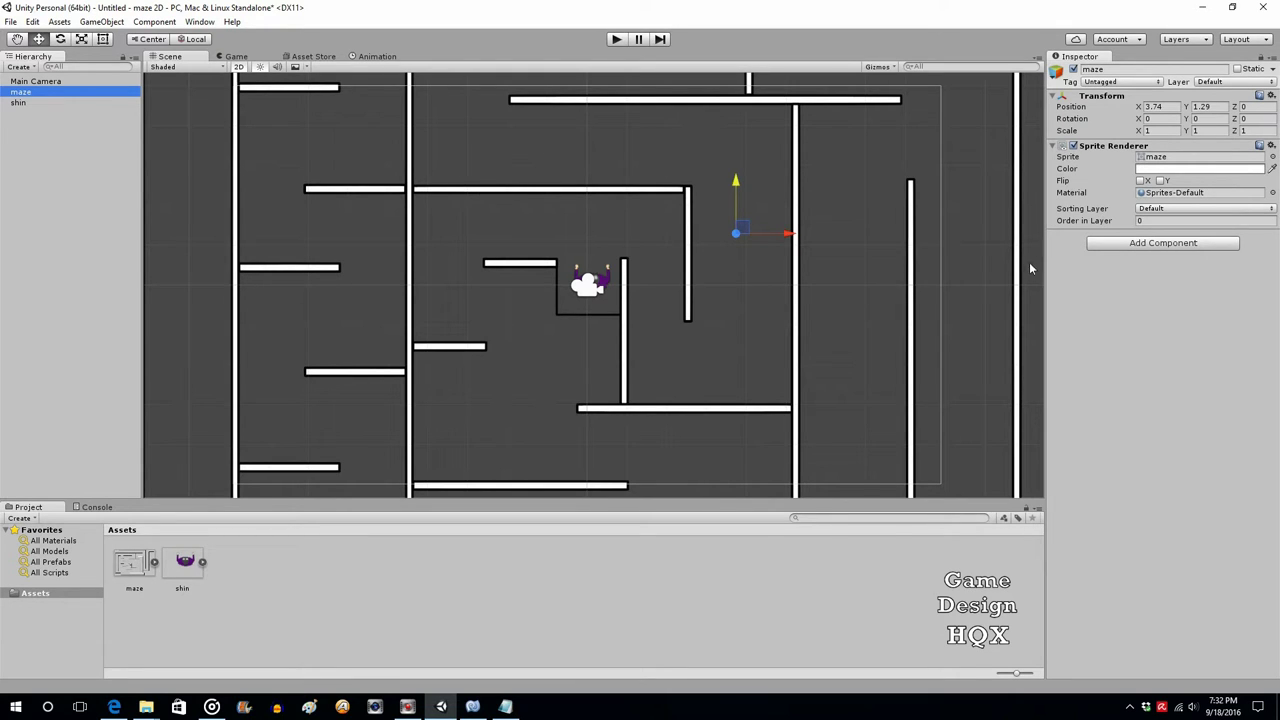
click(1116, 246)
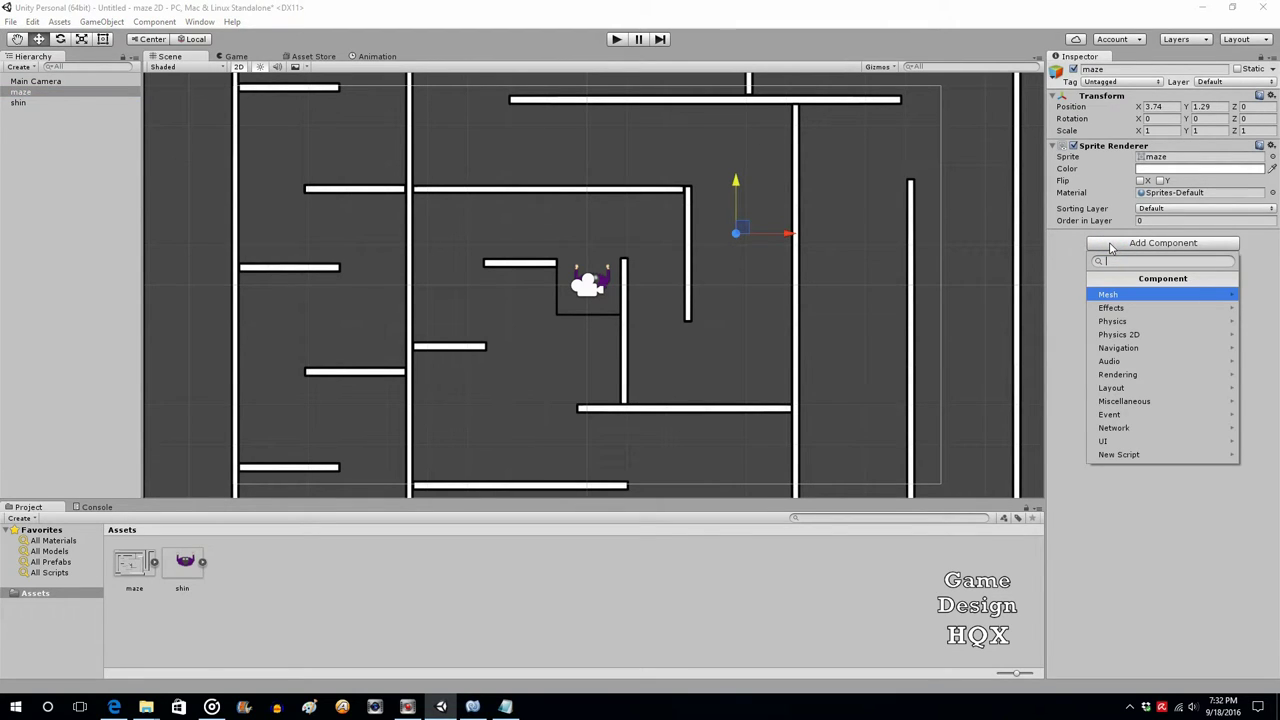
click(1118, 334)
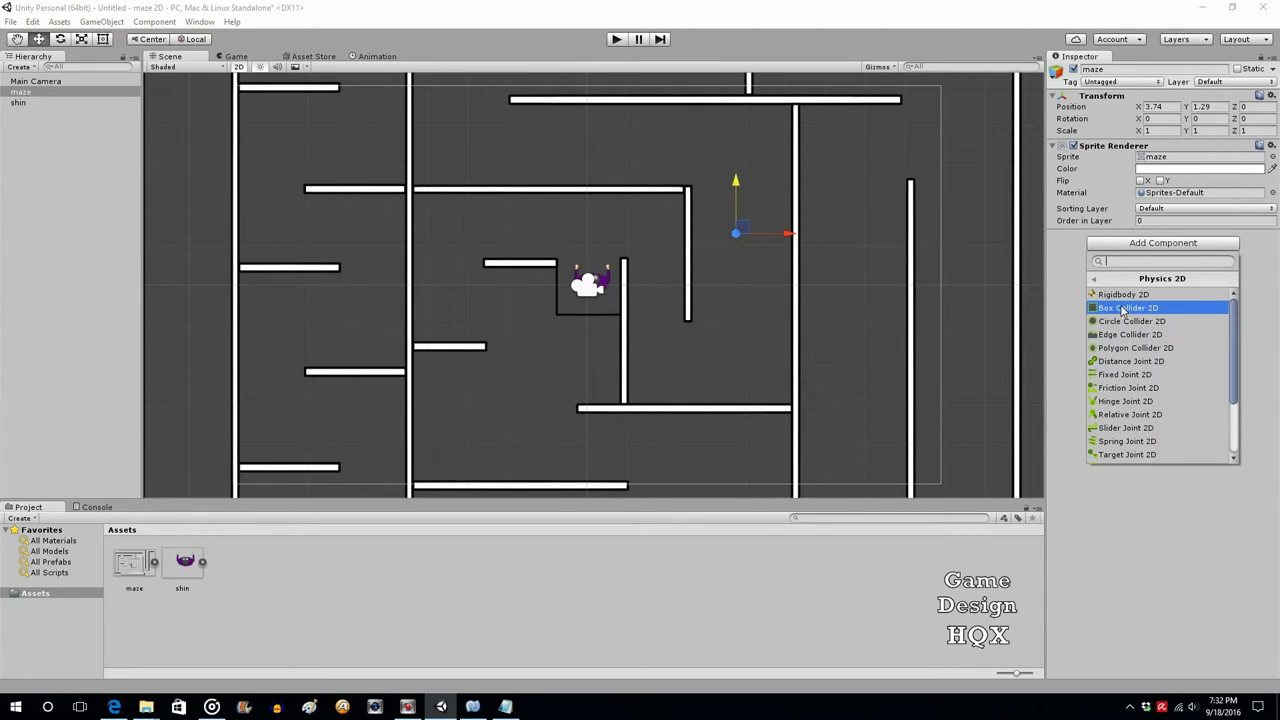
click(1122, 309)
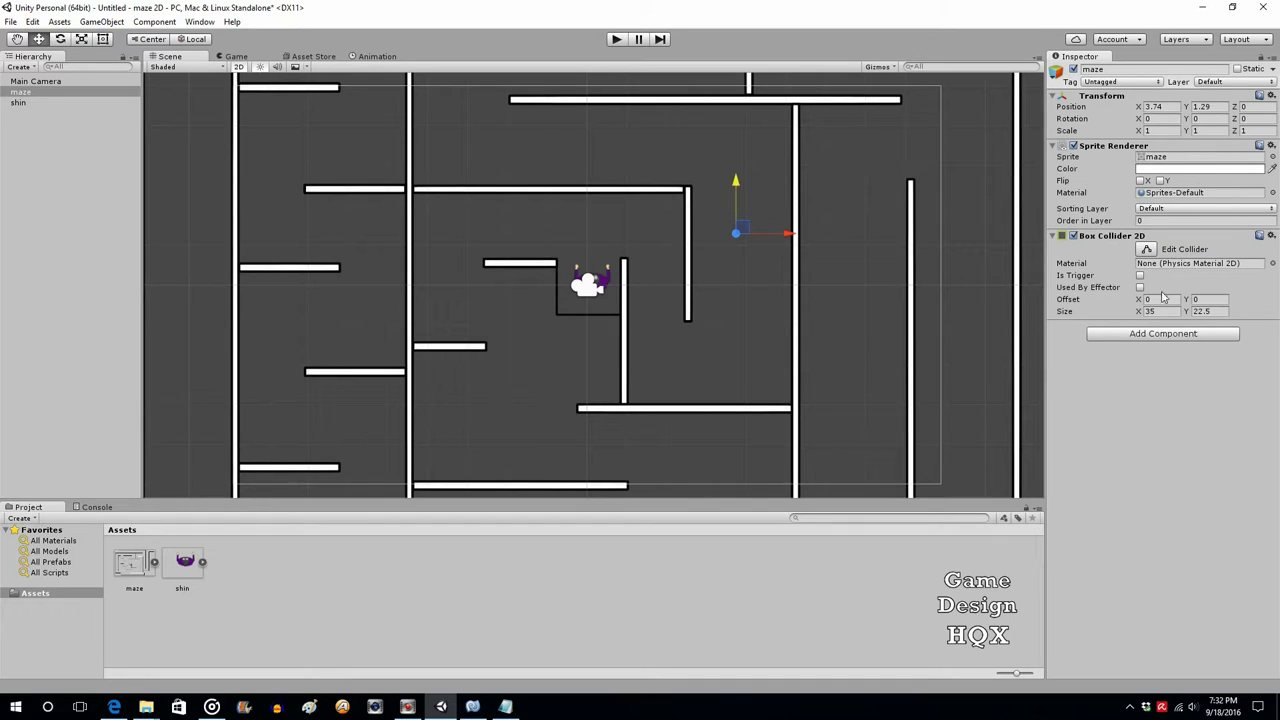
Step: Set the maze box collider's X offset to -5.26 and its X size to 3.3
drag(1140, 302, 1043, 299)
drag(1140, 312, 997, 308)
drag(1140, 312, 1045, 307)
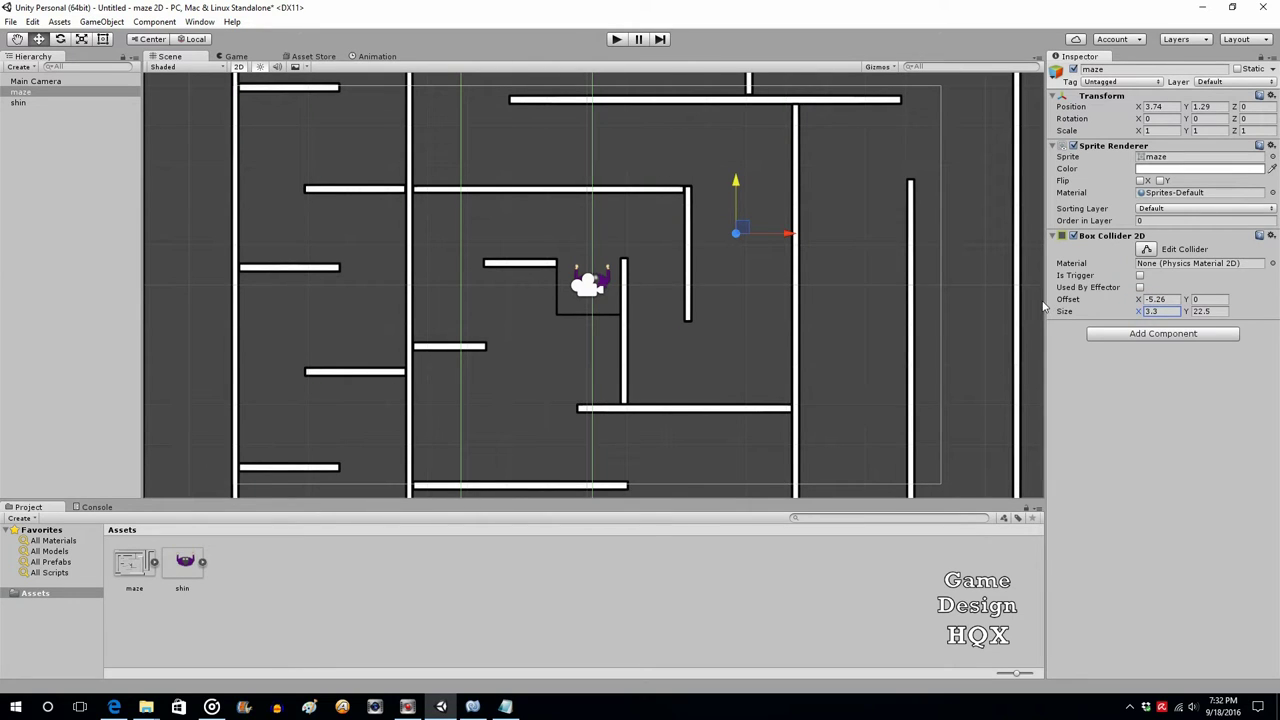
Step: Fit the box collider's height to the long horizontal wall above the camera, about 0.2 high at Y offset 1.09
click(1200, 312)
text(15)
drag(1155, 314, 1104, 313)
click(1146, 248)
drag(527, 233, 522, 191)
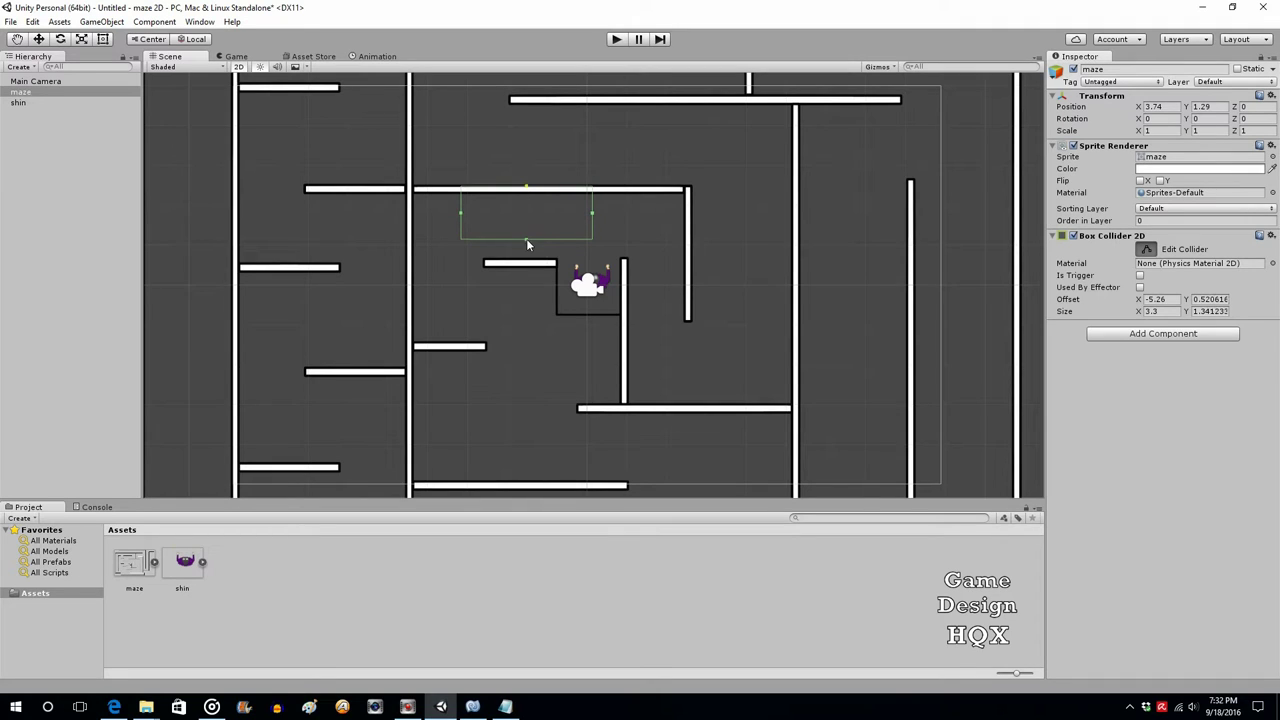
drag(528, 241, 345, 190)
Step: Stretch the box collider along the full length of the horizontal wall above the camera, about 9.66 wide
click(14, 91)
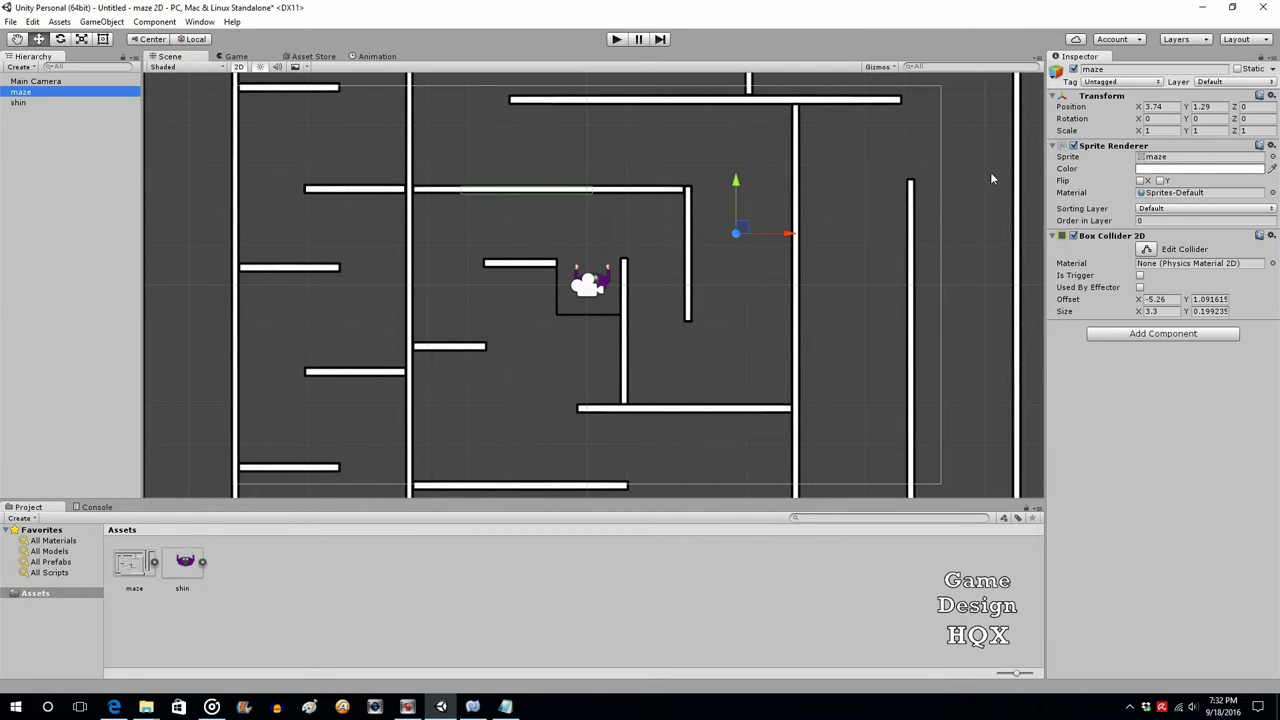
click(1146, 249)
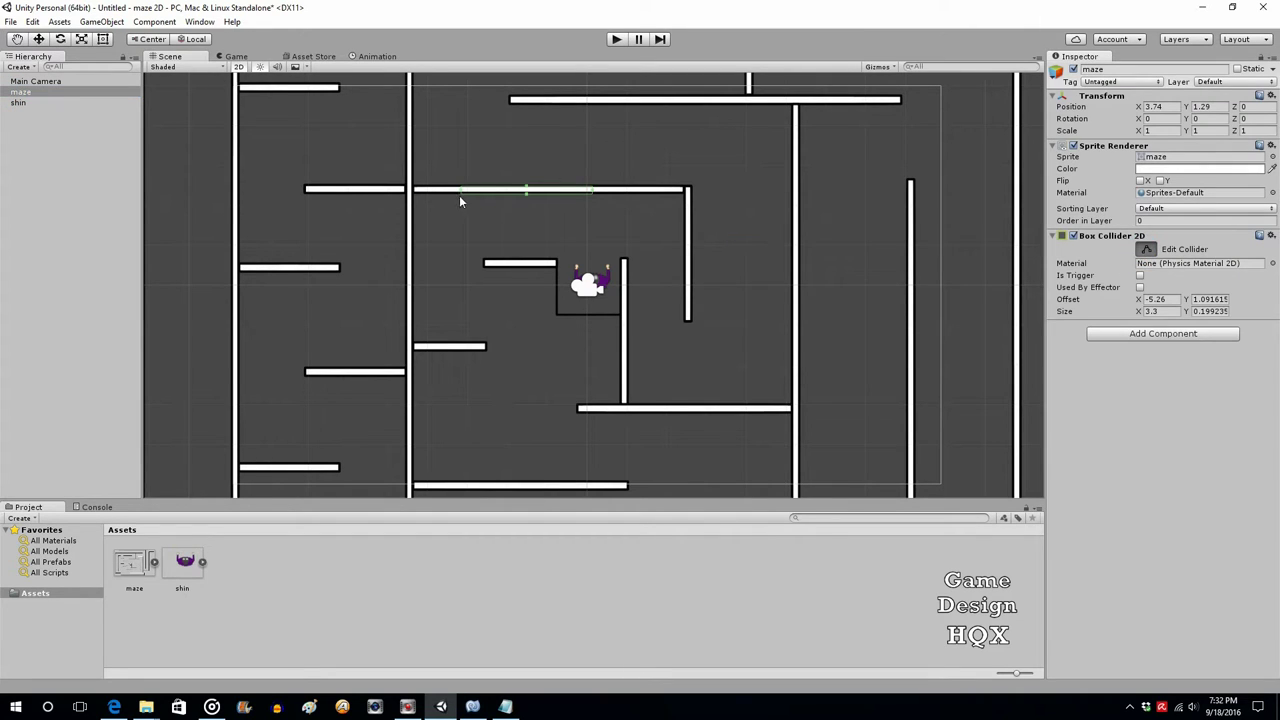
drag(460, 192, 305, 191)
drag(591, 190, 688, 192)
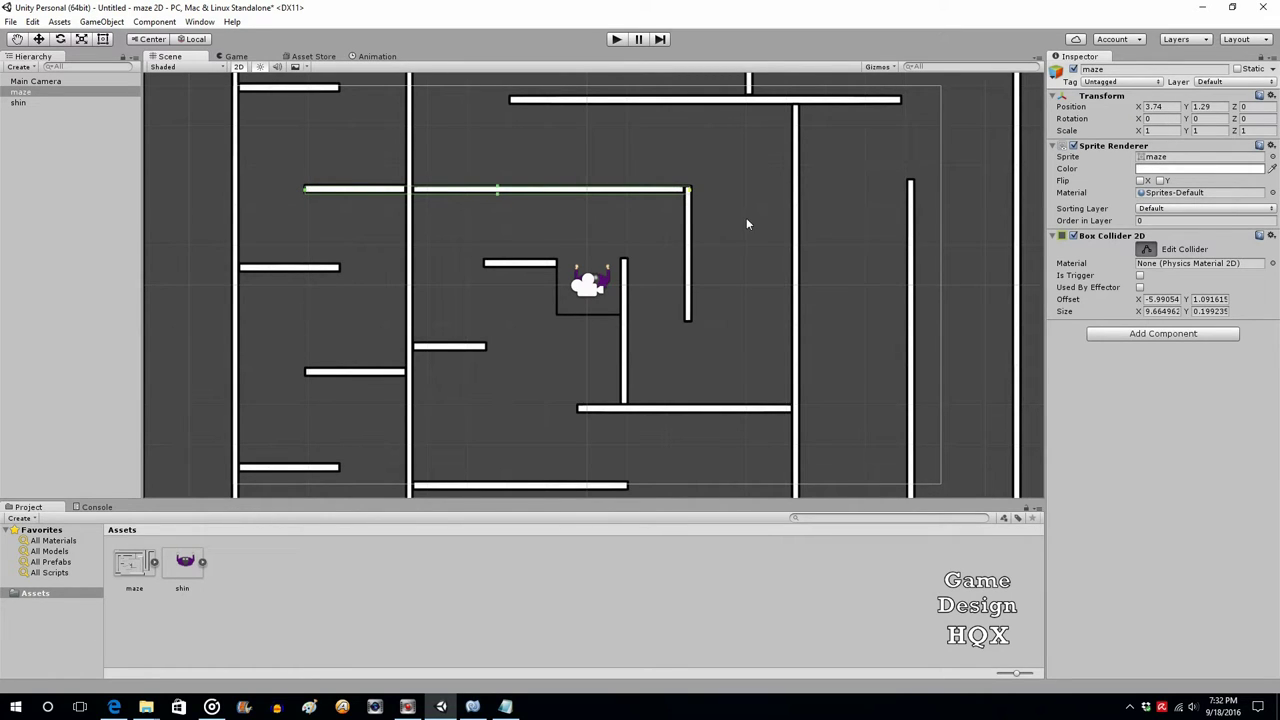
Step: Add a second Box Collider 2D to the maze object and set its size to X 4.6 and Y 1.7
click(1163, 333)
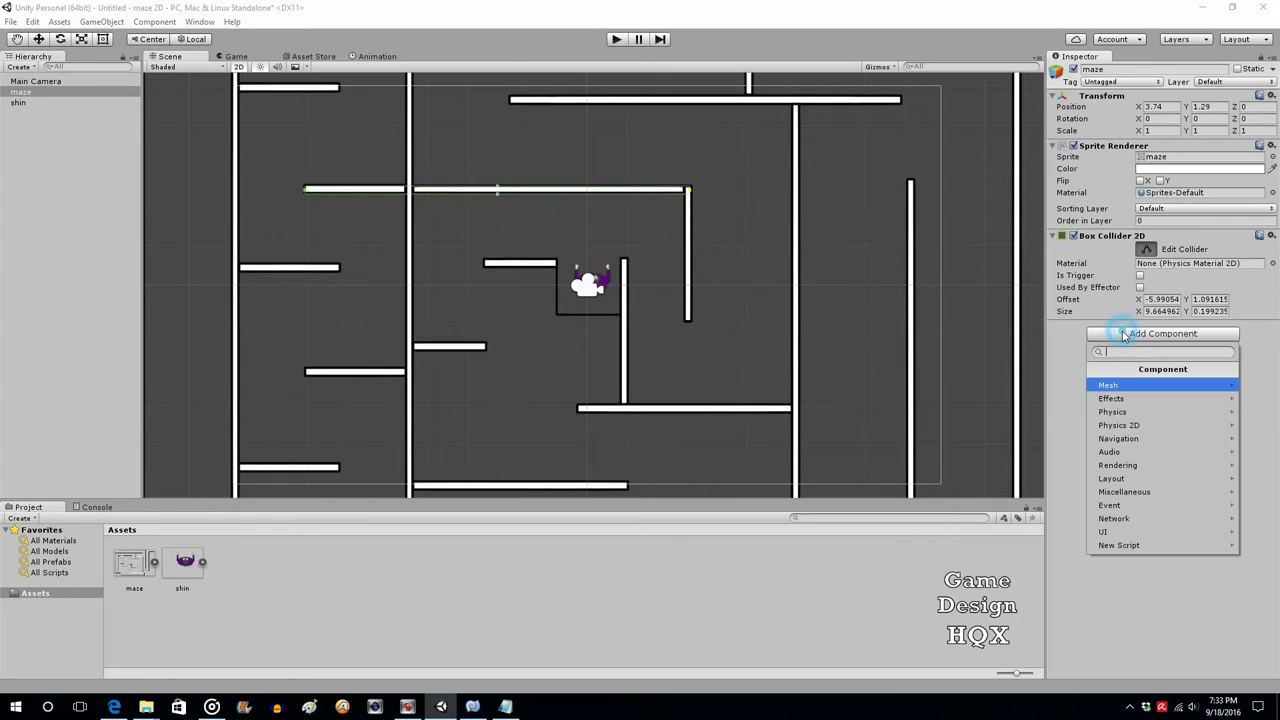
click(1128, 424)
click(1133, 402)
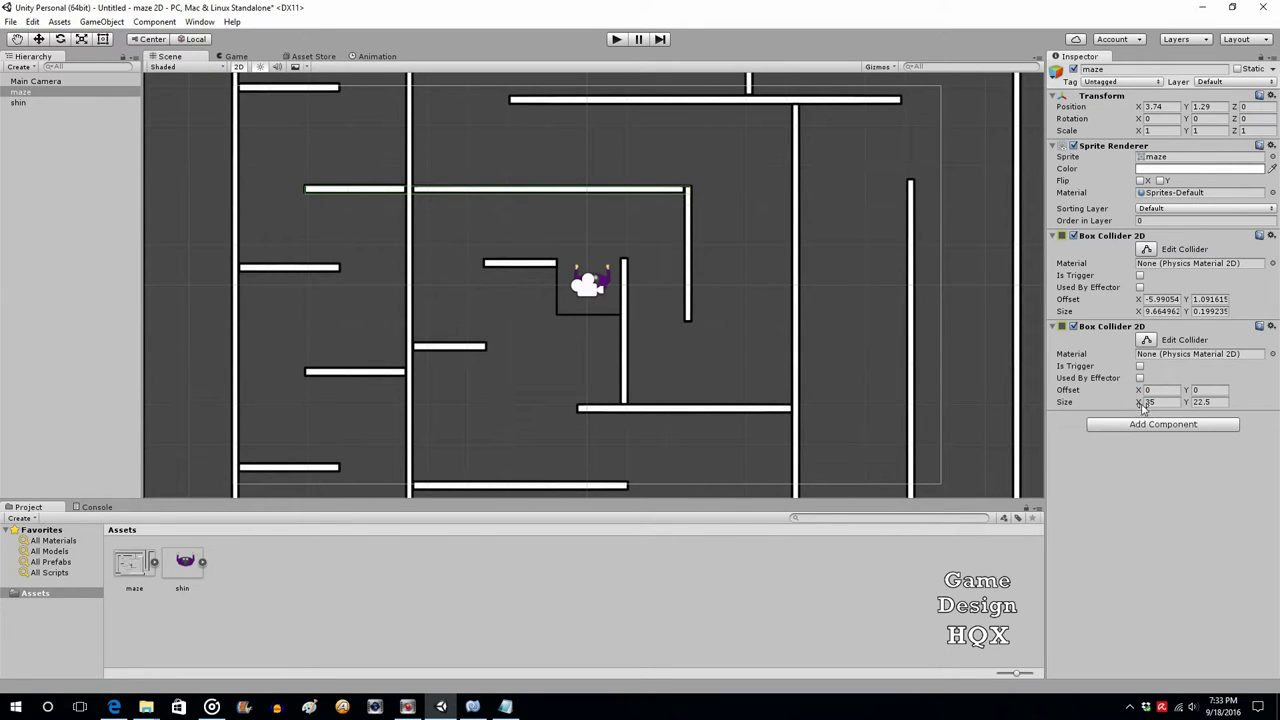
drag(1142, 404, 988, 400)
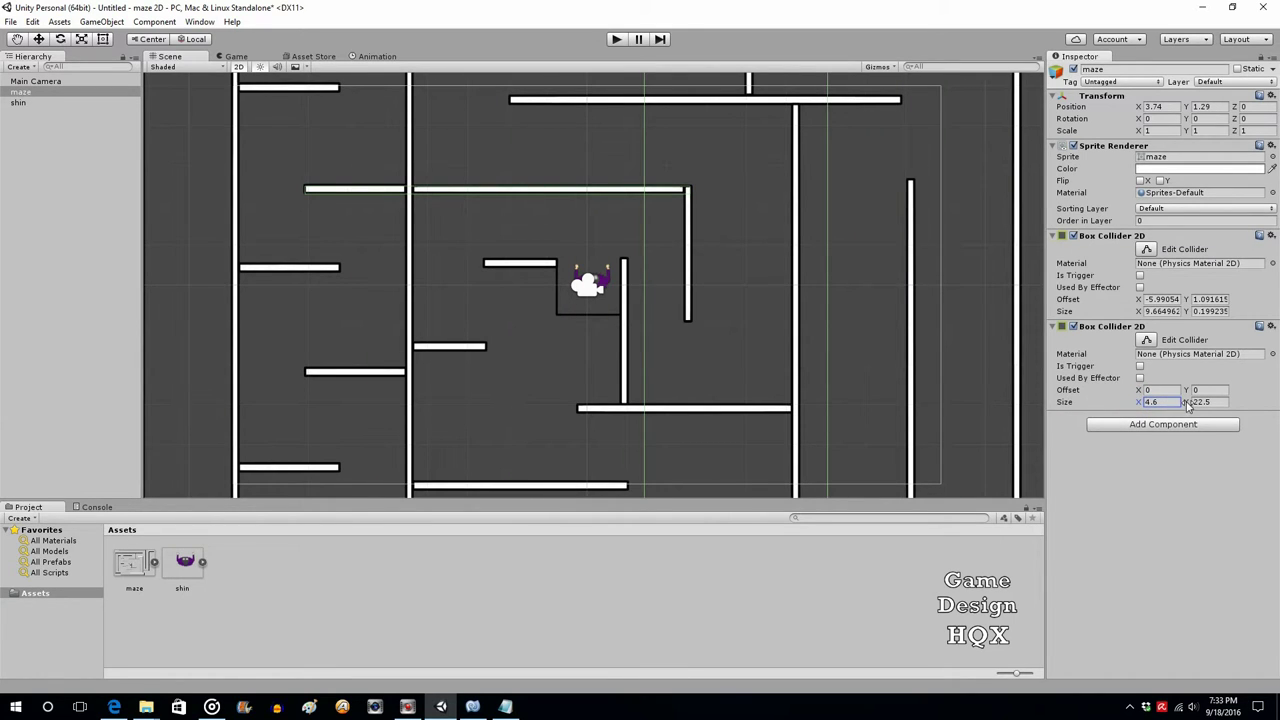
drag(1188, 404, 1117, 411)
Step: Raise the second box collider's upper edge to the top of the vertical wall joining the long horizontal wall, making it about 2.04 high
click(1146, 340)
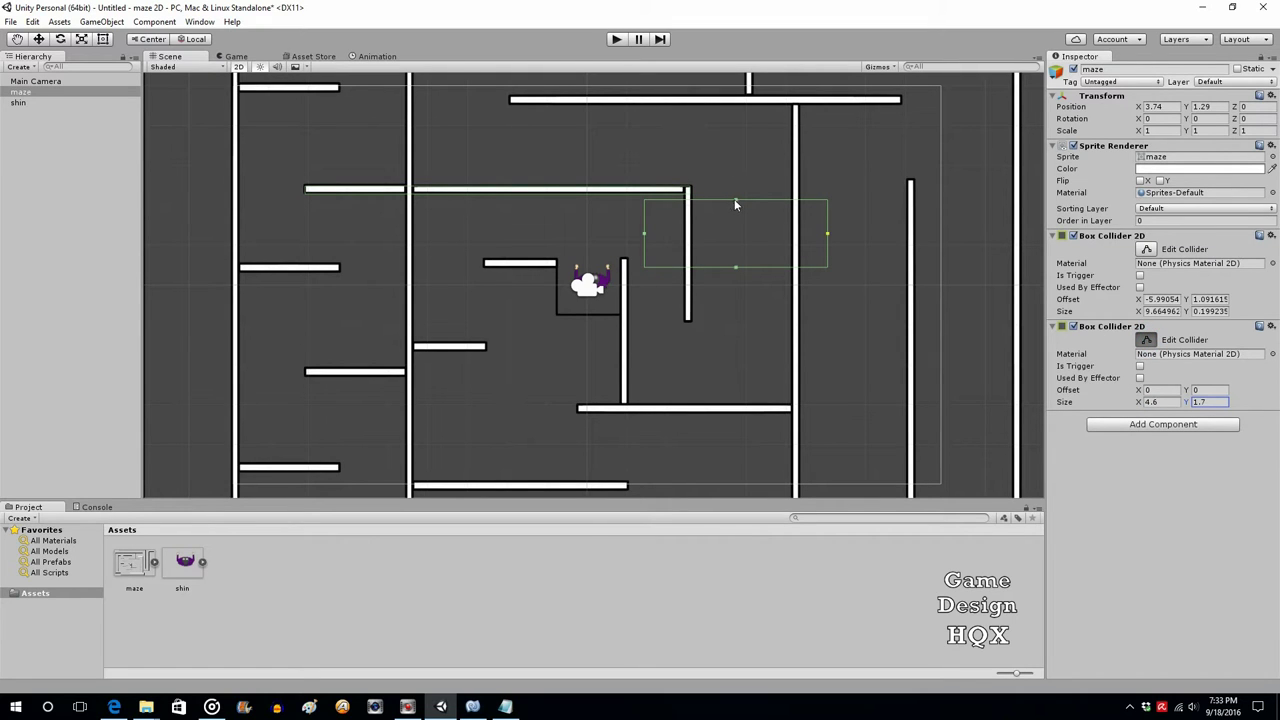
drag(735, 199, 735, 186)
click(643, 227)
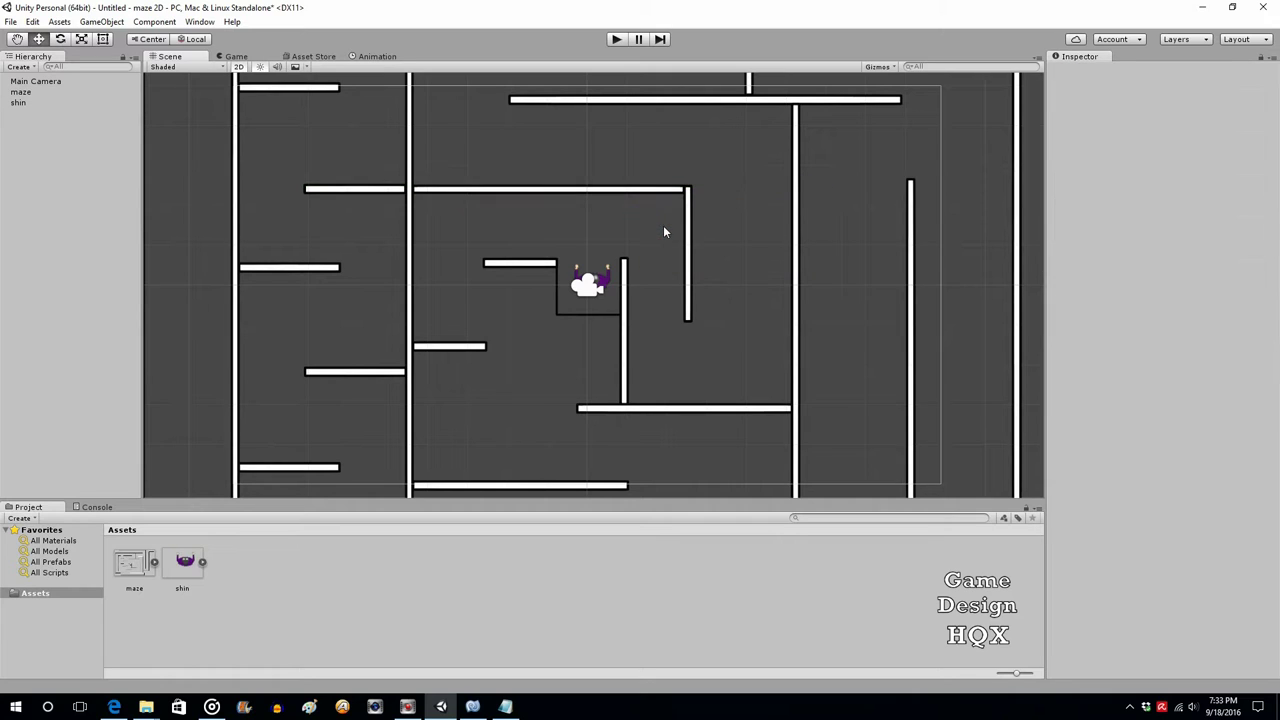
Step: Fit the maze's second box collider around that vertical wall, about 0.18 wide and 3.38 high
click(21, 92)
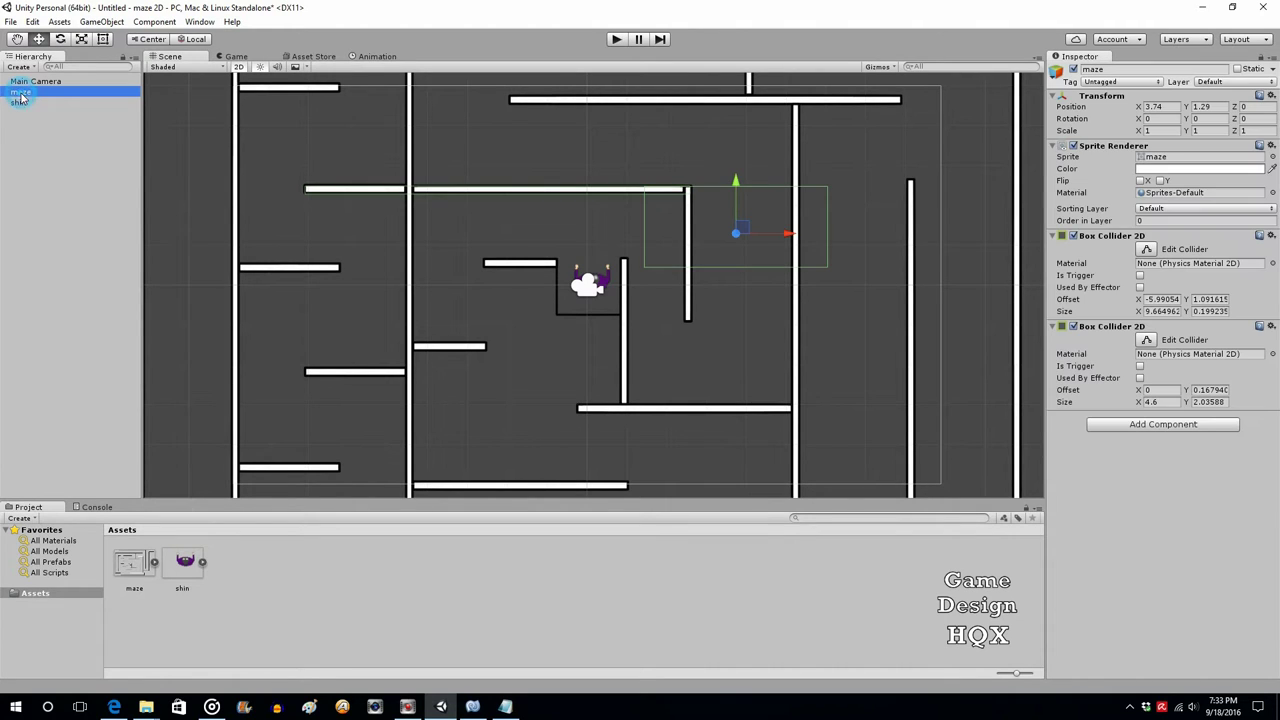
click(1146, 339)
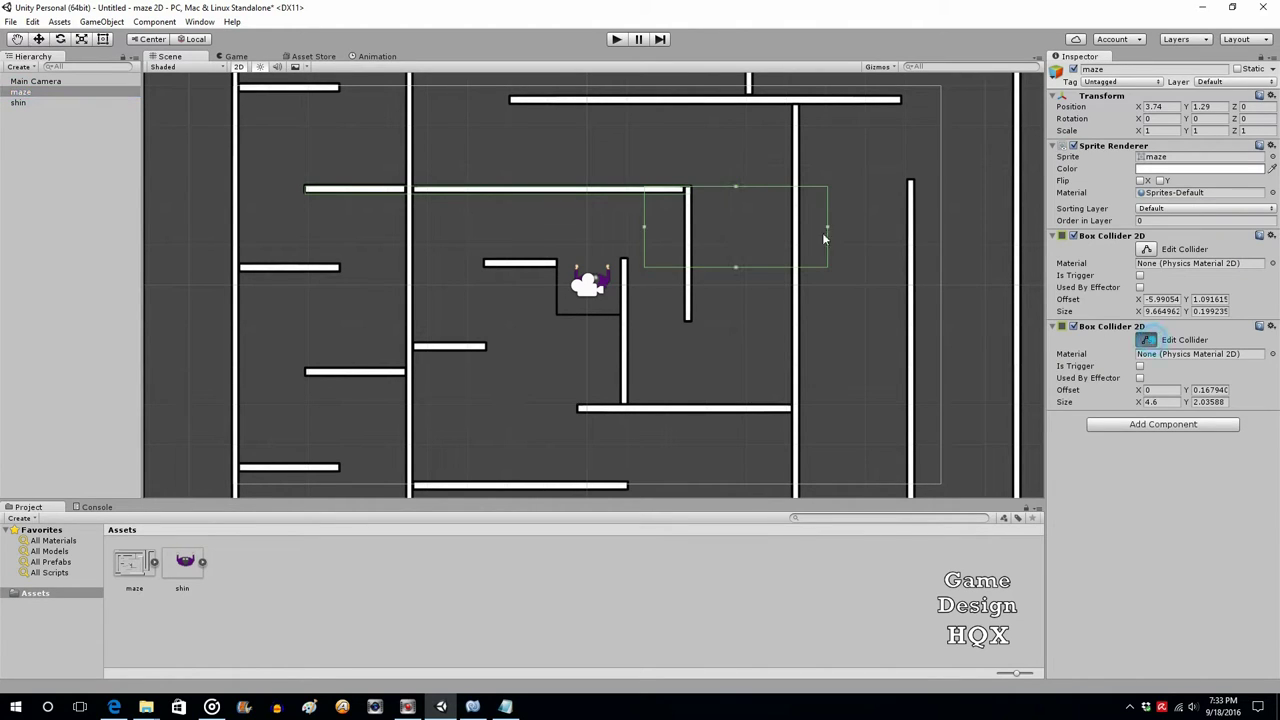
drag(645, 227, 686, 230)
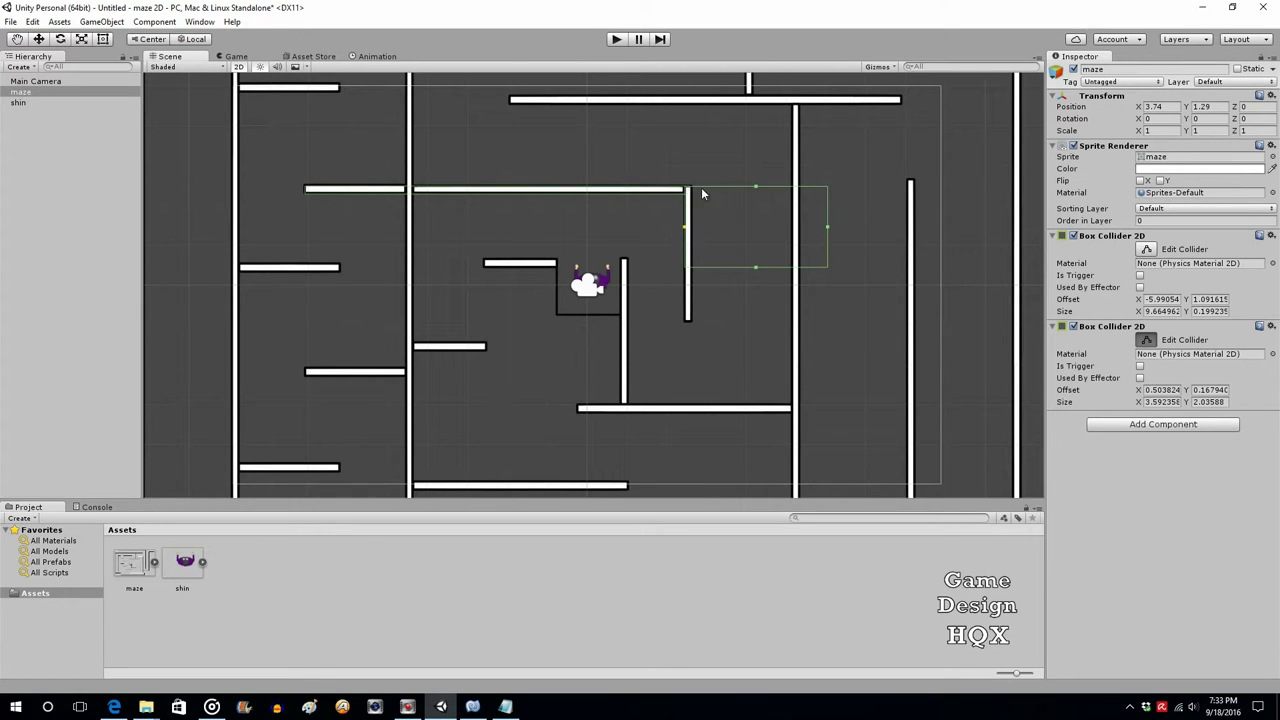
drag(827, 228, 691, 219)
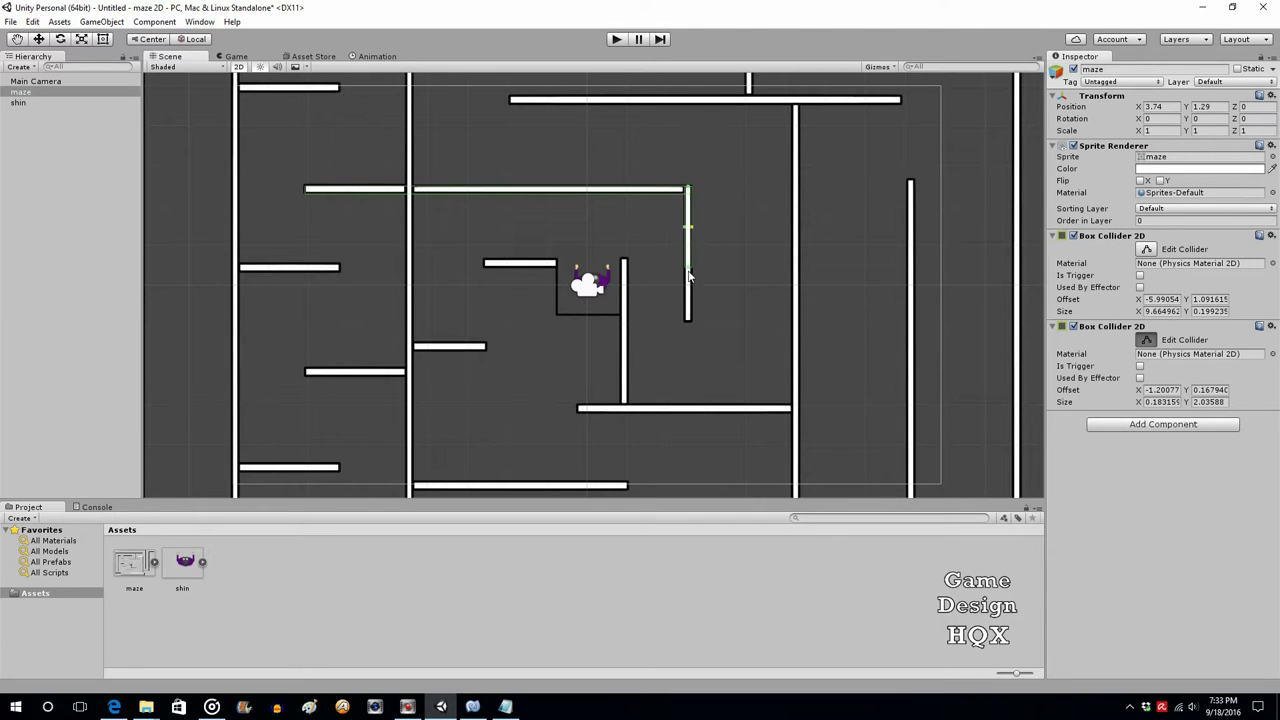
drag(687, 272, 685, 325)
click(1147, 340)
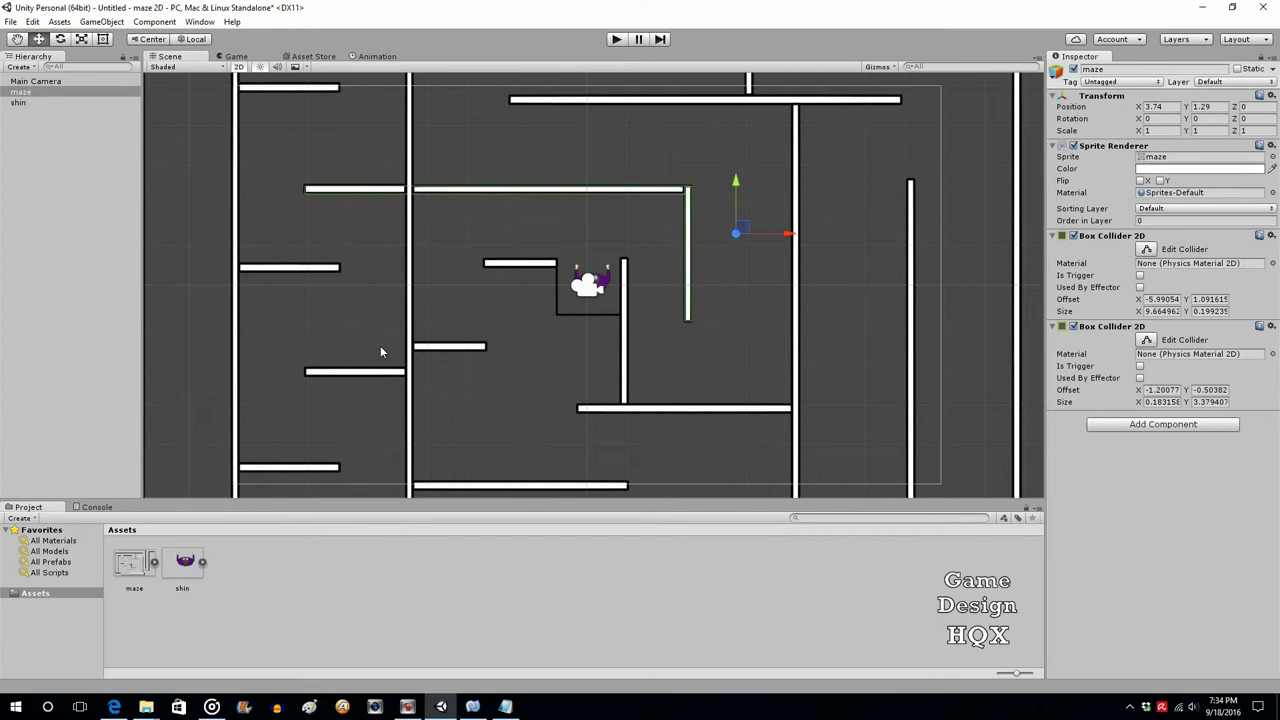
Step: Create a C# script named movemaze in the Assets folder
right_click(258, 566)
mouse_move(354, 319)
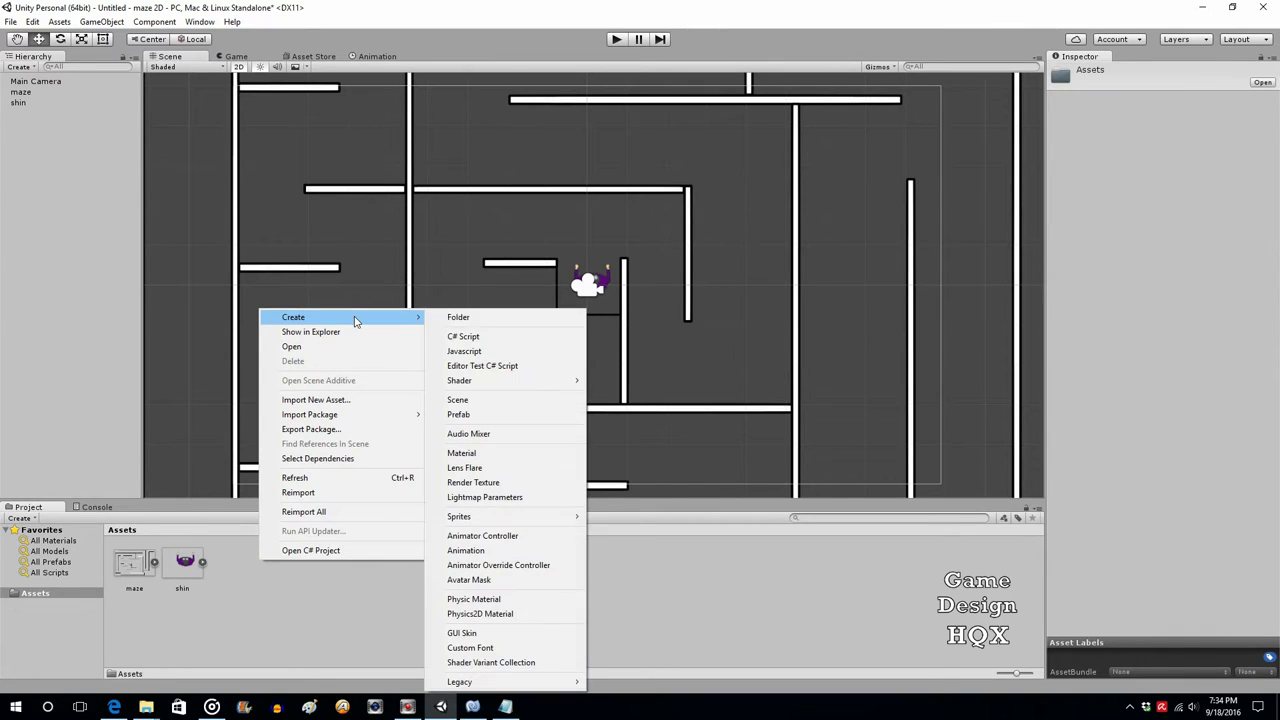
click(498, 336)
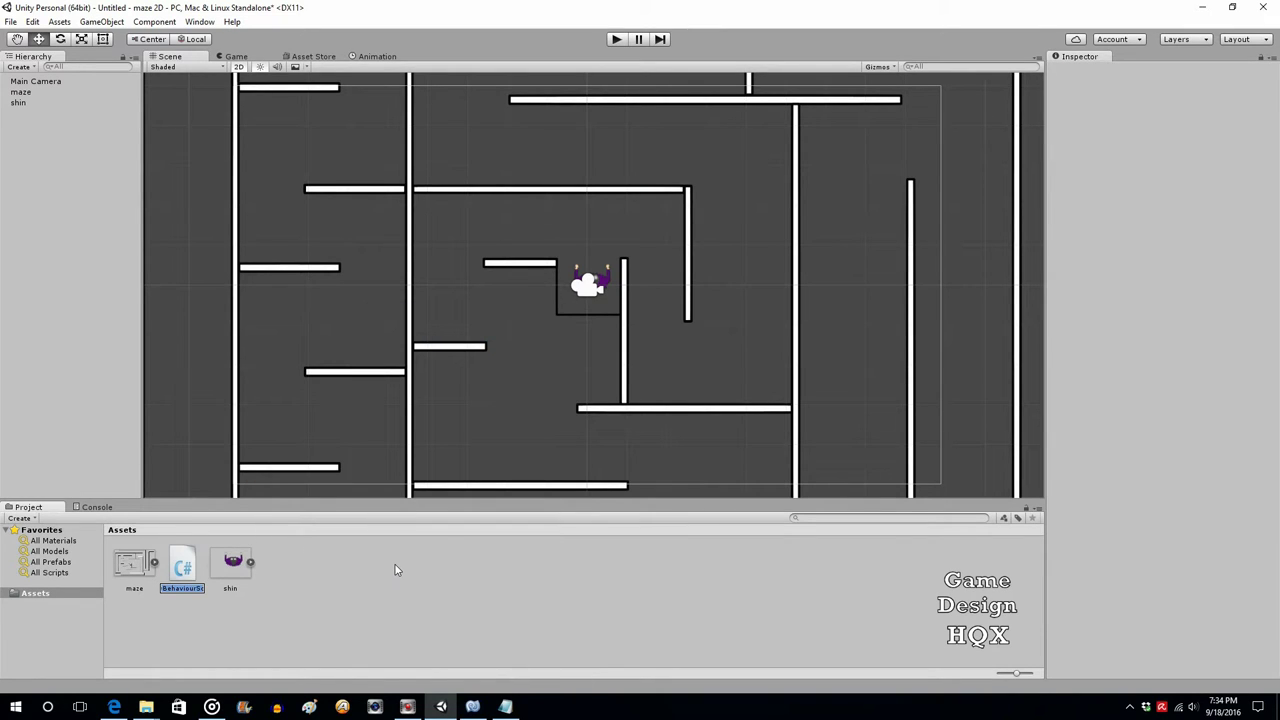
text(movemaze)
click(391, 568)
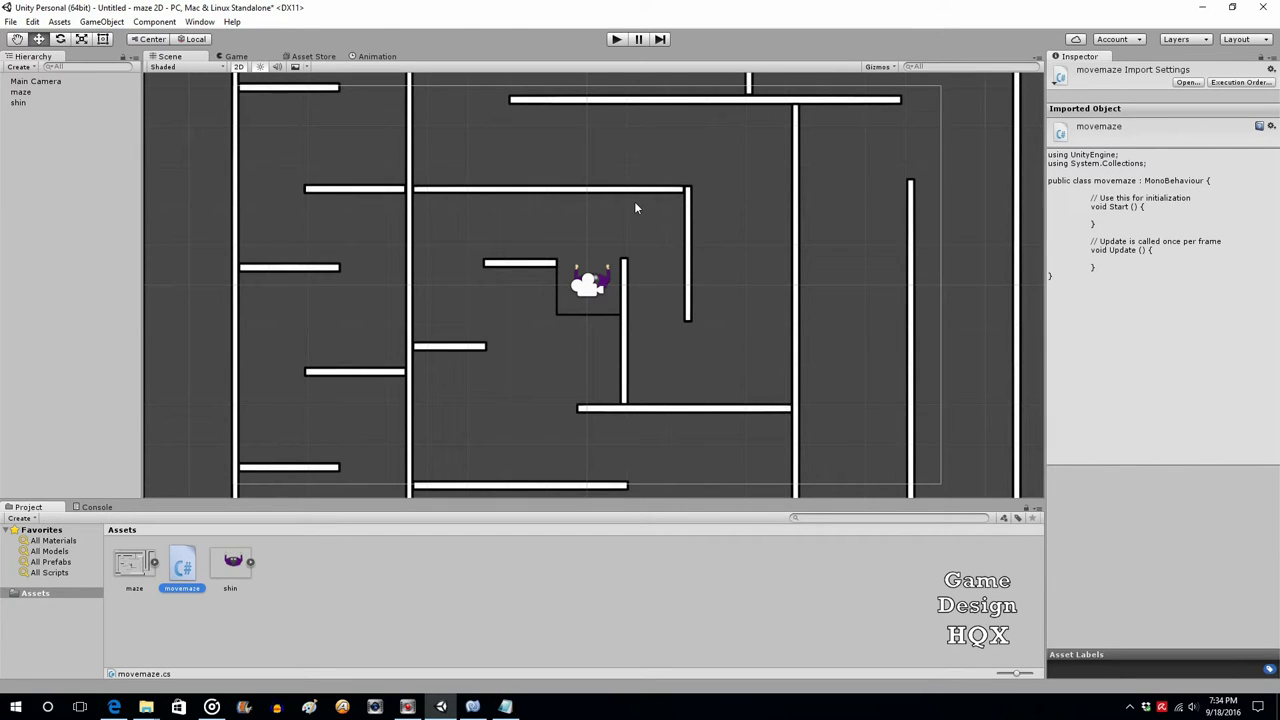
Step: Add a Rigidbody 2D component to the maze object with its gravity scale set to 0
click(20, 92)
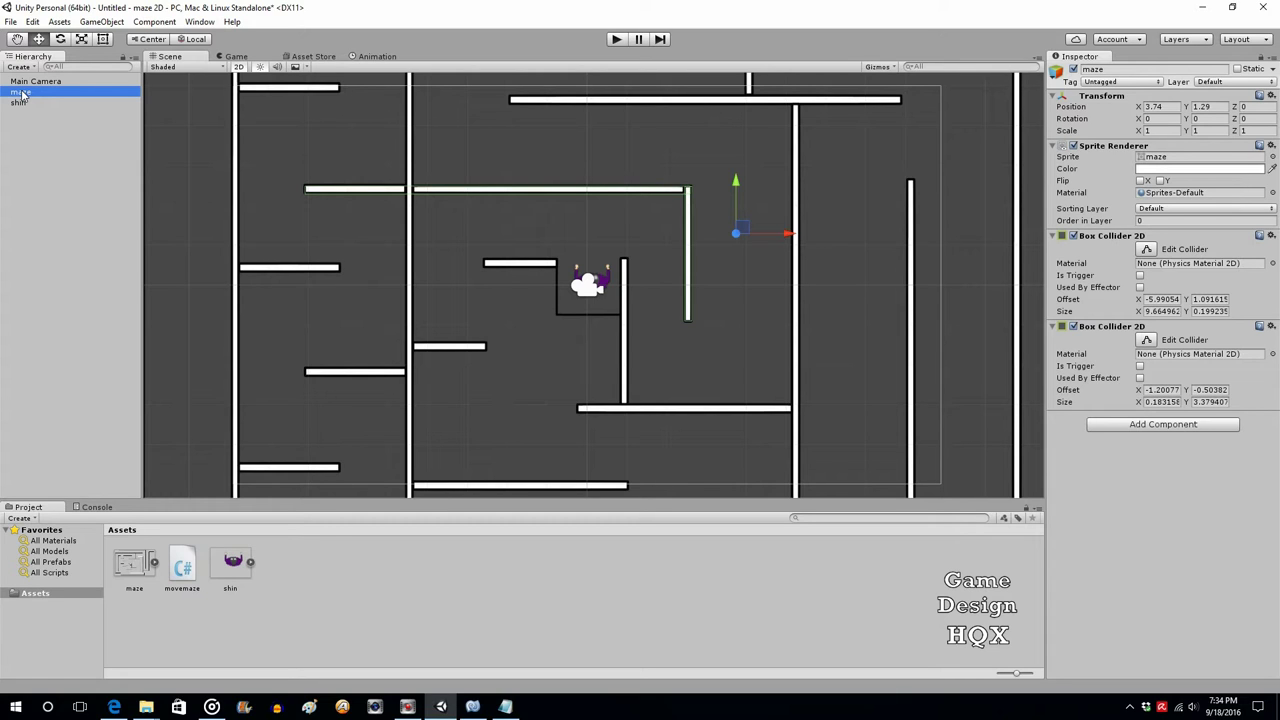
click(1138, 425)
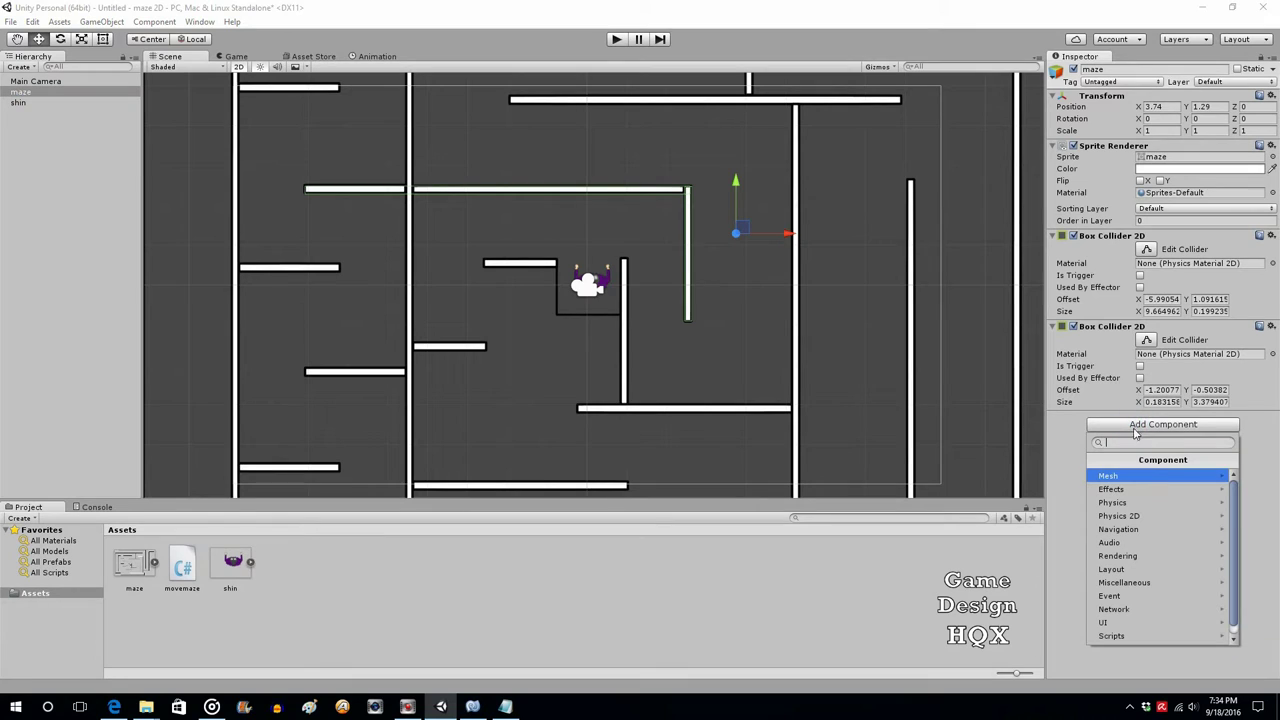
click(1140, 515)
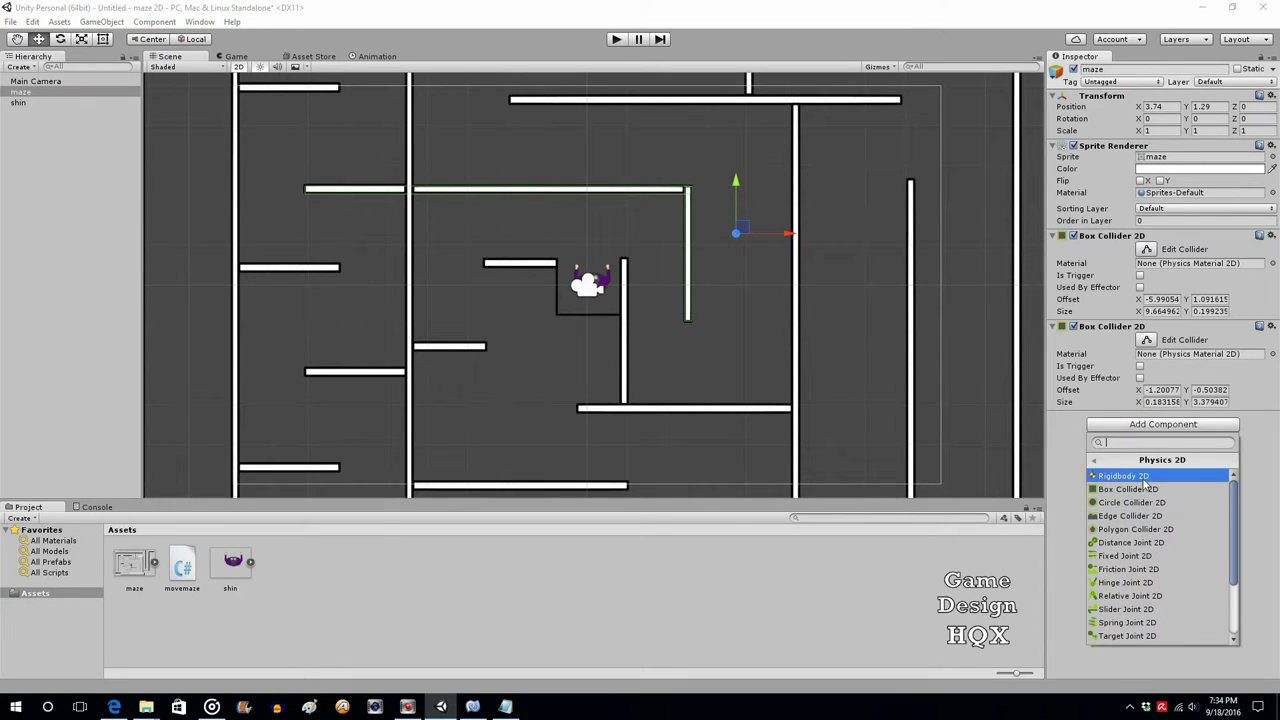
click(1145, 477)
click(1113, 477)
text(0)
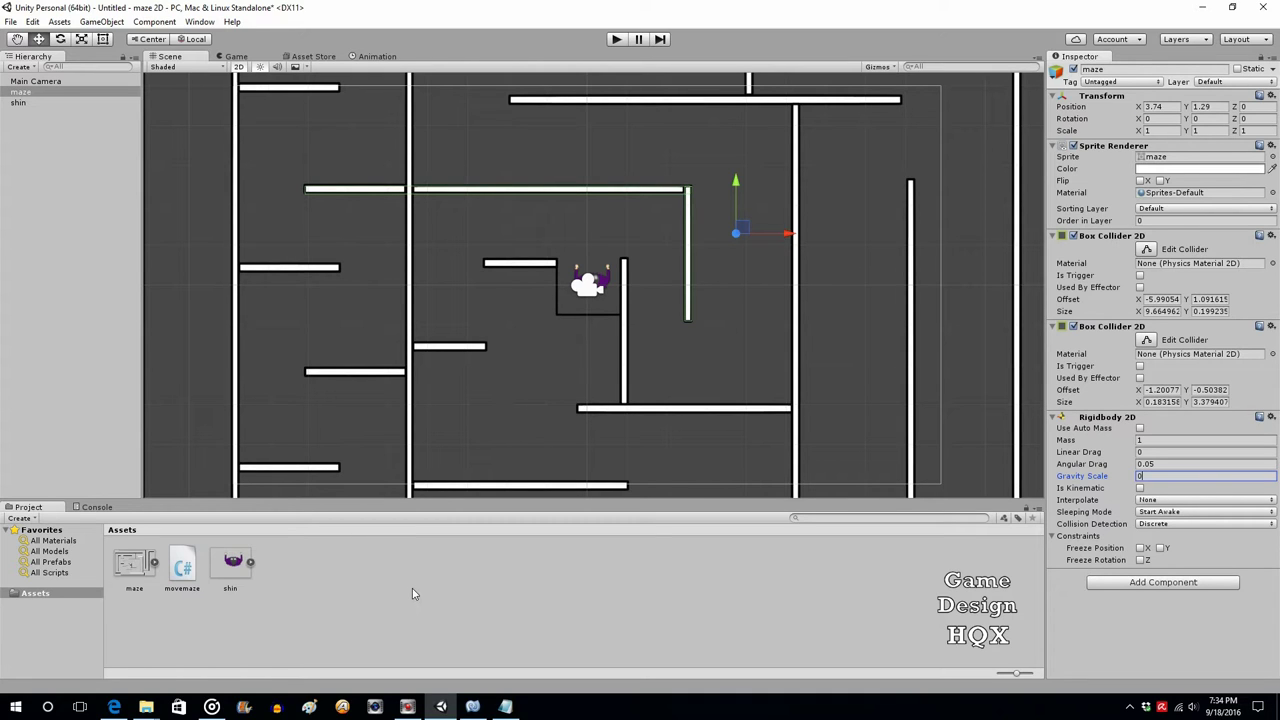
Step: Open the movemaze script in MonoDevelop and declare "public Transform heroObj;" at the start of the class
double_click(189, 567)
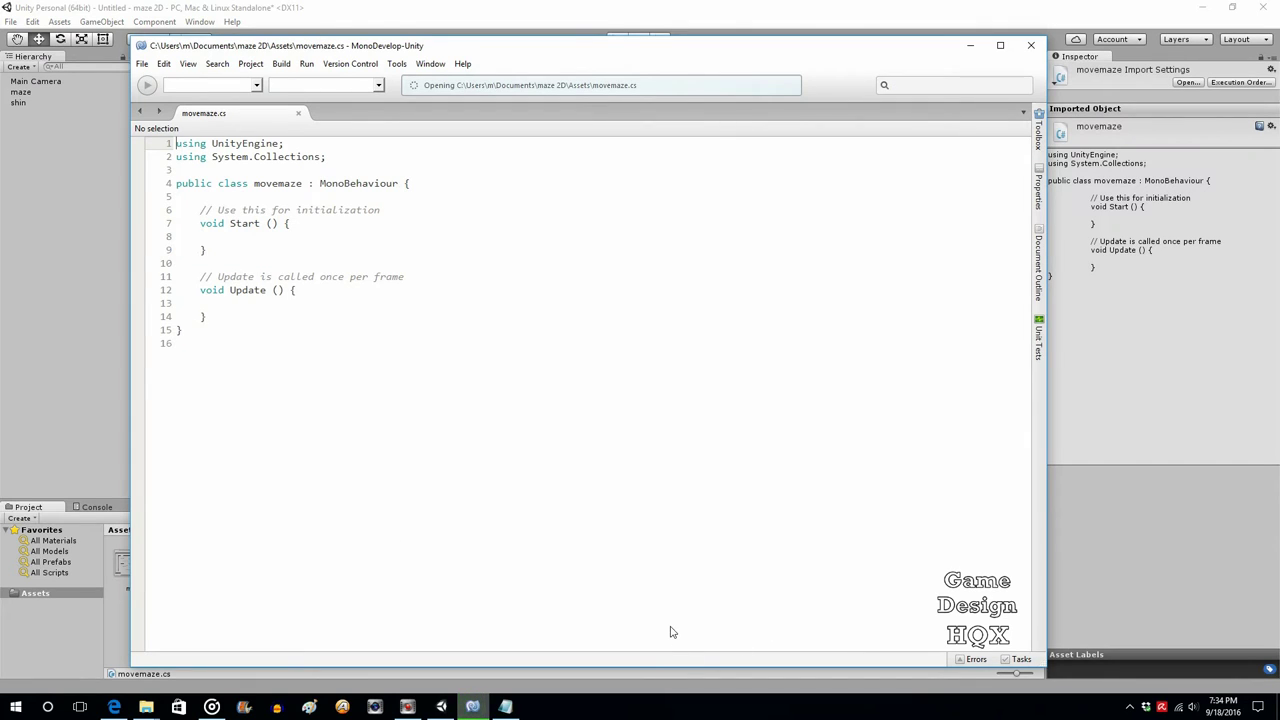
click(203, 196)
key(Return)
key(Return)
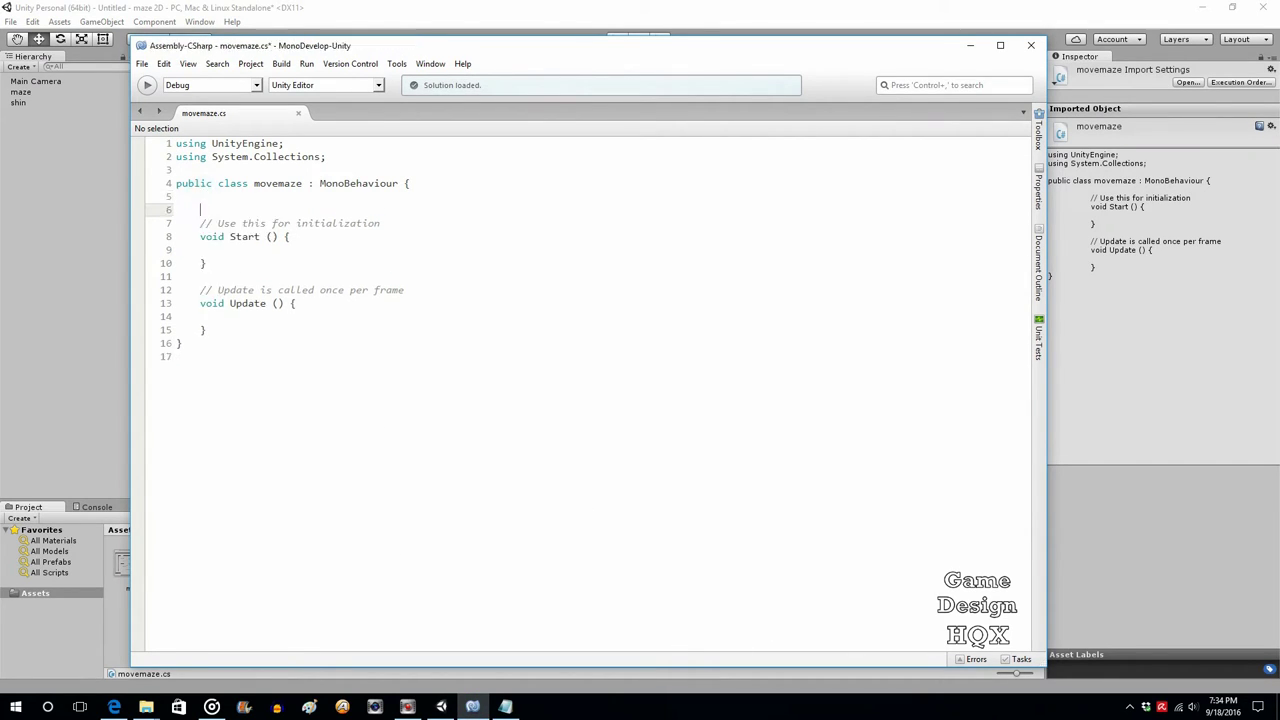
click(200, 210)
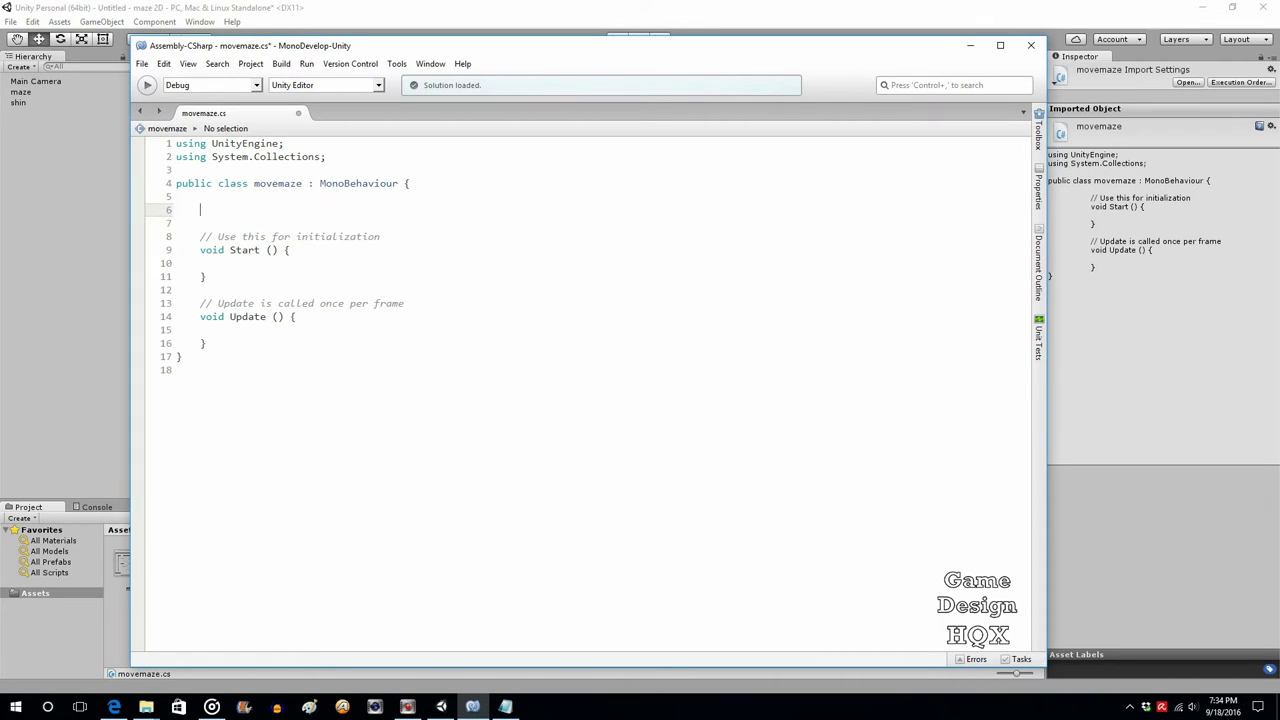
text(public Tran)
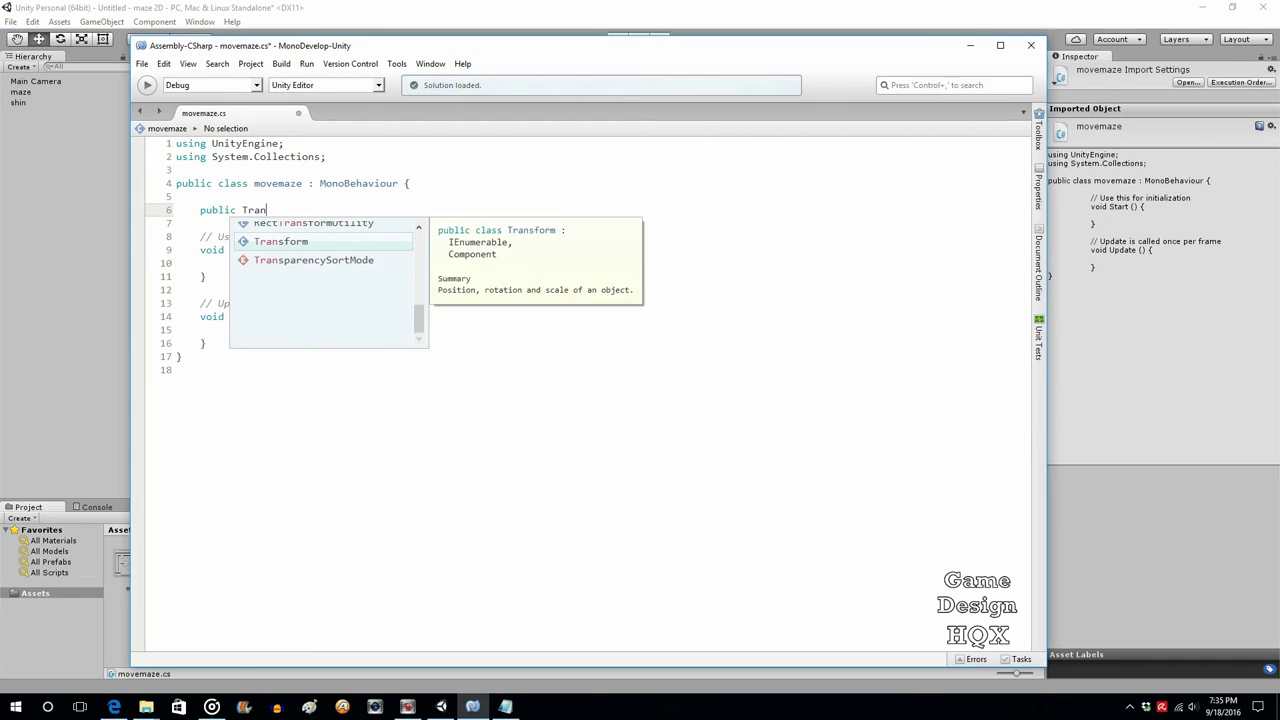
key(Return)
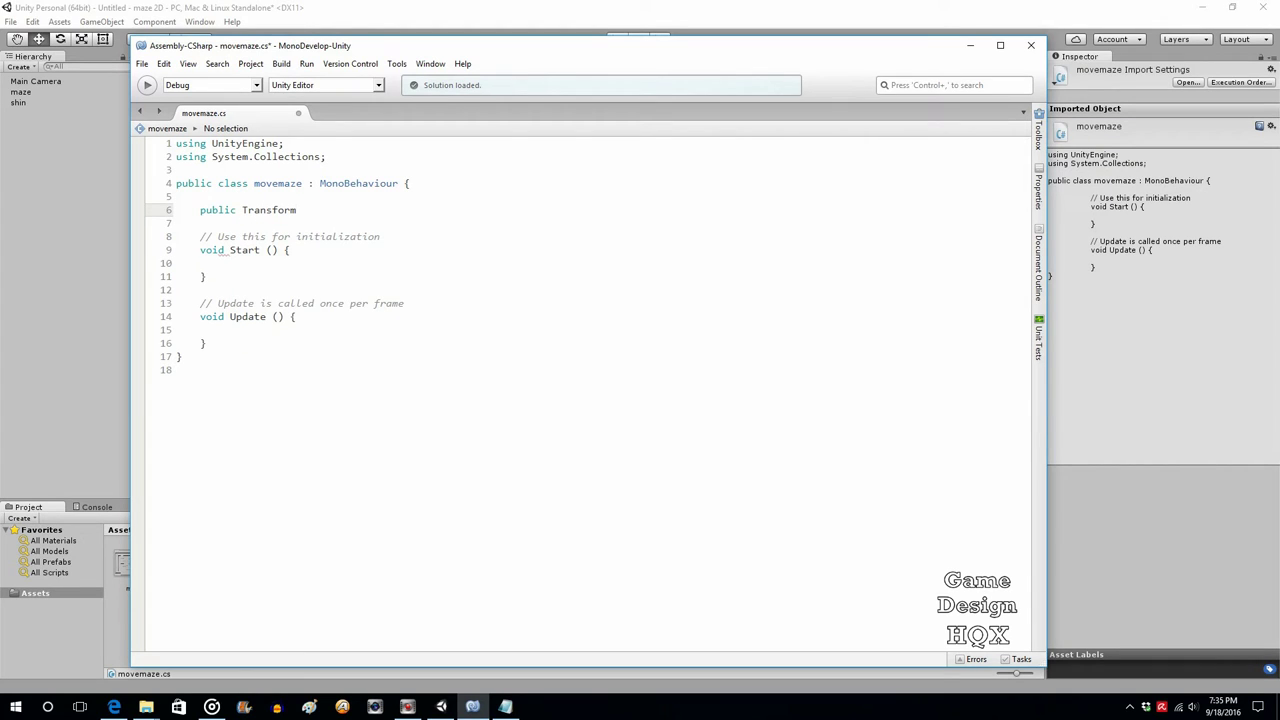
text(heroObj;)
Step: Save the movemaze script and switch back to Unity
double_click(293, 210)
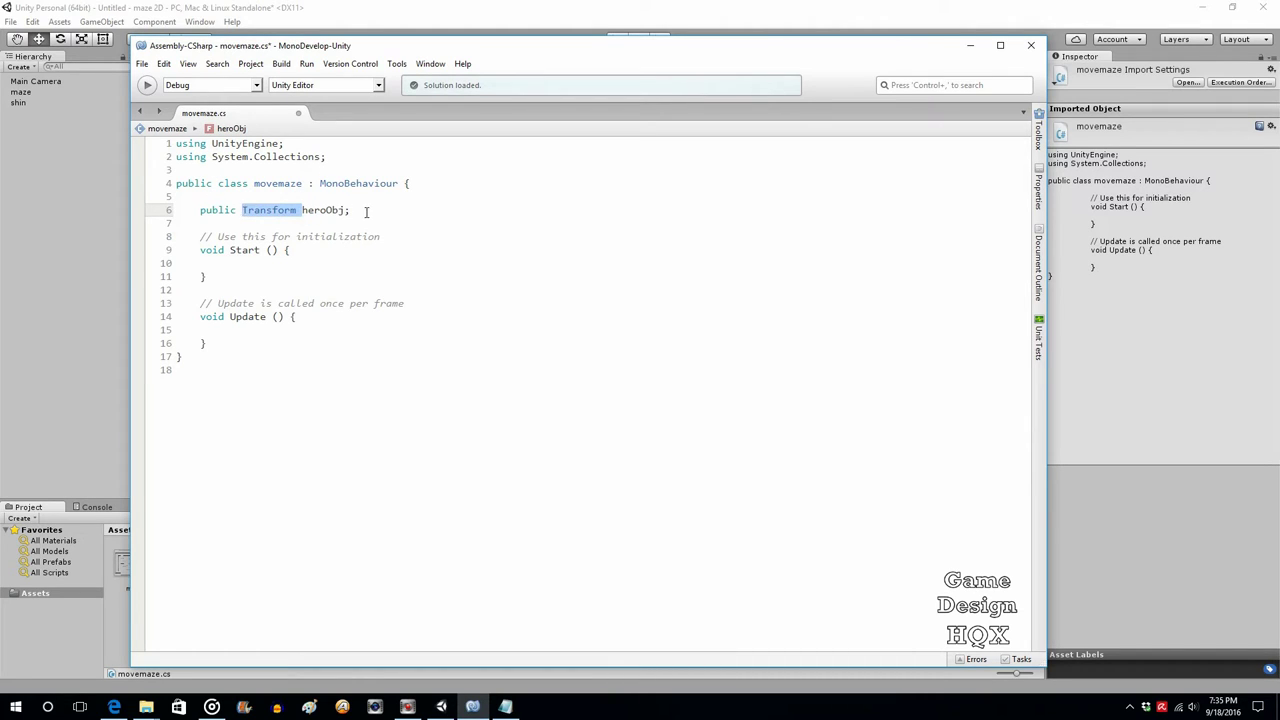
click(367, 212)
drag(362, 212, 300, 215)
click(368, 213)
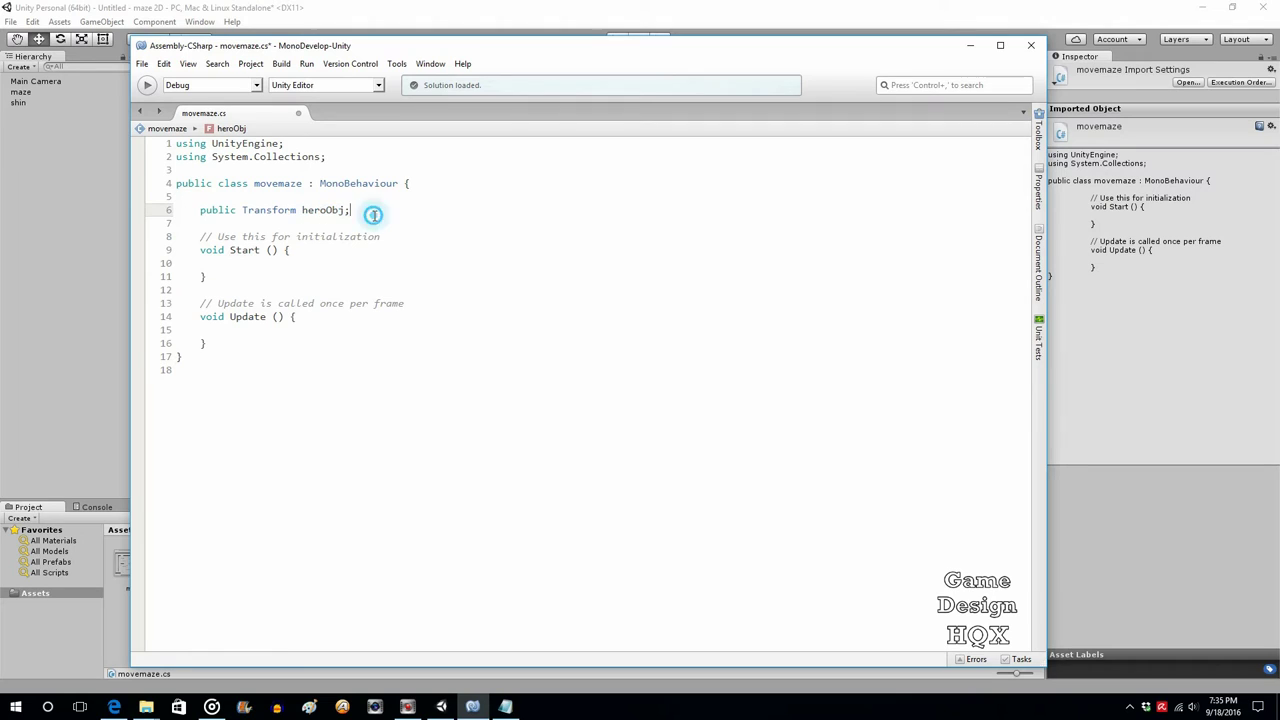
click(141, 64)
click(175, 122)
click(298, 6)
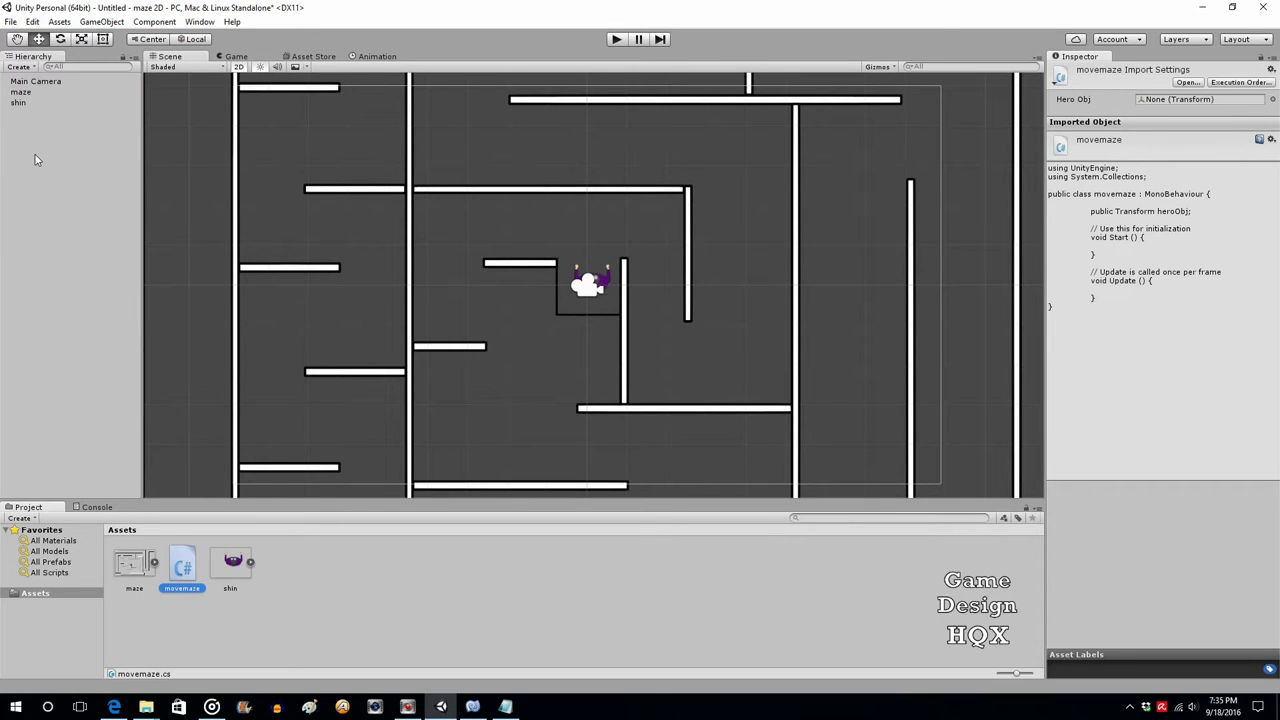
Step: Attach the movemaze script to the maze object and assign the shin object as its Hero Obj
click(21, 92)
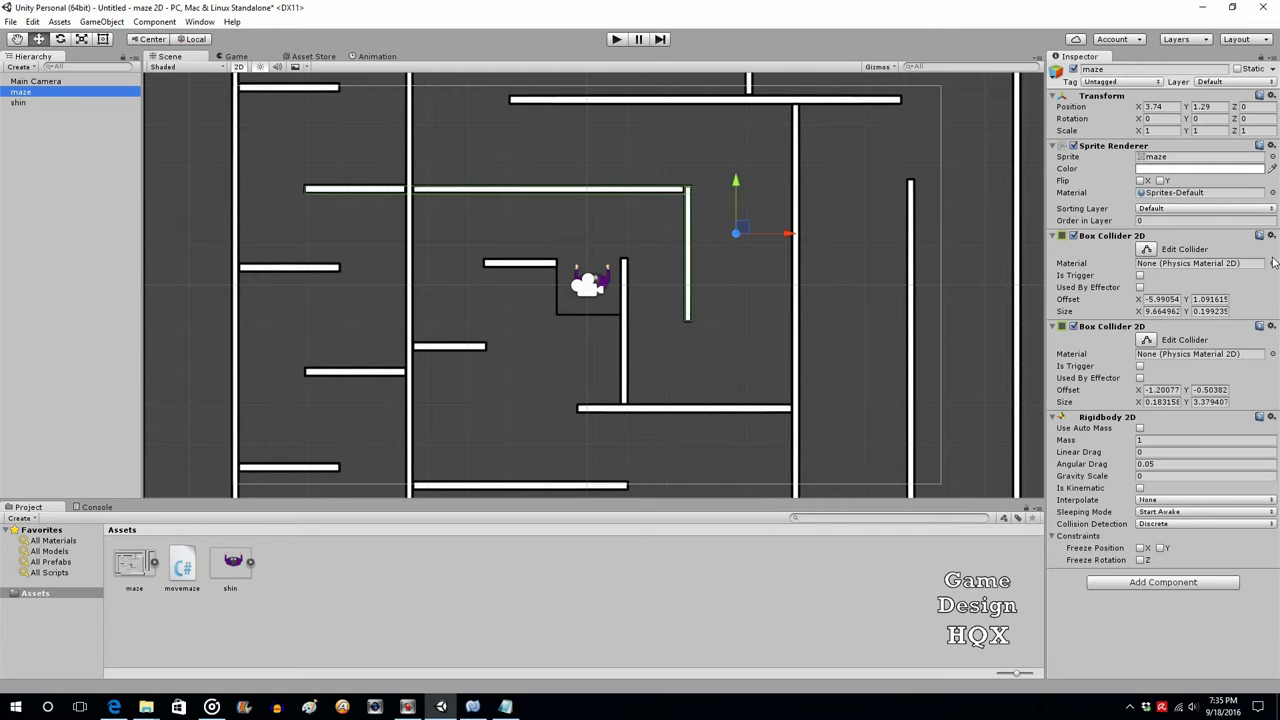
click(20, 102)
click(20, 92)
drag(183, 568, 1108, 652)
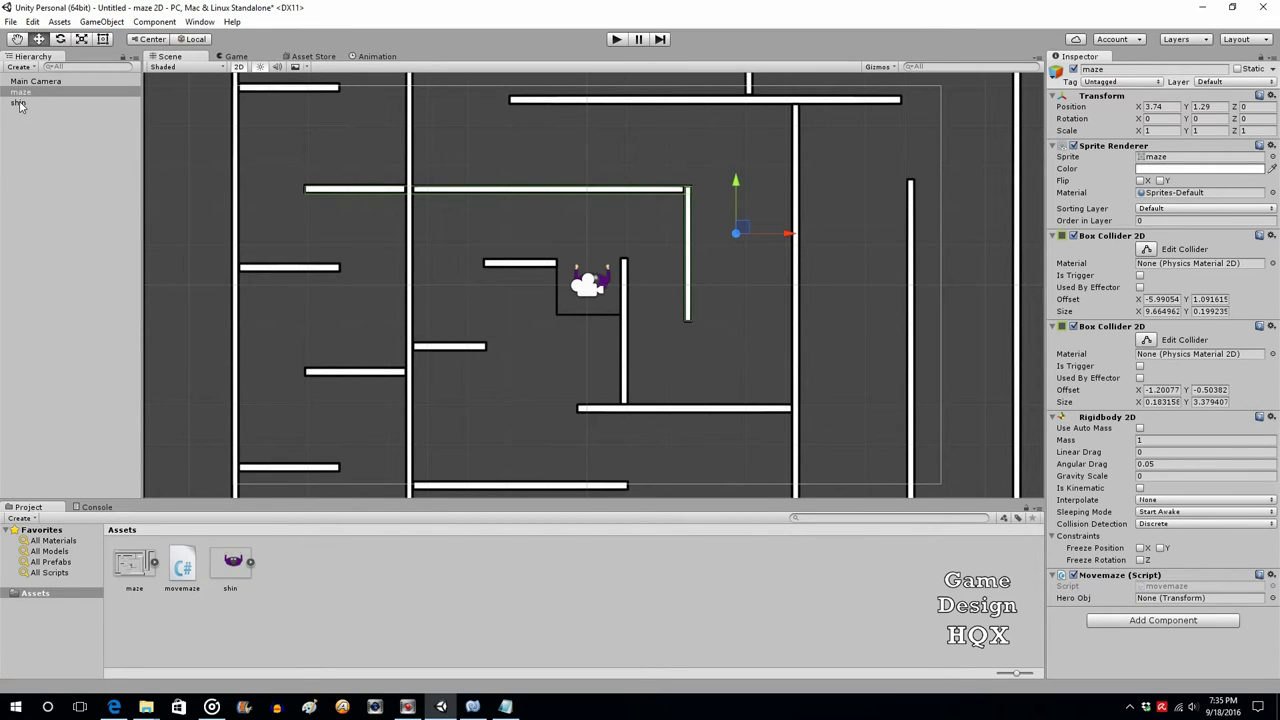
drag(19, 106, 1152, 600)
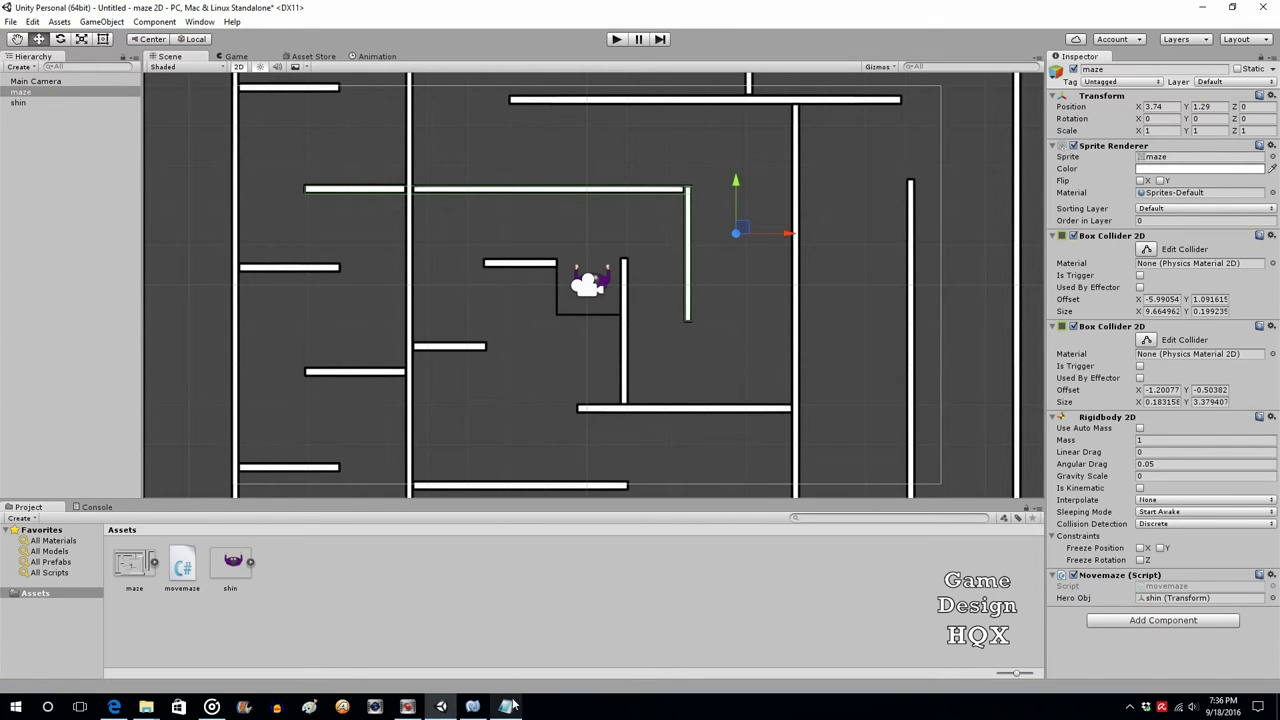
Step: Switch to the movemaze script in MonoDevelop and review the heroObj declaration
click(470, 705)
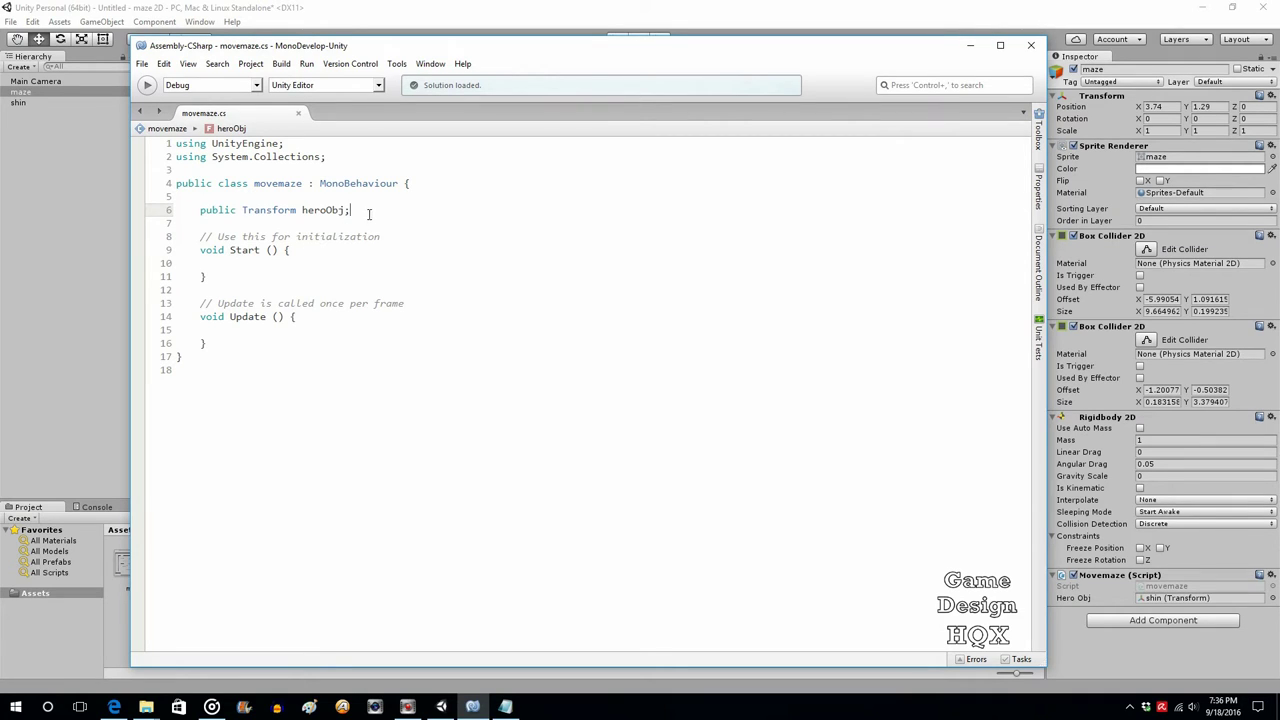
drag(366, 209, 370, 196)
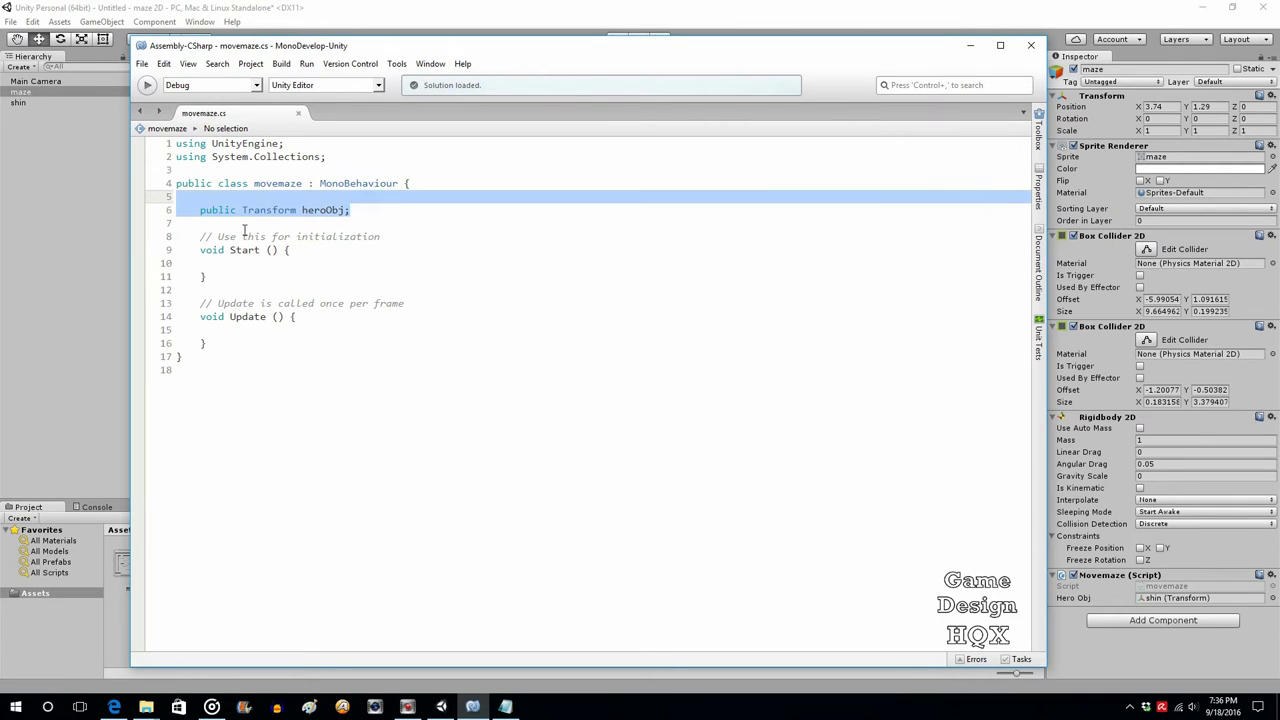
click(345, 205)
drag(350, 210, 199, 211)
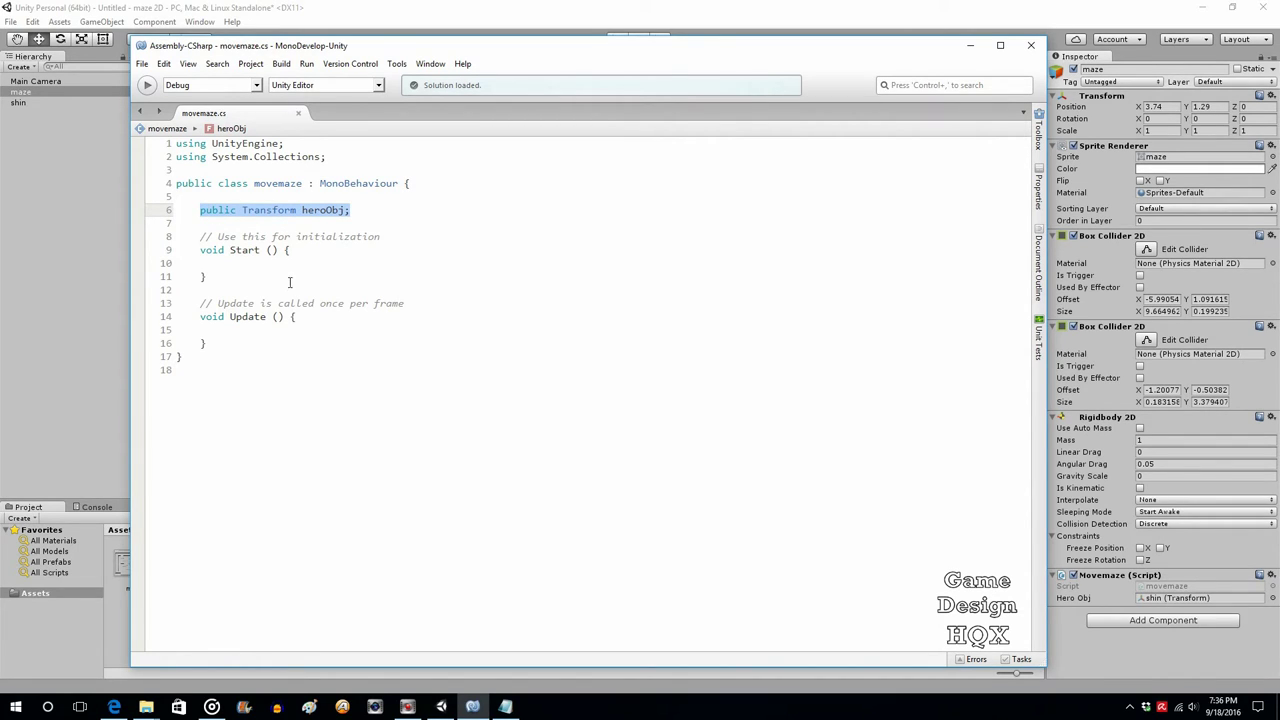
click(381, 212)
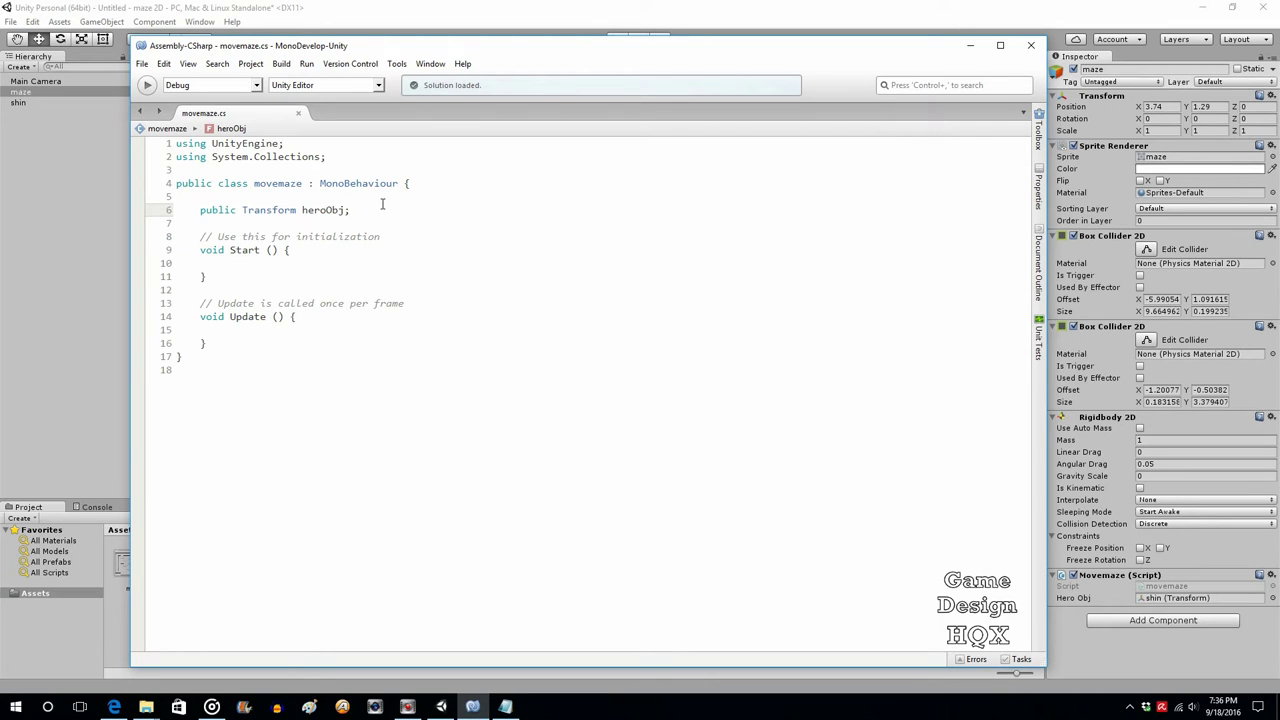
Step: Add the condition if (Input.GetKey("w")) at the start of the Update function
click(331, 317)
key(Return)
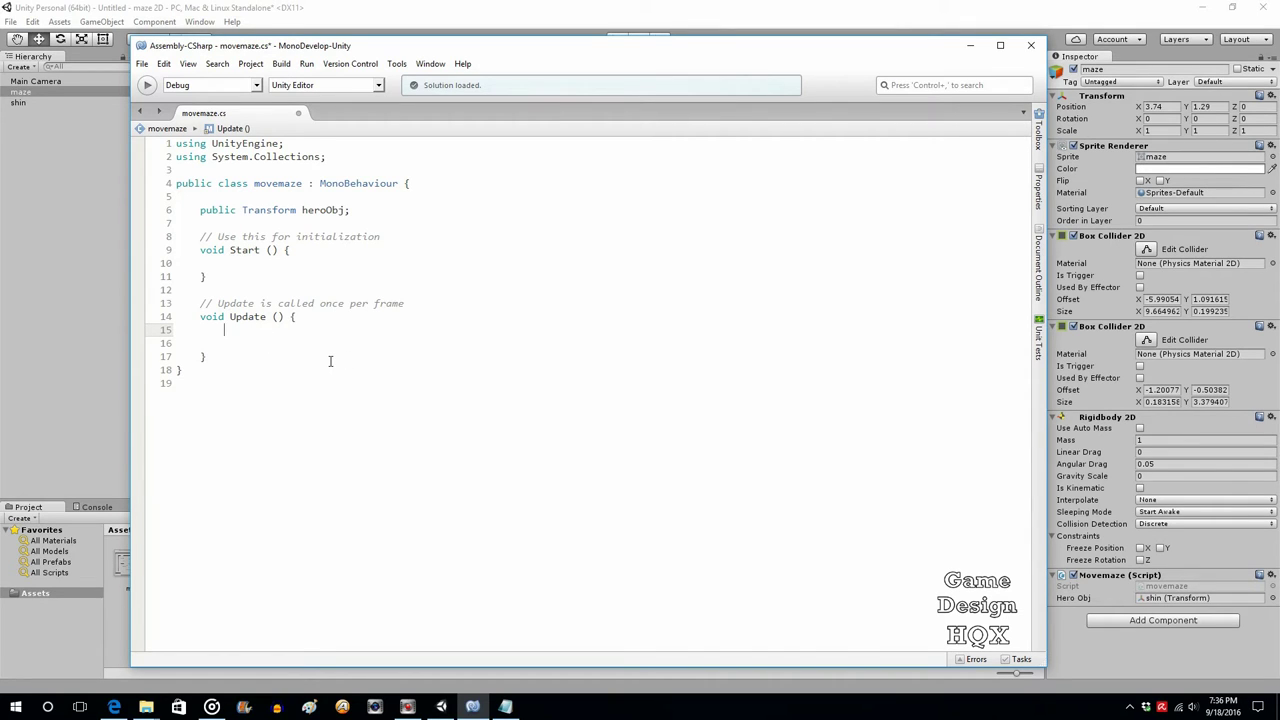
text(if (inpi)
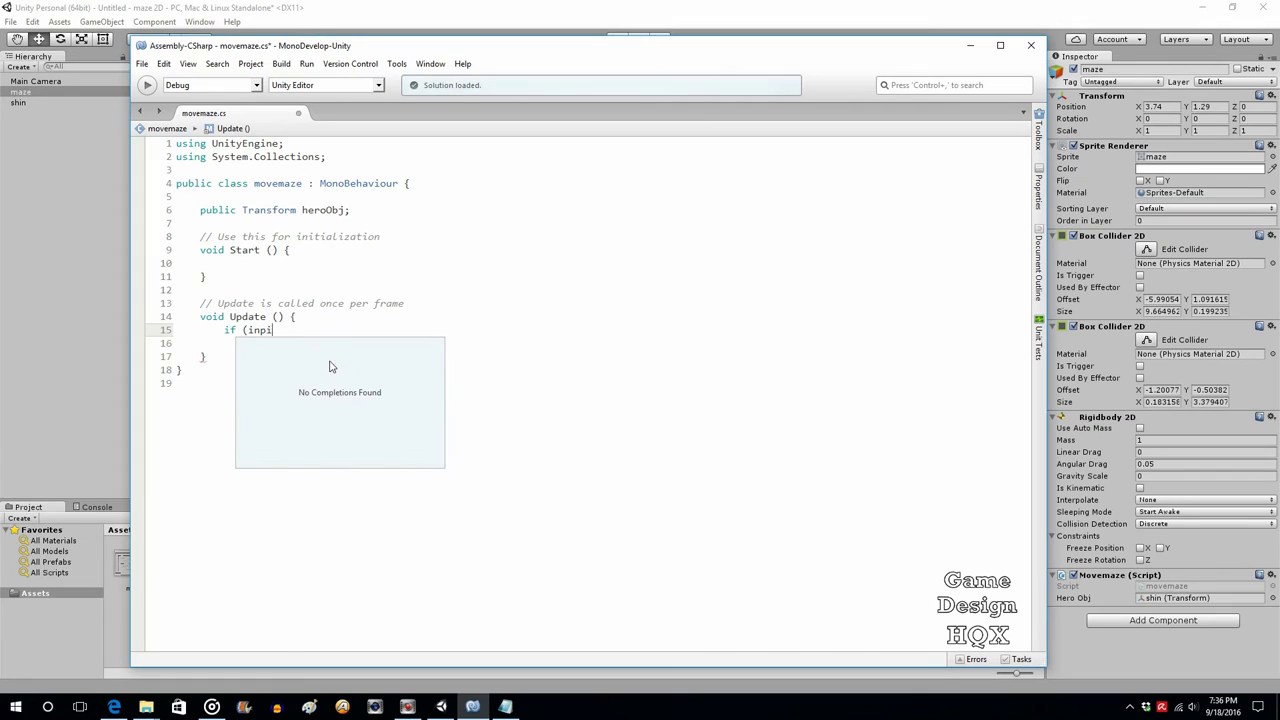
key(BackSpace)
key(Return)
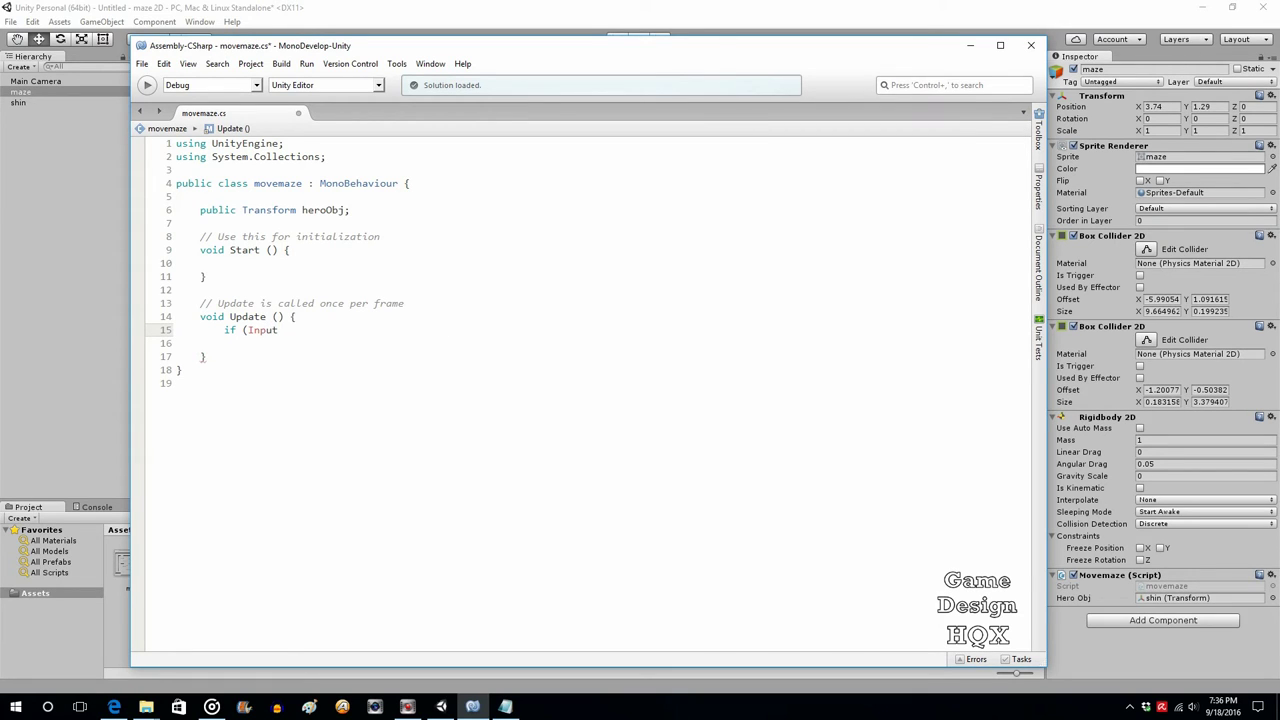
text(.get)
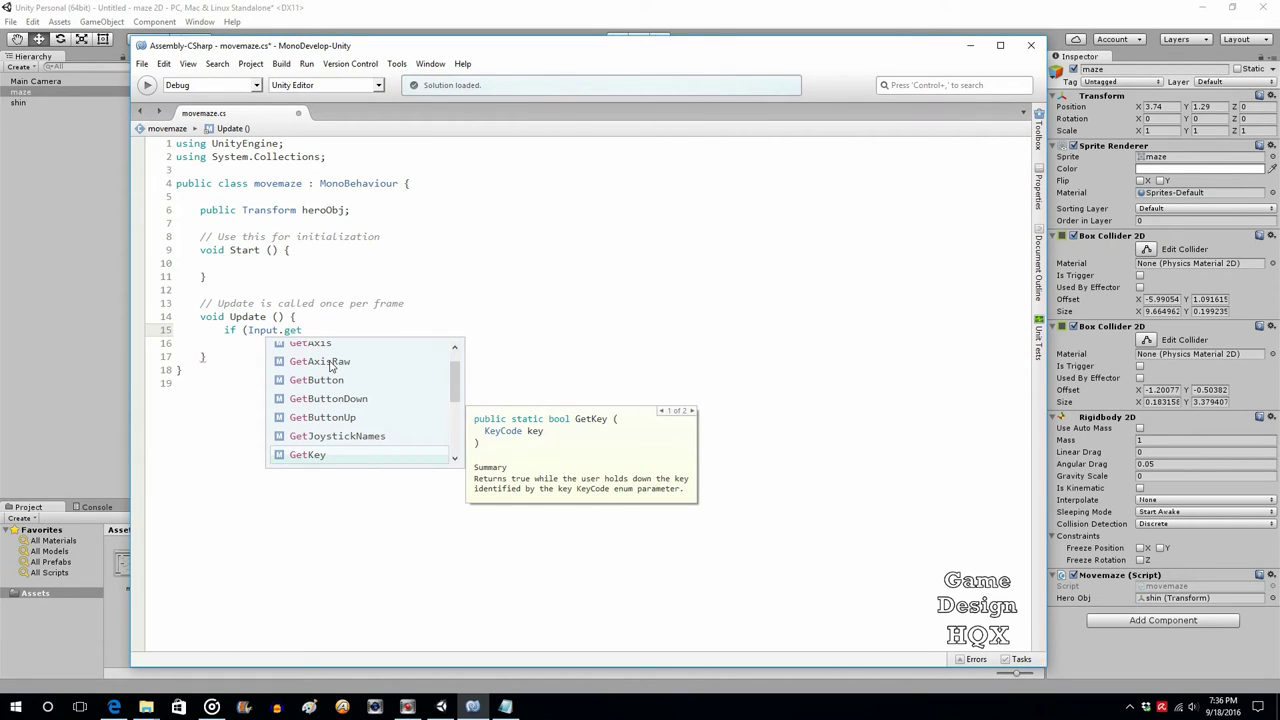
text(j)
key(BackSpace)
text(key)
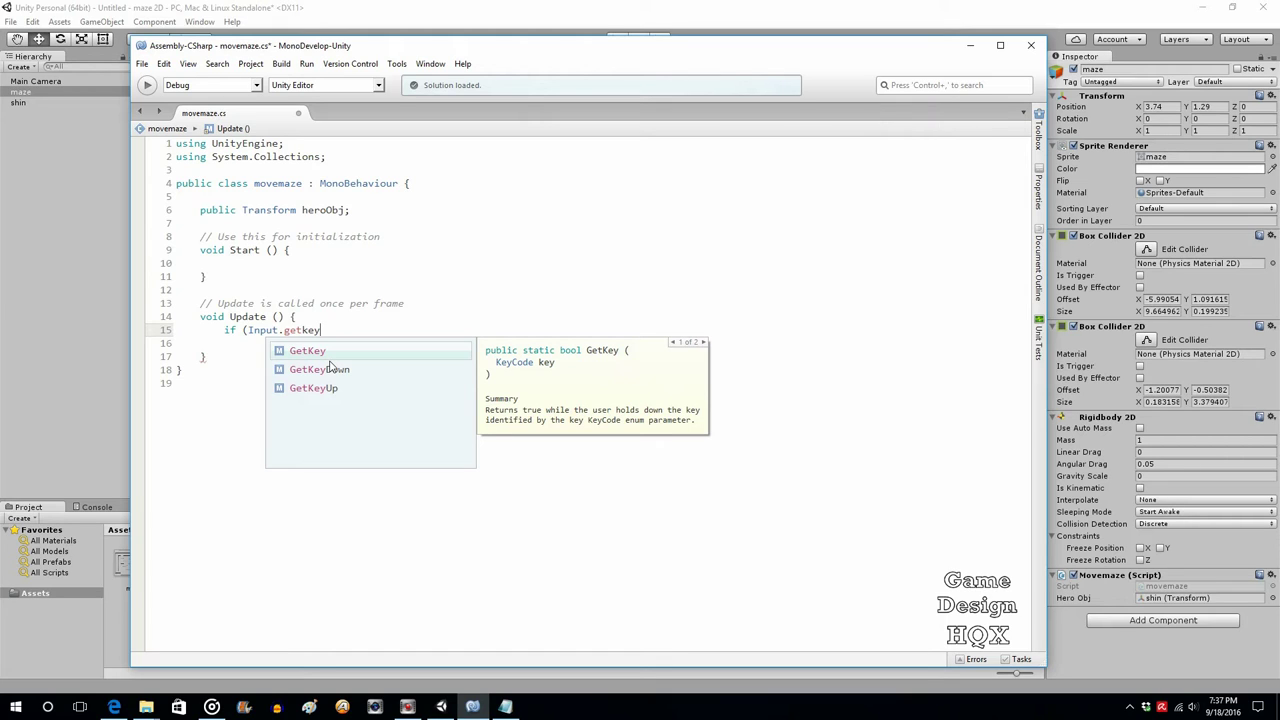
key(Return)
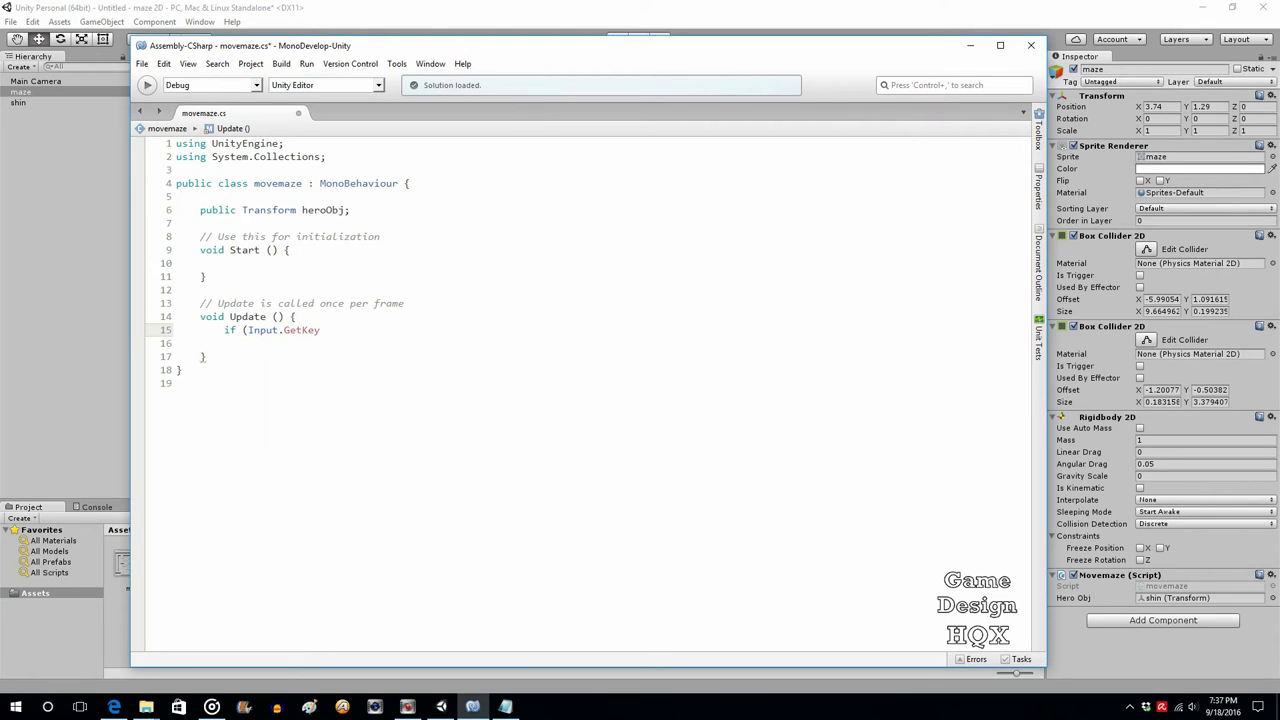
text((")
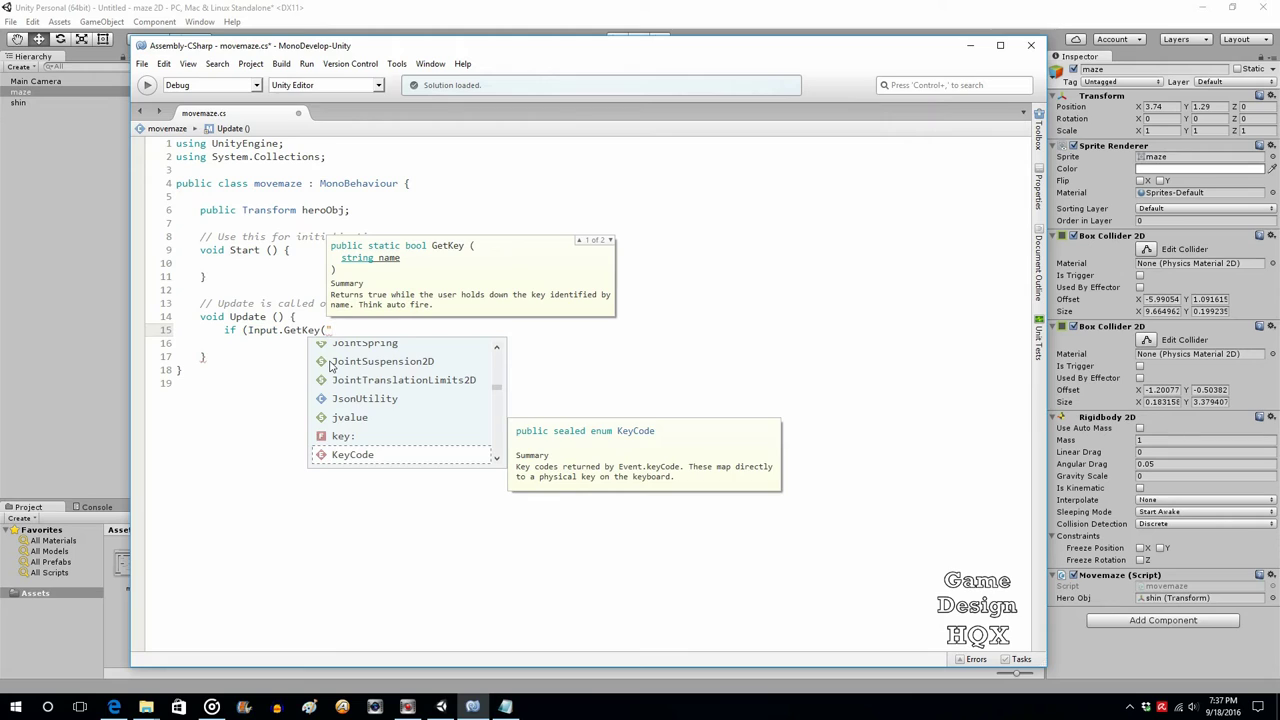
text(w")
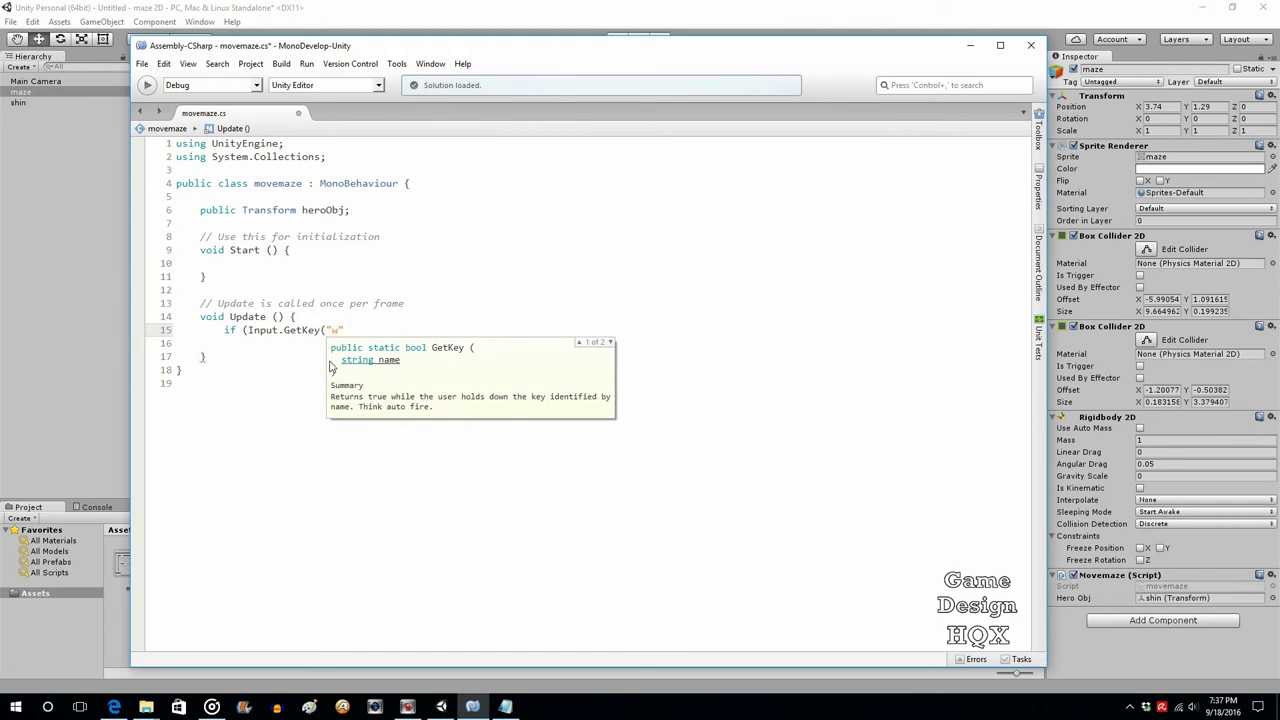
text()))
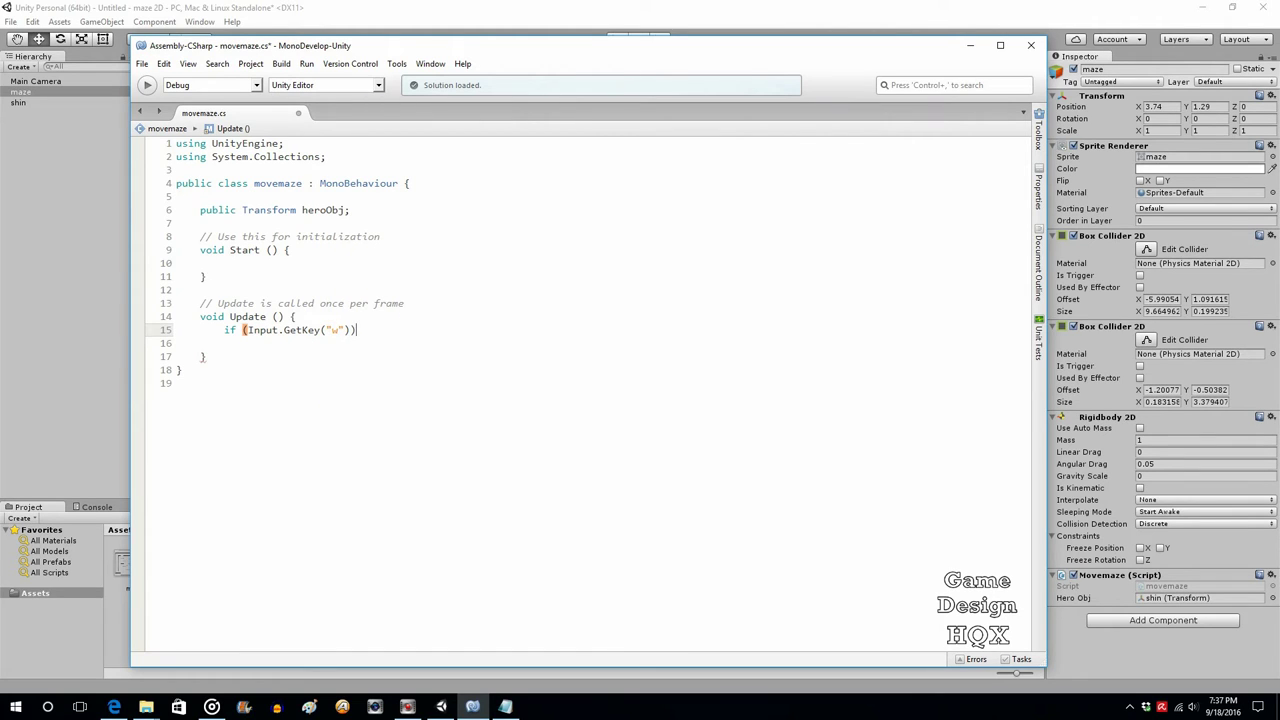
Step: Give the "w" key condition a body with opening and closing braces on separate lines and a blank line between them
key(Return)
text({)
key(ctrl+Home)
key(Return)
key(Return)
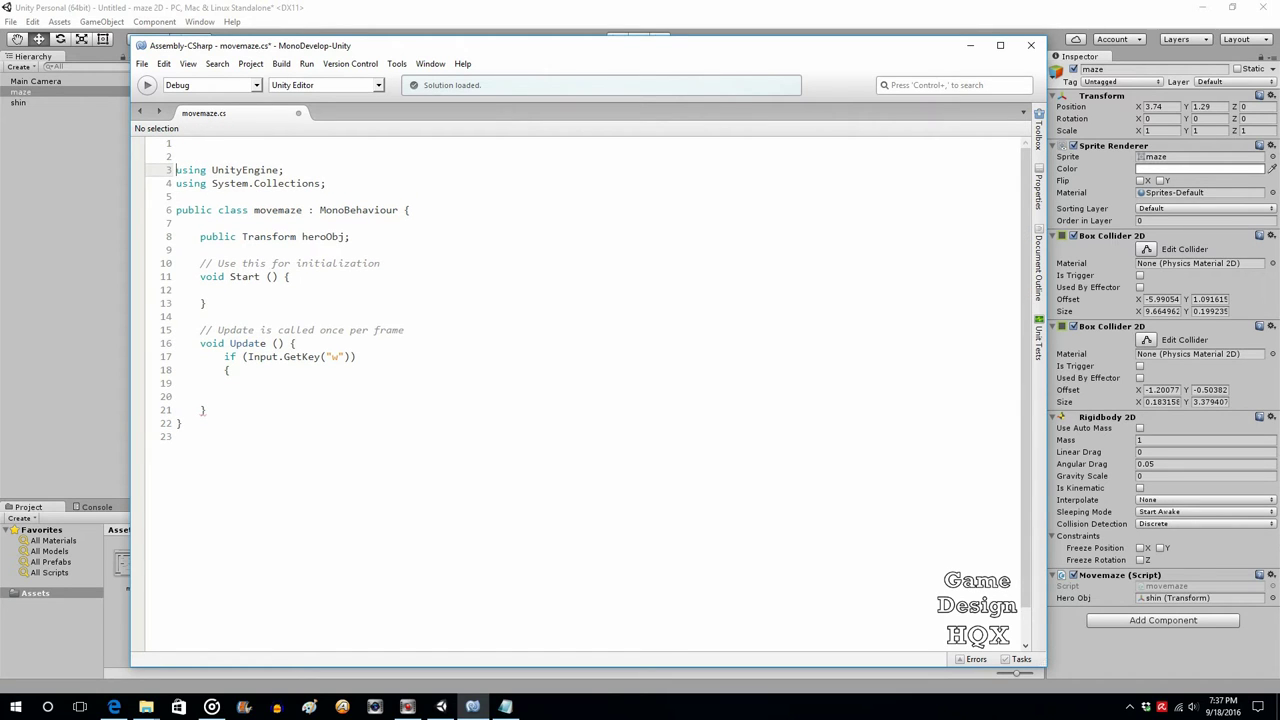
key(BackSpace)
key(BackSpace)
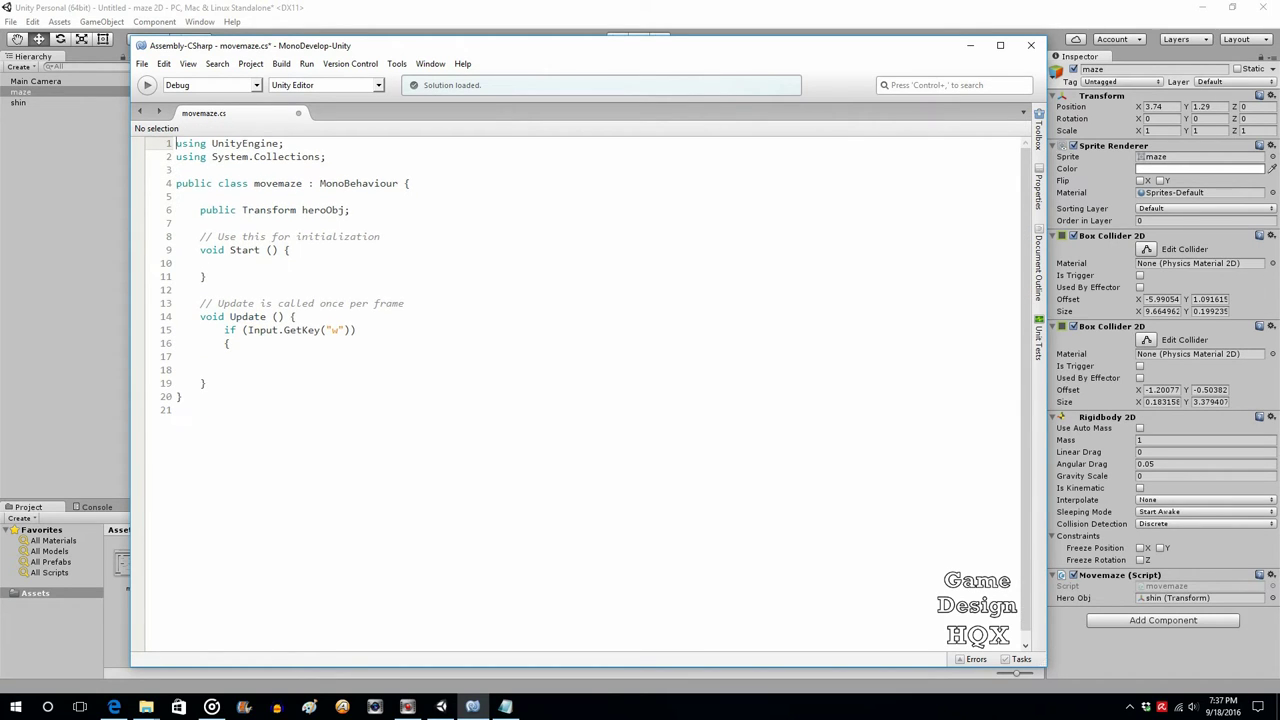
click(244, 358)
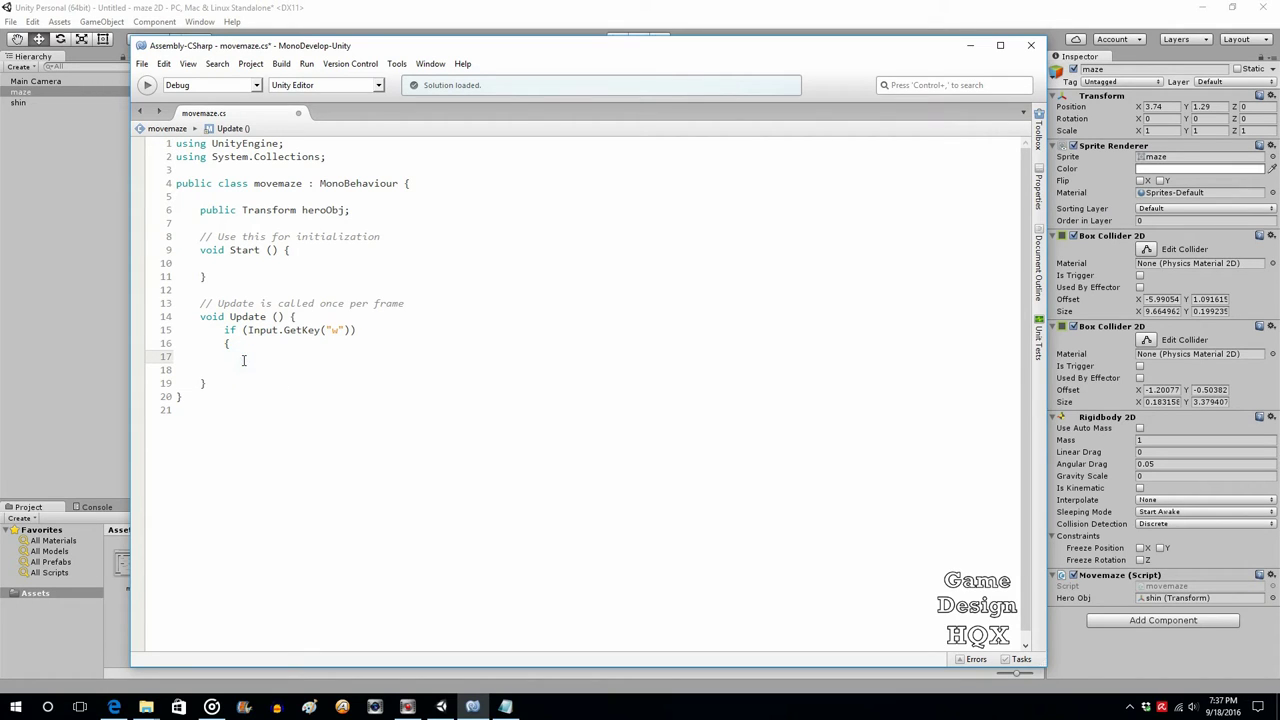
text(})
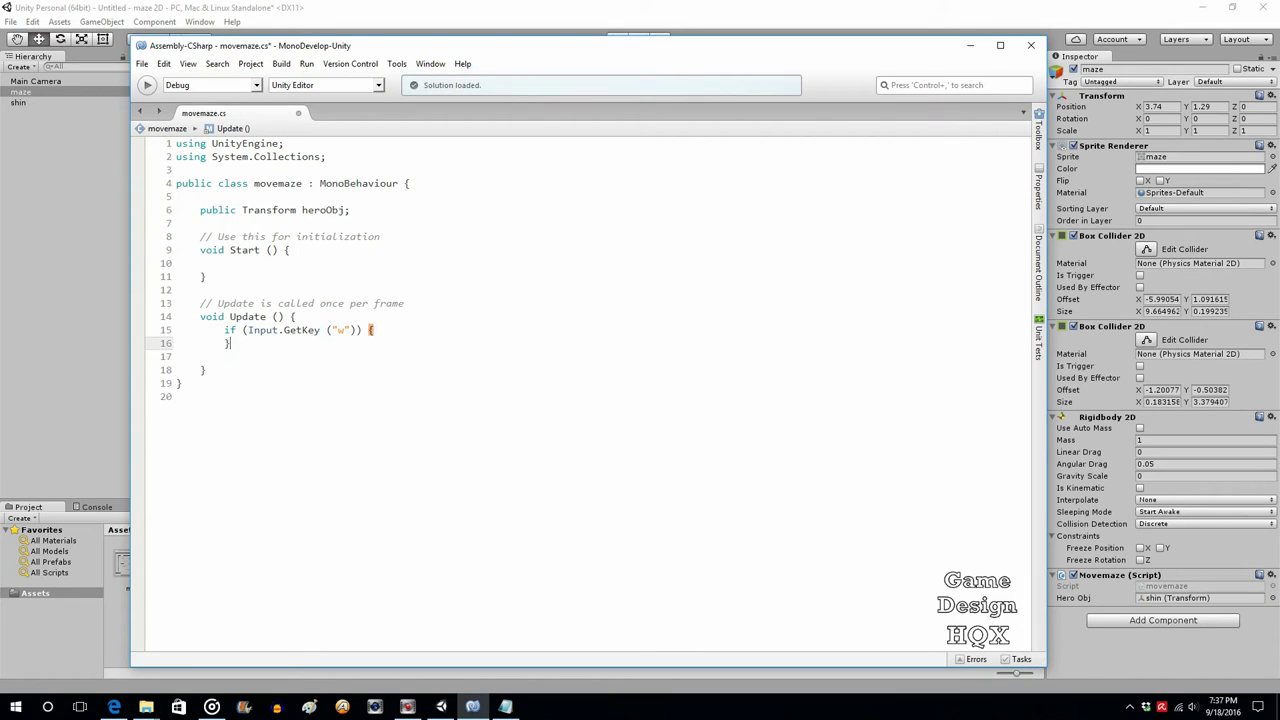
click(363, 330)
key(Return)
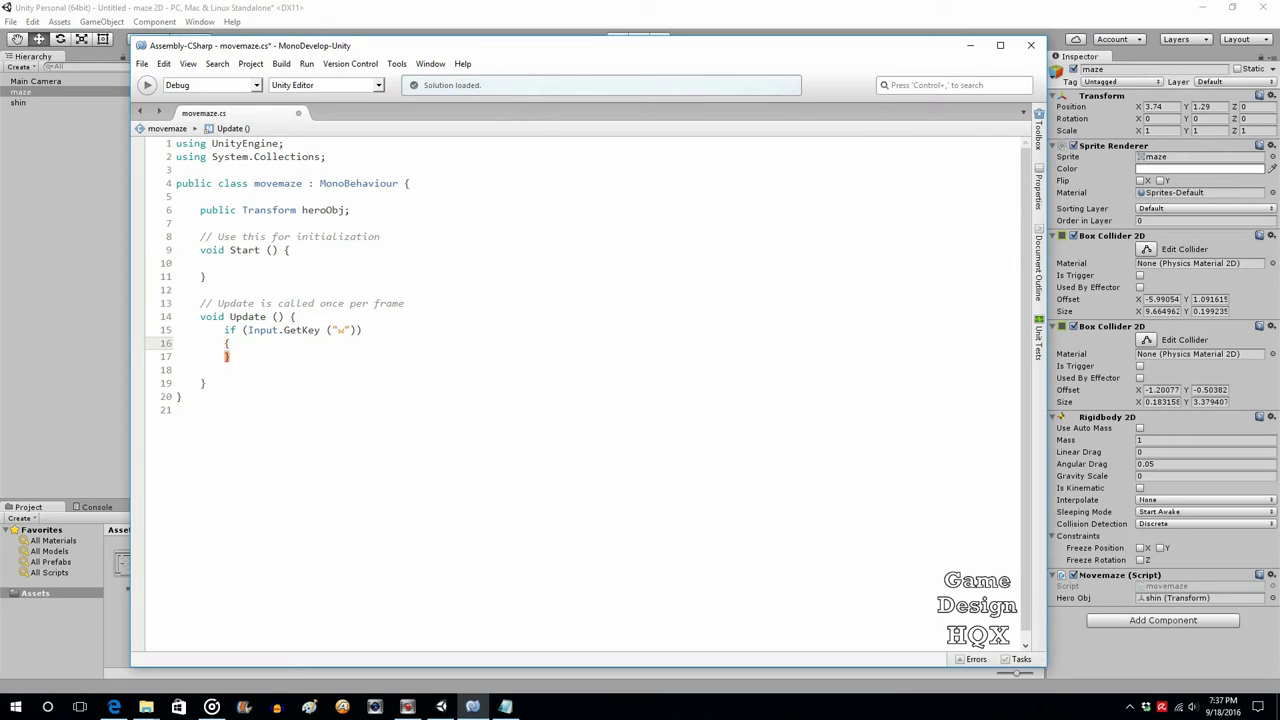
key(Return)
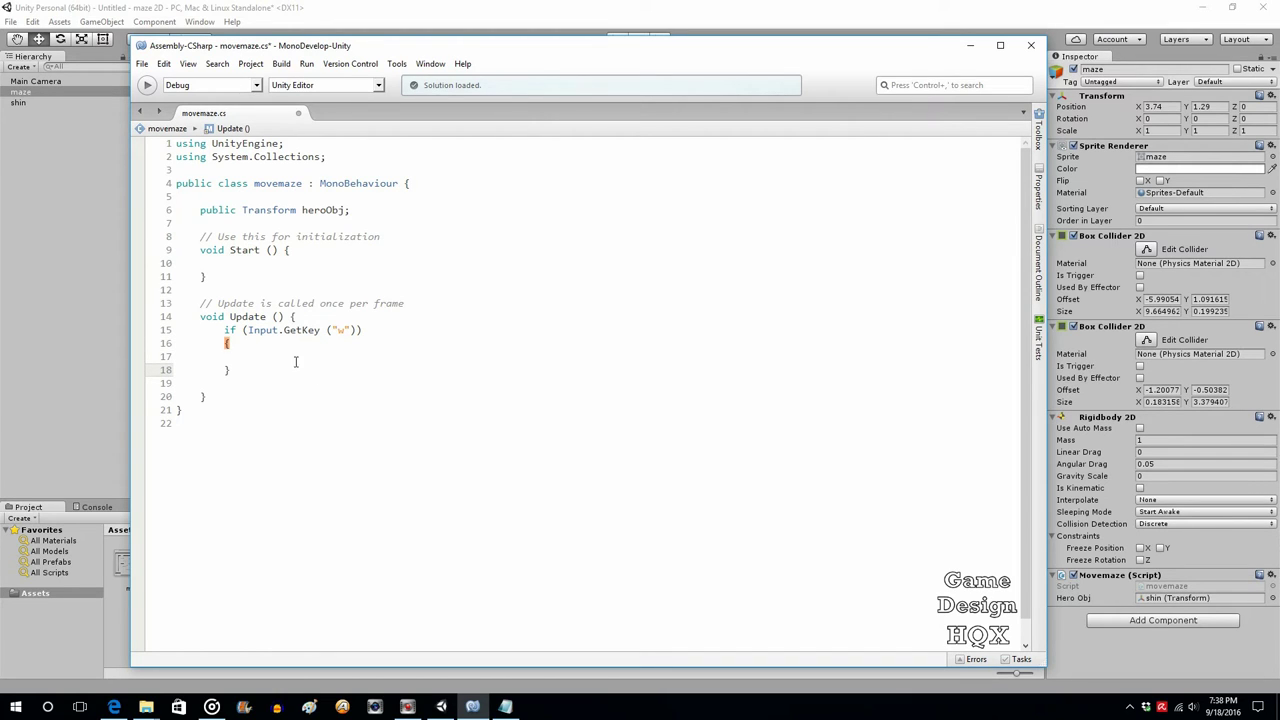
Step: Check the maze object's Rigidbody 2D component in Unity and return to the movemaze script
click(273, 357)
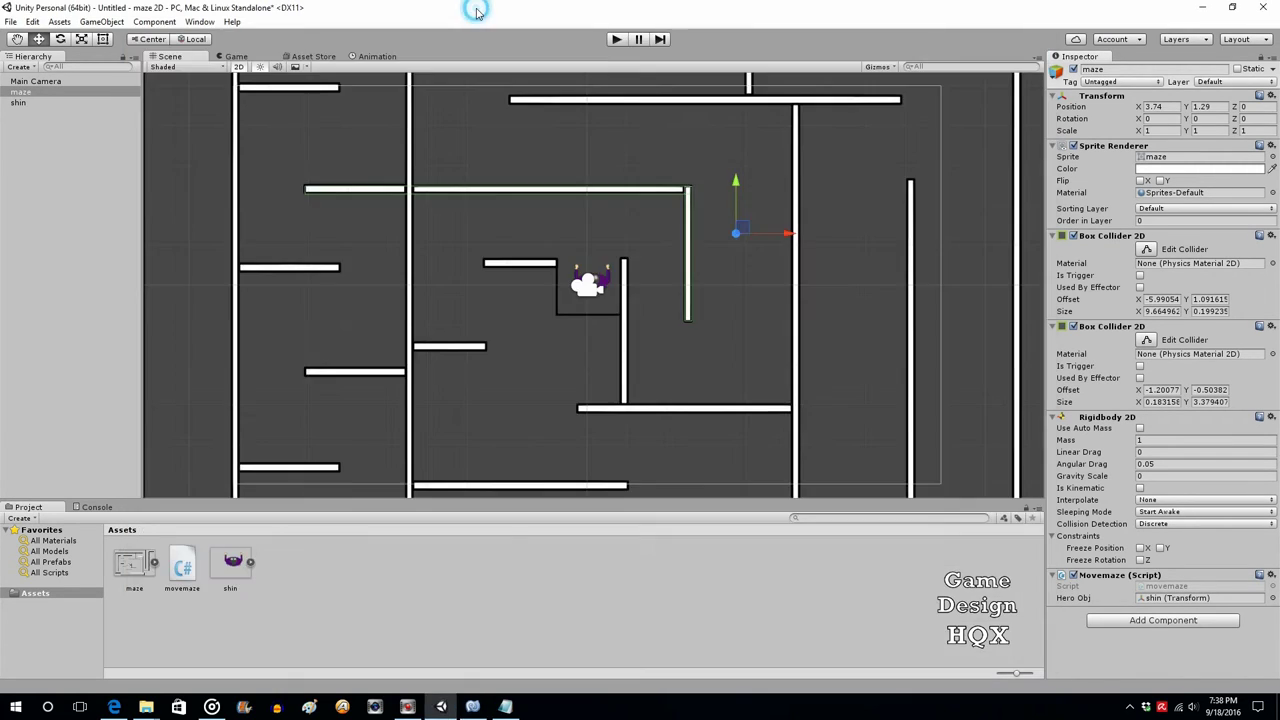
click(477, 11)
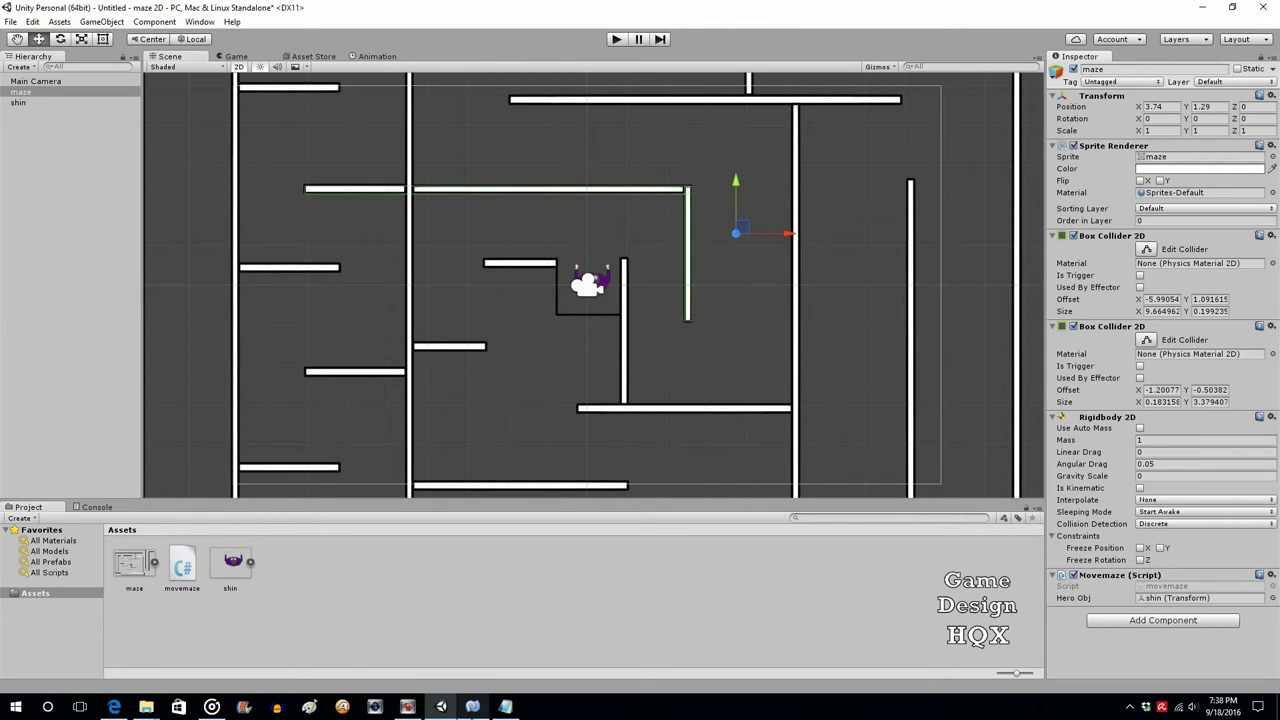
click(472, 706)
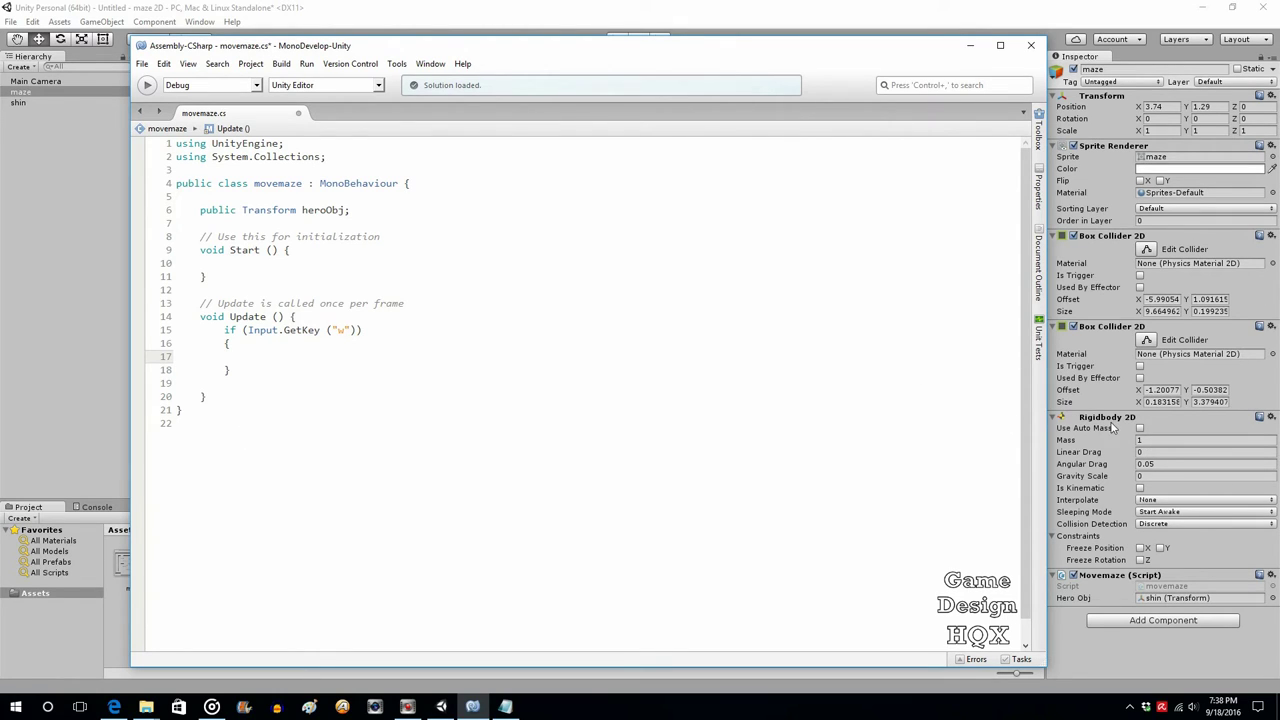
Step: Inside the "w" key block, begin a statement that calls GetComponent<Rigidbody2D>()
click(261, 357)
text(Getco)
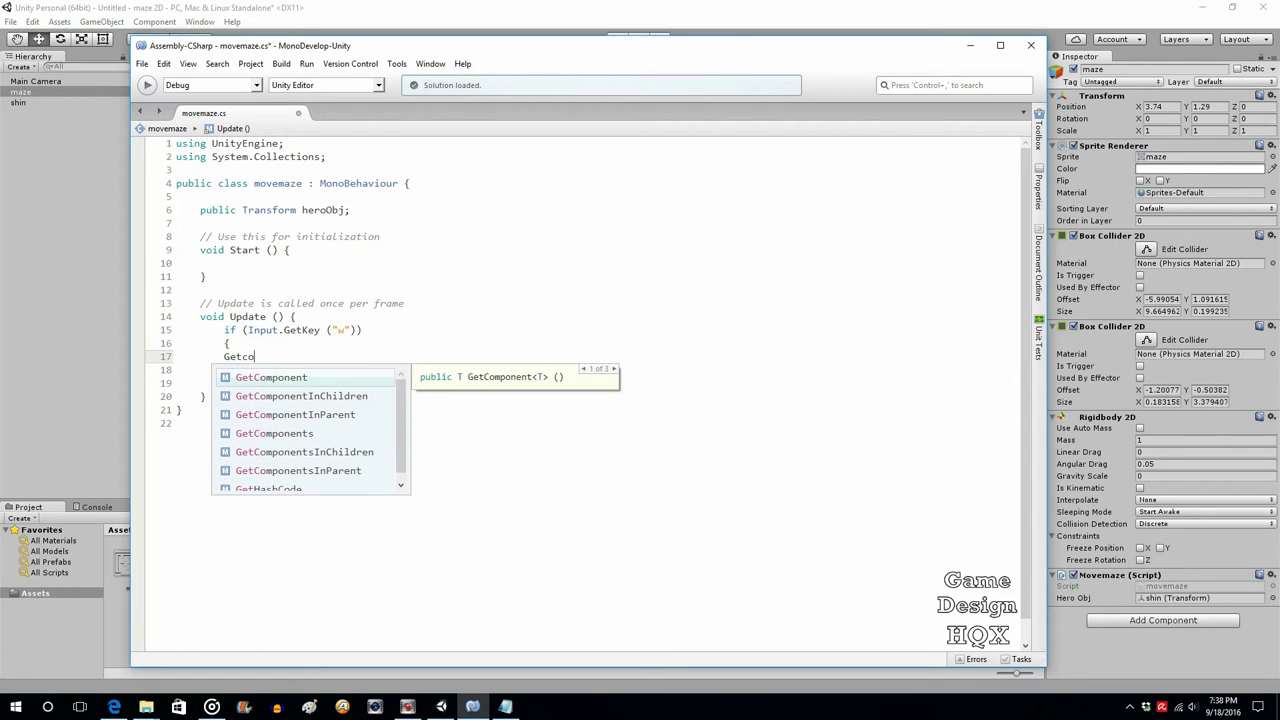
text(mp)
key(Return)
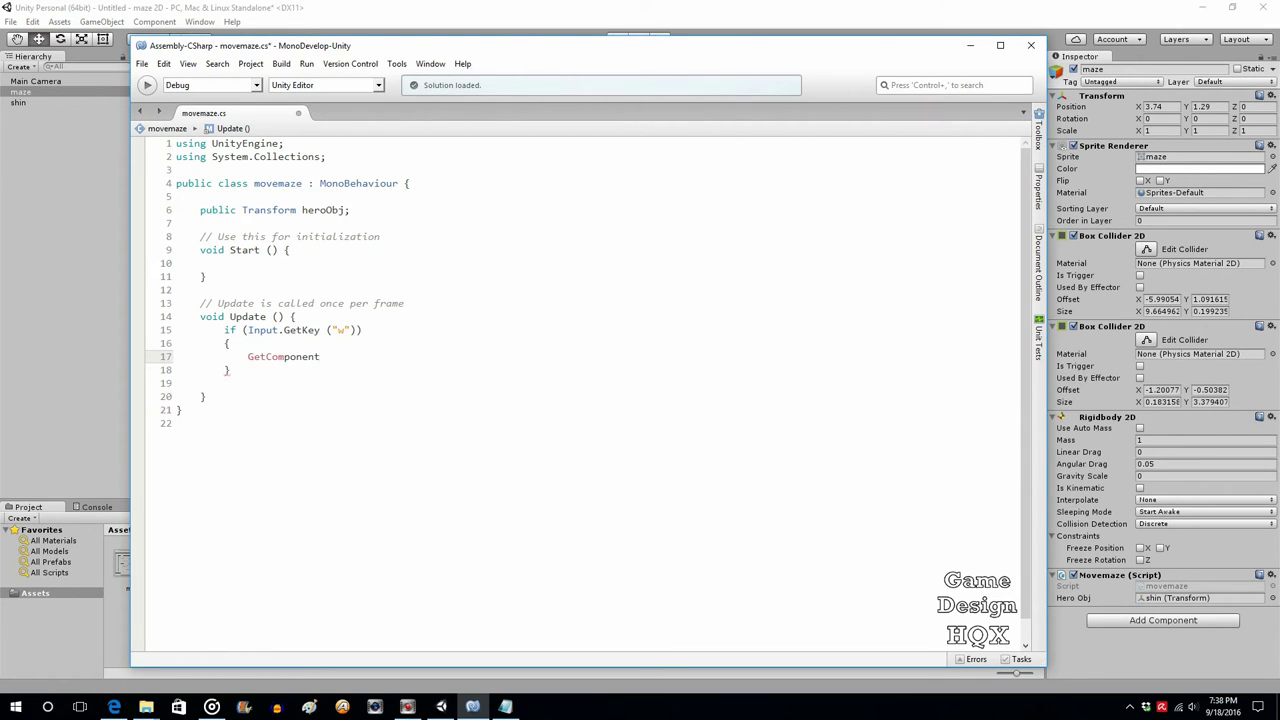
text(<Rigi)
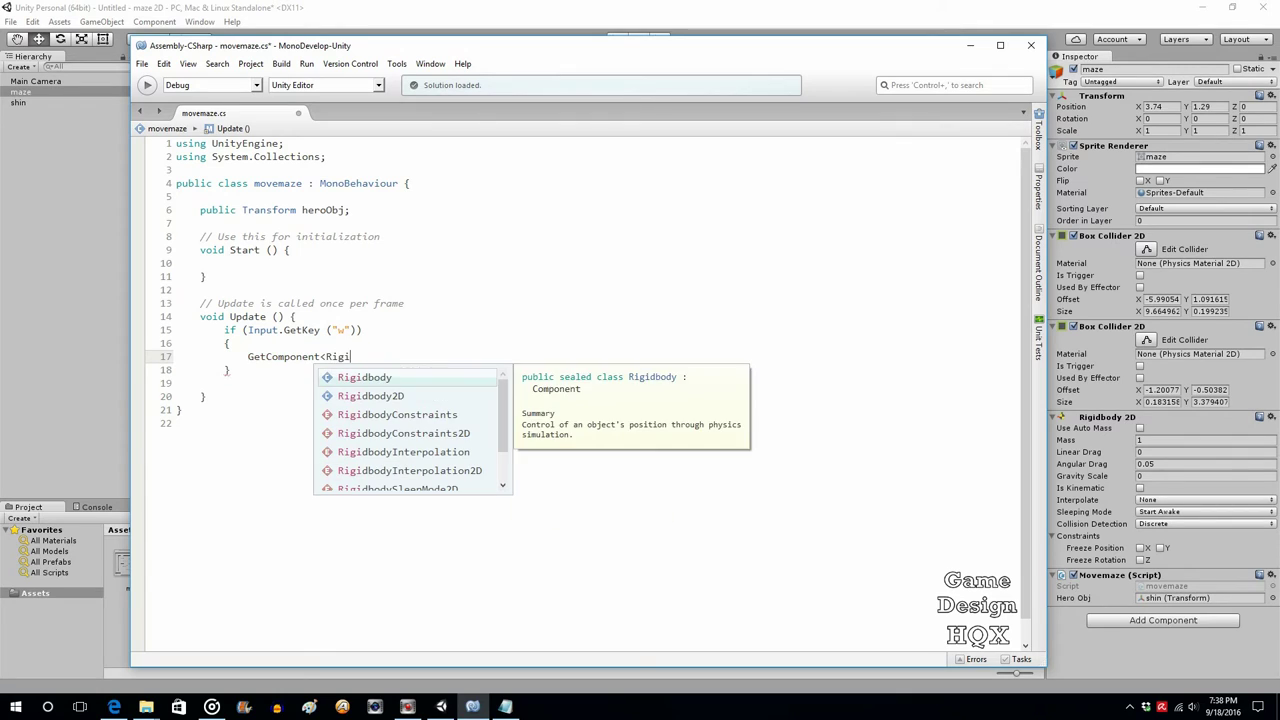
key(Return)
text(>().)
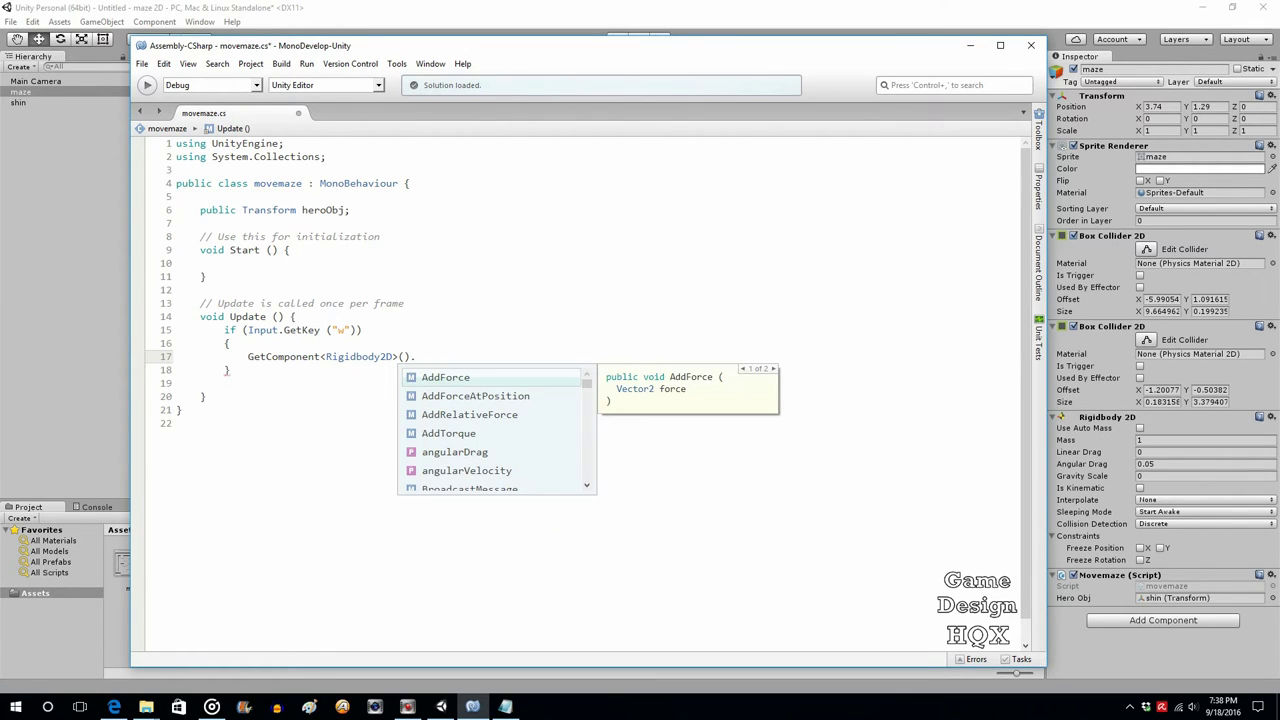
Step: Complete the Rigidbody2D statement by assigning its velocity to new Vector2 (0, -3)
text(vel)
key(Return)
text(= new vec)
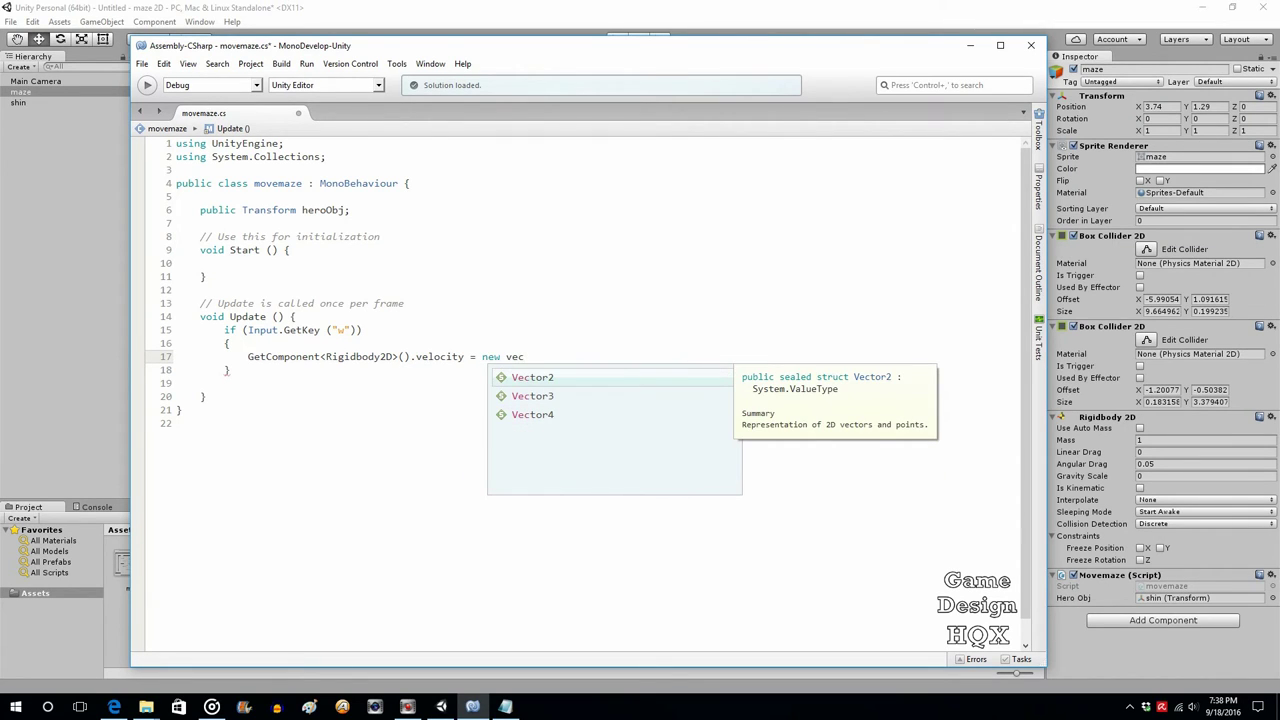
key(Return)
text(()
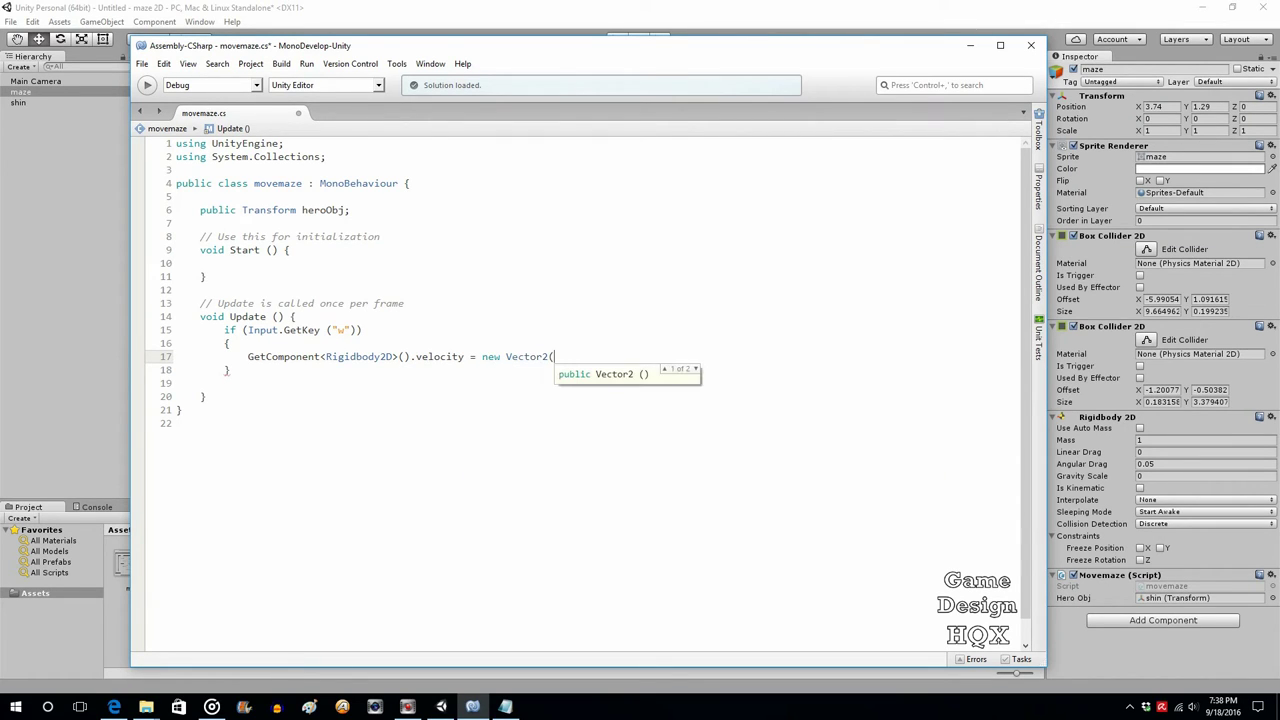
text(0)
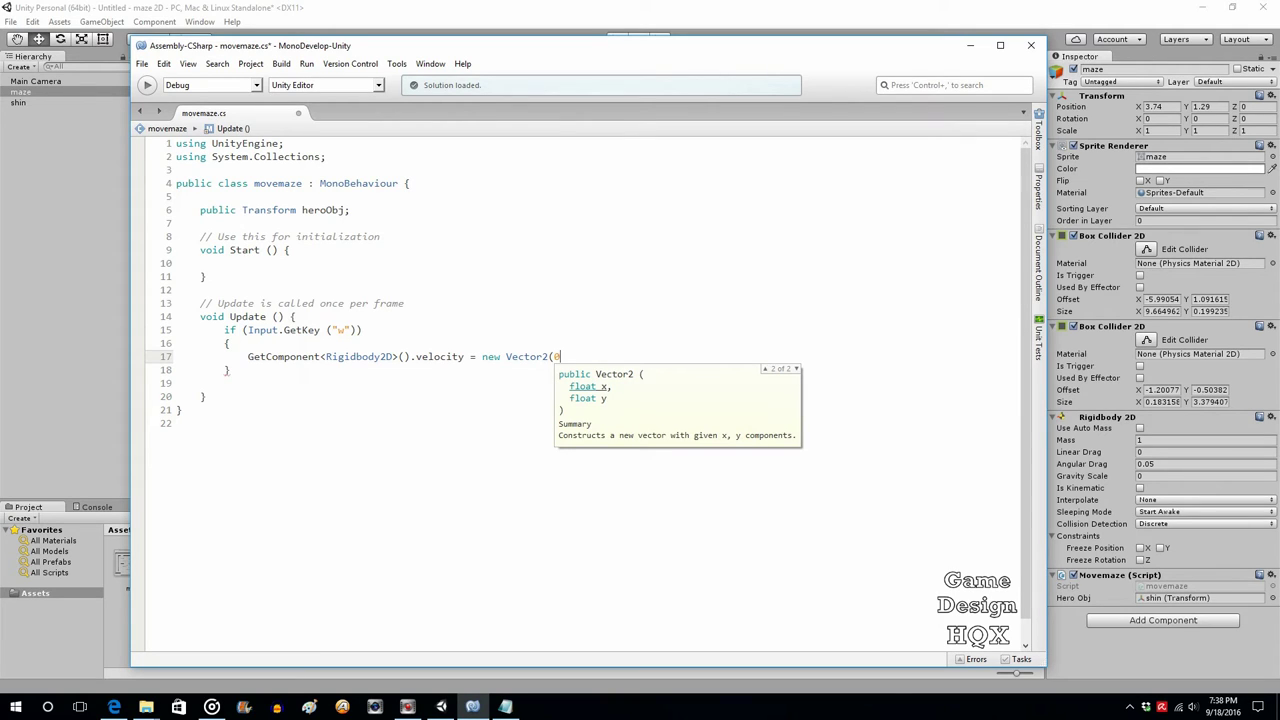
text(, )
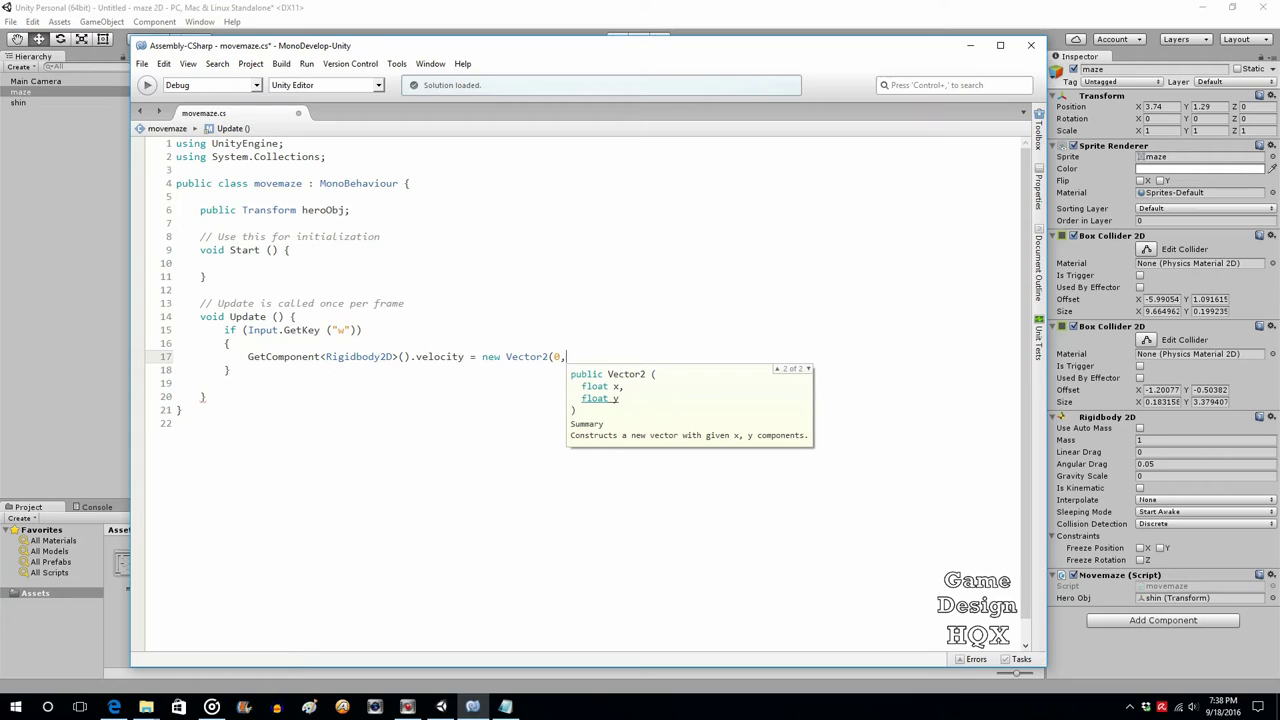
text(-3);)
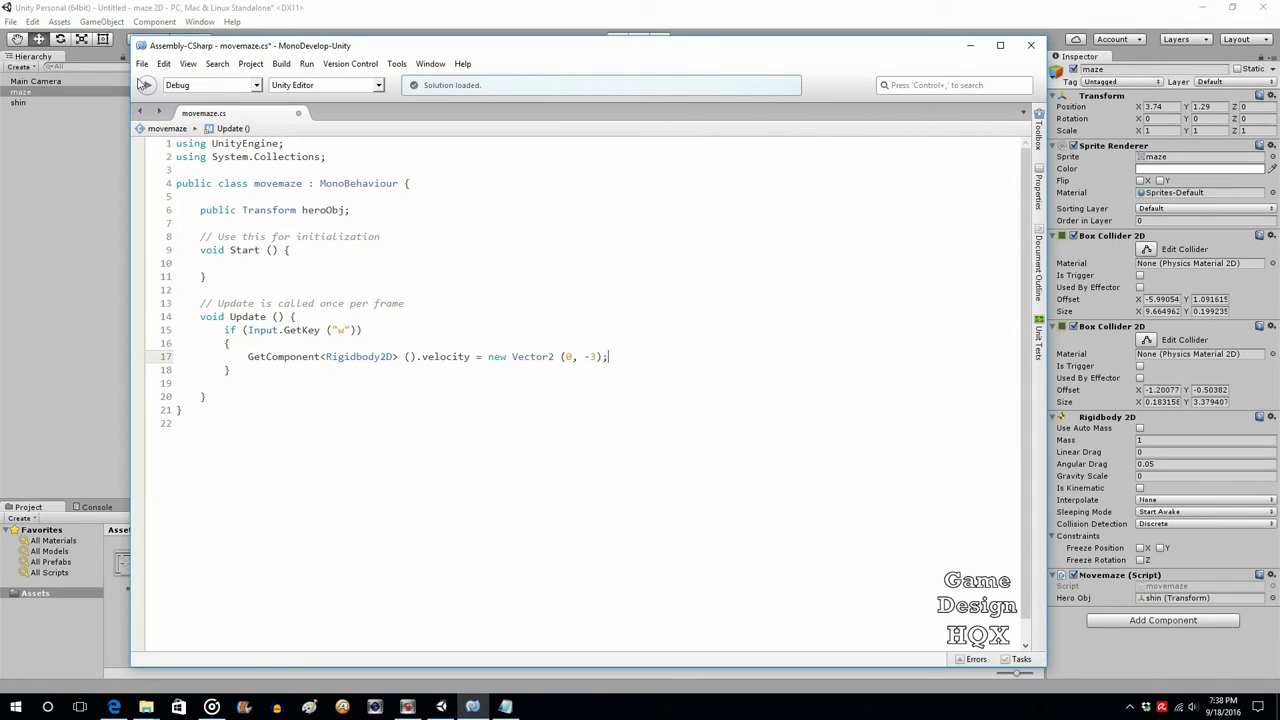
Step: Save the movemaze script and switch back to Unity
click(142, 64)
click(160, 119)
click(460, 12)
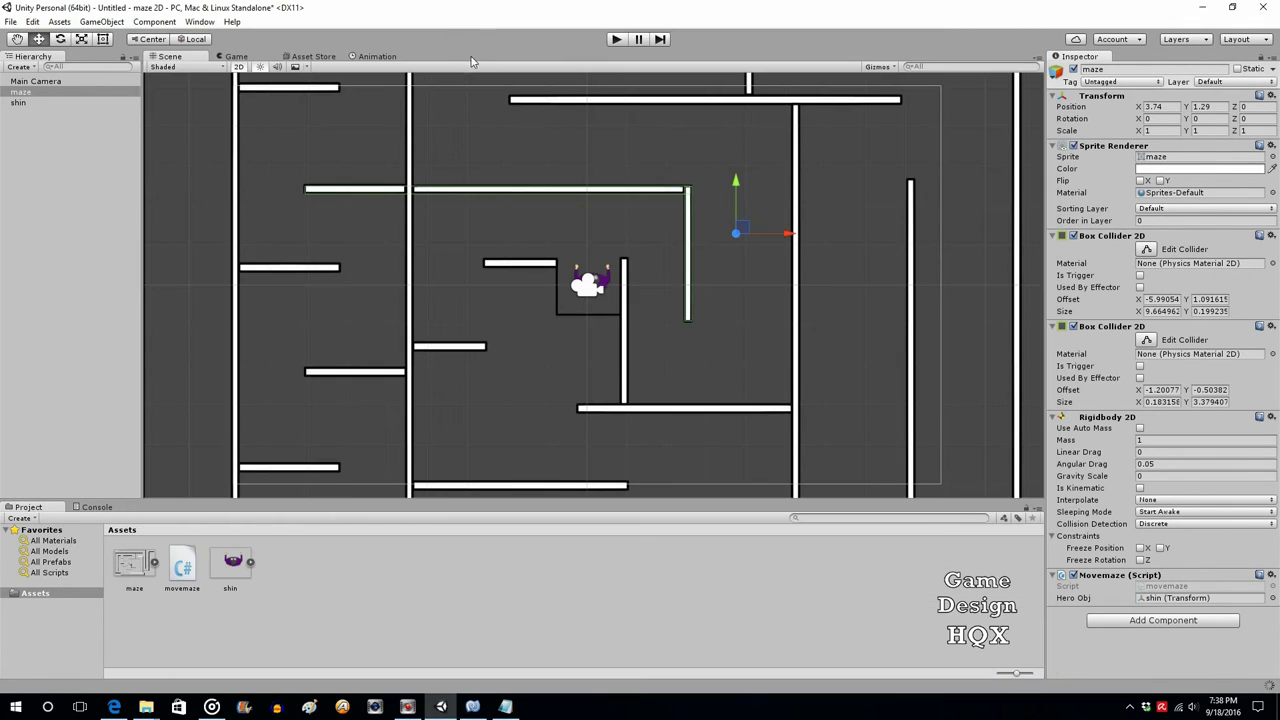
Step: Run the game and test the maze's movement and collisions around shin
click(616, 40)
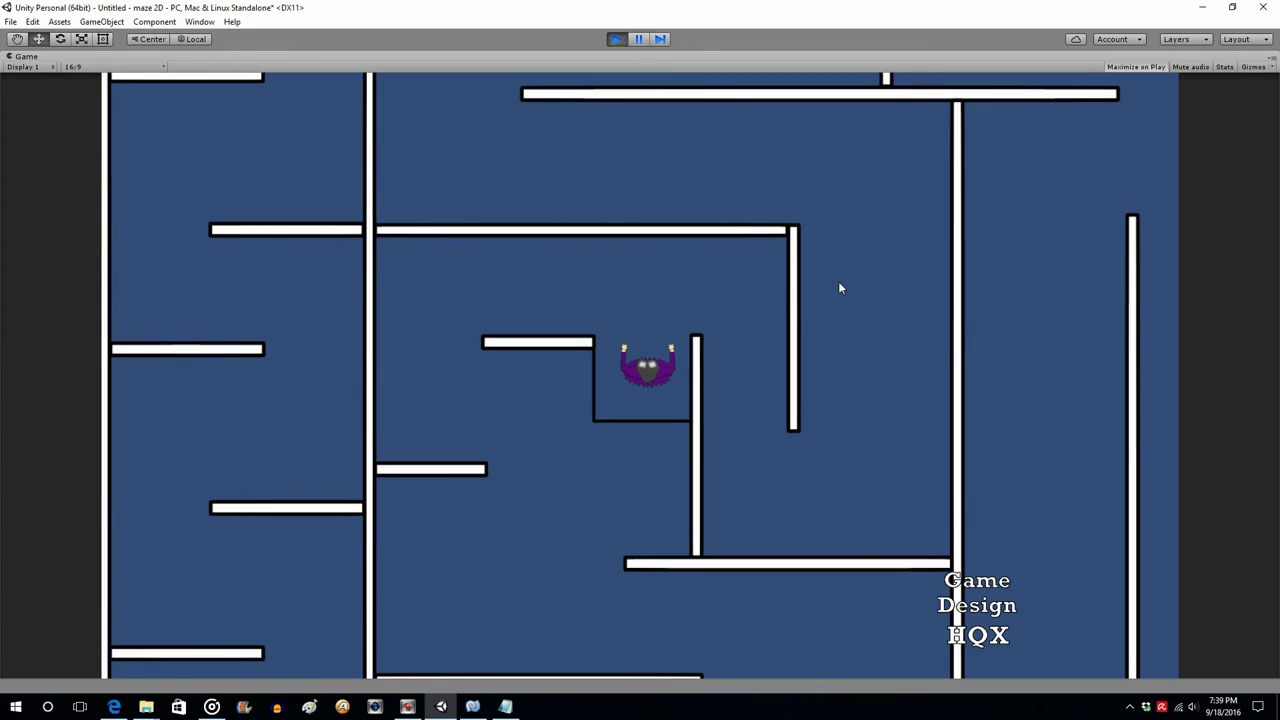
key(Up)
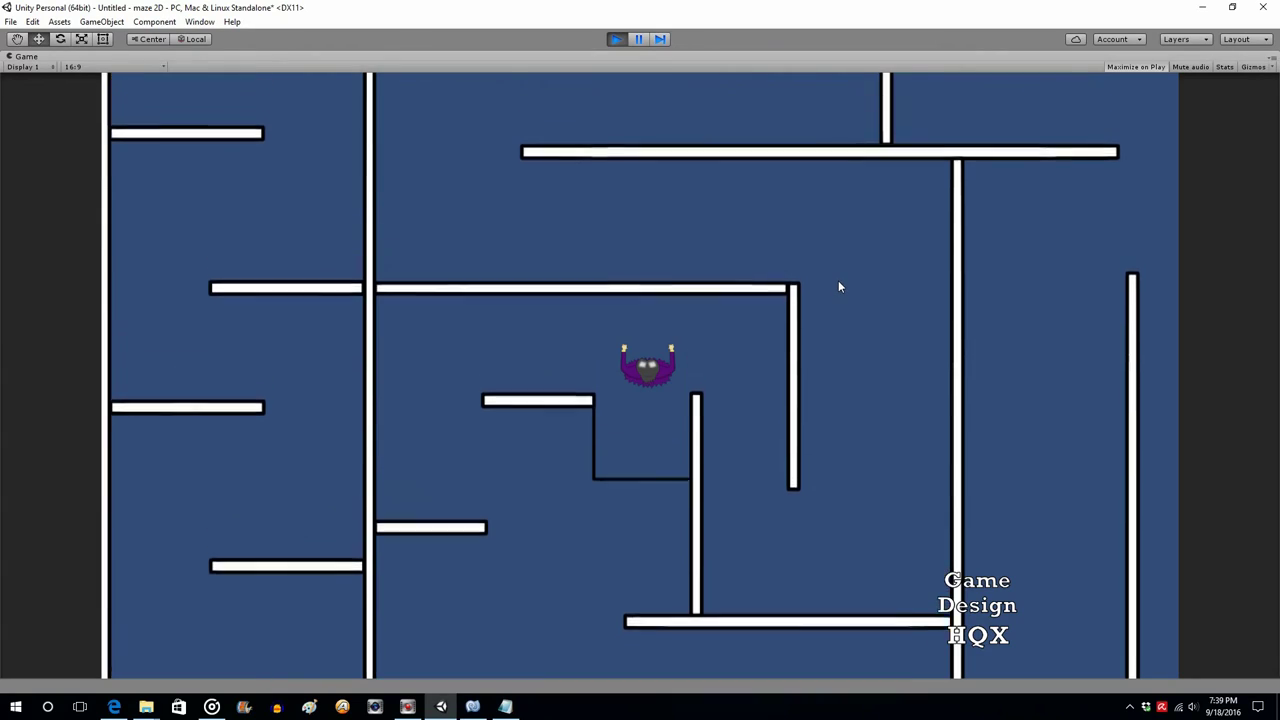
key(Left)
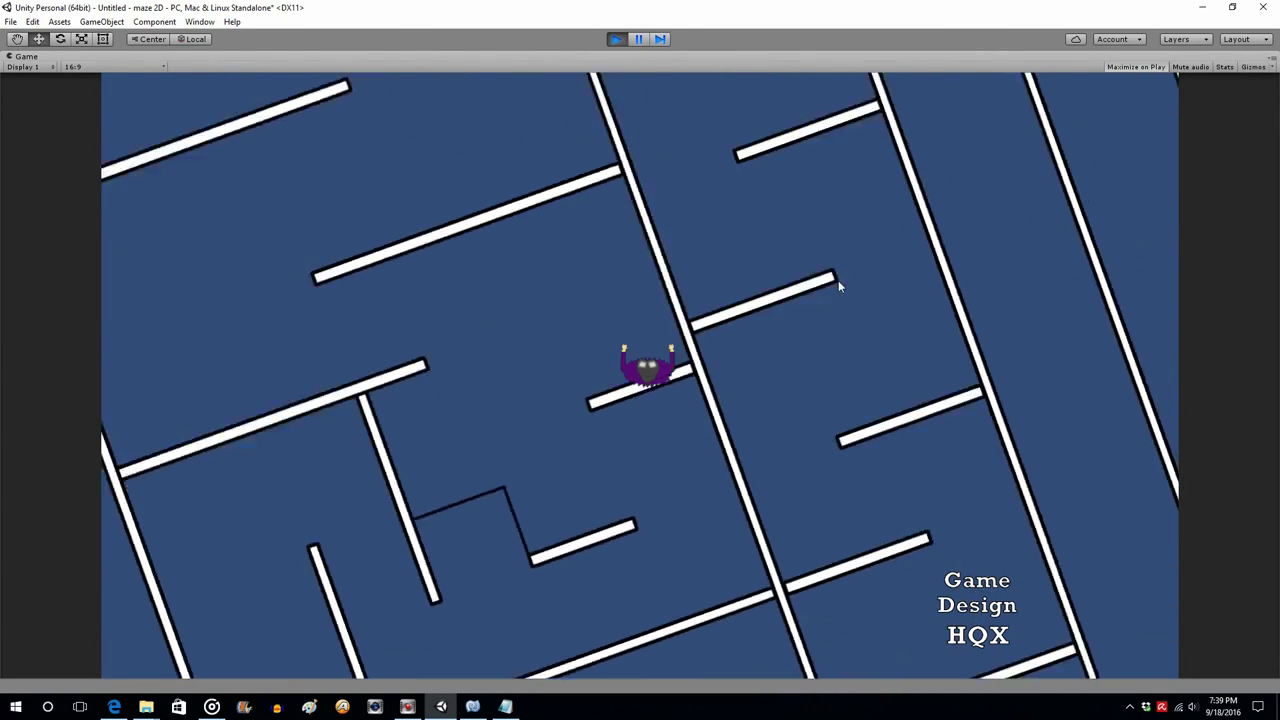
Step: Stop the game and freeze the Z rotation in the maze's Rigidbody 2D constraints
click(616, 39)
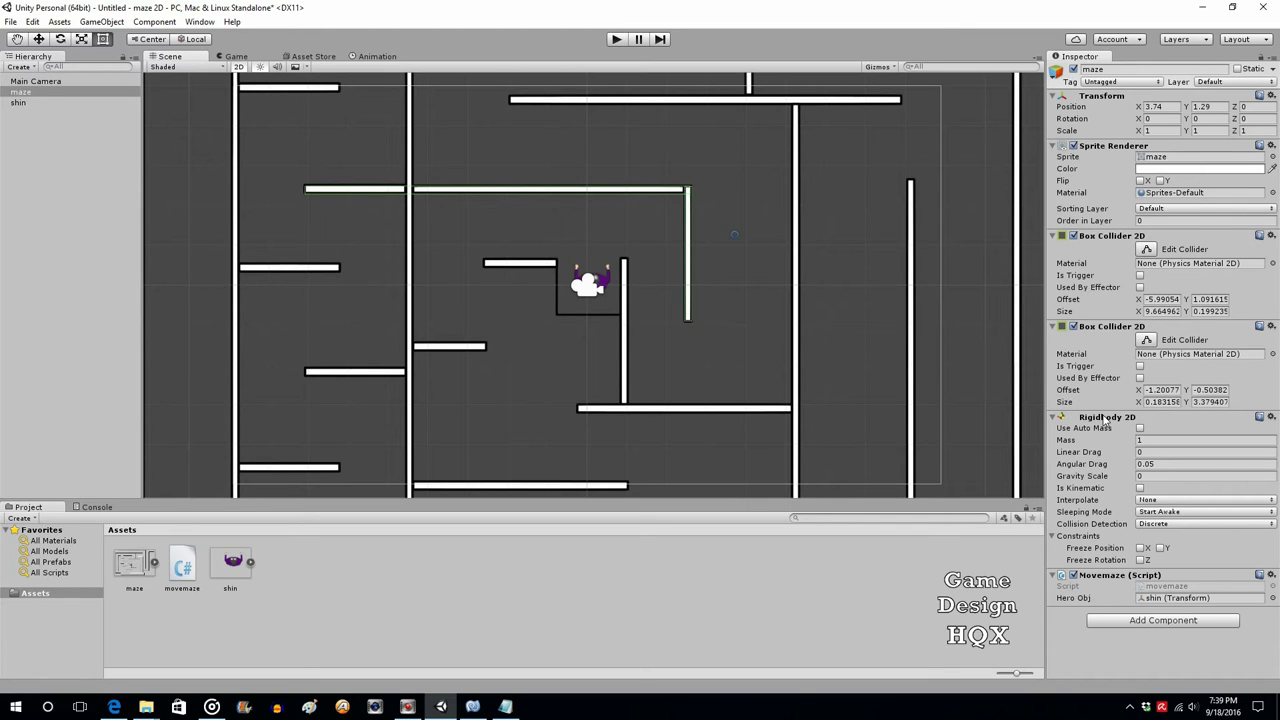
click(1140, 548)
click(1141, 560)
click(1140, 548)
Step: Run the game, move shin up against the wall to test the collision, and stop it
click(616, 39)
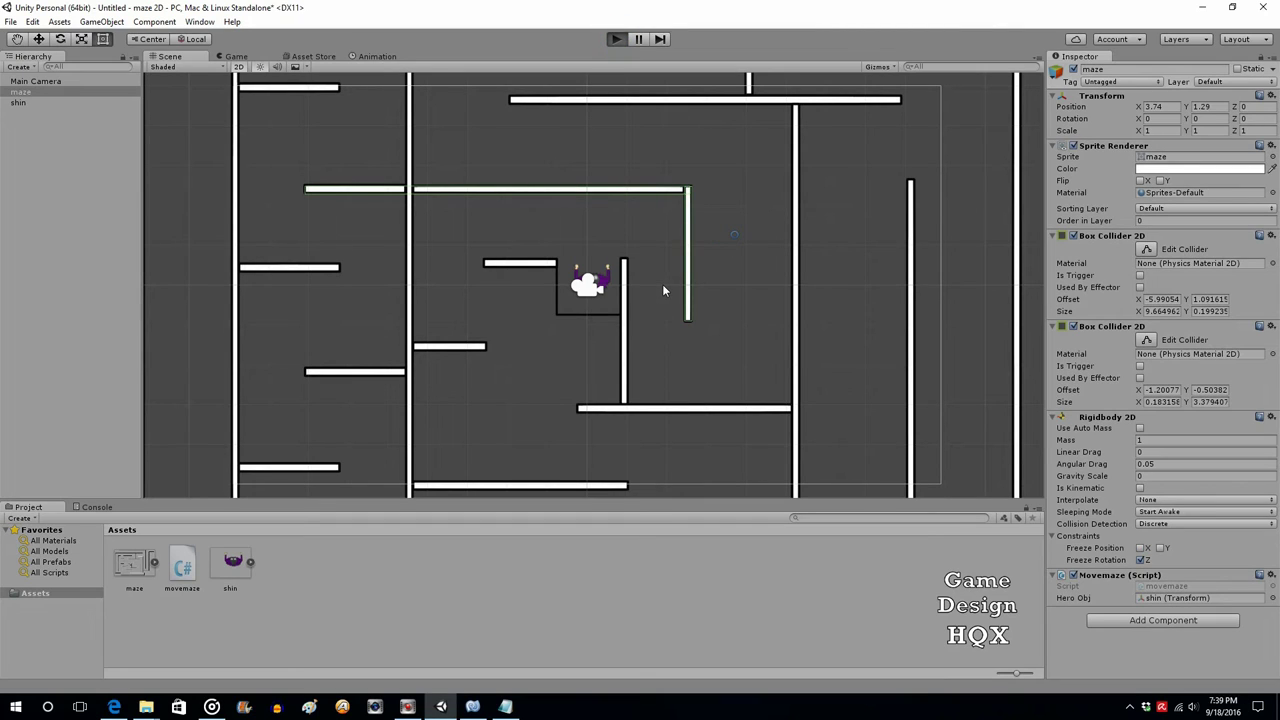
key(Up)
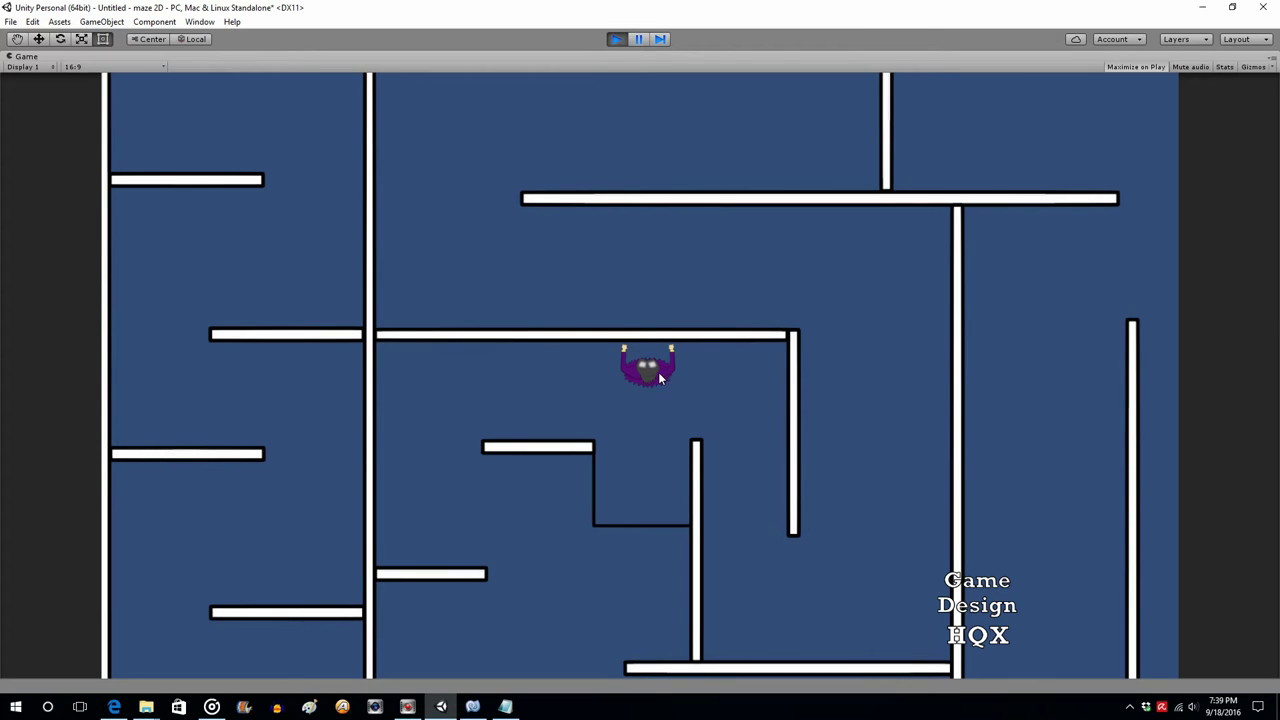
click(616, 40)
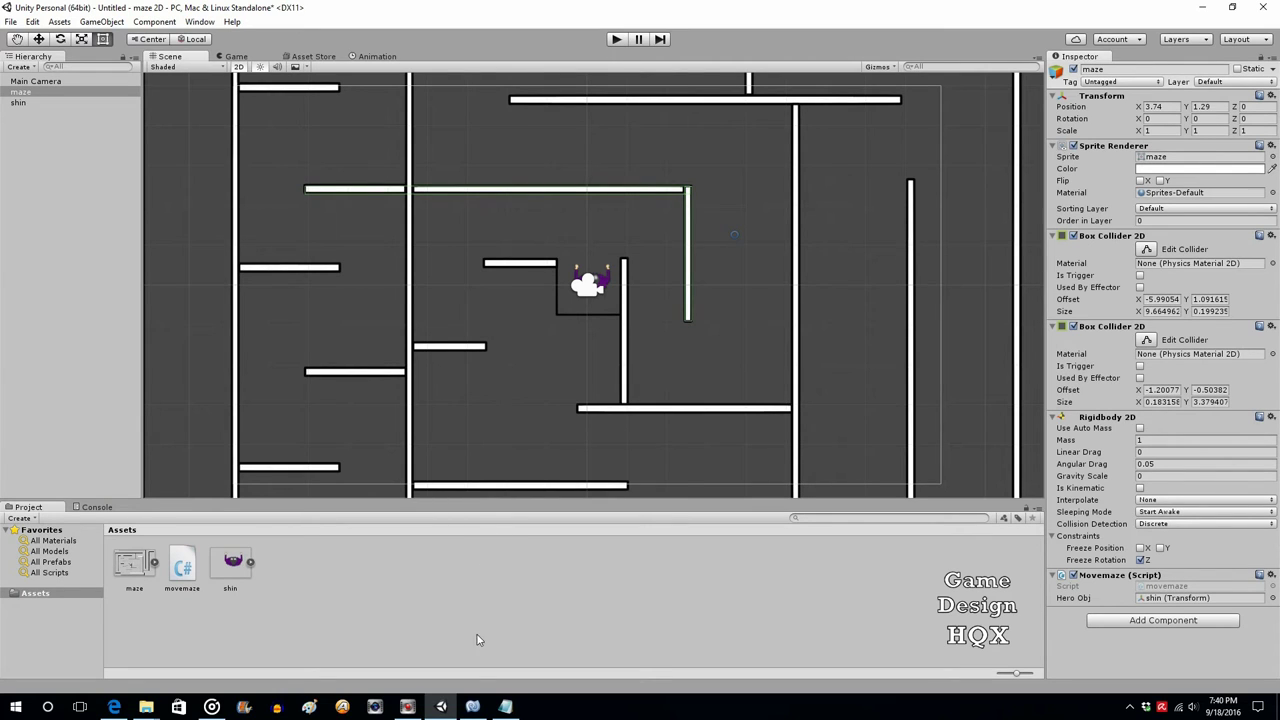
Step: Switch to MonoDevelop and add an else with blank lines after the "w" key block in Update
click(472, 707)
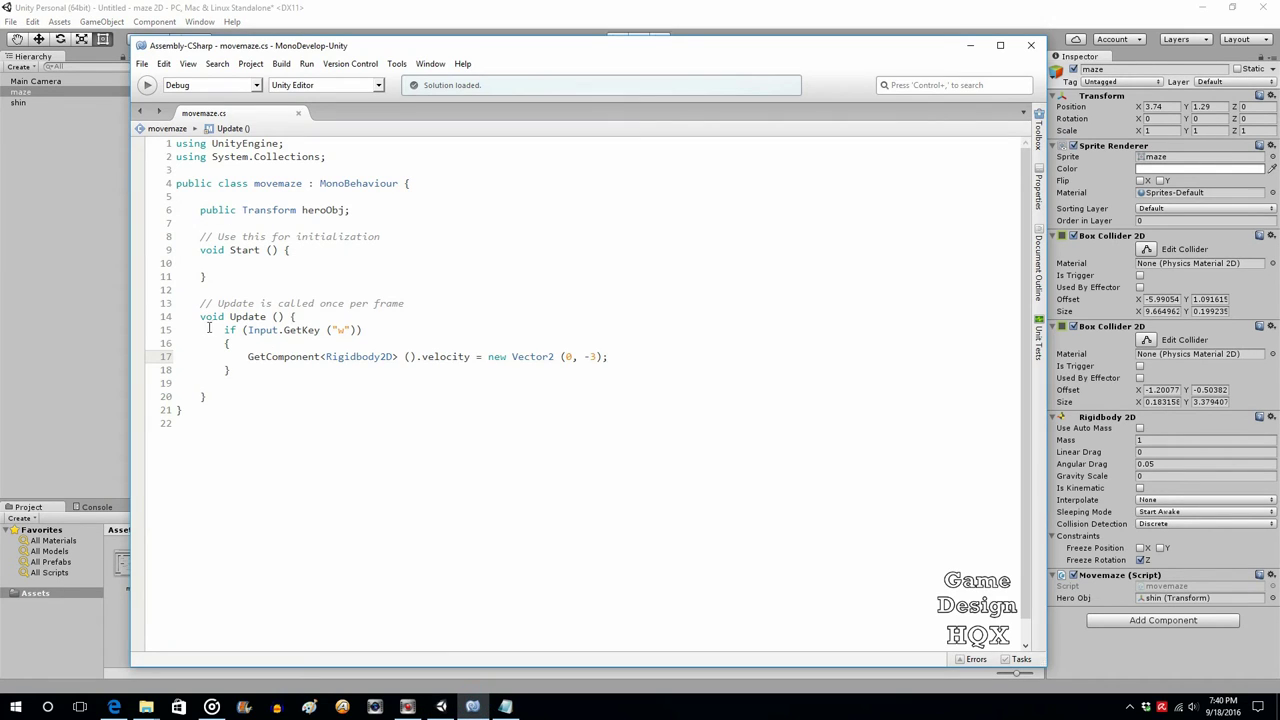
click(255, 372)
key(Return)
drag(363, 335, 243, 337)
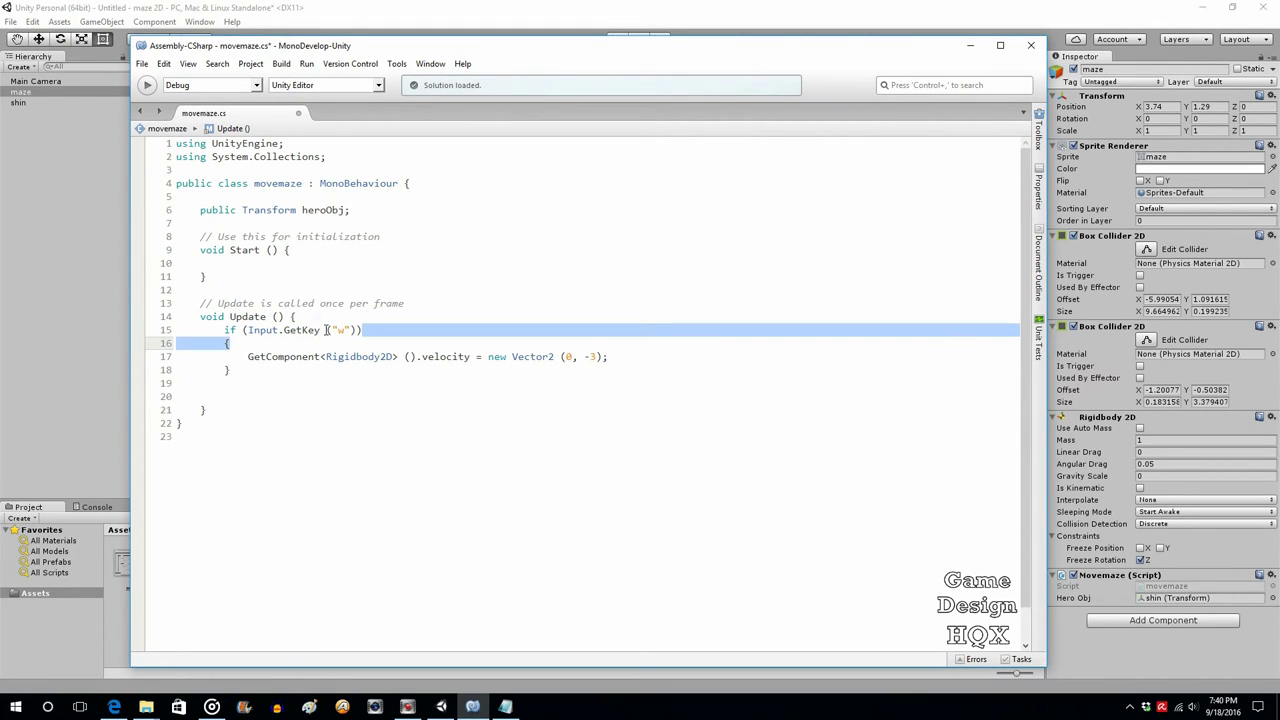
double_click(316, 330)
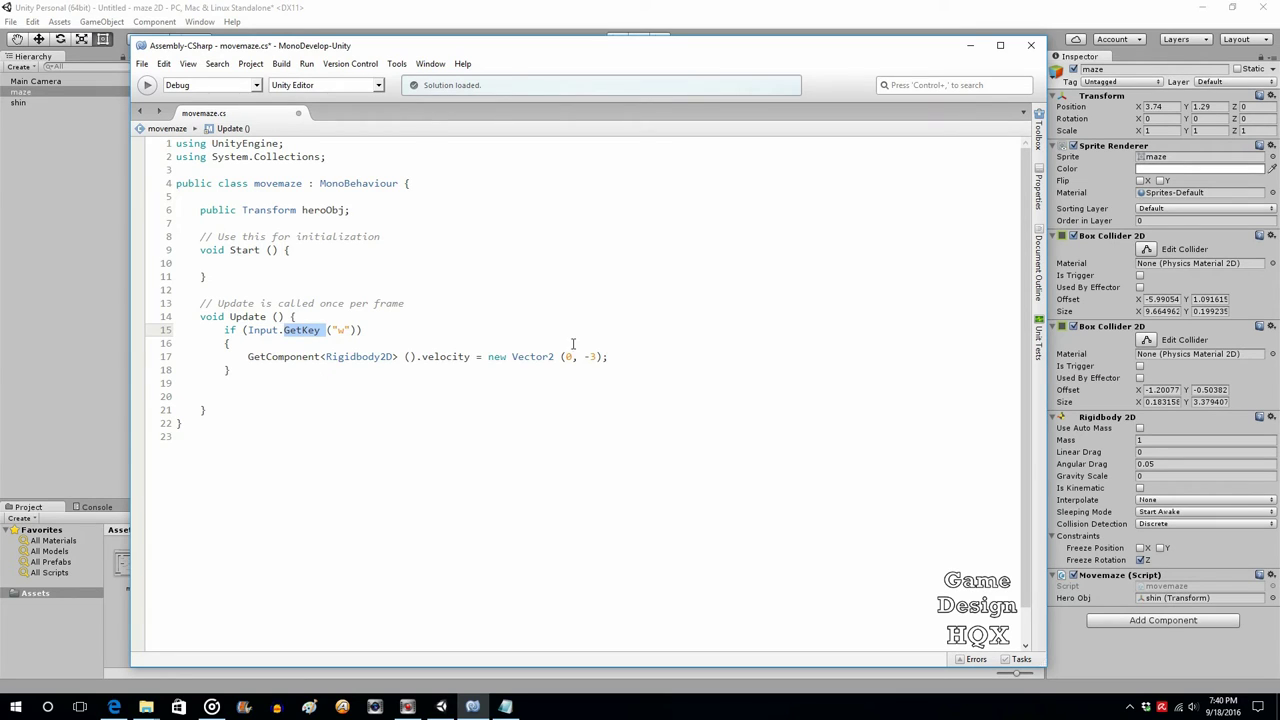
drag(622, 357, 242, 358)
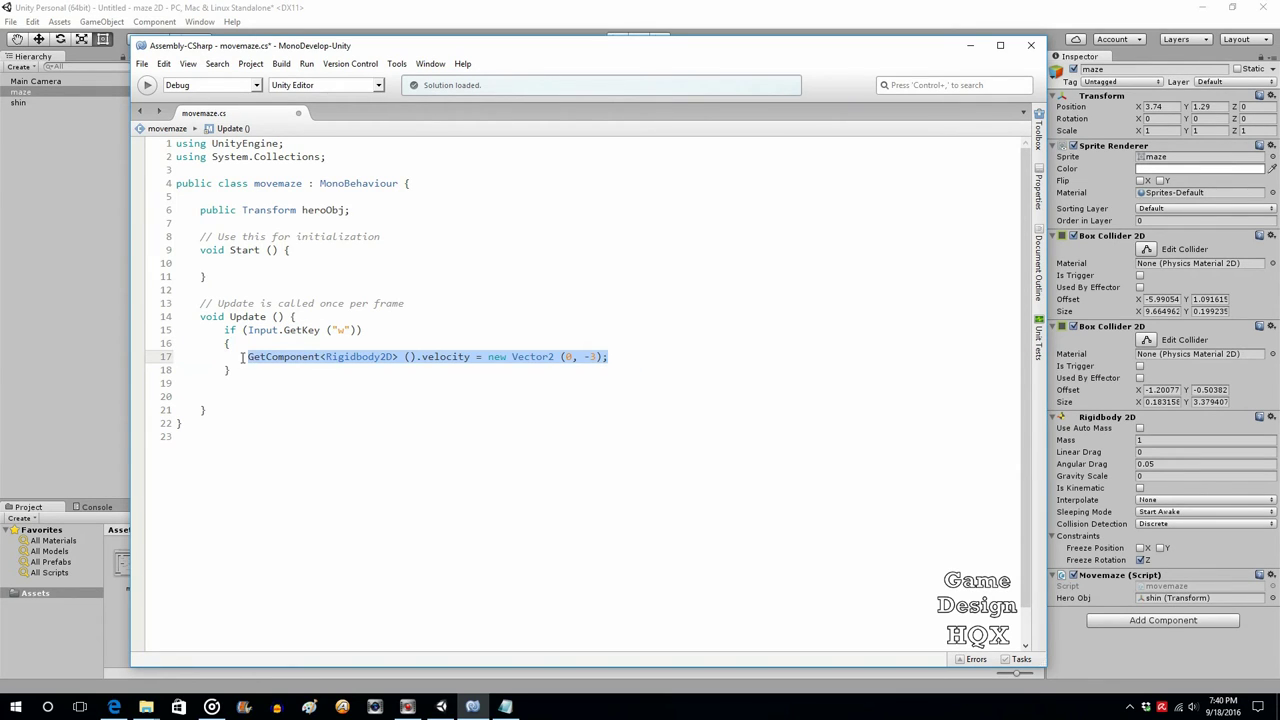
click(625, 357)
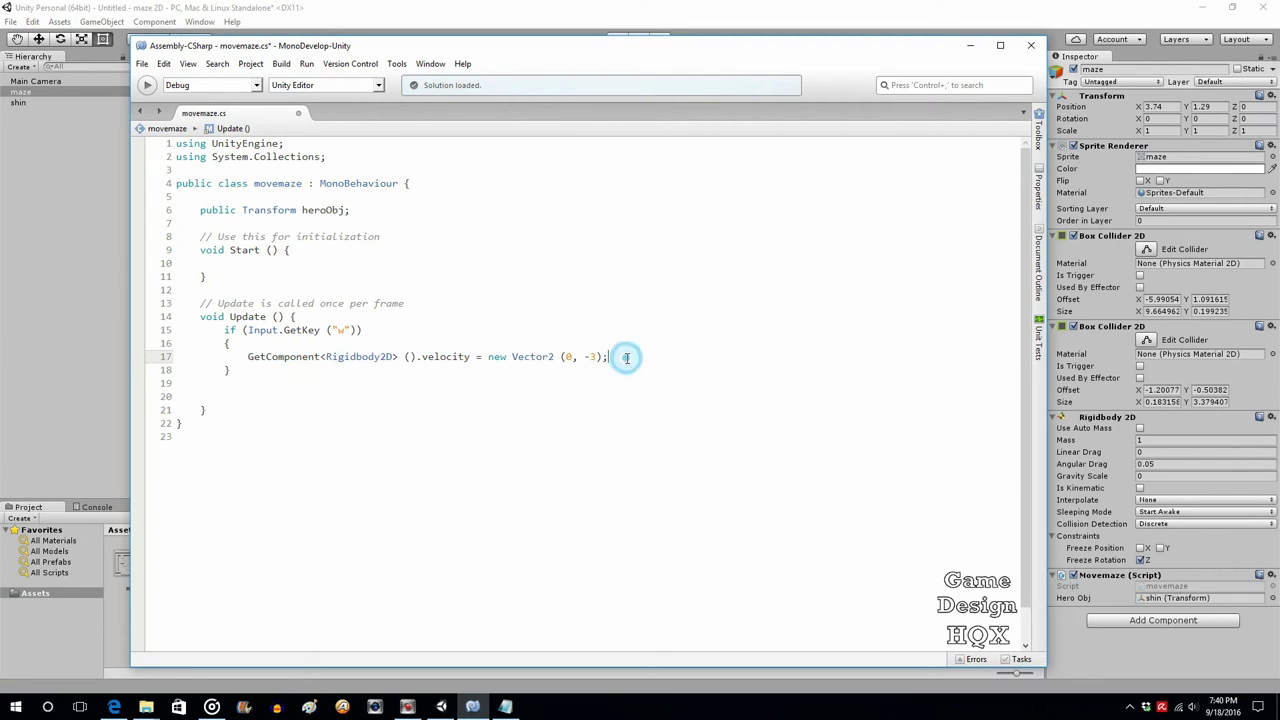
click(231, 393)
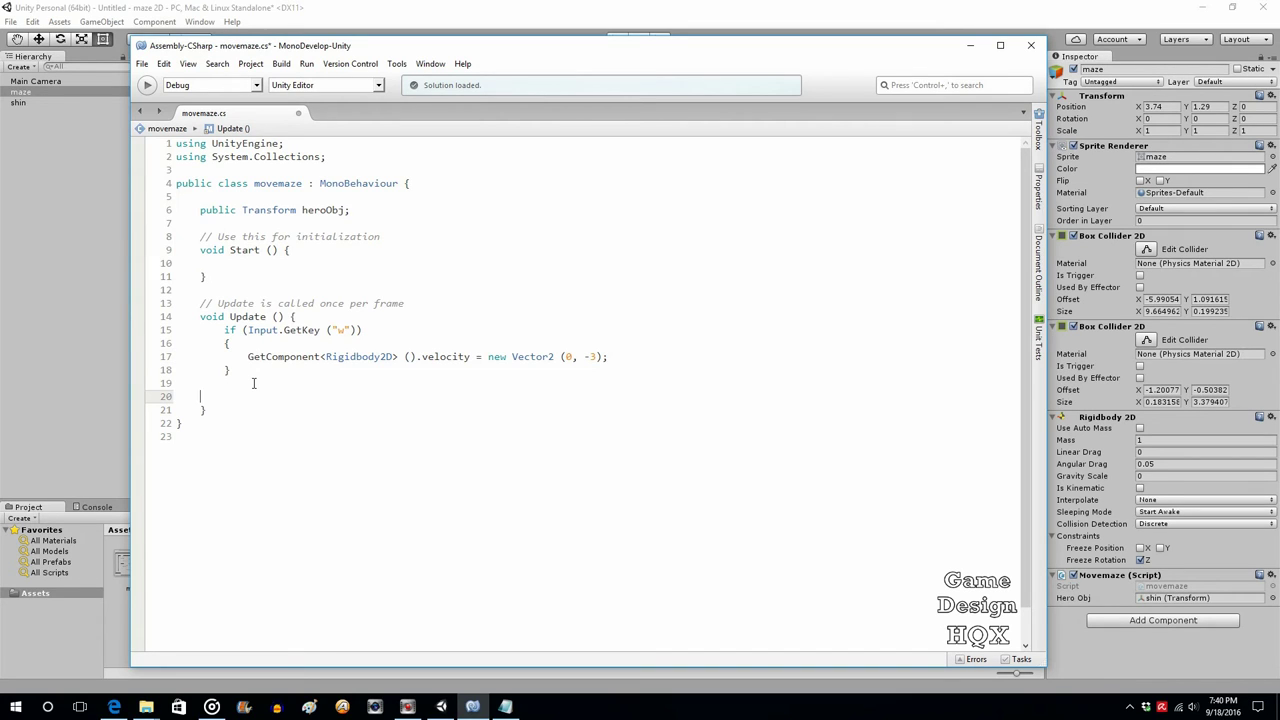
key(Tab)
text(else)
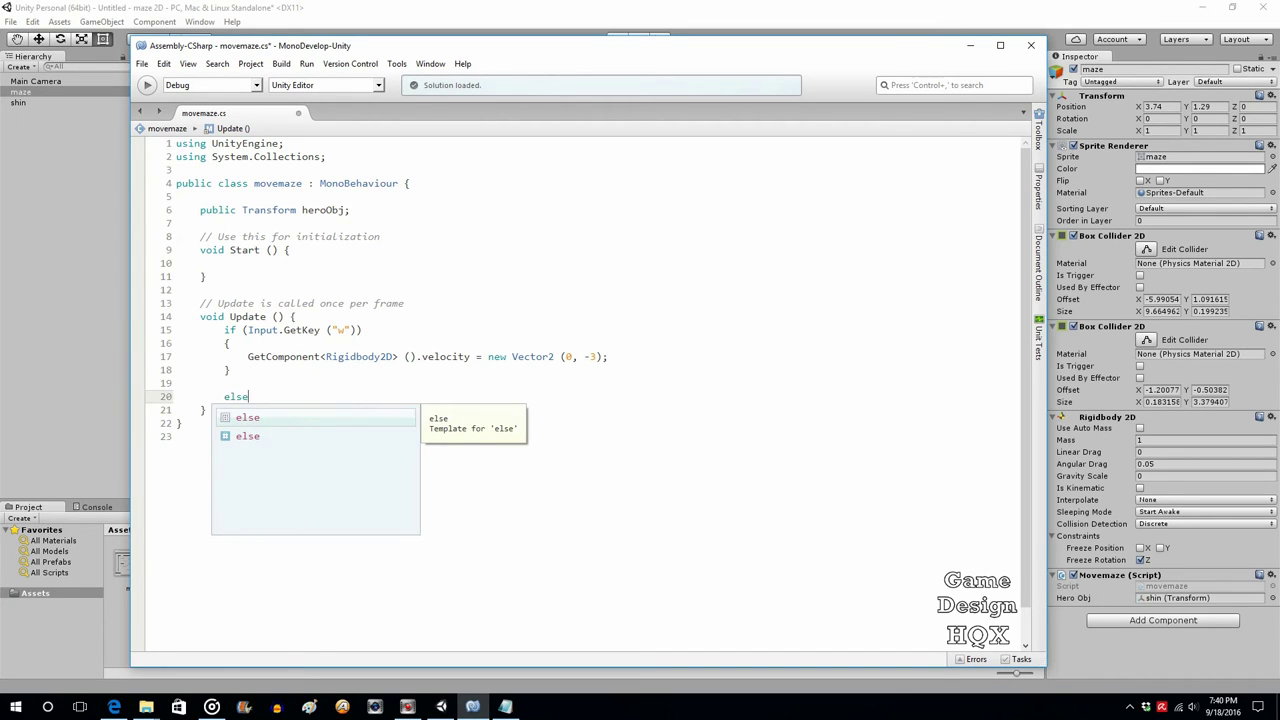
key(Return)
key(Return)
key(Return)
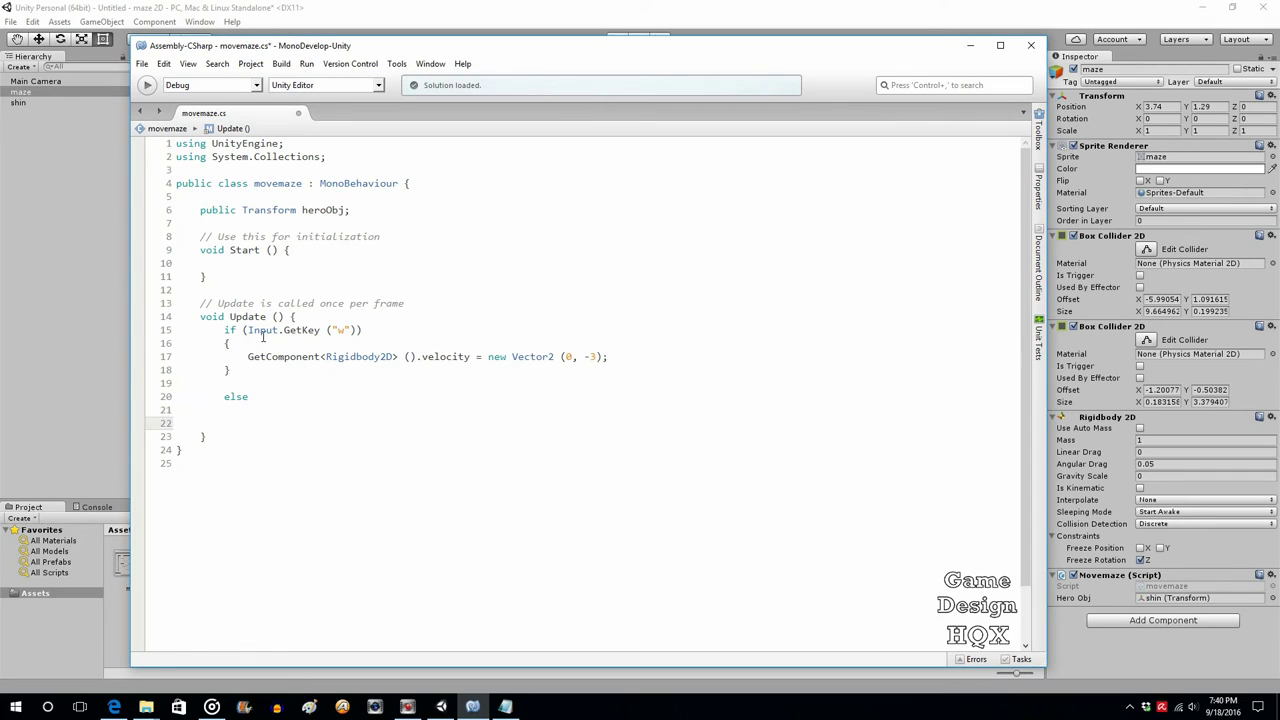
Step: Copy the whole "w" key if block and paste it below the else
drag(198, 330, 239, 371)
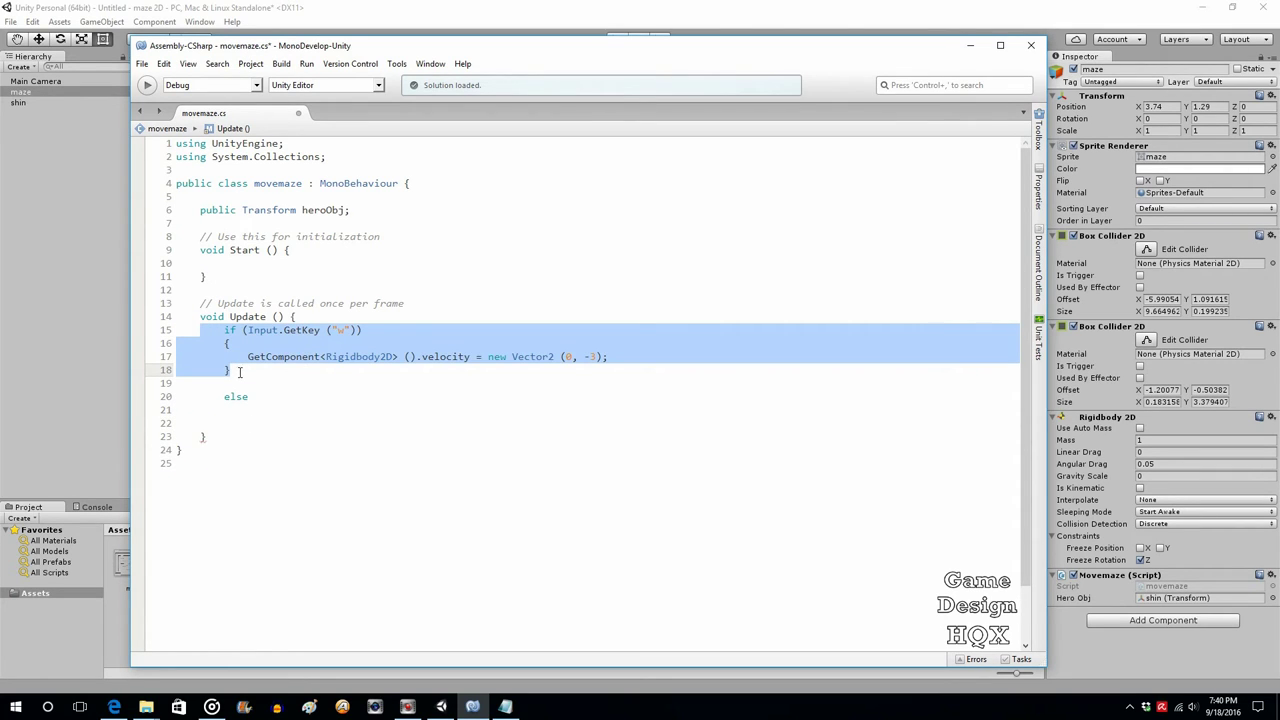
click(227, 396)
click(251, 368)
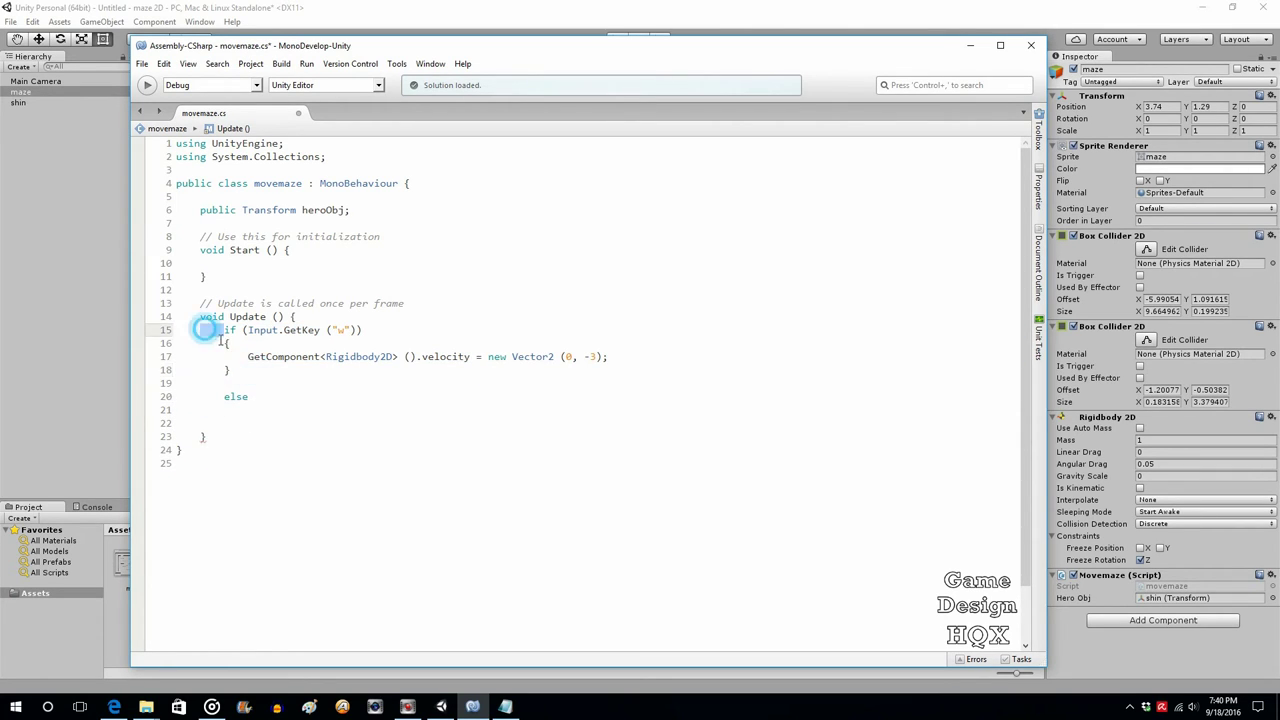
drag(205, 330, 239, 372)
key(ctrl+c)
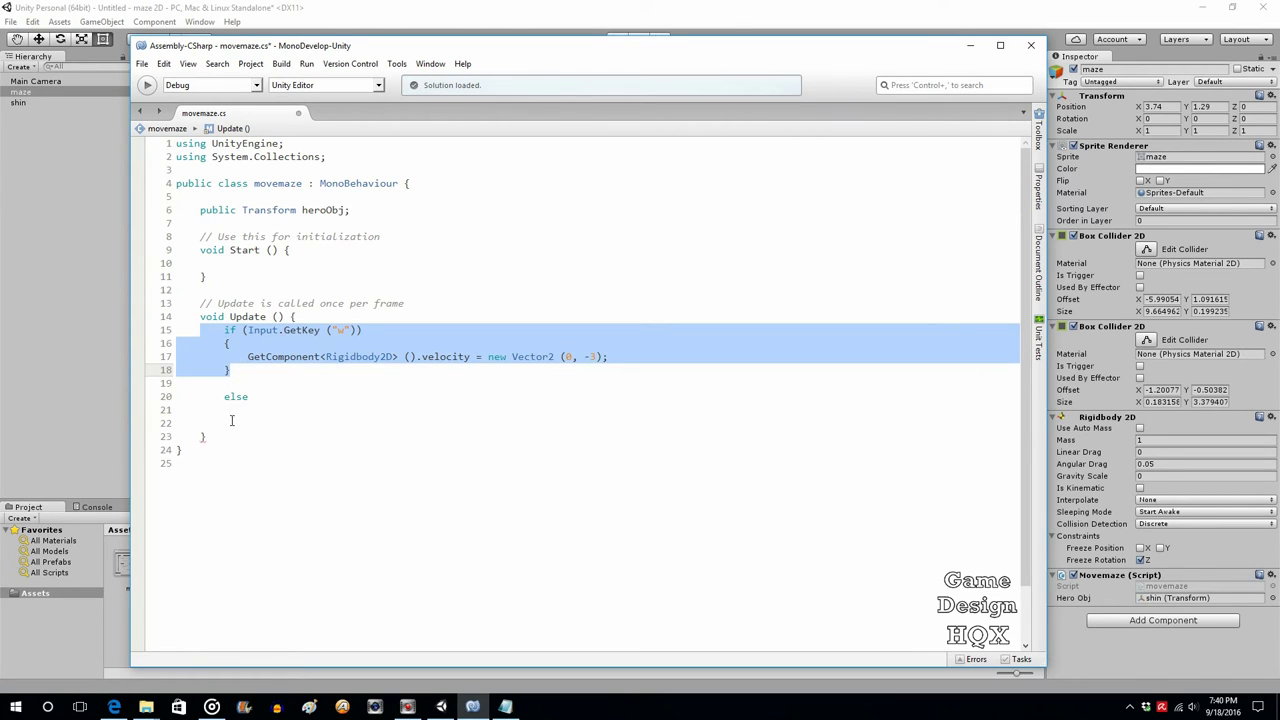
click(231, 420)
key(ctrl+v)
Step: Outdent the pasted if block one level so it lines up with the original "w" block
click(236, 421)
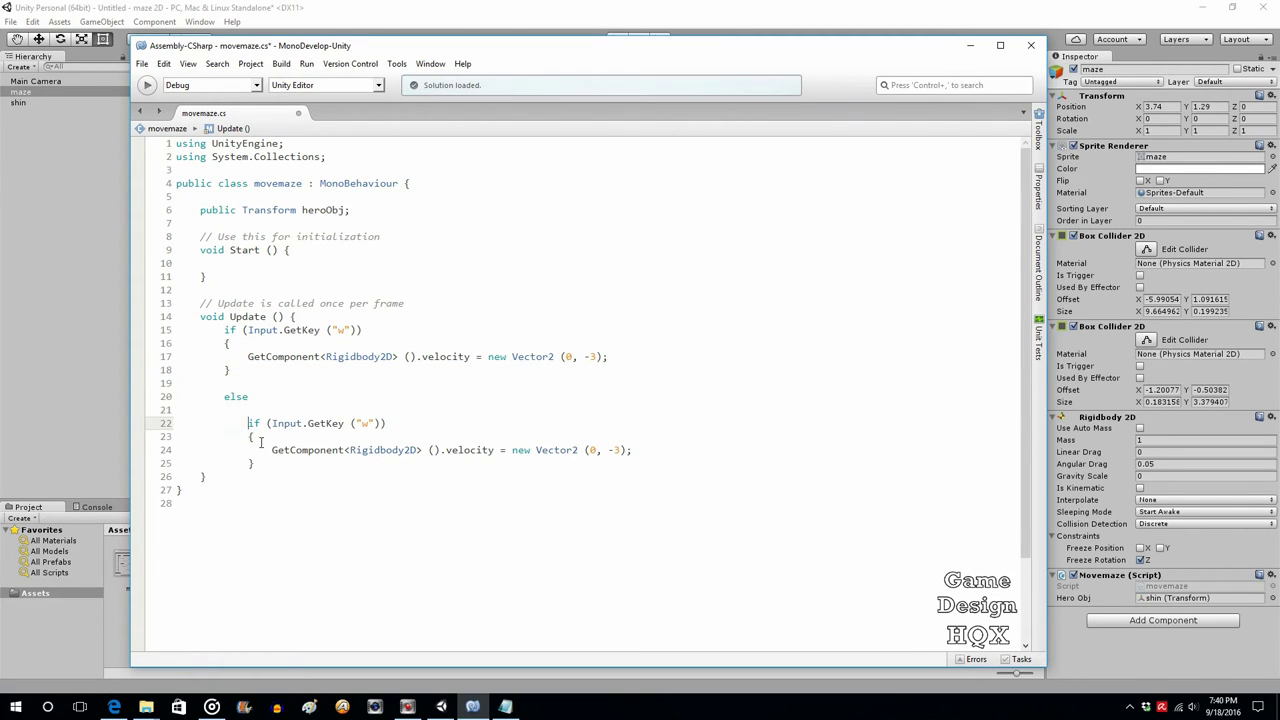
key(BackSpace)
click(246, 432)
key(BackSpace)
click(231, 465)
key(BackSpace)
click(271, 450)
key(BackSpace)
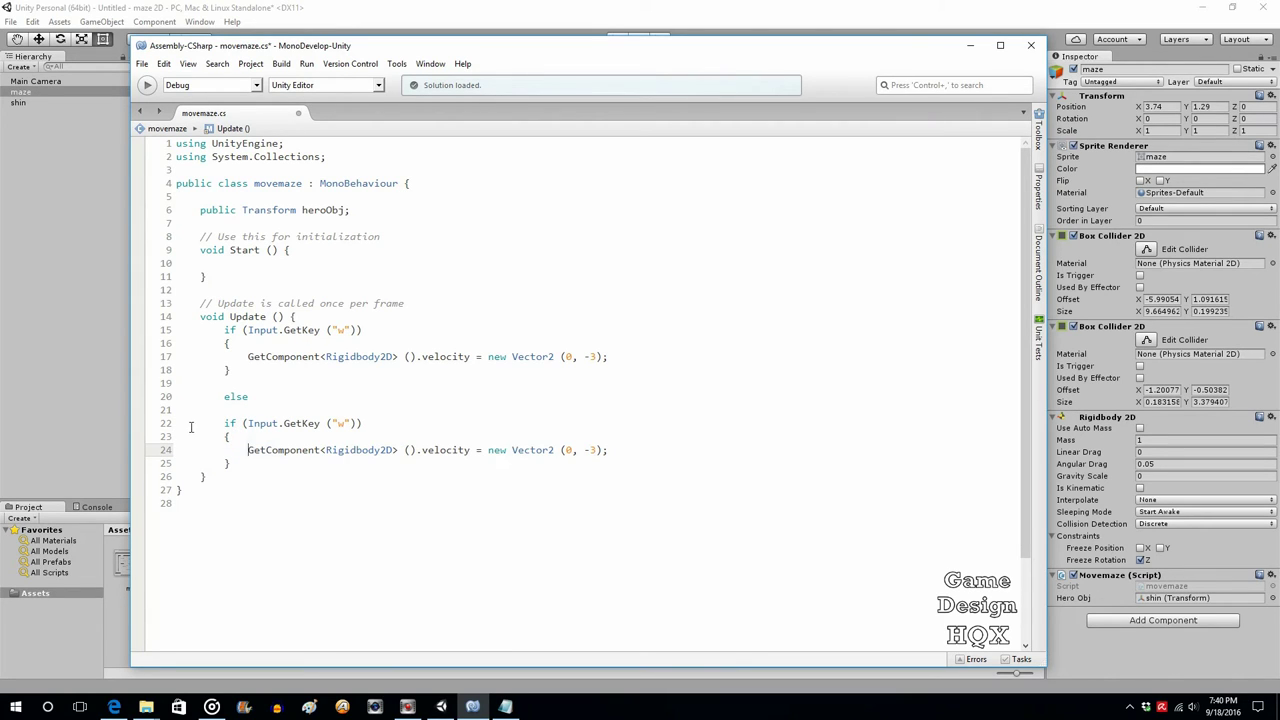
drag(178, 423, 215, 464)
click(245, 474)
click(221, 439)
click(222, 464)
drag(240, 450, 616, 455)
click(635, 451)
click(220, 439)
click(228, 463)
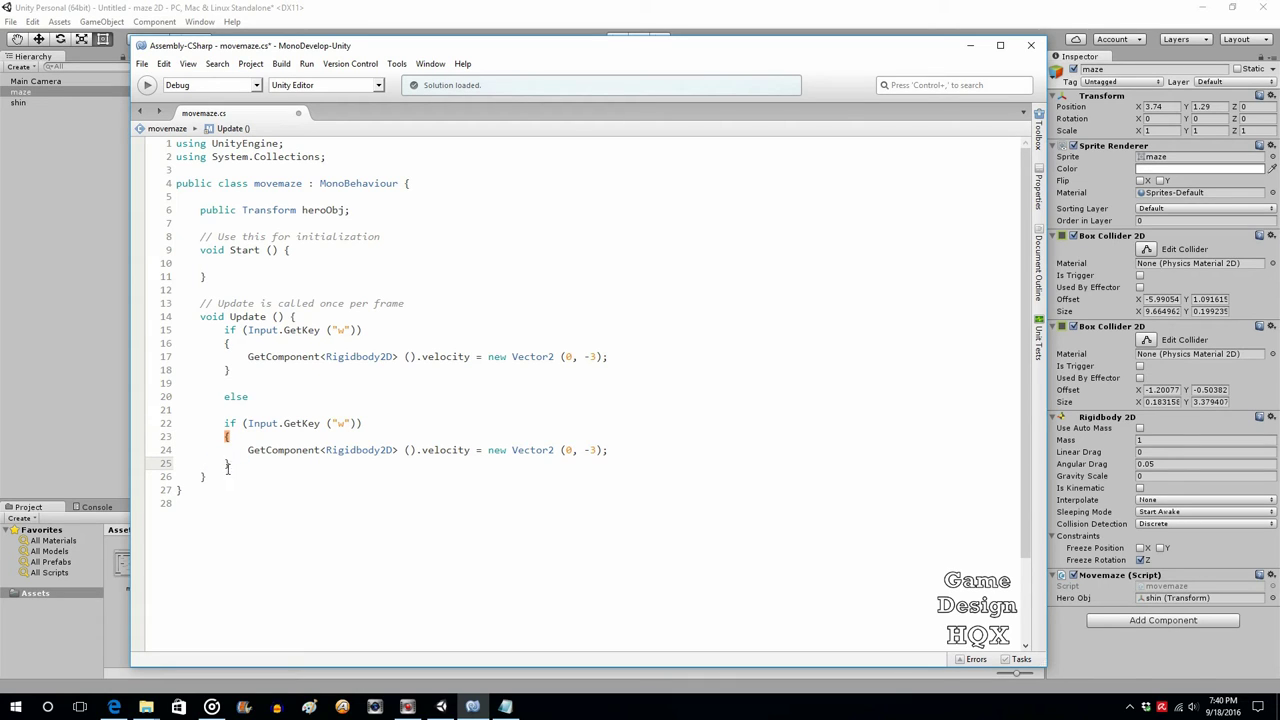
Step: In the pasted block, change the key to "s" and the velocity to new Vector2 (0, 3)
double_click(341, 423)
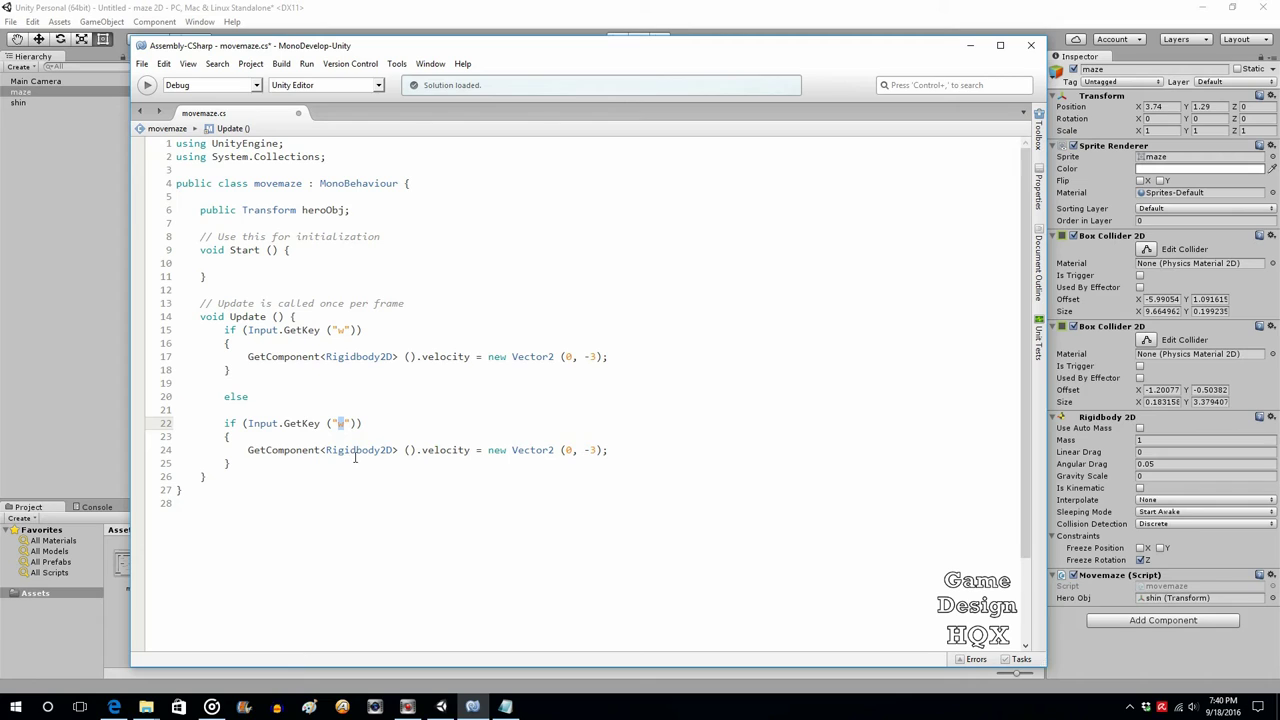
text(s)
click(609, 450)
key(Left)
key(Left)
key(Delete)
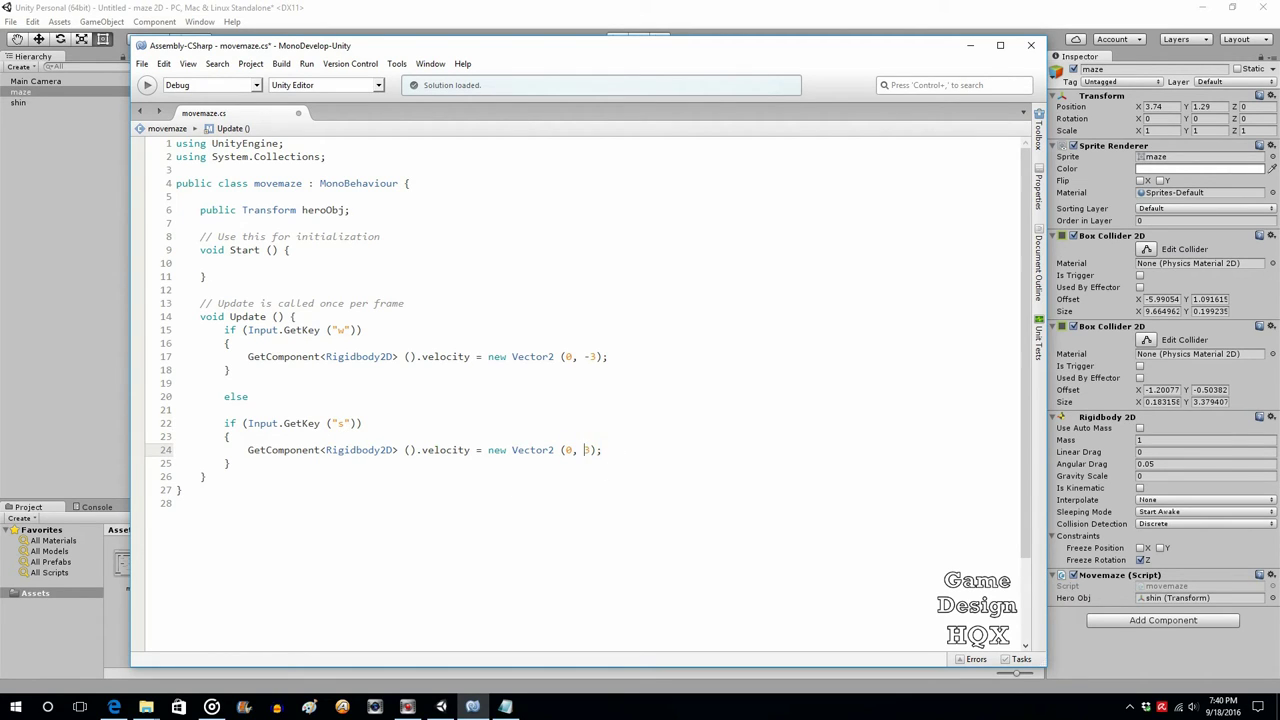
Step: Save the movemaze script with the "s" key block and return to Unity
click(142, 63)
click(165, 120)
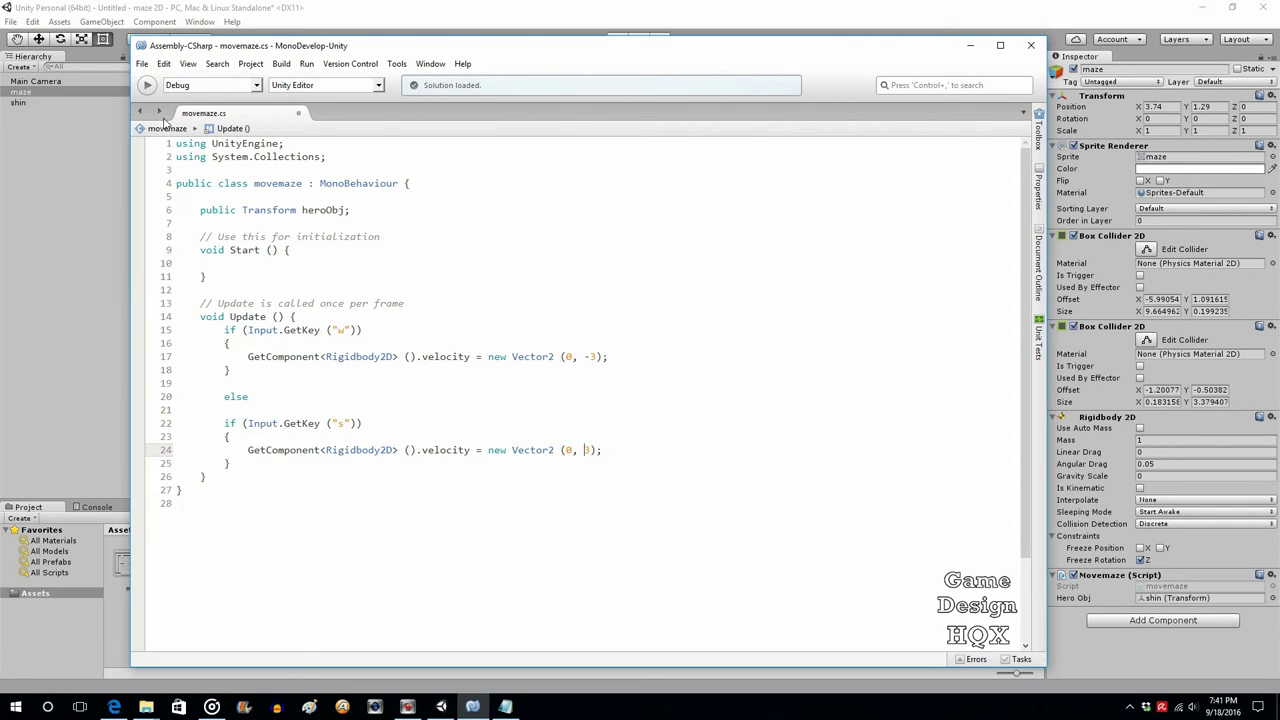
click(358, 17)
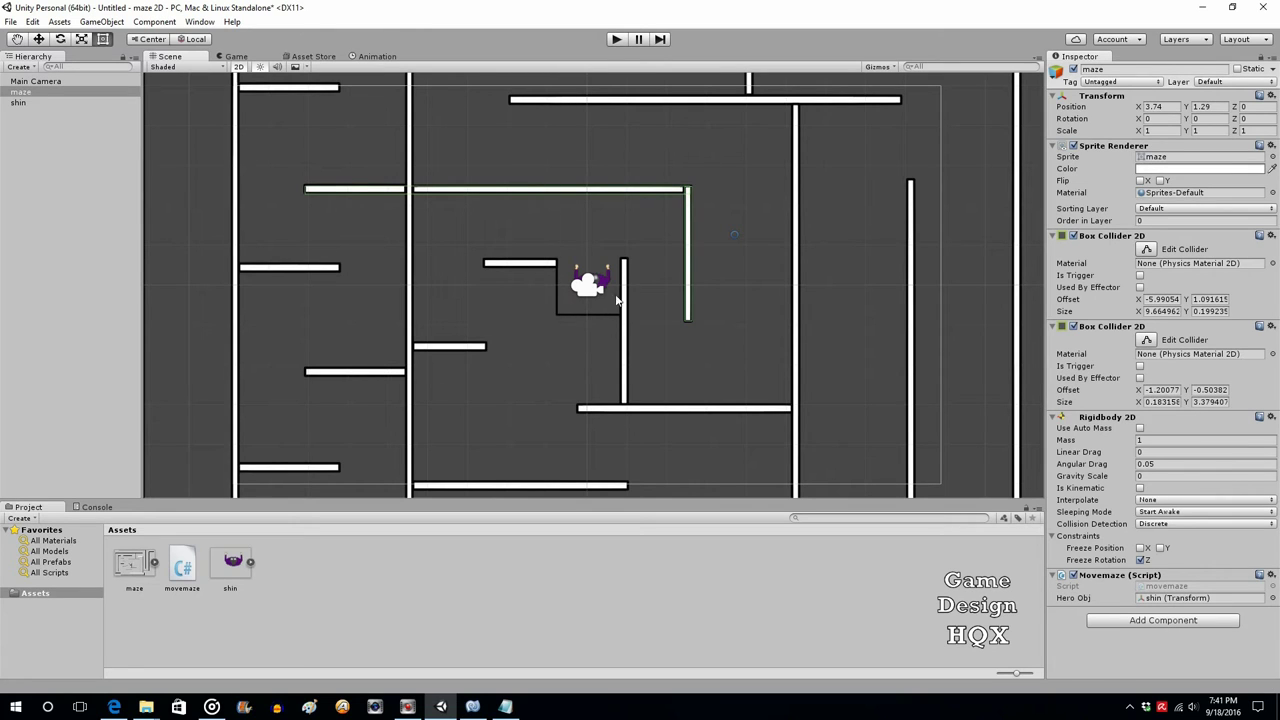
Step: Run the game, test moving down and up through the maze, and stop it
click(617, 40)
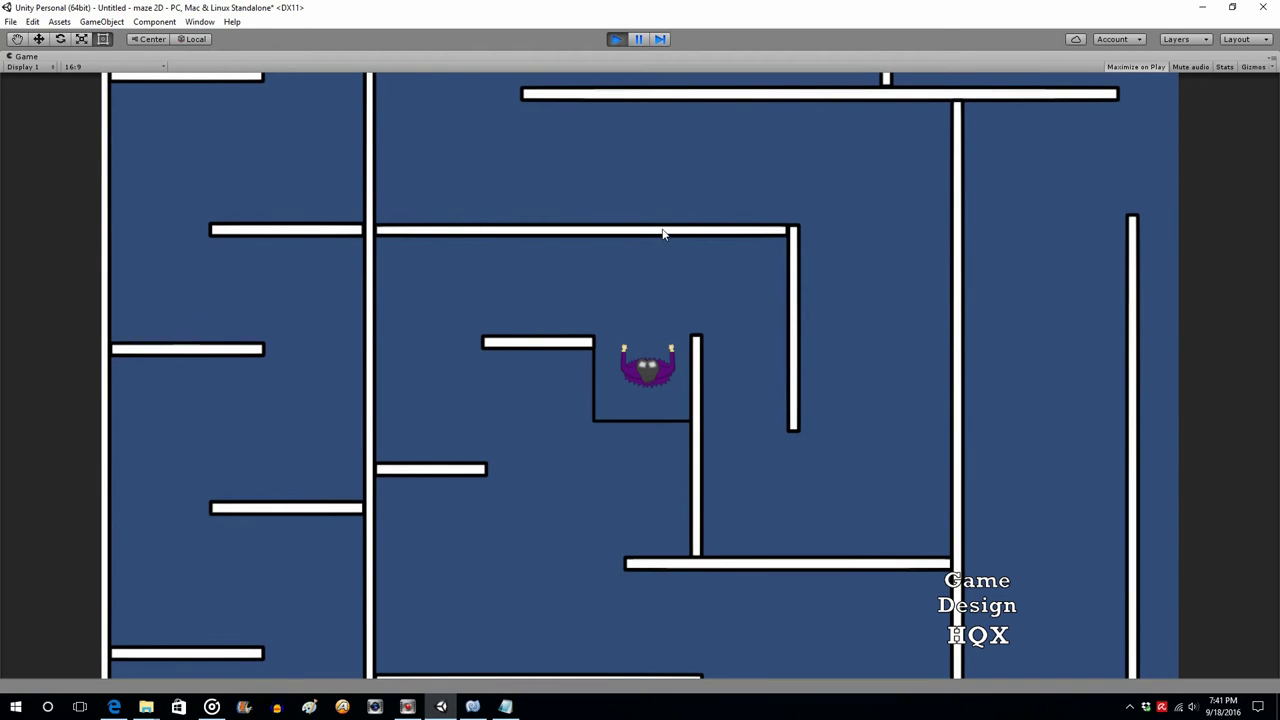
key(Down)
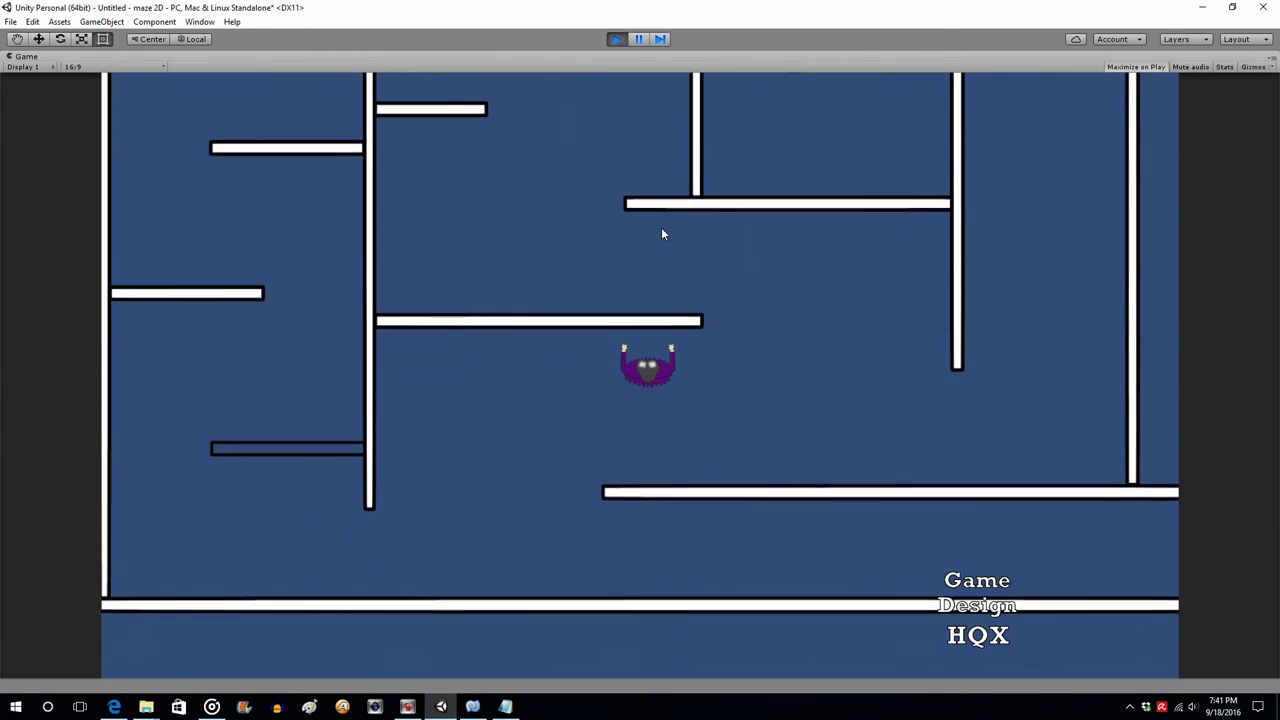
key(Up)
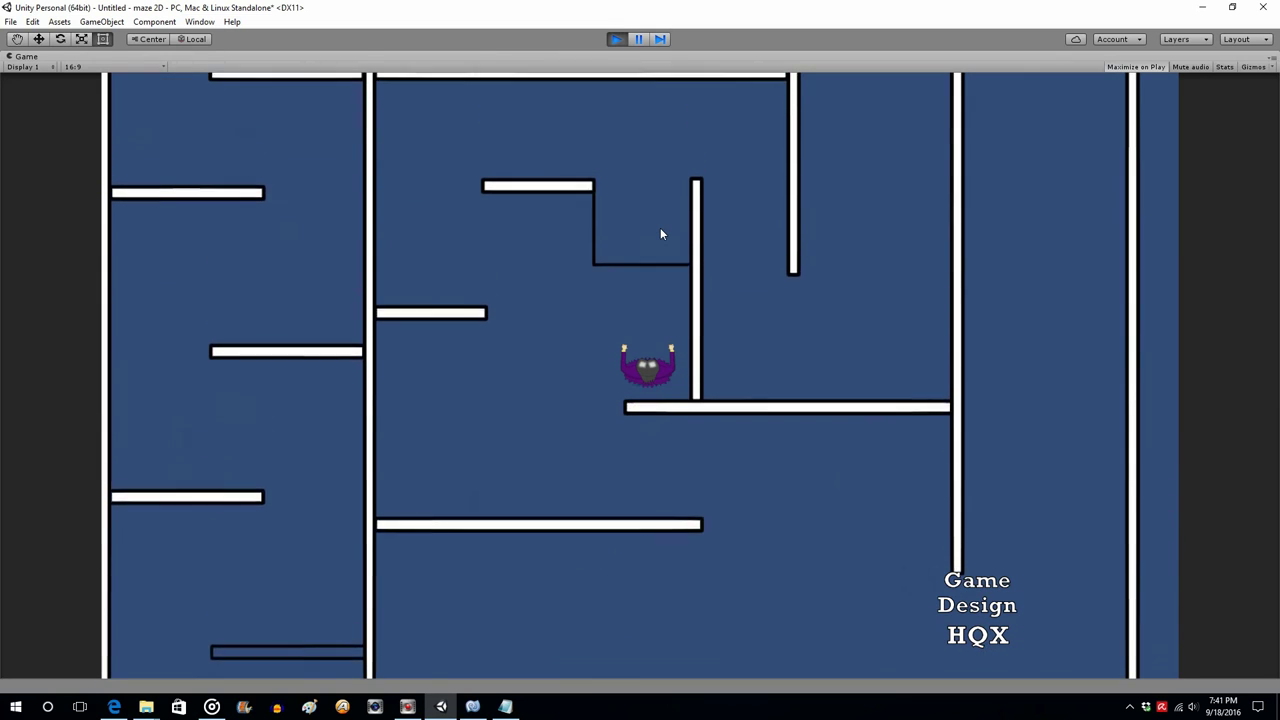
key(Up)
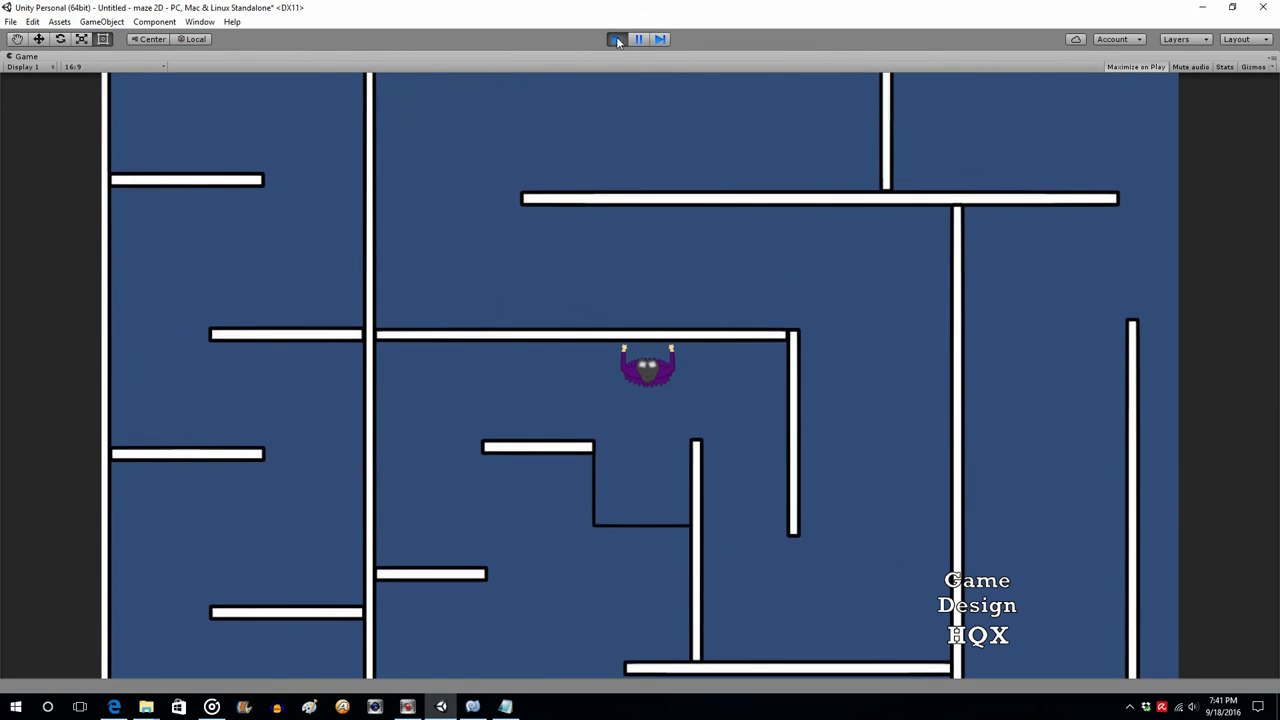
click(617, 40)
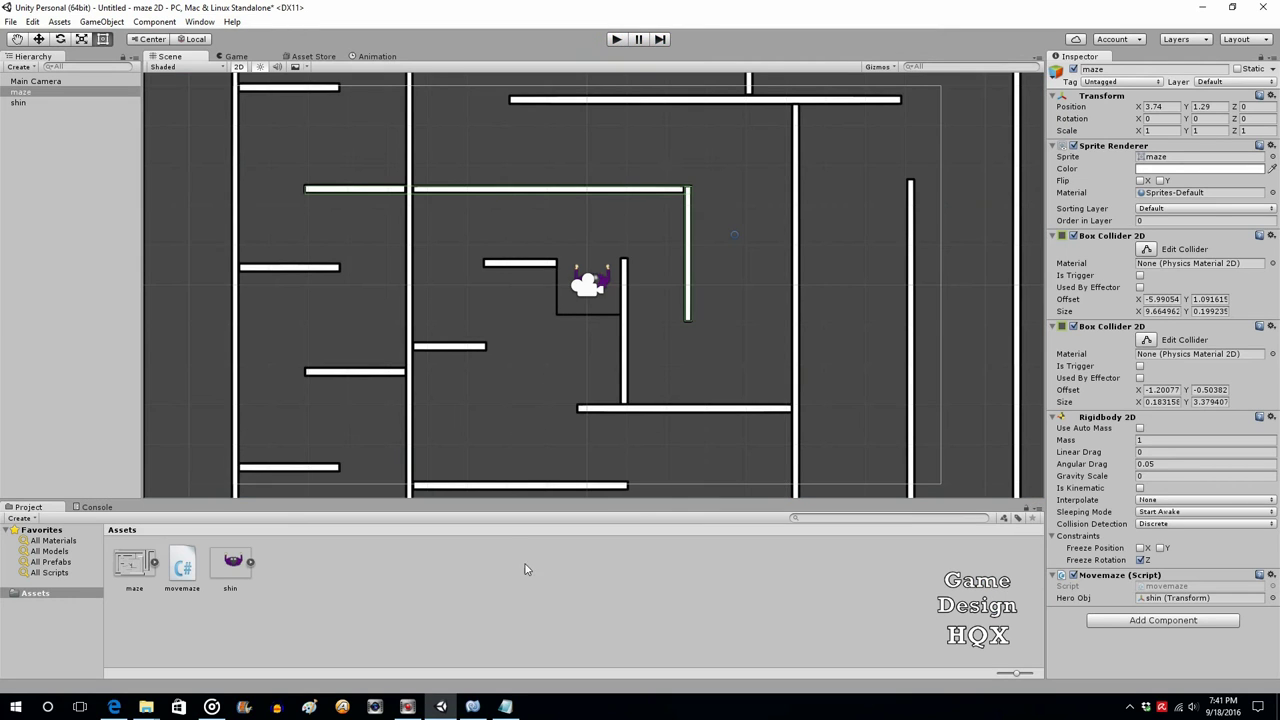
Step: Return to MonoDevelop and paste a copy of the else and "s" key block below the existing one
click(472, 706)
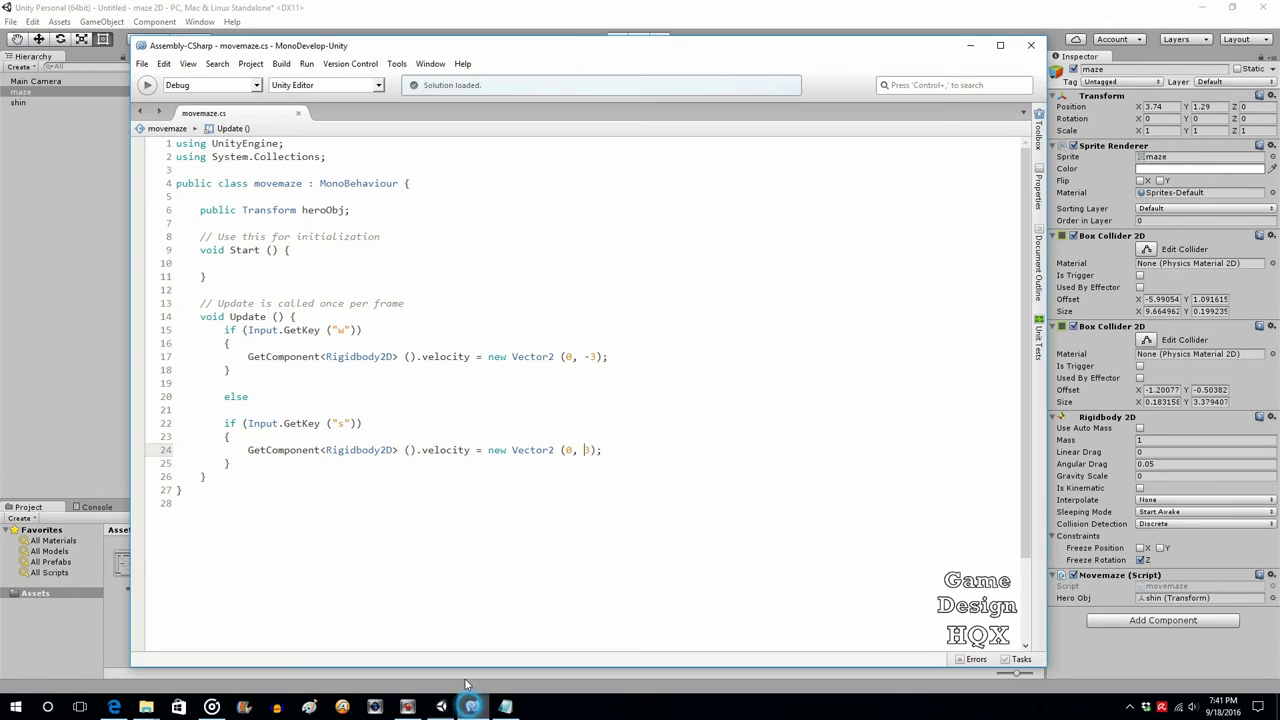
drag(192, 397, 251, 462)
key(ctrl+c)
click(251, 462)
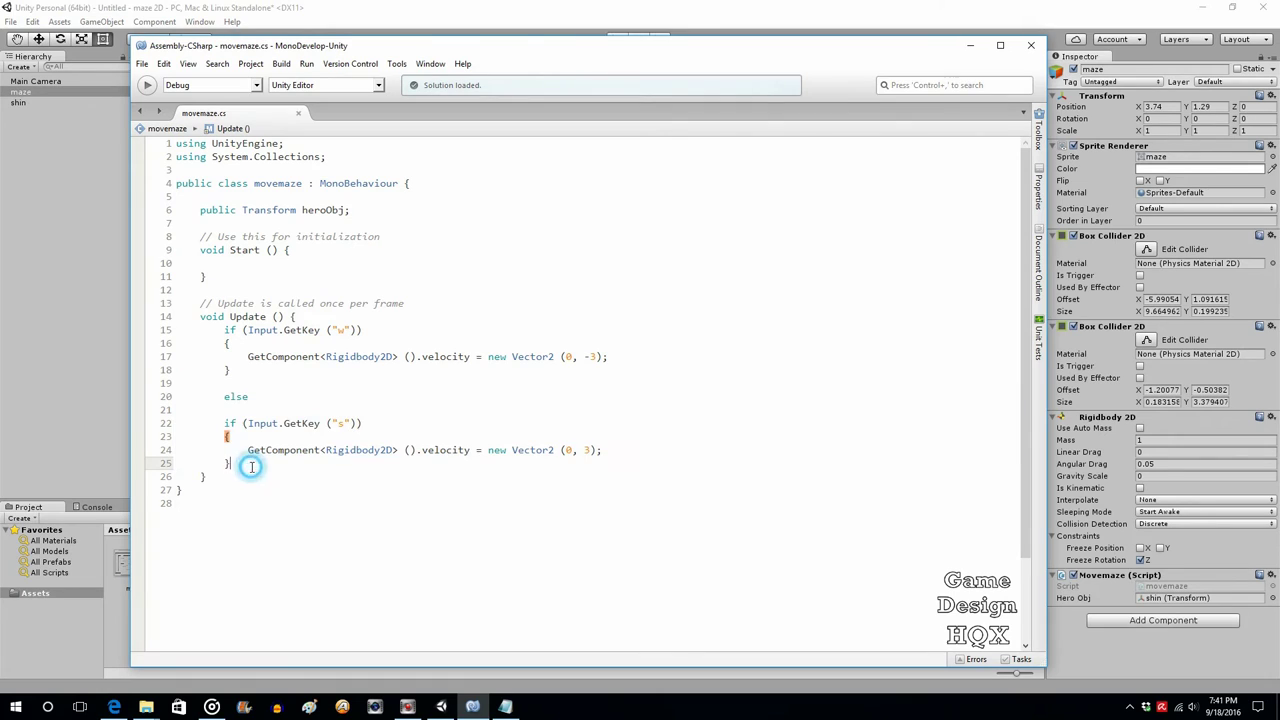
key(Return)
key(Return)
key(ctrl+v)
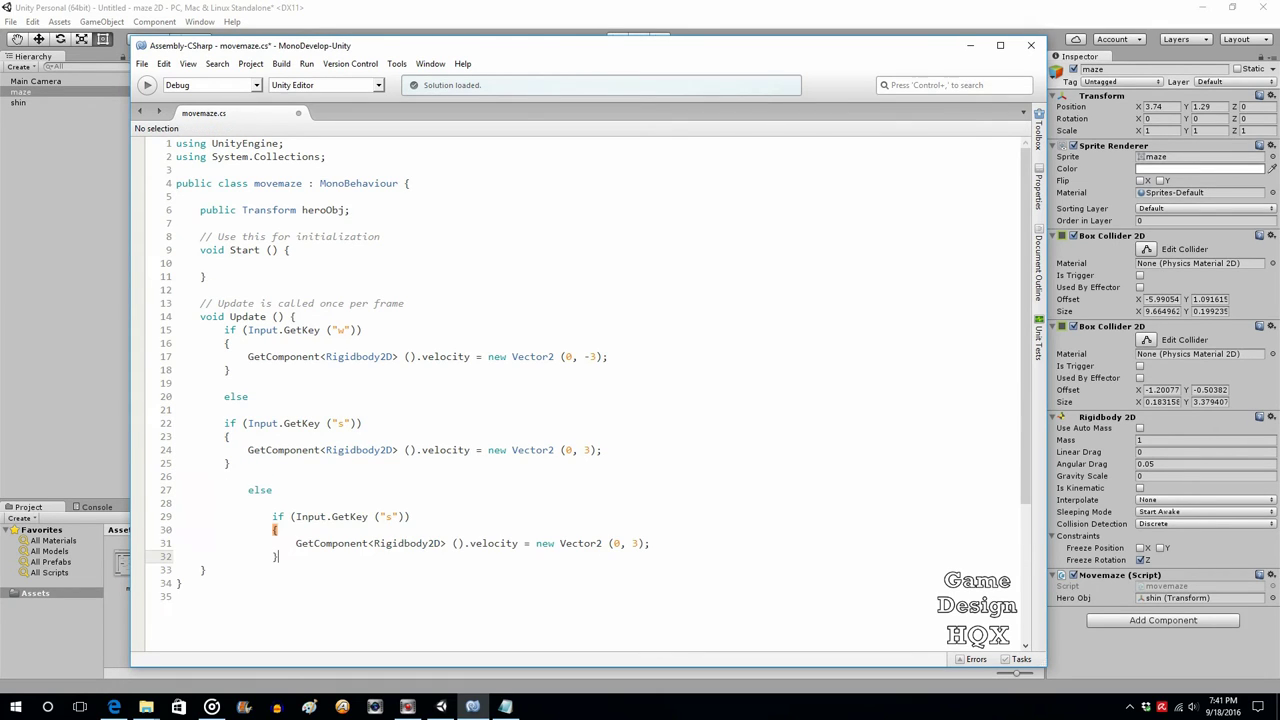
Step: Outdent the pasted else and if block so they line up with the blocks above
click(224, 490)
key(BackSpace)
click(250, 513)
key(BackSpace)
key(BackSpace)
click(265, 533)
key(BackSpace)
key(BackSpace)
click(249, 557)
key(BackSpace)
key(BackSpace)
click(285, 545)
key(BackSpace)
key(BackSpace)
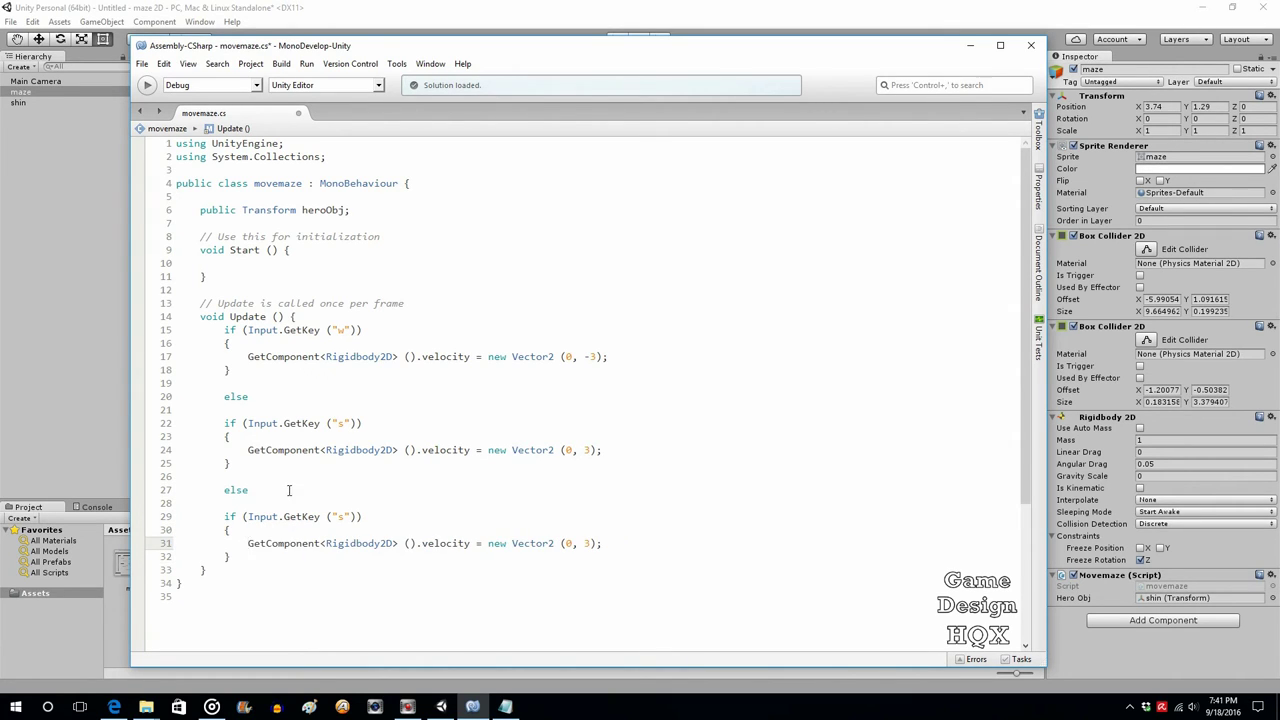
scroll(318, 423, down, 3)
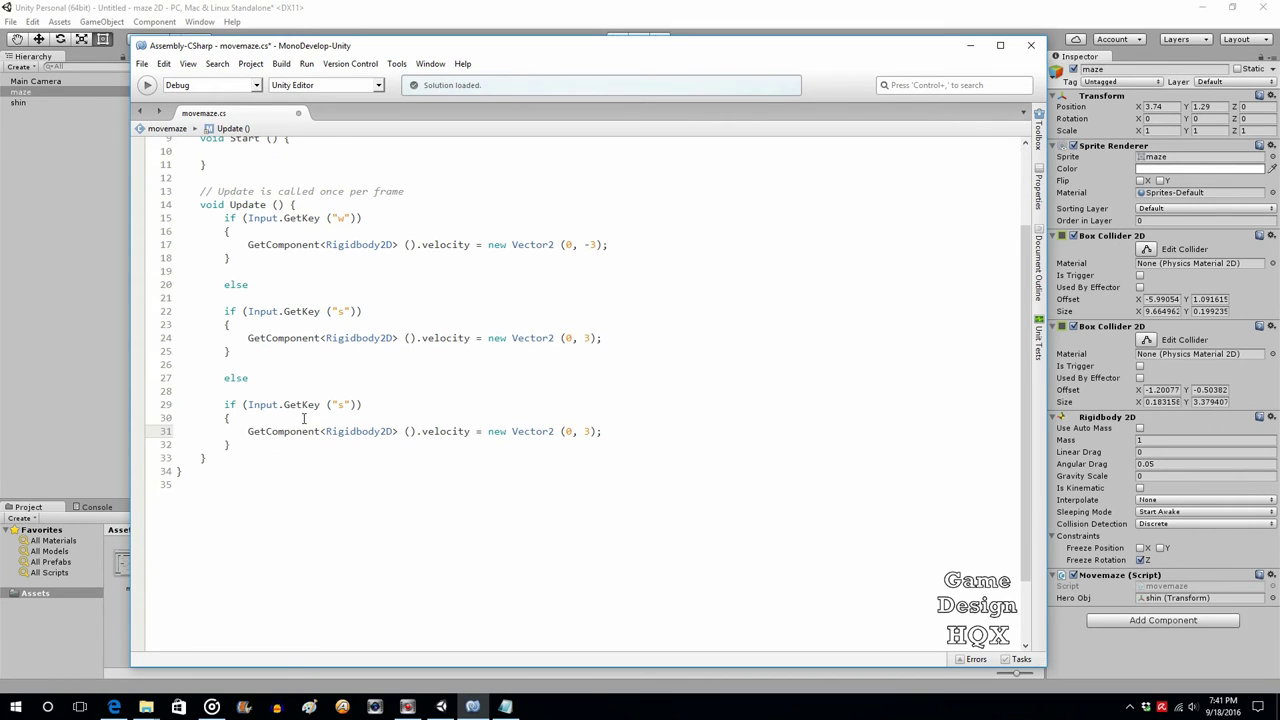
drag(200, 210, 246, 256)
drag(199, 300, 241, 357)
drag(206, 396, 243, 440)
click(251, 457)
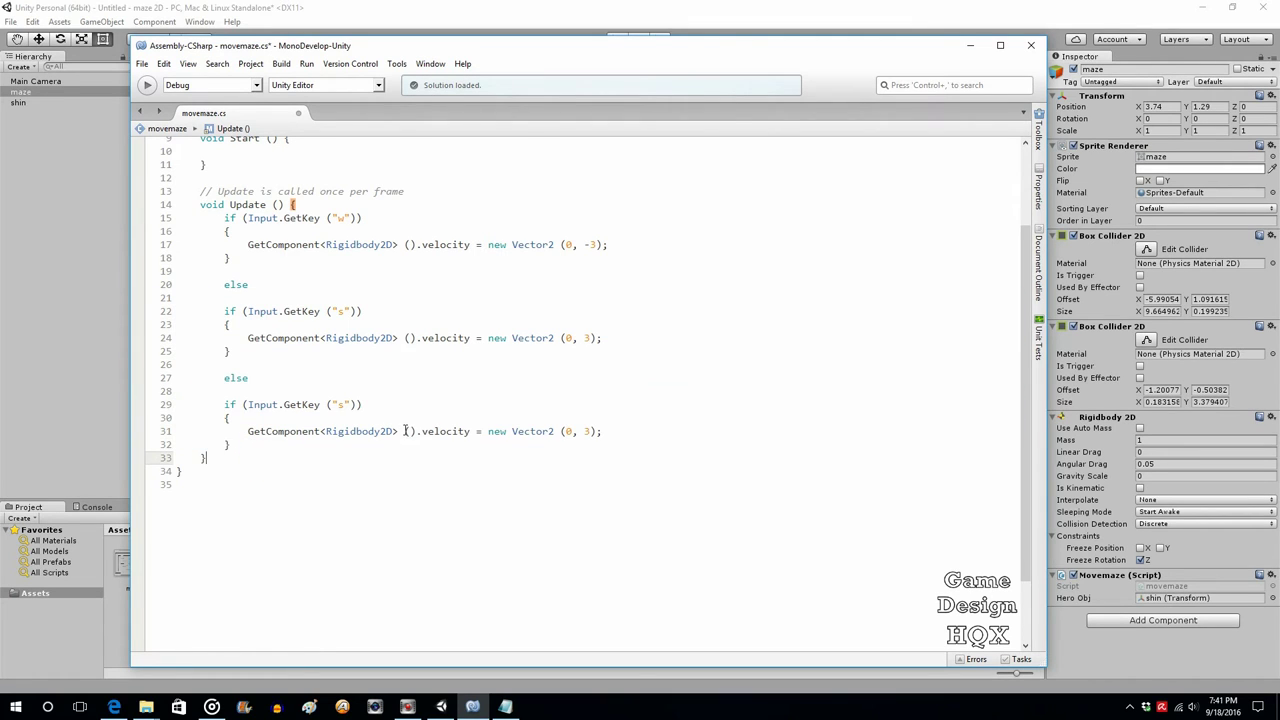
Step: In the last if block, change the key to "a" and the velocity to new Vector2 (3,0)
double_click(341, 405)
double_click(568, 432)
text(3)
double_click(586, 431)
text(0)
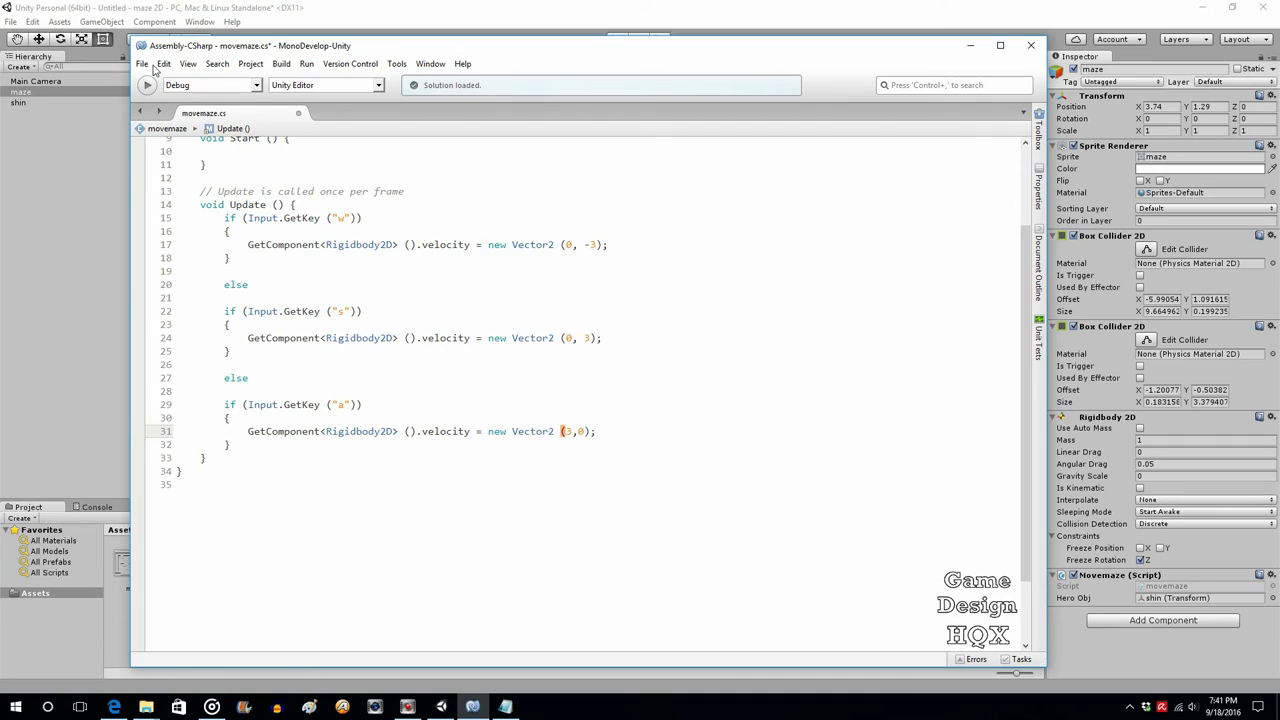
Step: Save the movemaze script with the "a" key block and switch to Unity
click(143, 64)
click(161, 119)
click(385, 20)
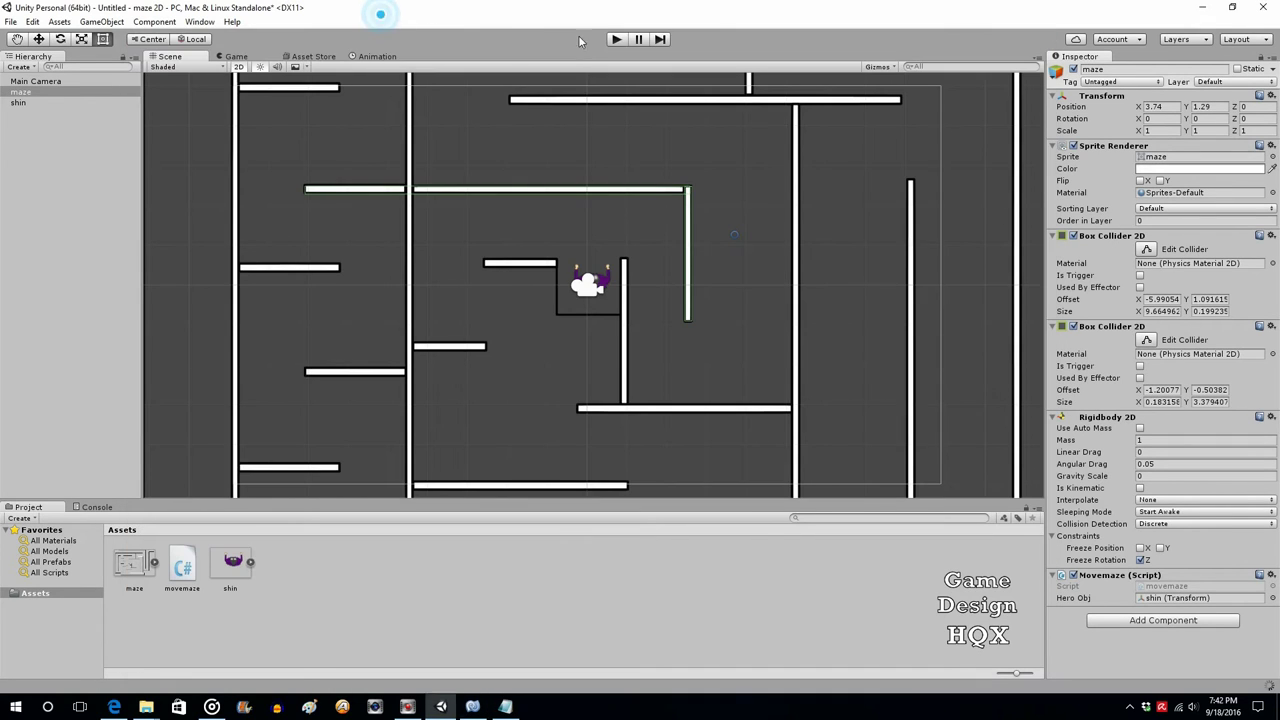
Step: Play the game to test the "a" key movement of the maze, and stop it
click(617, 39)
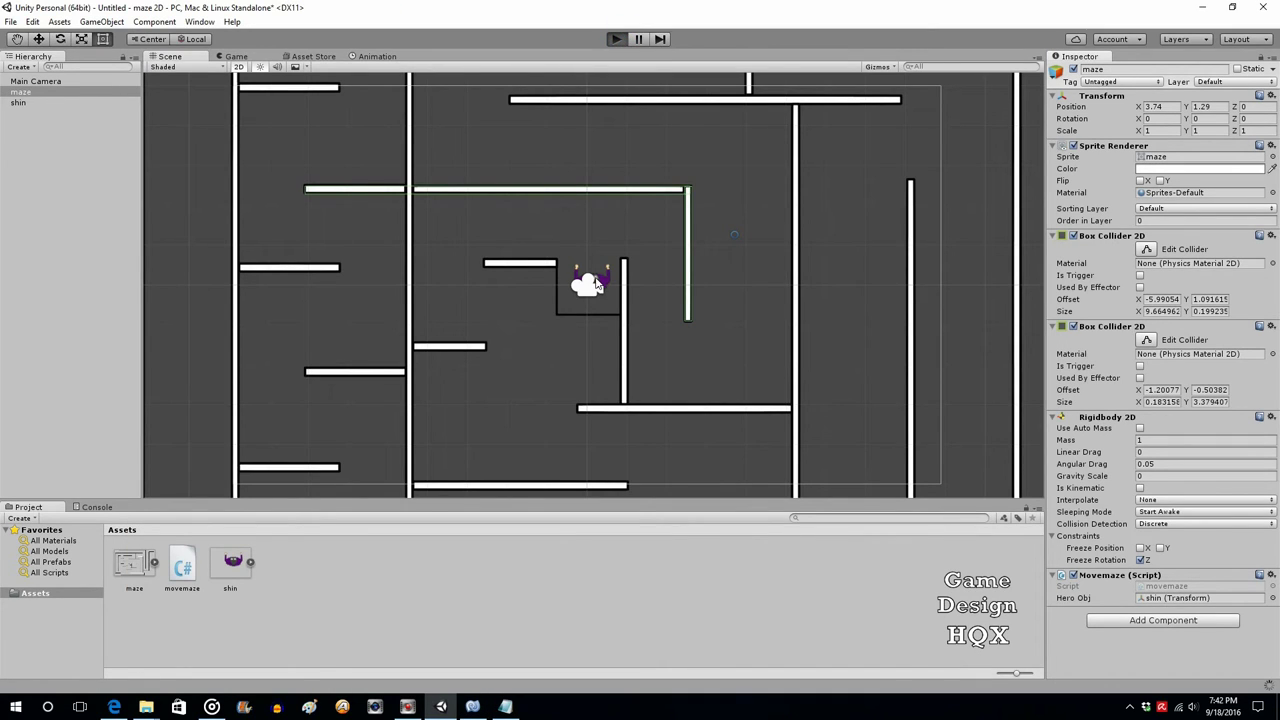
key(Left)
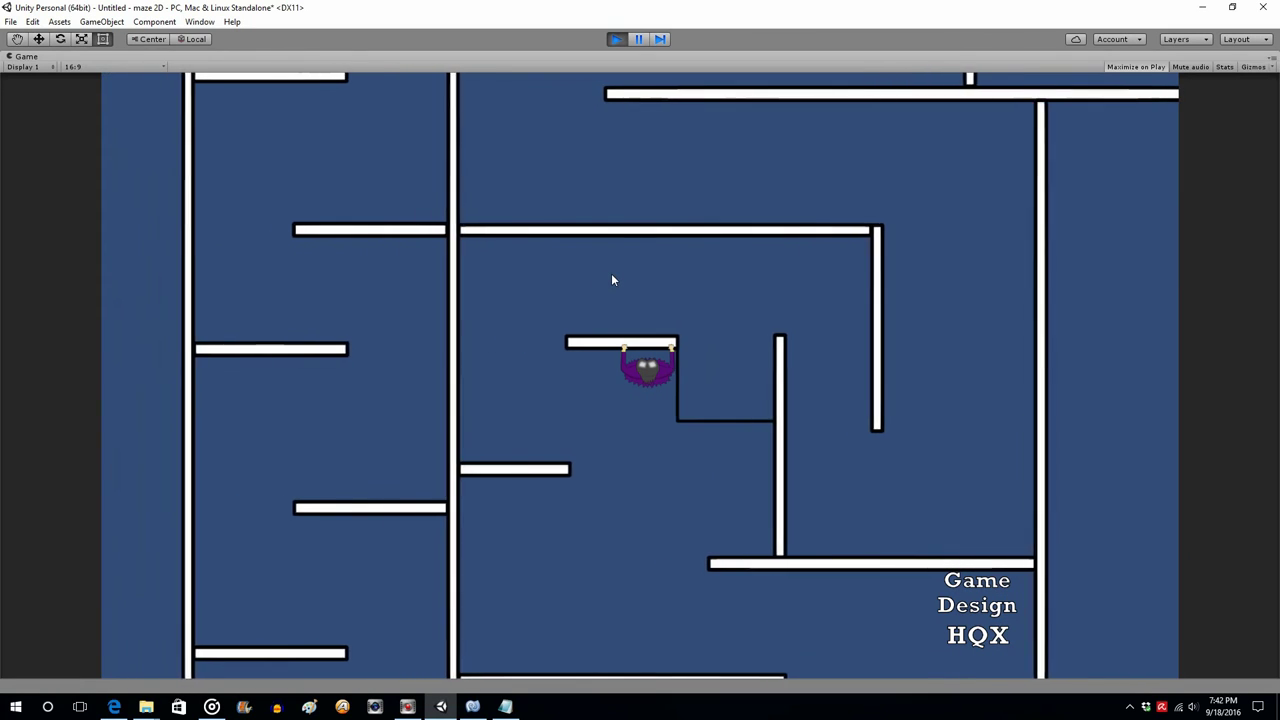
click(617, 39)
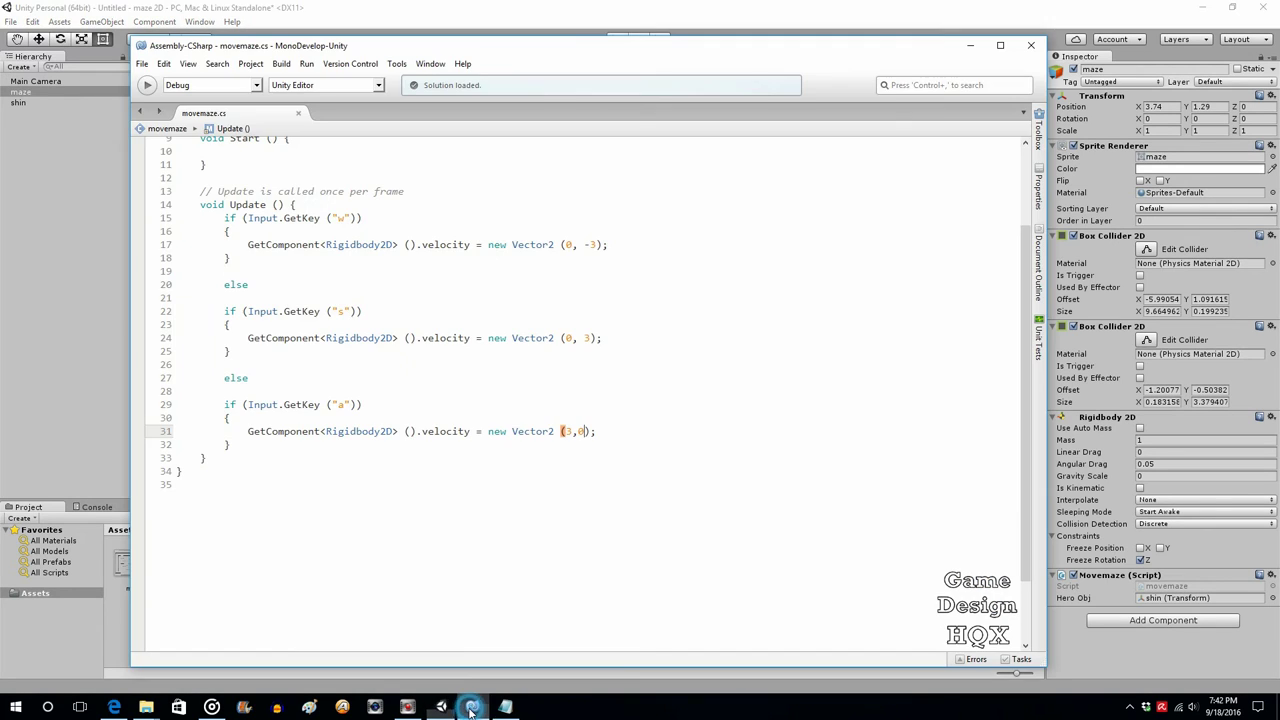
Step: Return to MonoDevelop and paste a copy of the else and "a" key block below the original
click(473, 709)
drag(191, 378, 243, 441)
key(ctrl+c)
click(264, 443)
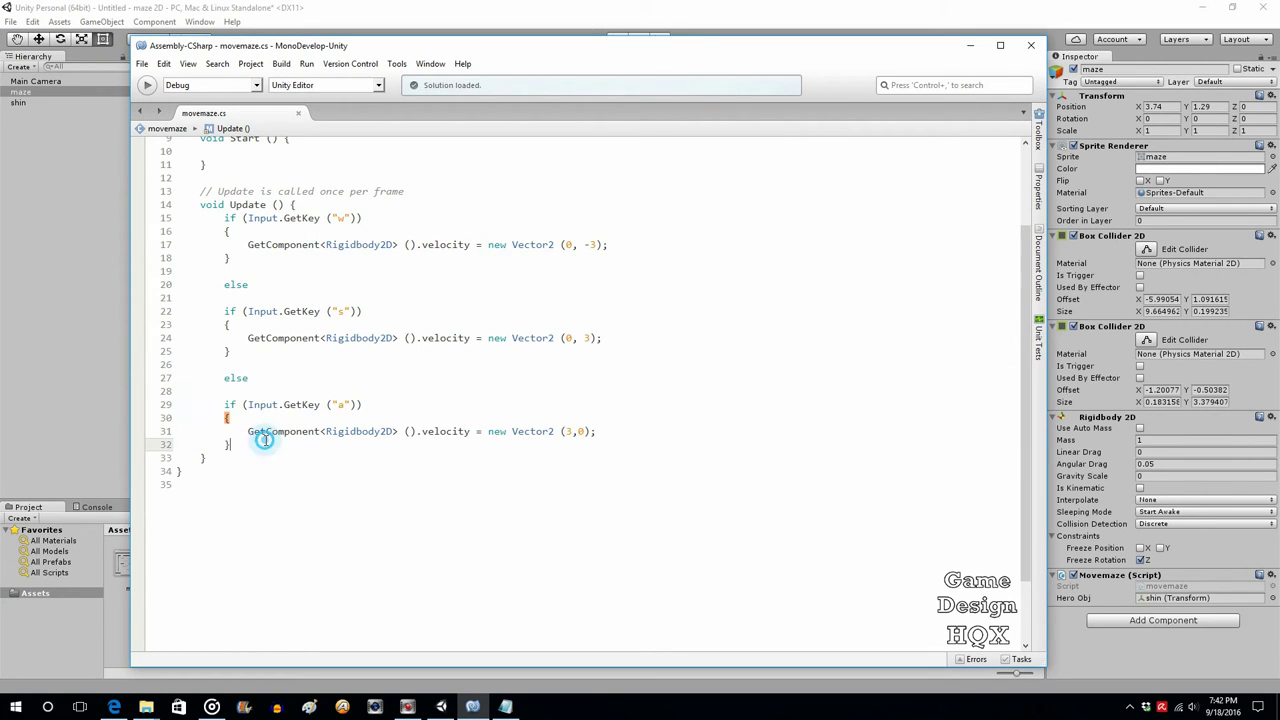
key(Return)
key(Return)
key(ctrl+v)
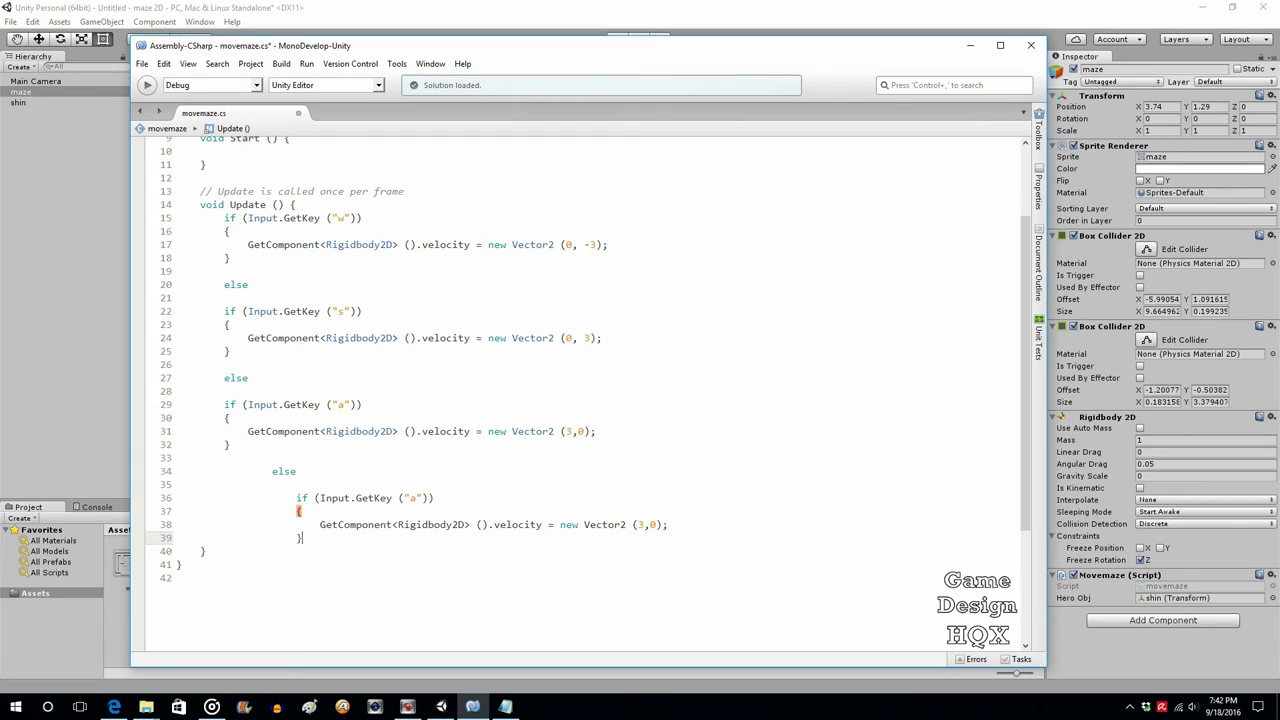
Step: Outdent each line of the second else and "a" key block to line up with the blocks above
click(250, 466)
key(BackSpace)
key(BackSpace)
click(294, 499)
key(BackSpace)
key(BackSpace)
key(BackSpace)
click(281, 513)
key(BackSpace)
key(BackSpace)
key(BackSpace)
click(276, 538)
key(BackSpace)
key(BackSpace)
key(BackSpace)
key(BackSpace)
click(307, 527)
key(BackSpace)
key(BackSpace)
key(BackSpace)
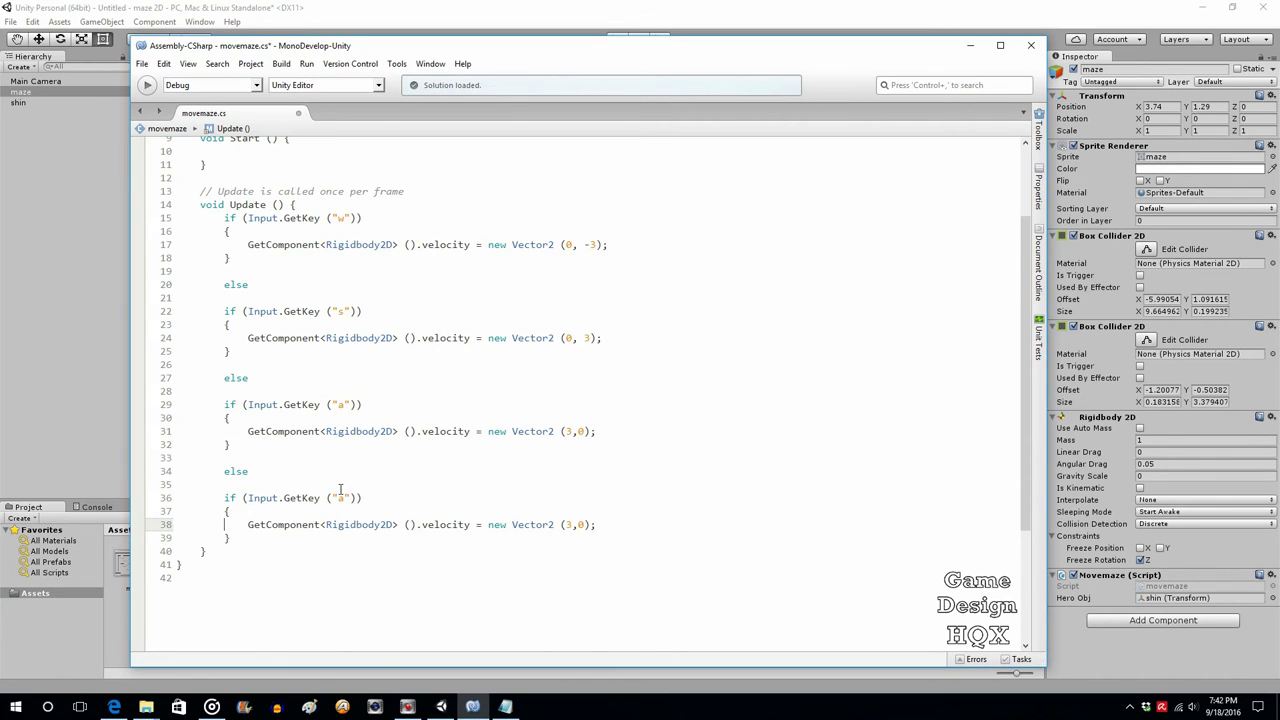
Step: In the last if block, change the key to "d" and the velocity to new Vector2 (-3,0)
double_click(341, 498)
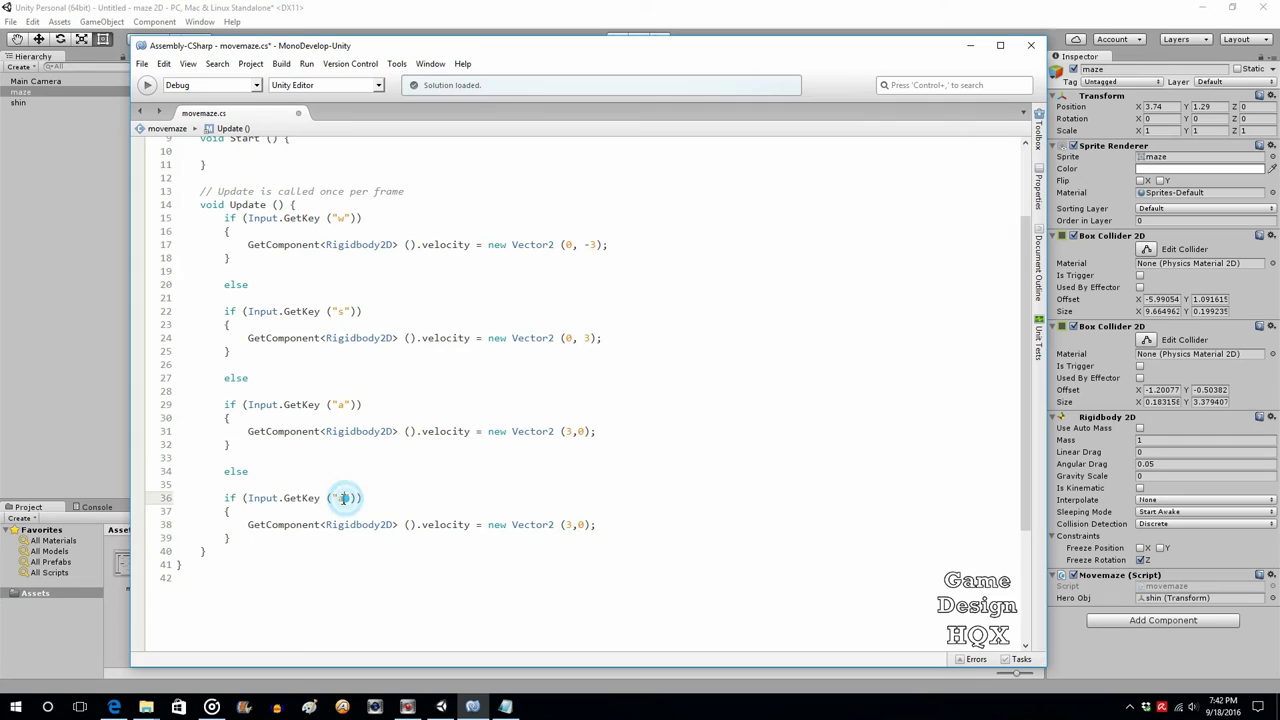
click(566, 524)
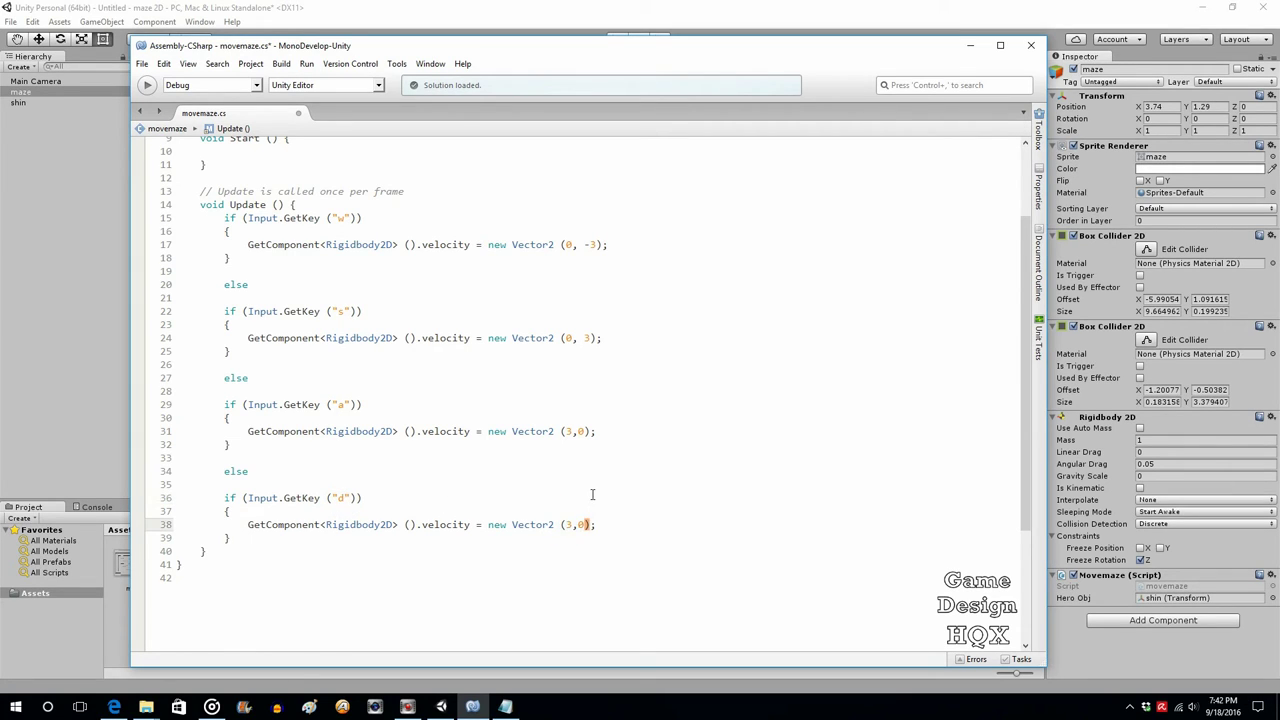
text(-)
Step: Paste a copy of the else and "d" key block below the existing one, separated by a blank line
click(259, 538)
key(Return)
key(Return)
drag(201, 471, 250, 539)
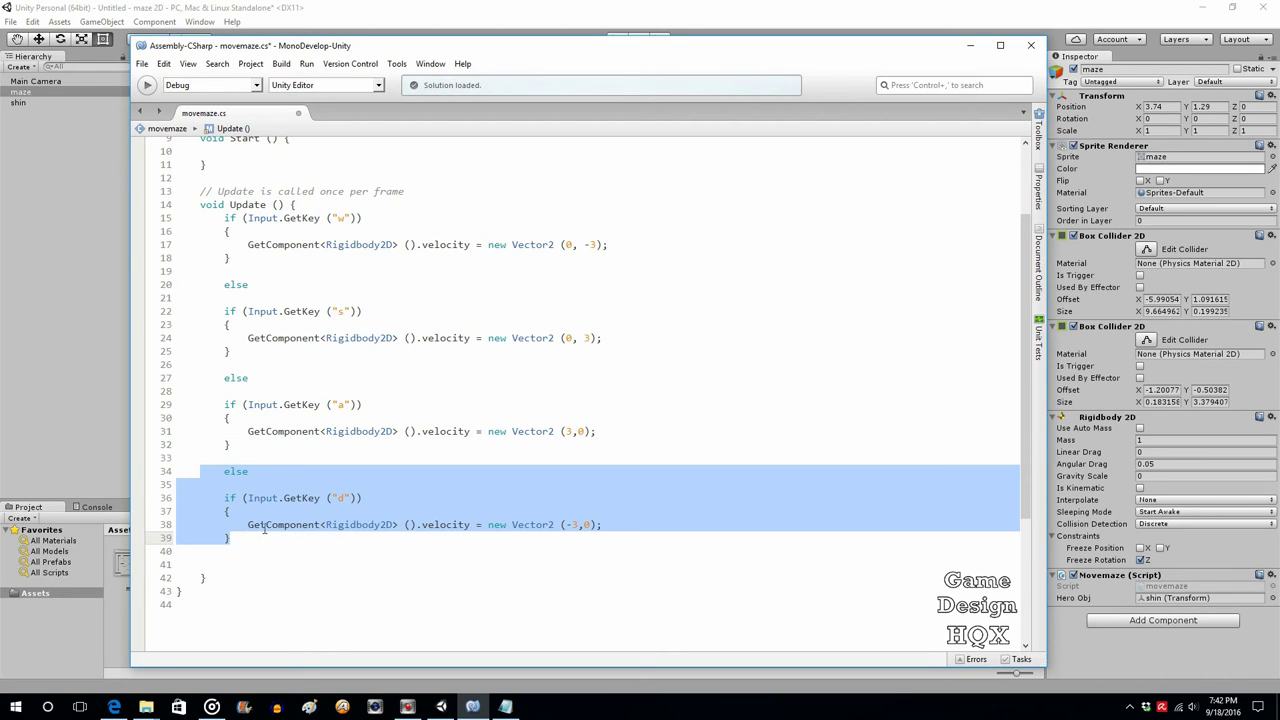
key(ctrl+c)
click(343, 566)
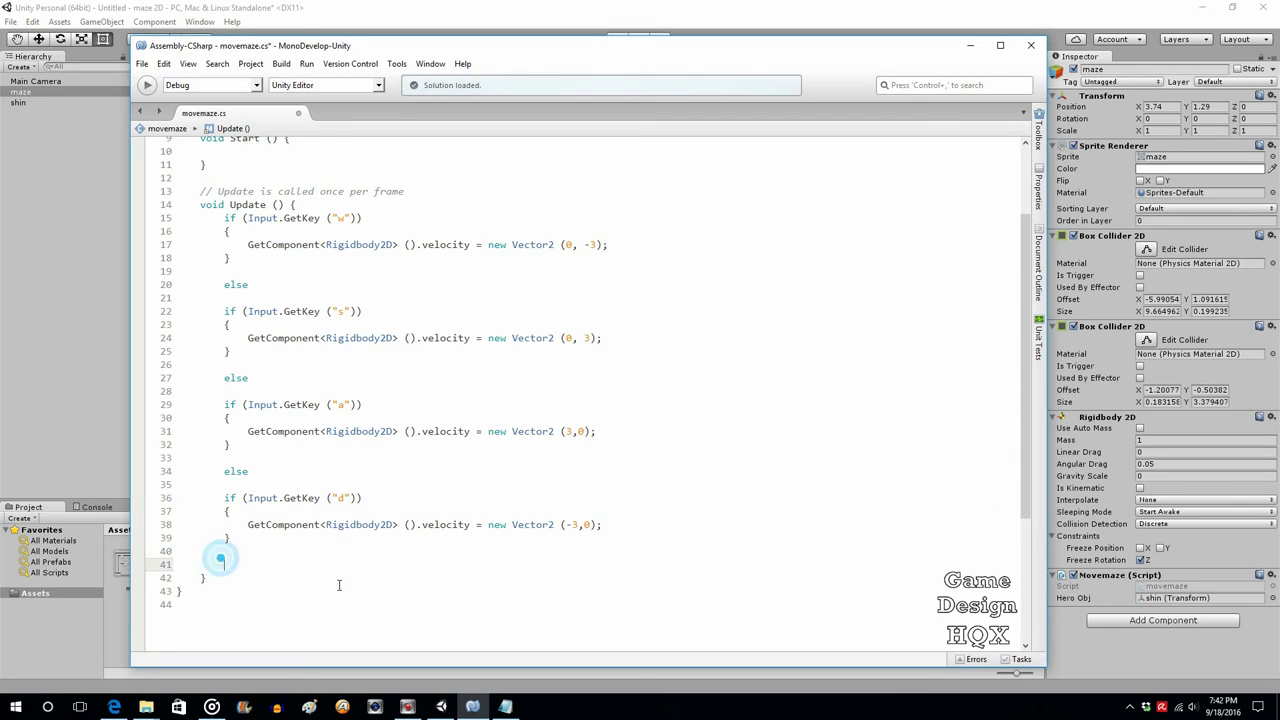
key(ctrl+v)
Step: Outdent the pasted "d" key copy and remove its if condition, leaving a plain else block aligned with the others
scroll(330, 560, down, 3)
click(289, 448)
key(BackSpace)
key(BackSpace)
key(BackSpace)
drag(472, 477, 296, 479)
key(BackSpace)
click(306, 489)
key(BackSpace)
key(BackSpace)
key(BackSpace)
key(BackSpace)
click(172, 470)
key(BackSpace)
click(315, 488)
key(BackSpace)
key(BackSpace)
key(BackSpace)
key(BackSpace)
click(210, 506)
key(Delete)
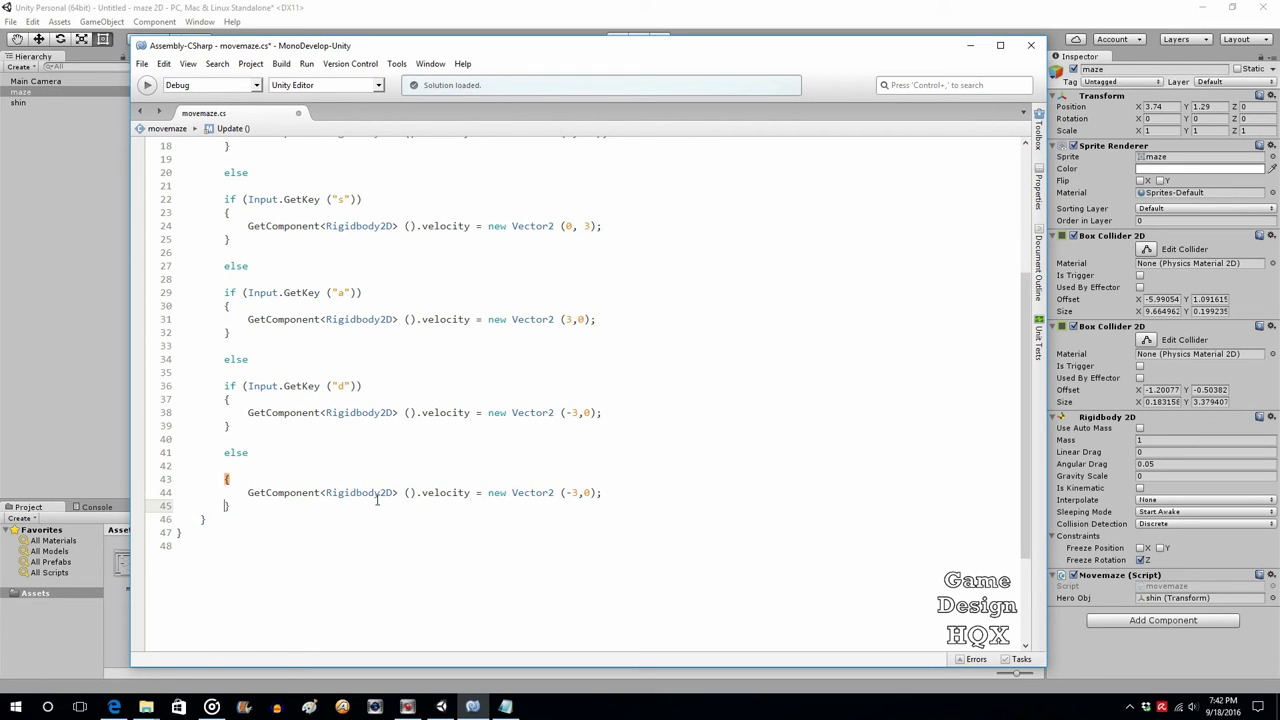
Step: Set the velocity in the final else block to new Vector2 (0,0) and save the movemaze script
drag(578, 490, 567, 492)
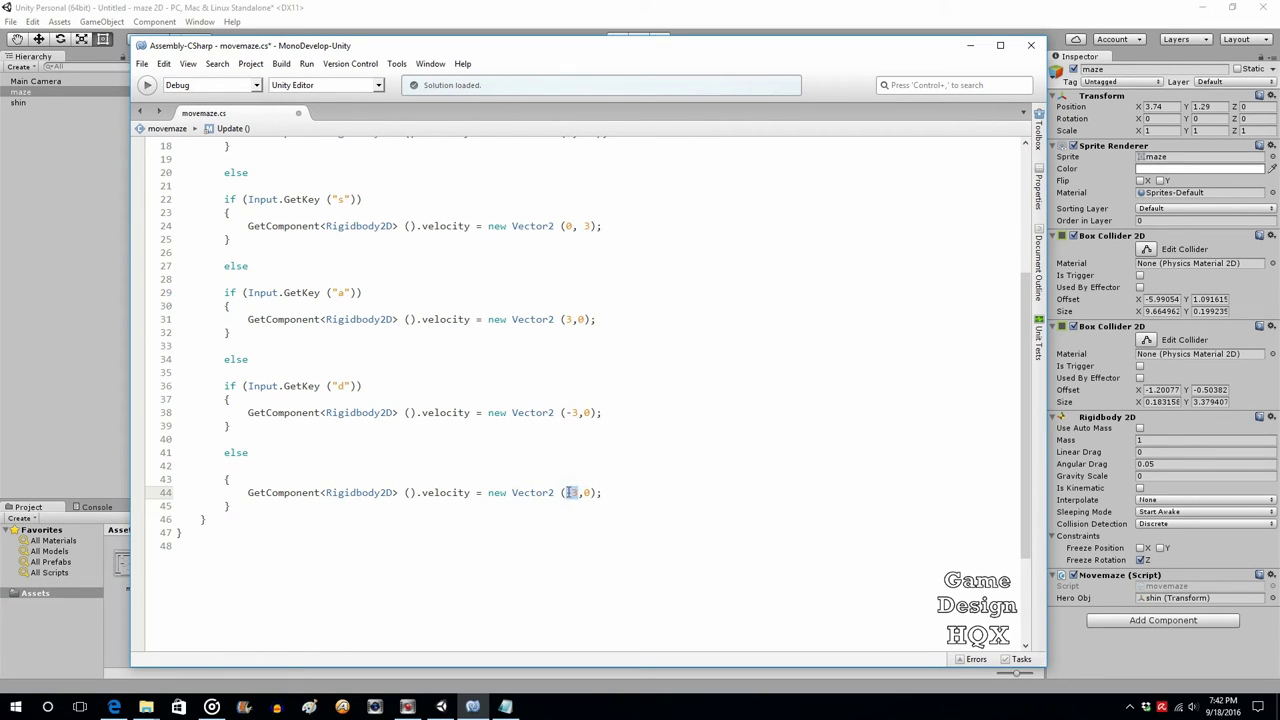
text(0)
click(624, 492)
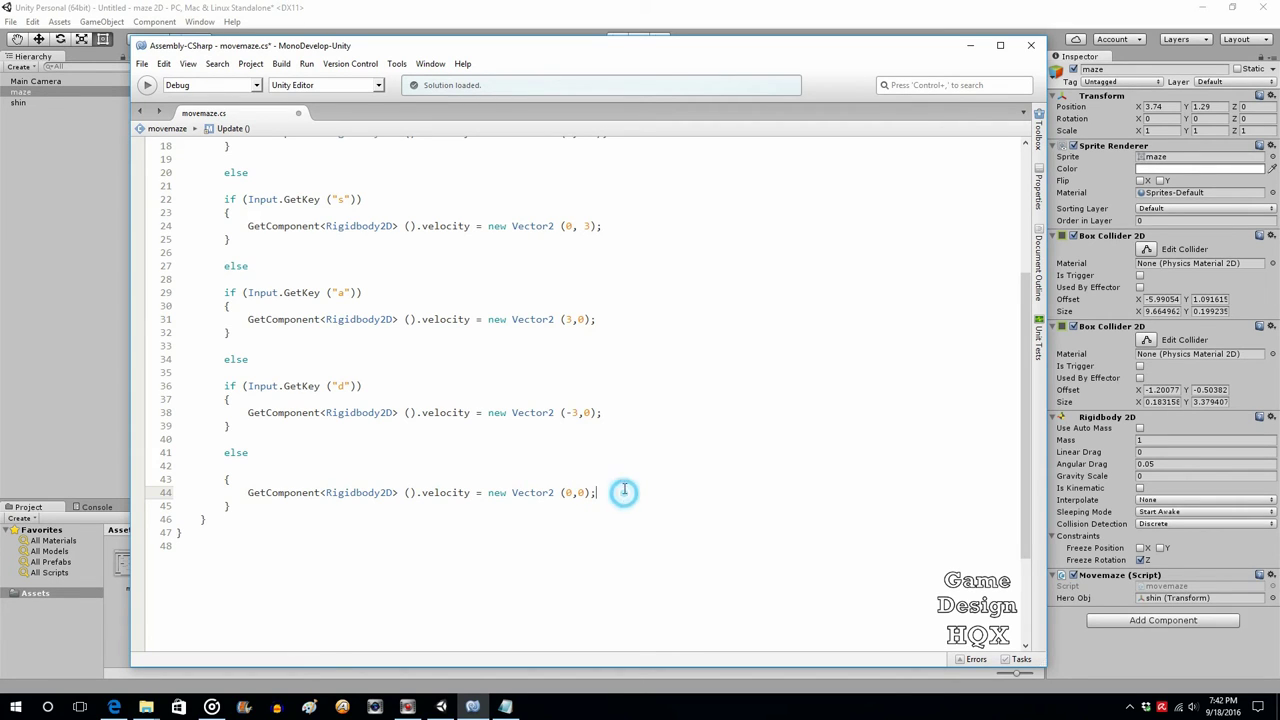
click(142, 63)
click(145, 120)
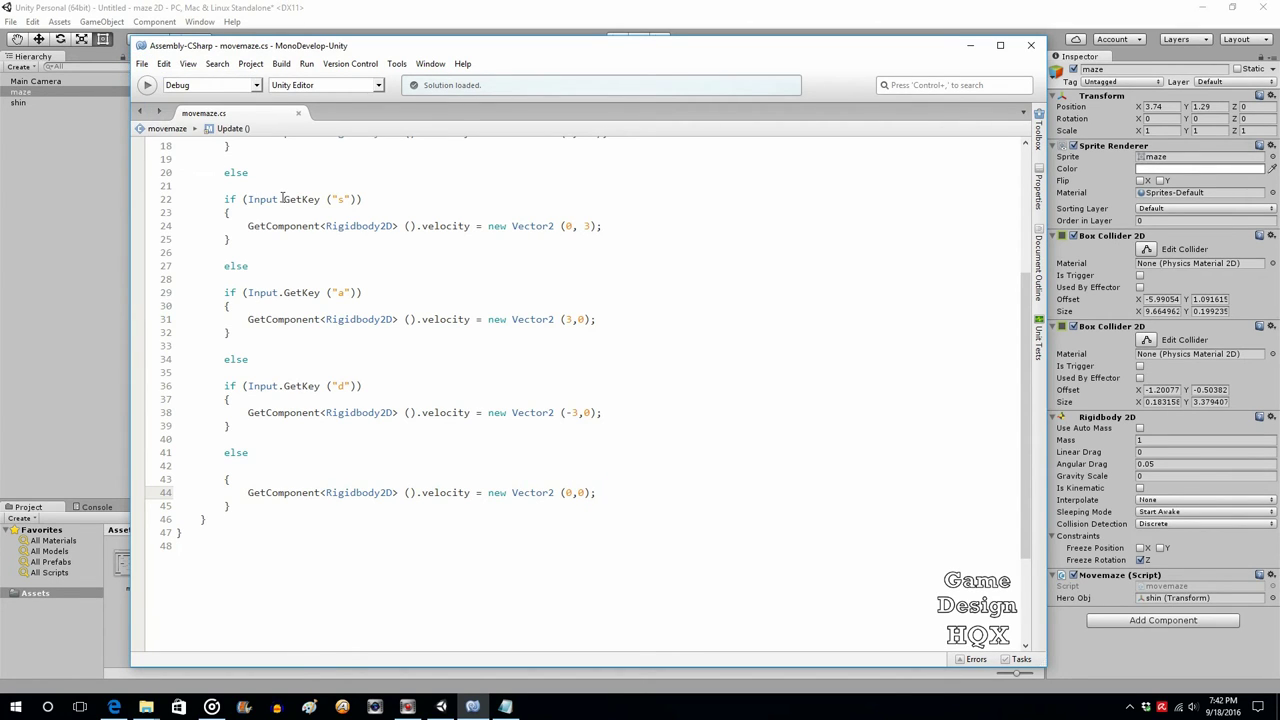
Step: Insert a blank line between the opening of Update and the "w" key condition
scroll(245, 199, up, 3)
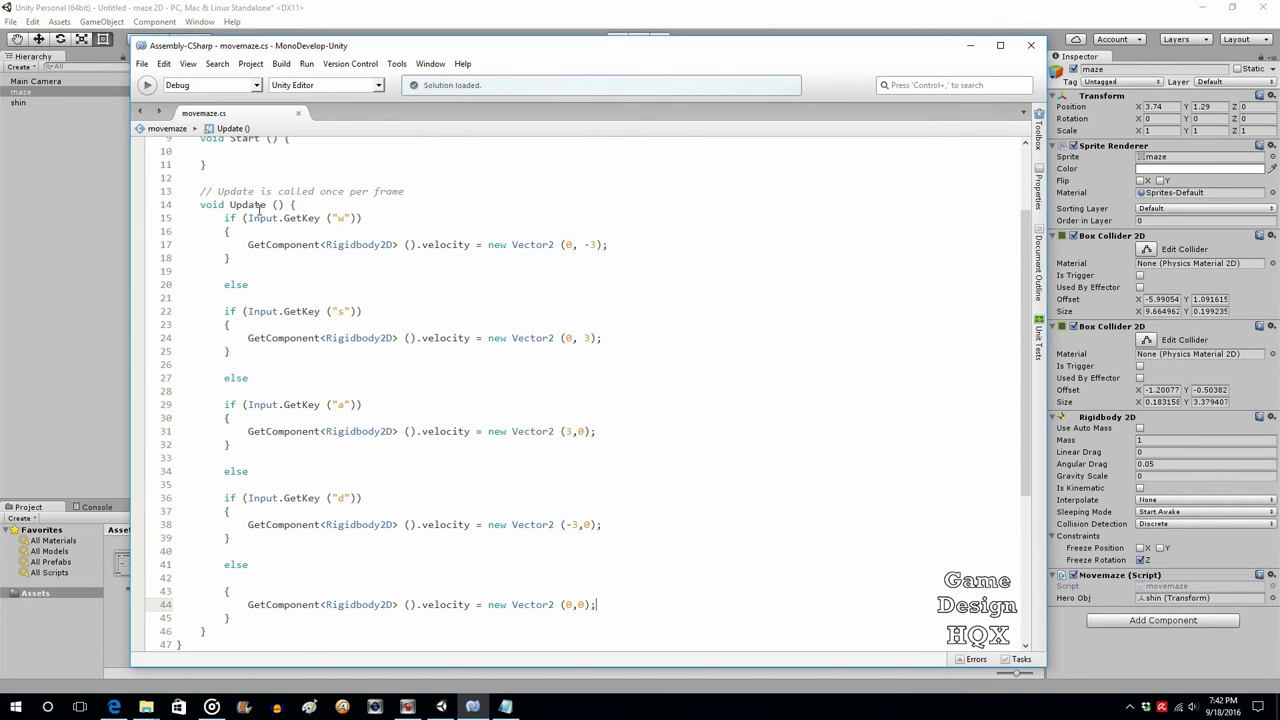
click(302, 207)
key(Return)
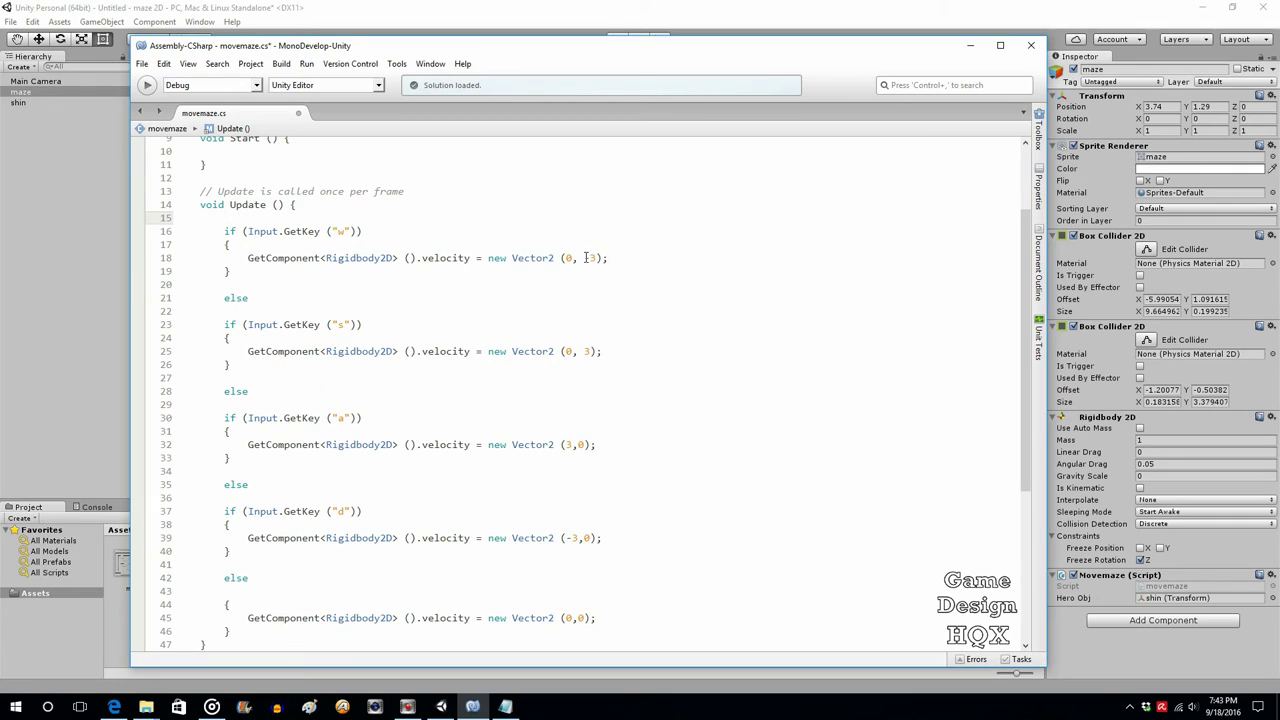
Step: Review the key conditions in Update and the velocity values assigned to each of them
drag(585, 258, 598, 258)
scroll(588, 280, down, 2)
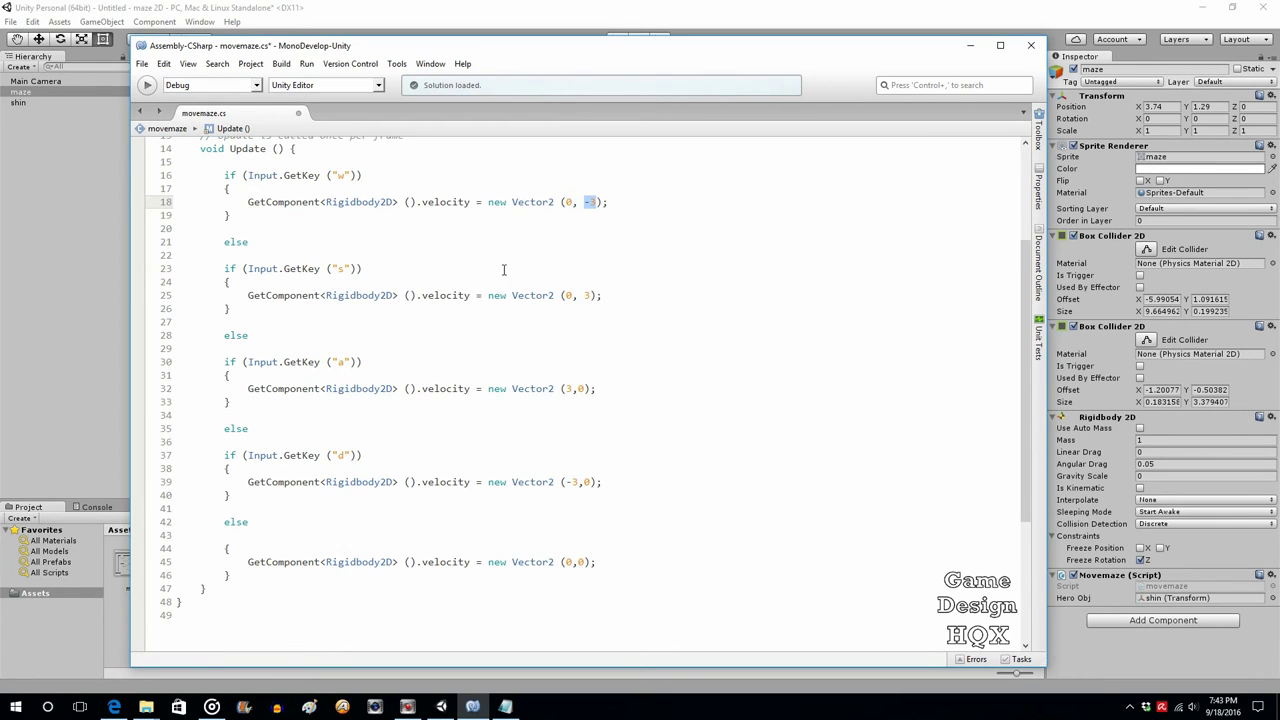
double_click(338, 268)
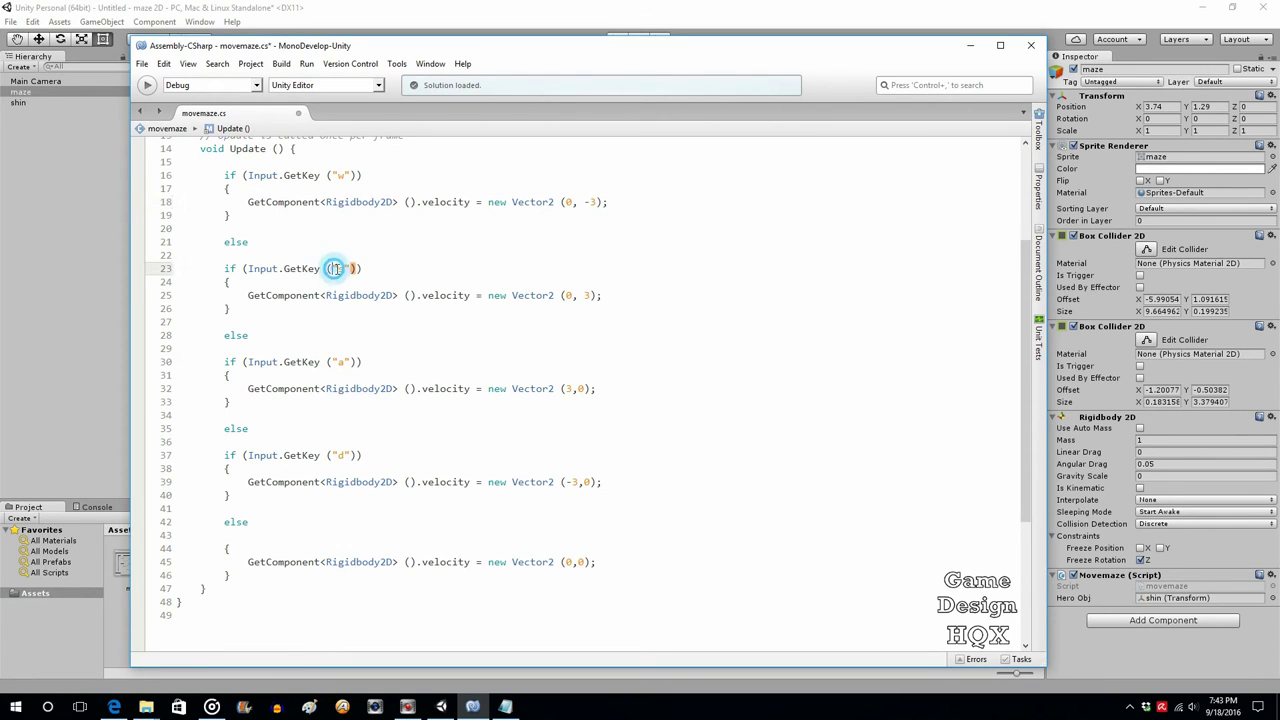
double_click(587, 295)
scroll(589, 296, down, 2)
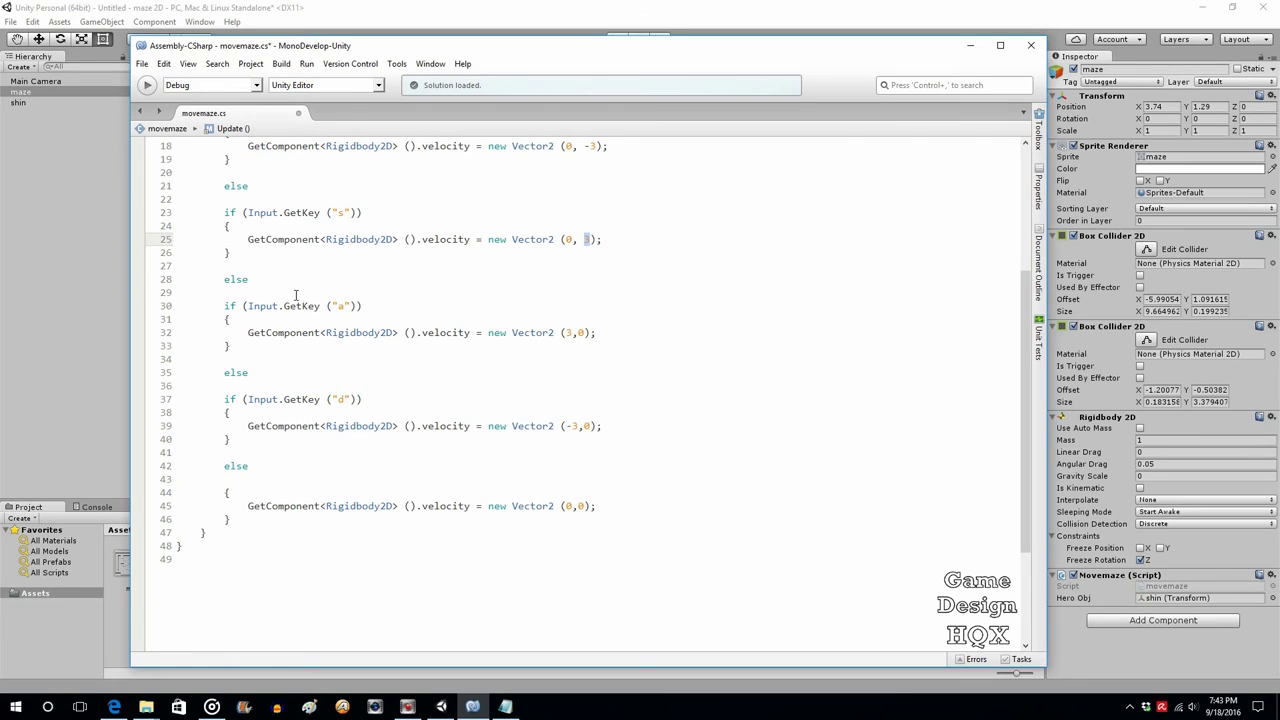
double_click(228, 280)
double_click(340, 306)
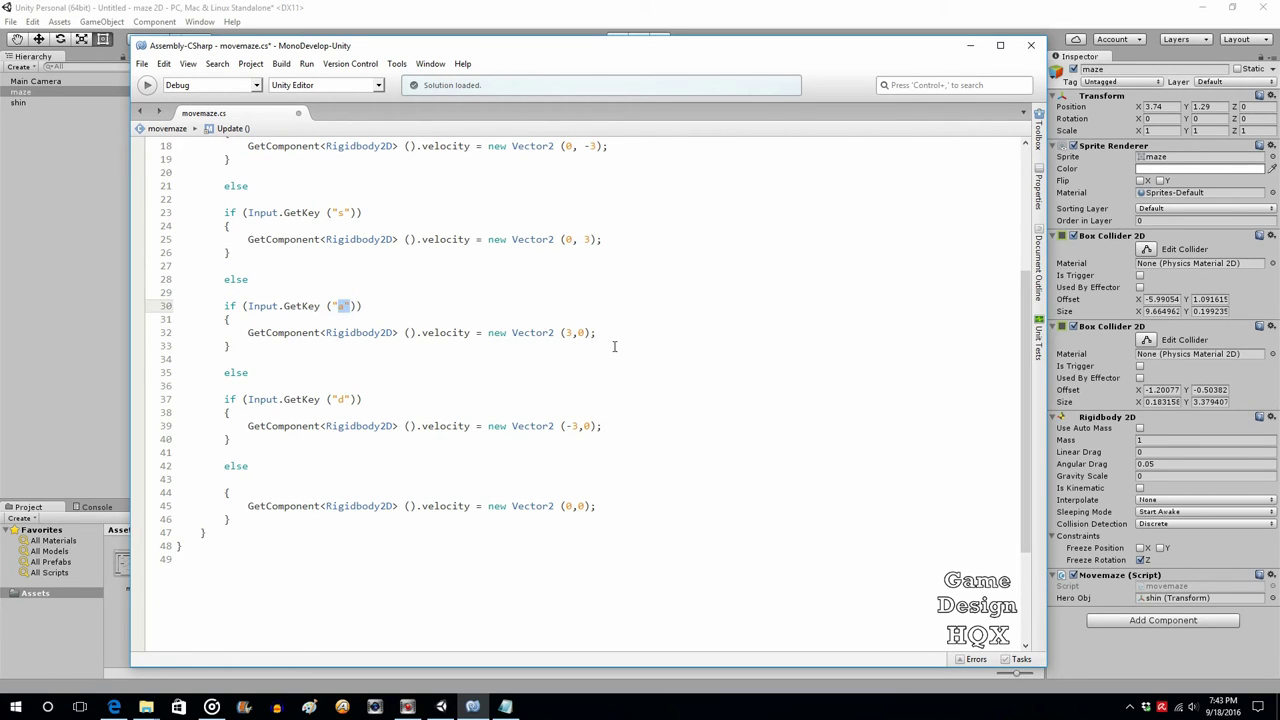
double_click(562, 333)
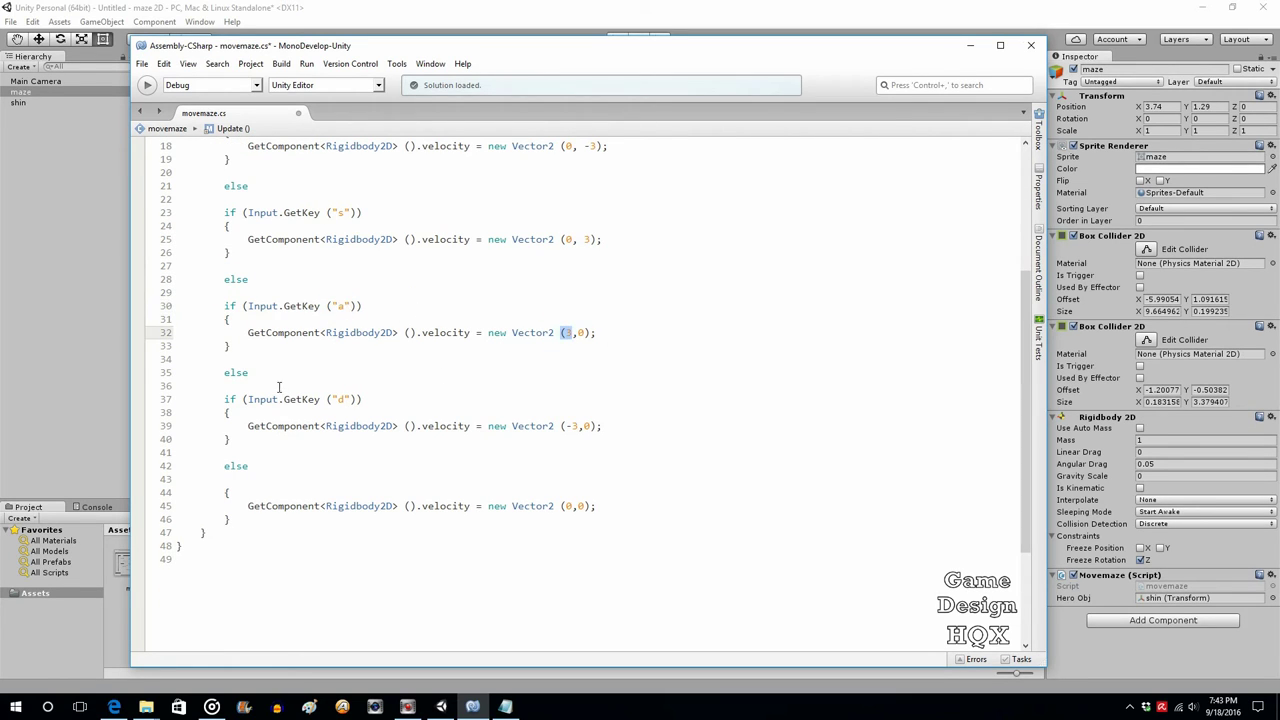
double_click(230, 372)
double_click(340, 399)
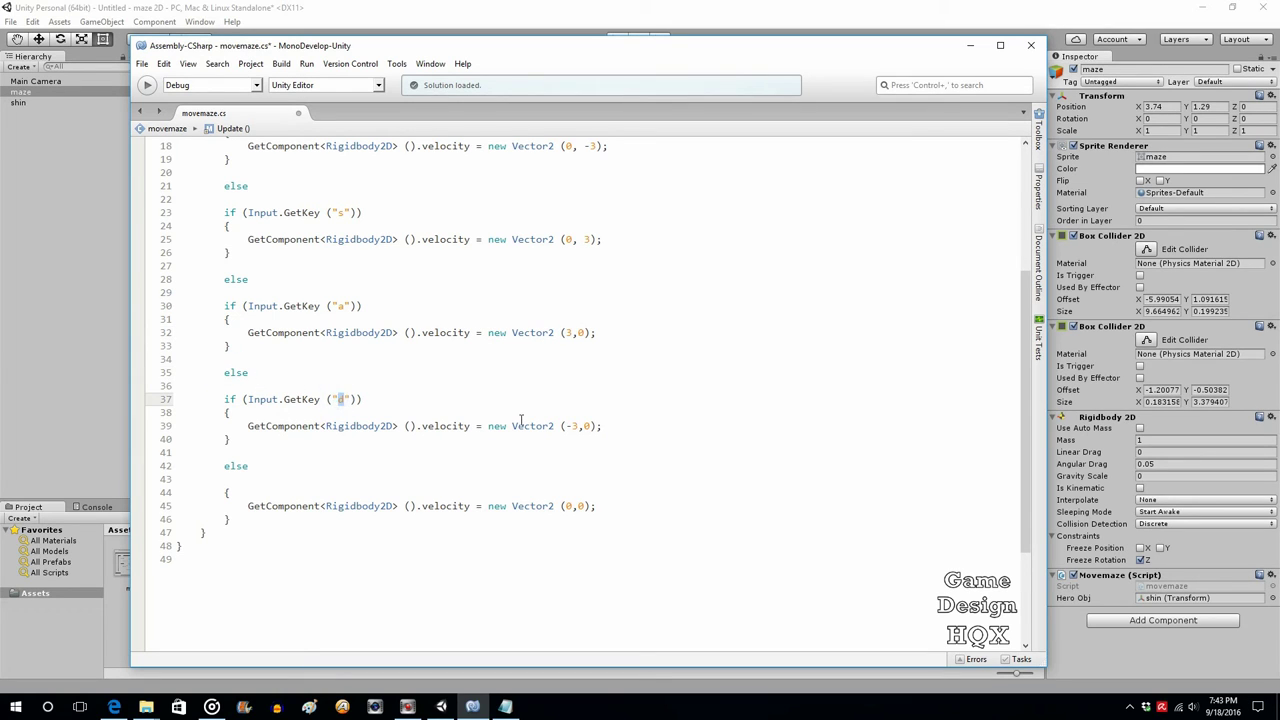
double_click(568, 427)
Step: Review the final else block and its velocity vector against the key blocks above it
double_click(228, 465)
scroll(280, 450, up, 3)
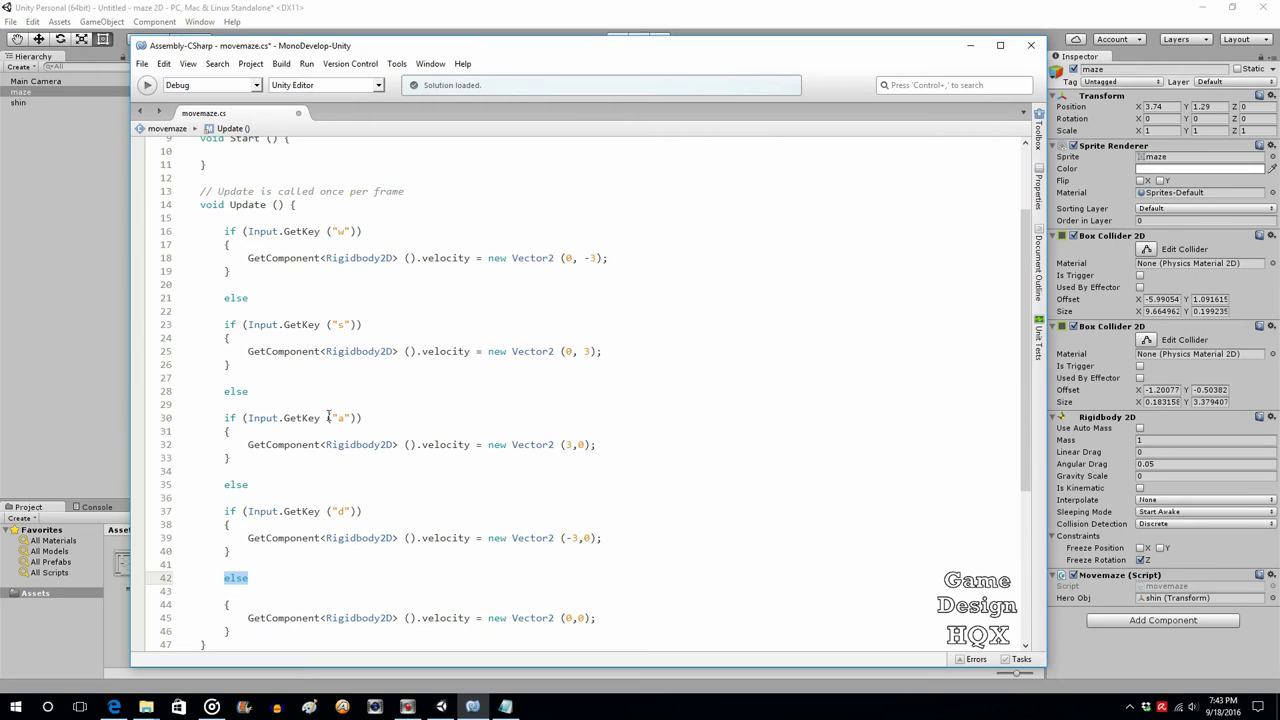
scroll(352, 511, down, 3)
drag(563, 506, 592, 506)
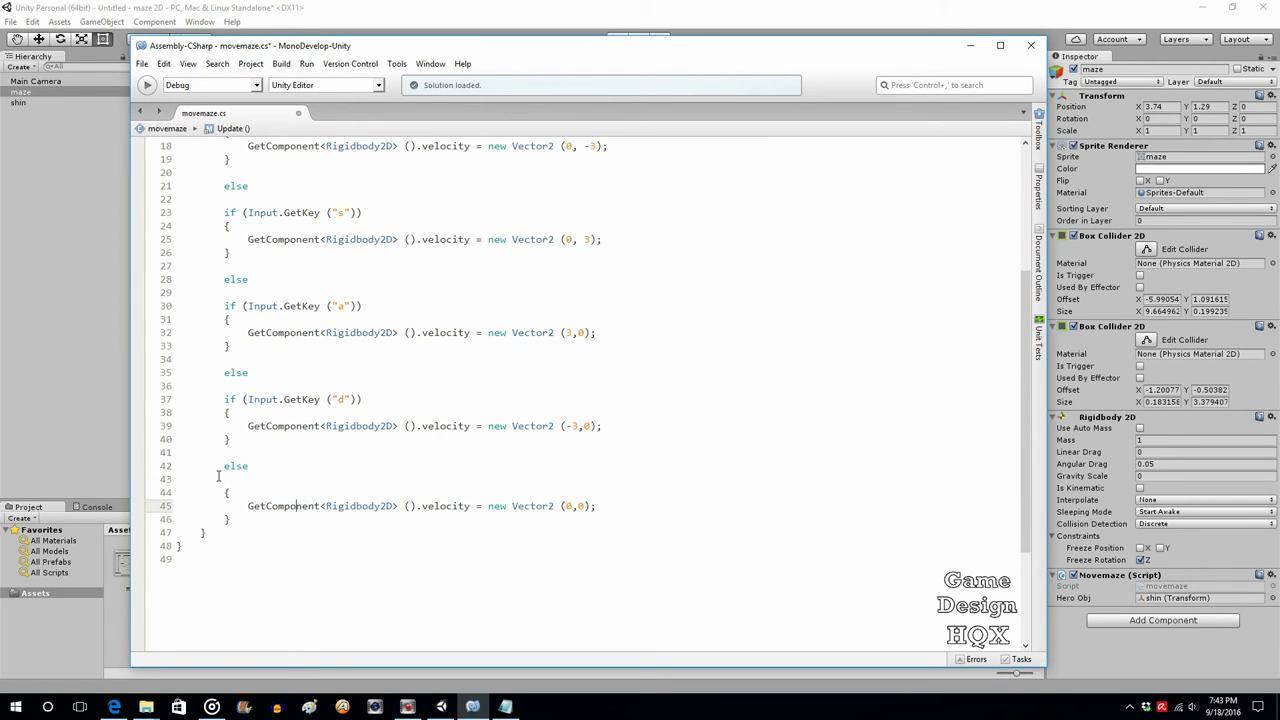
drag(224, 466, 231, 519)
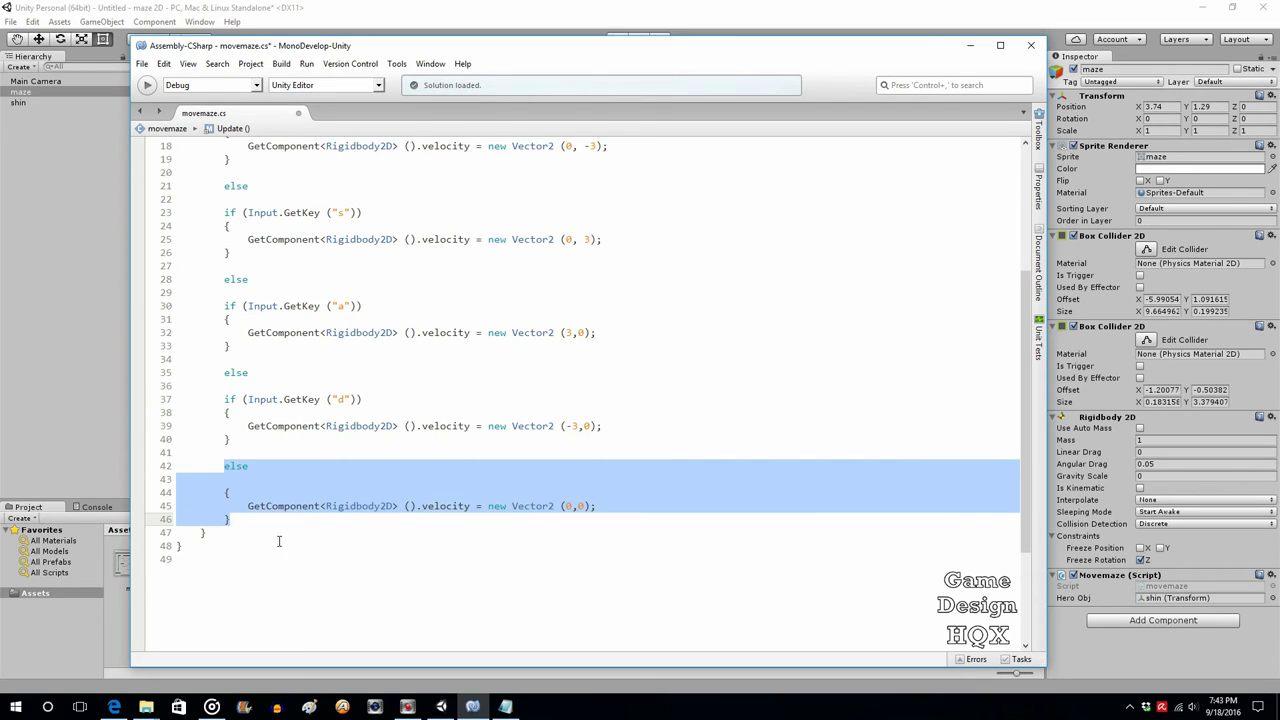
click(620, 505)
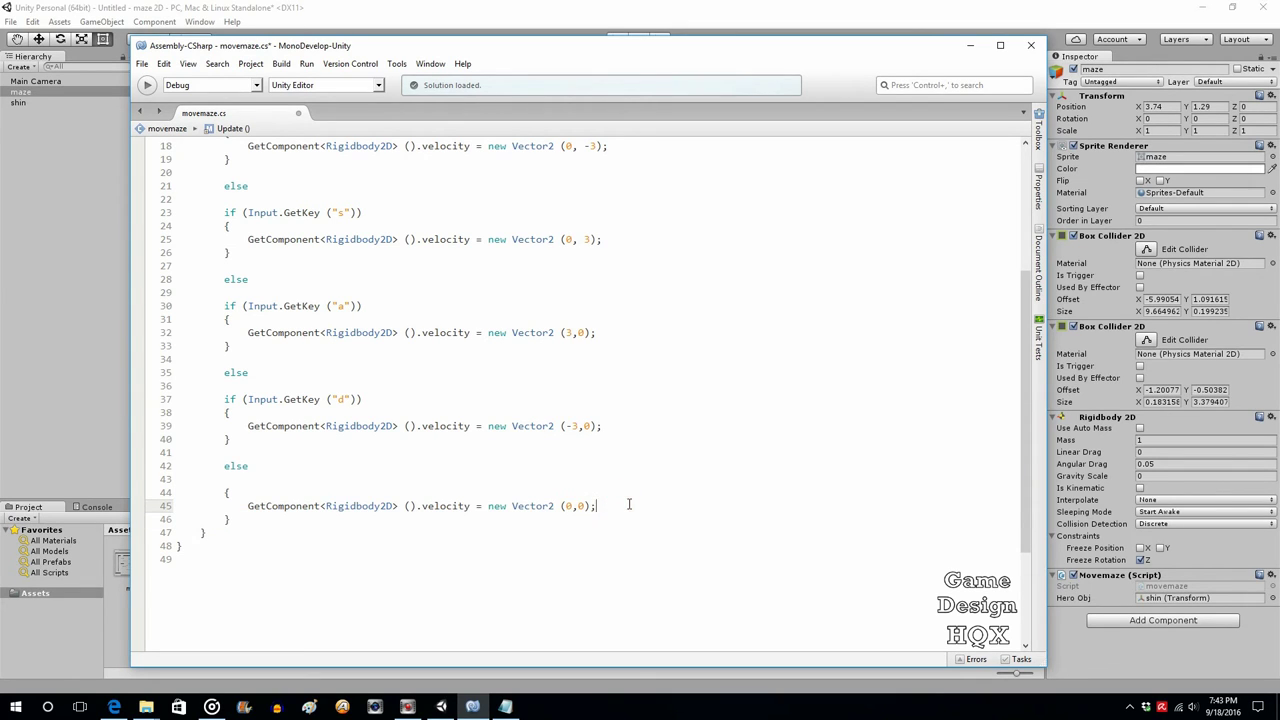
Step: Save the movemaze script with the completed key blocks and switch to Unity
click(141, 64)
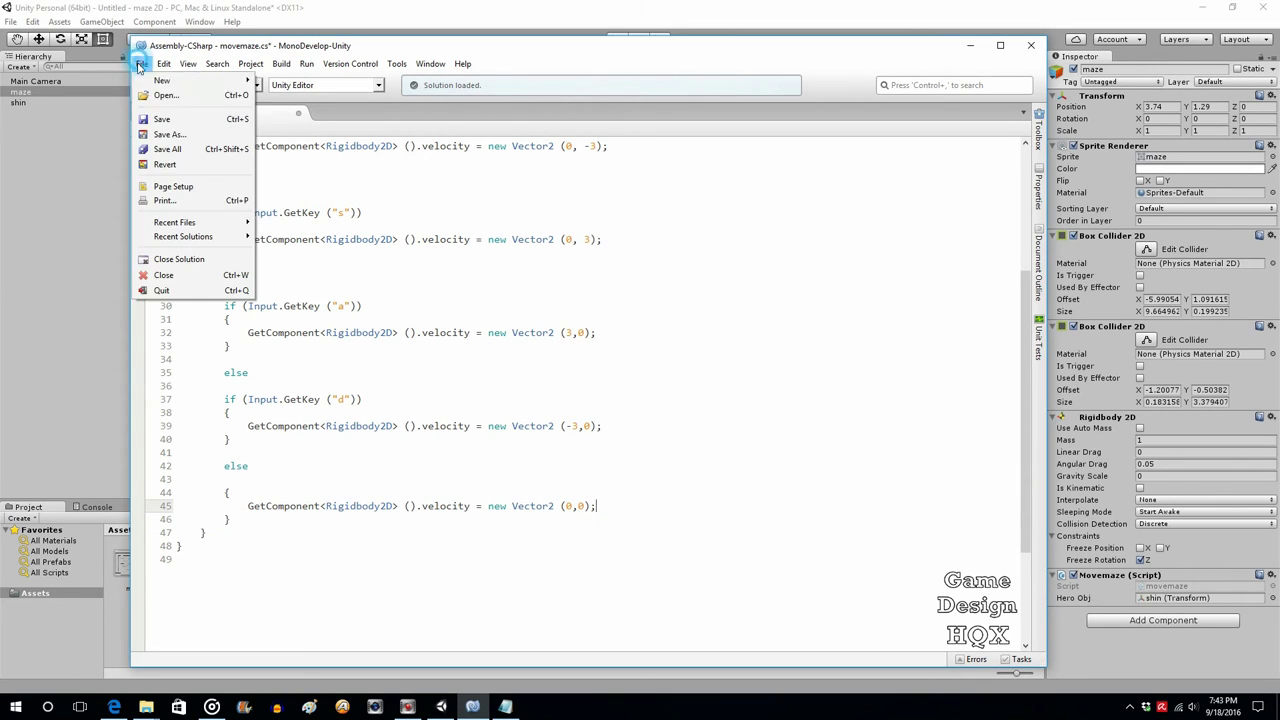
click(161, 119)
key(alt+Tab)
Step: Play the game, test movement through the maze in all four directions and stopping on key release, and end play mode
click(616, 39)
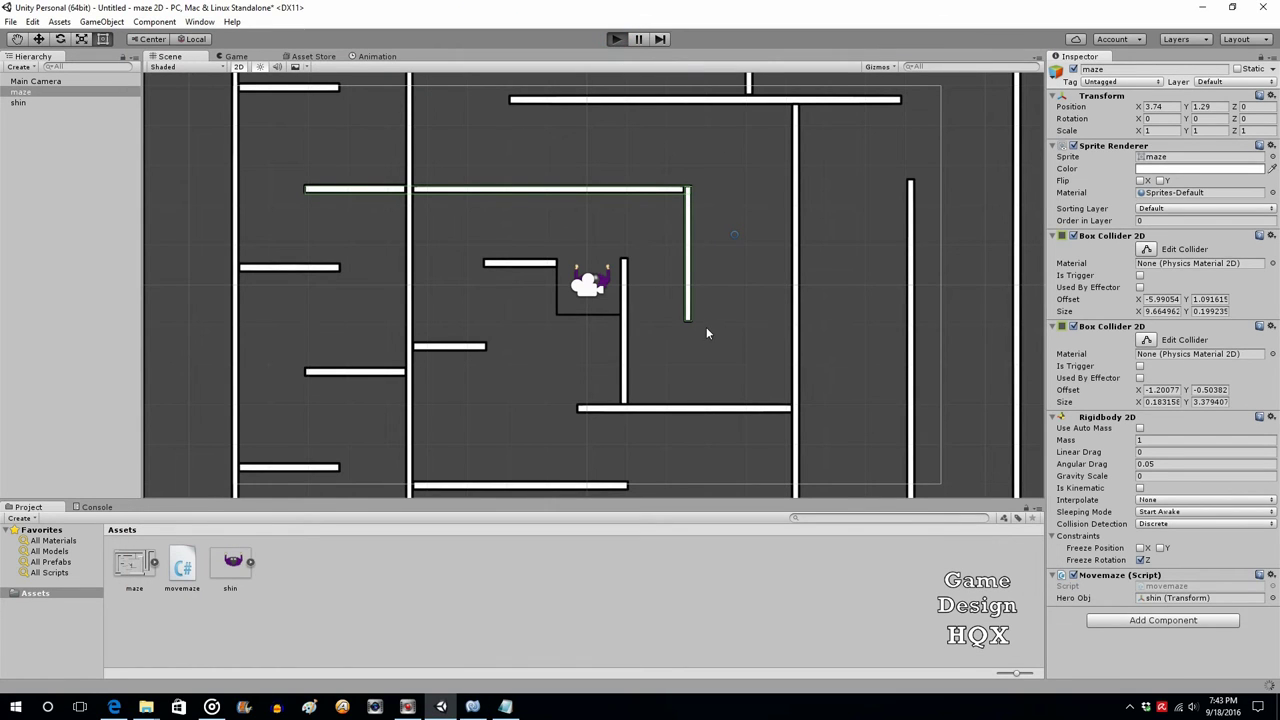
key(Up)
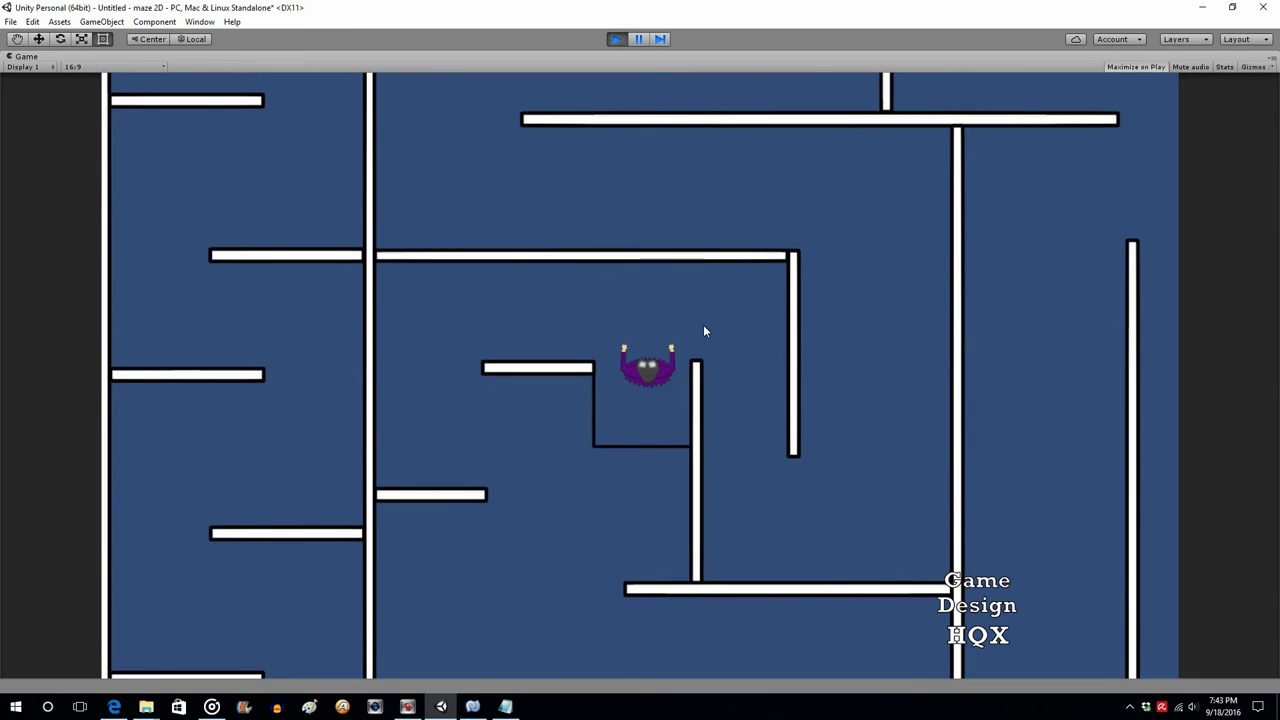
key(Up)
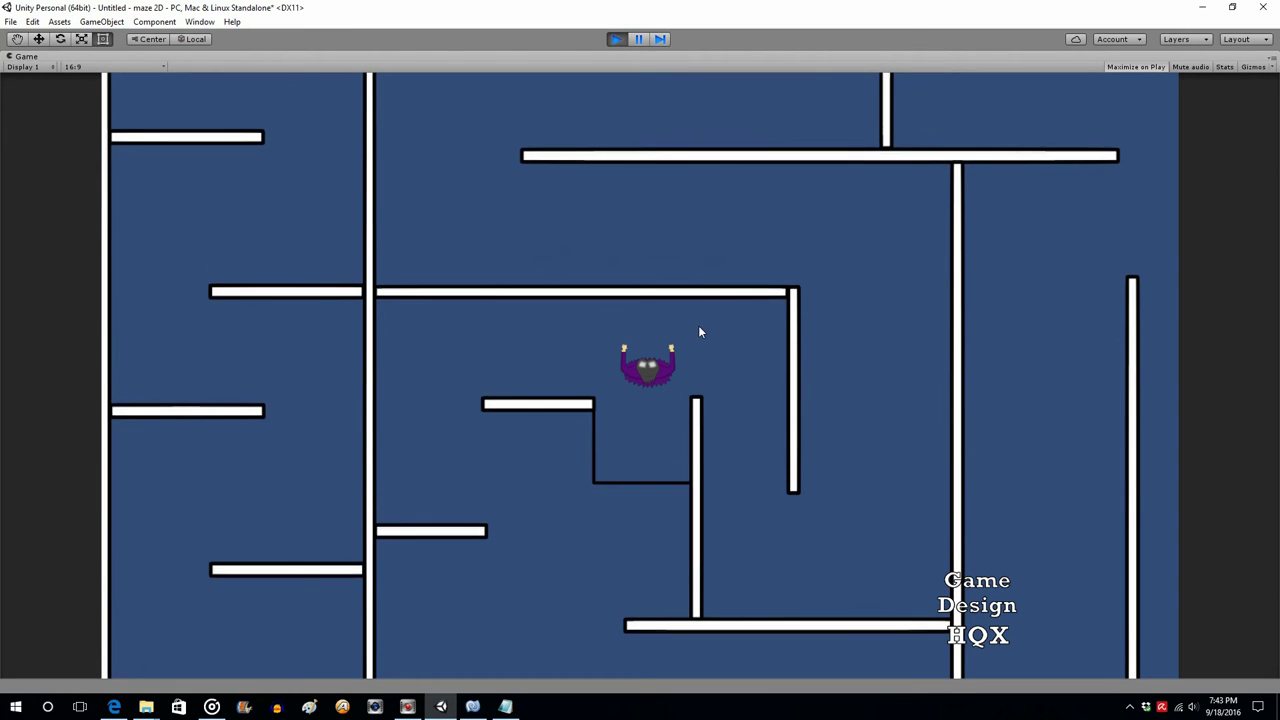
key(Left)
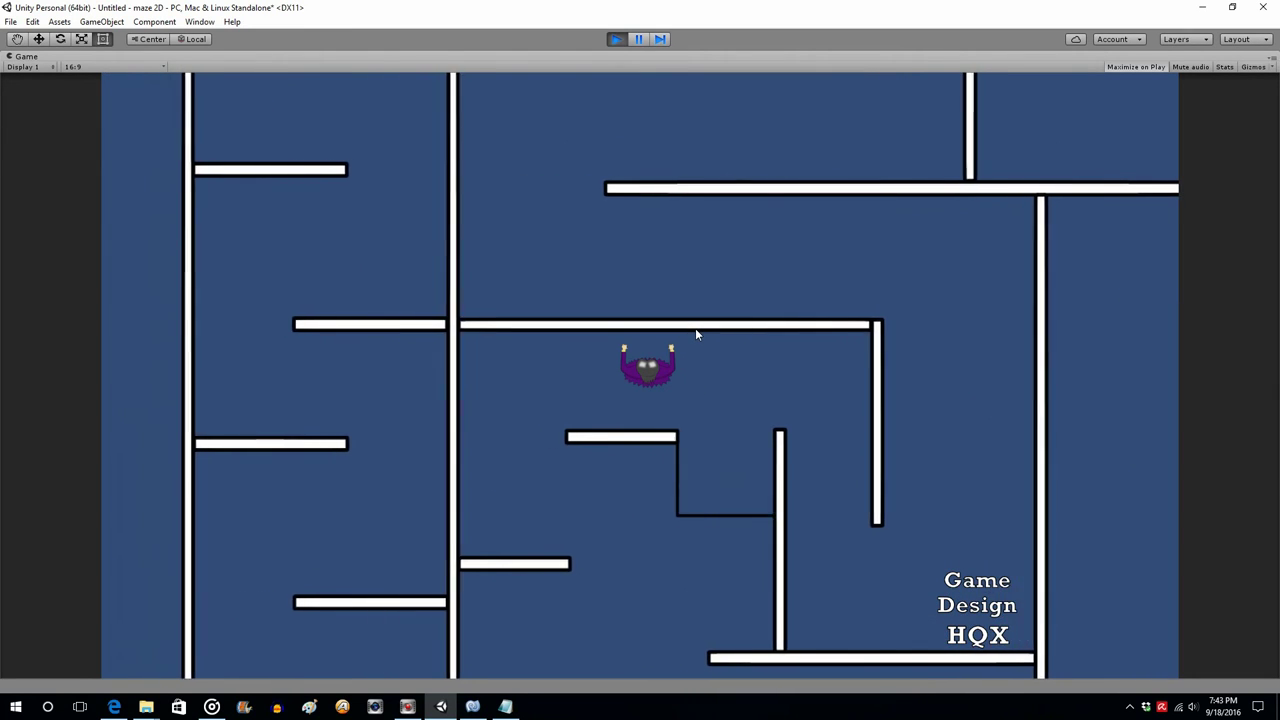
key(Right)
key(Down)
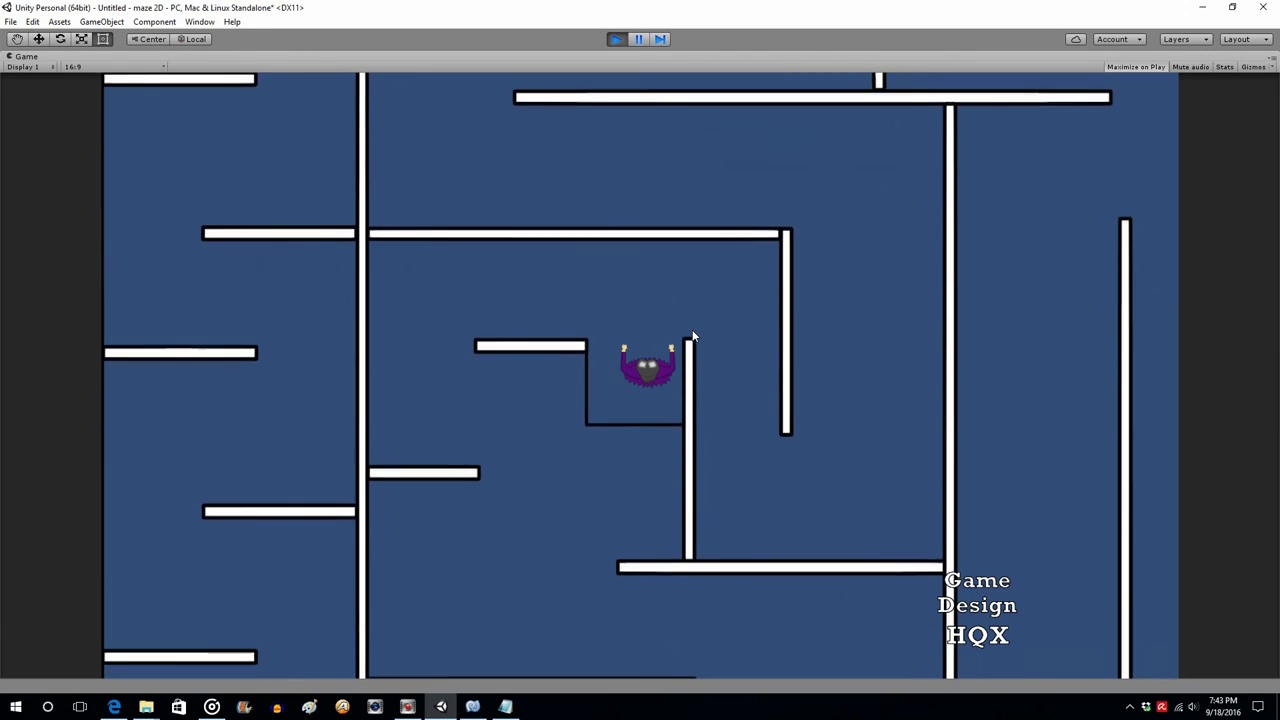
key(Left)
key(Up)
key(Right)
key(Left)
key(Down)
key(Down)
key(Right)
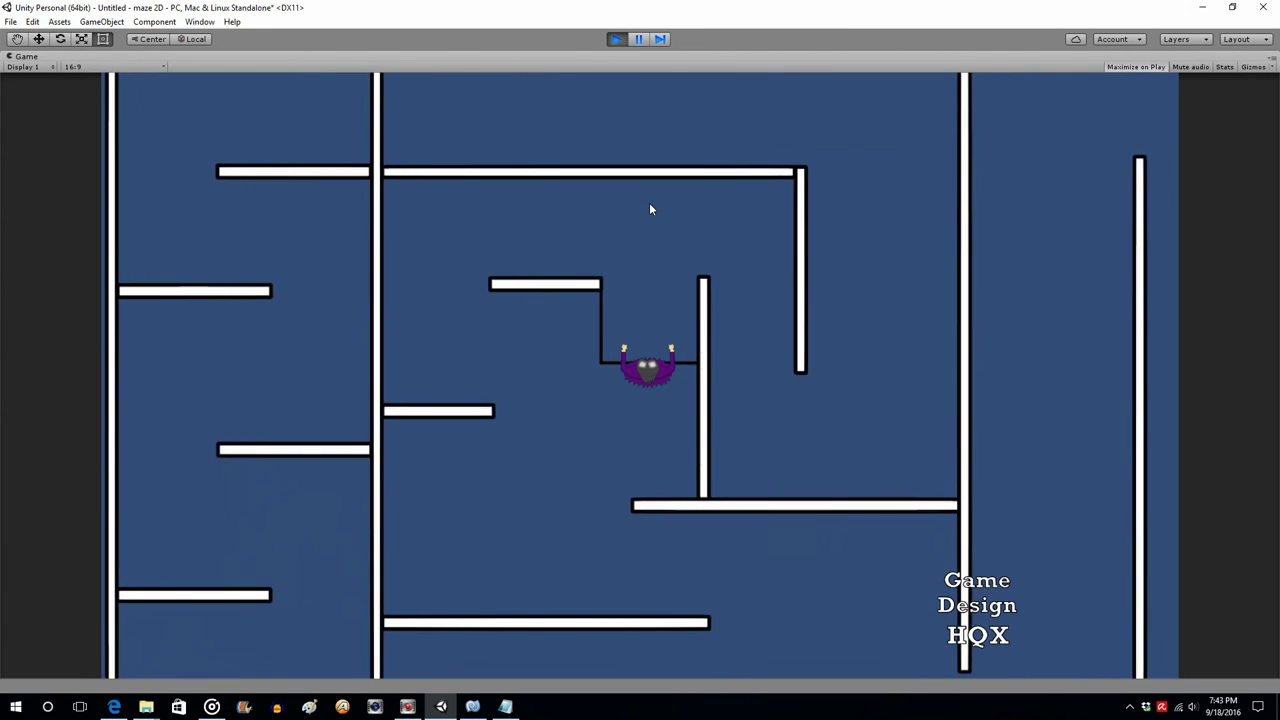
key(Up)
click(616, 39)
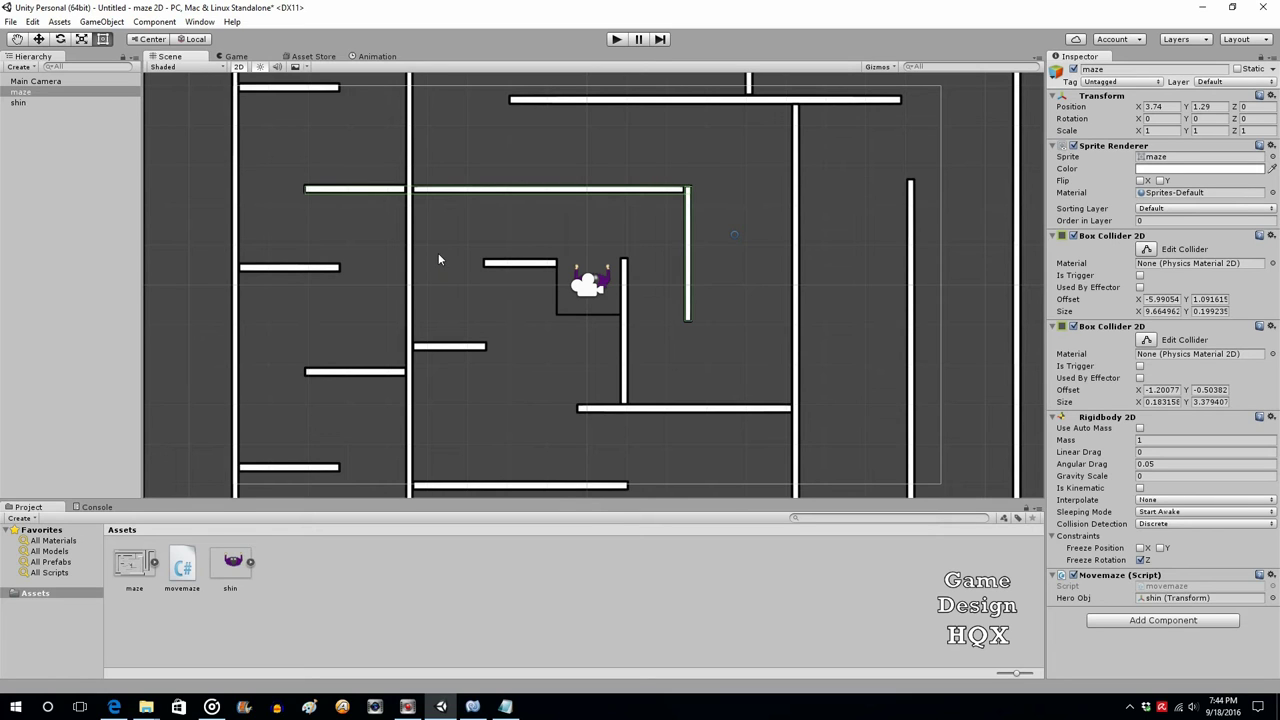
Step: Switch to the movemaze script and start a heroObj.transform.eulerAngles statement below the velocity line in the "w" block
click(472, 707)
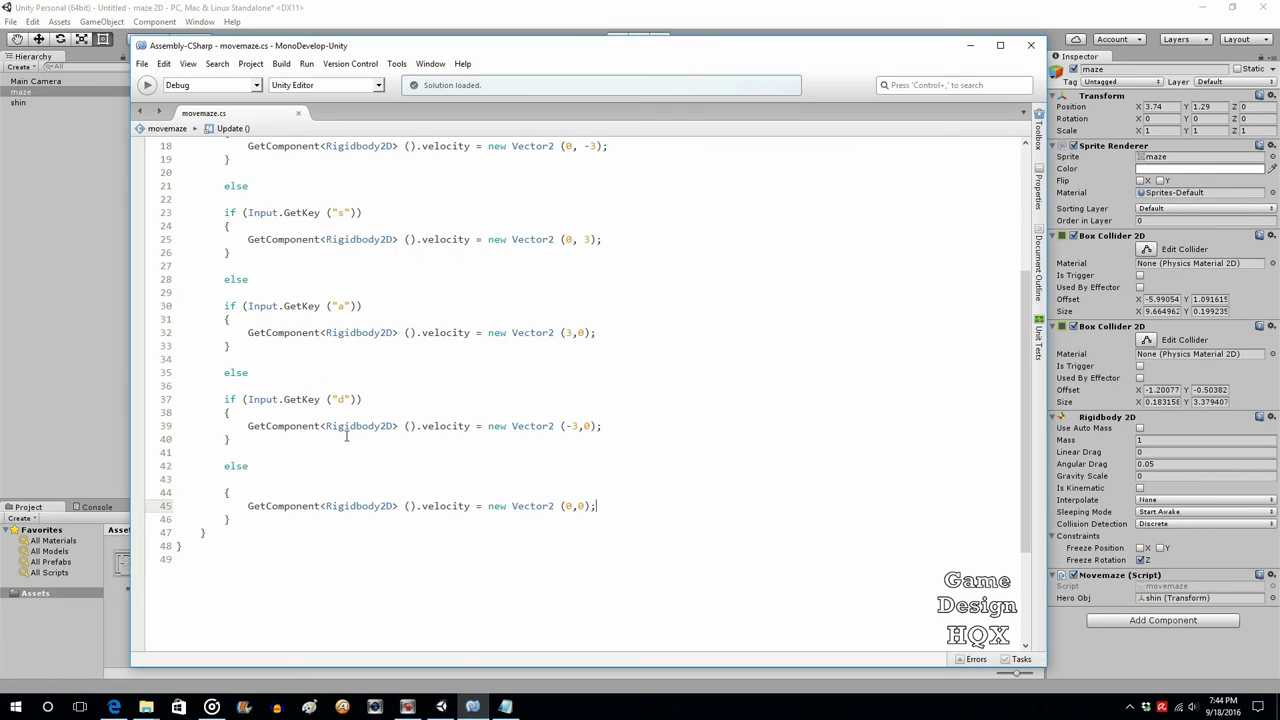
scroll(328, 345, up, 6)
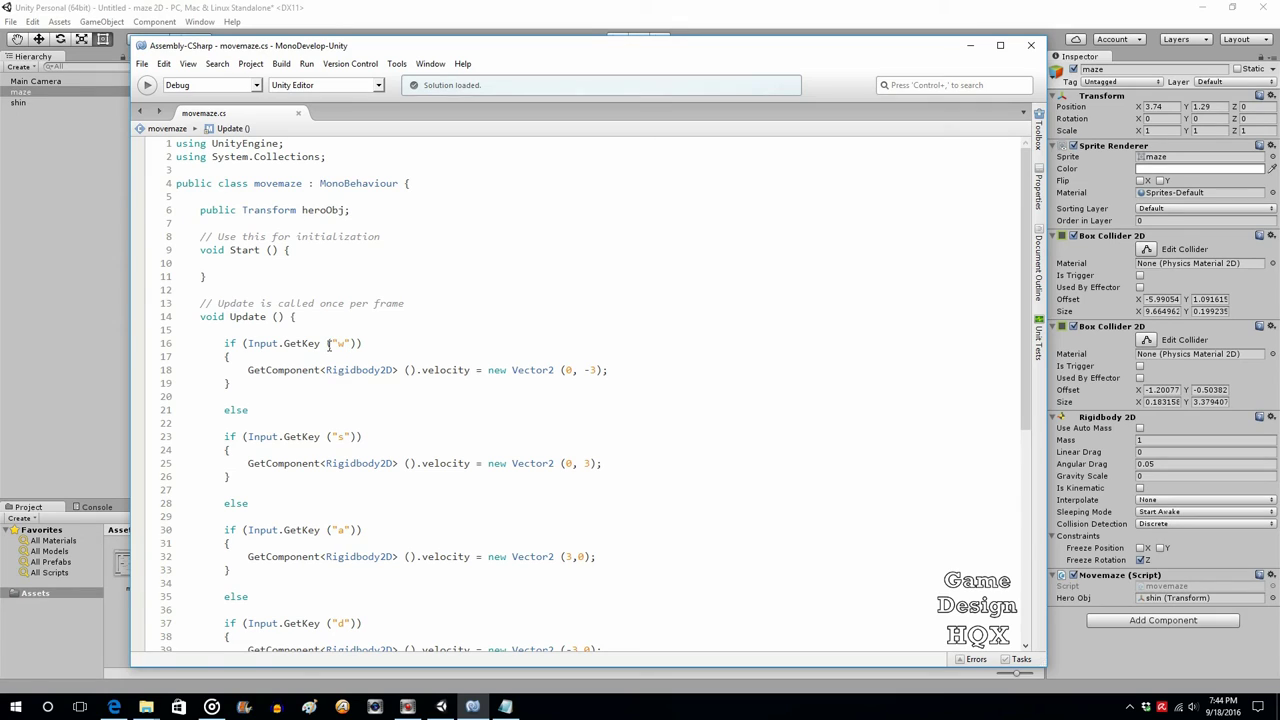
click(622, 370)
key(Return)
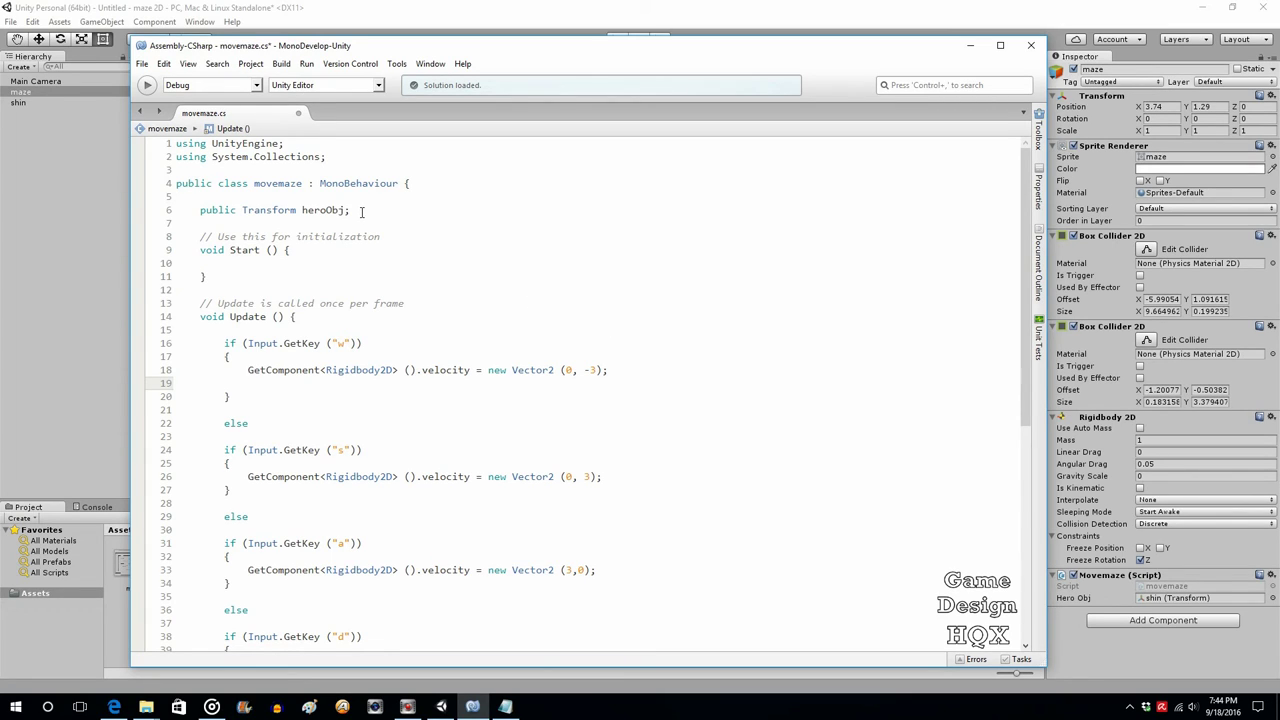
drag(361, 210, 299, 209)
click(260, 383)
text(hero)
key(Return)
text(.)
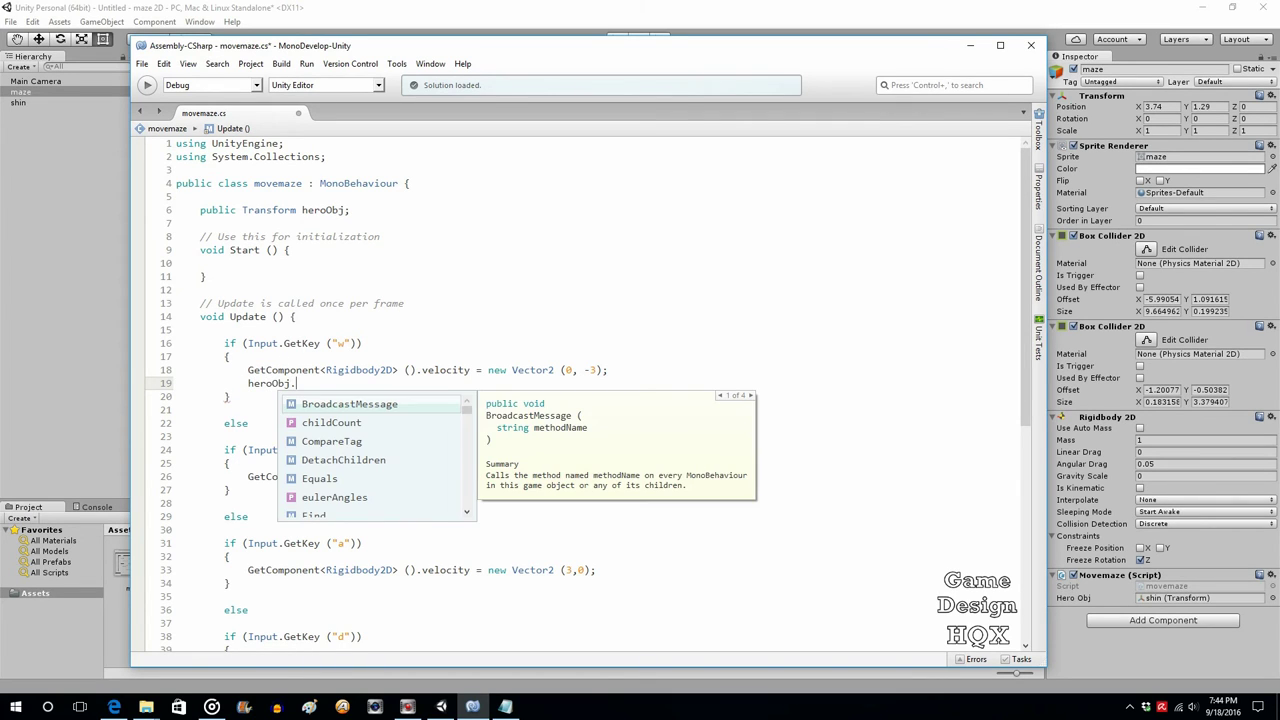
text(tran)
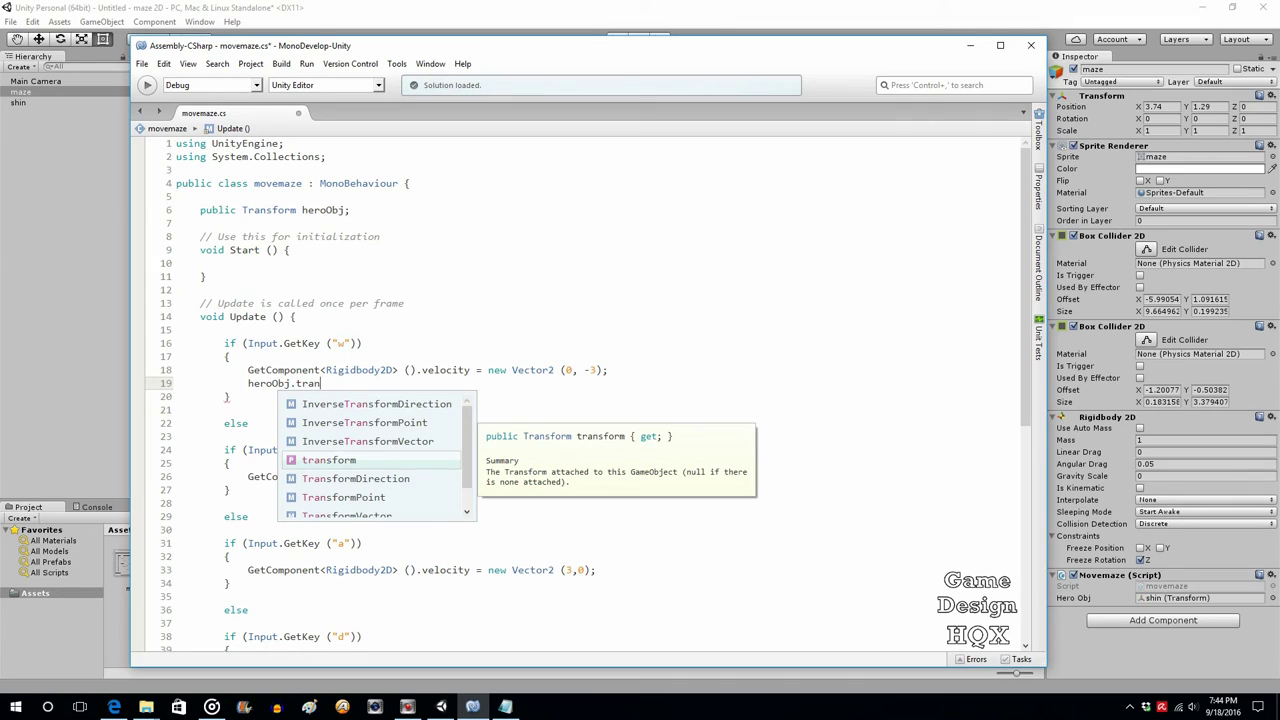
key(Return)
text(.eul)
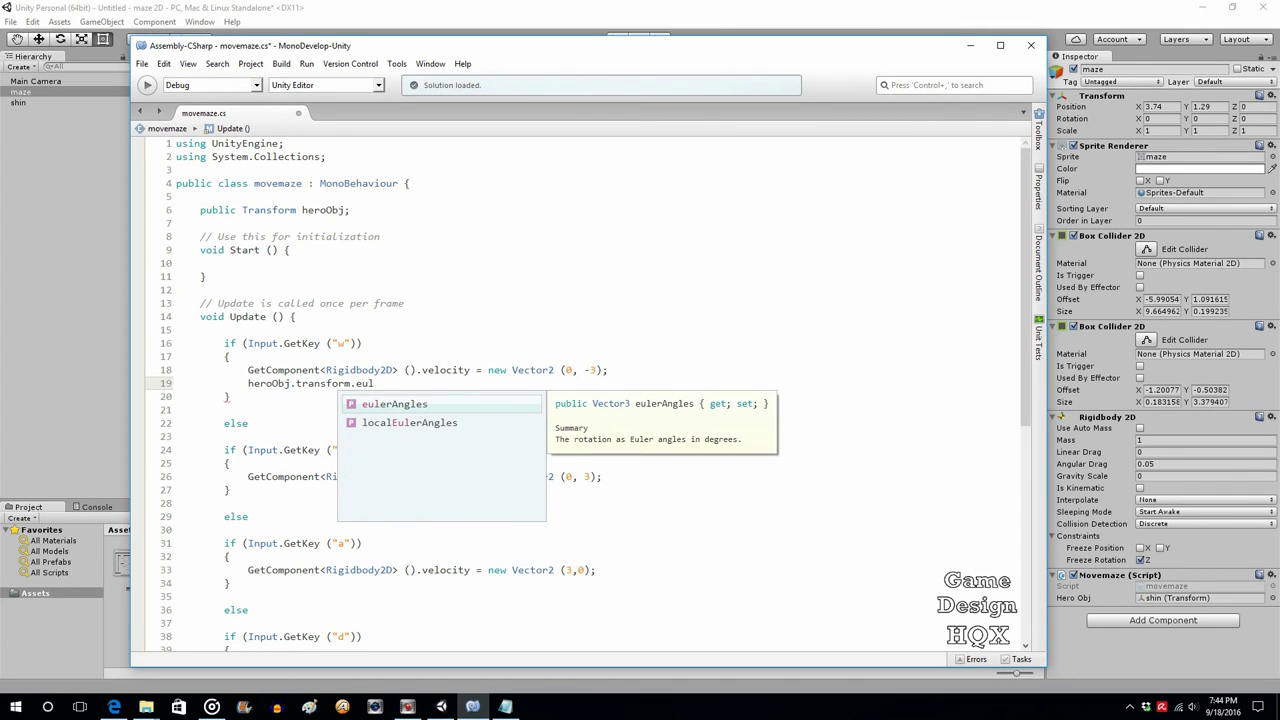
key(Return)
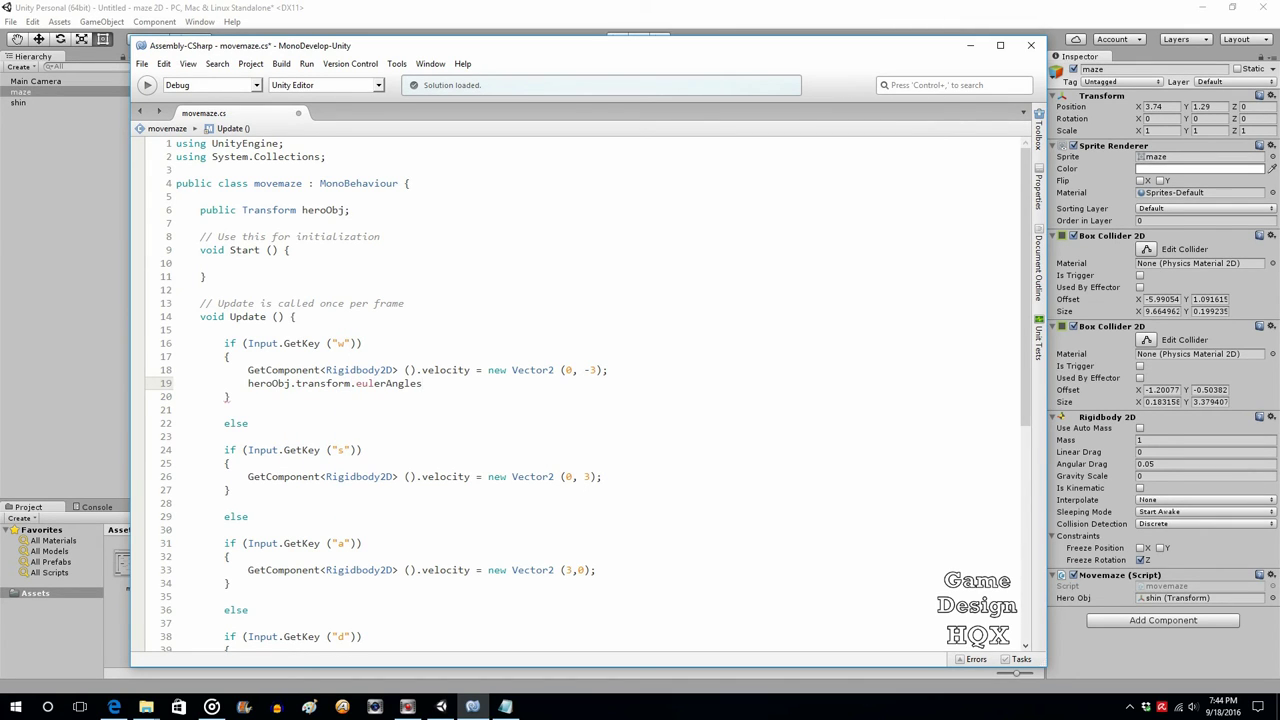
Step: Complete the statement by assigning new Vector3 (0, 0, 0) to heroObj's eulerAngles
text(= new vec)
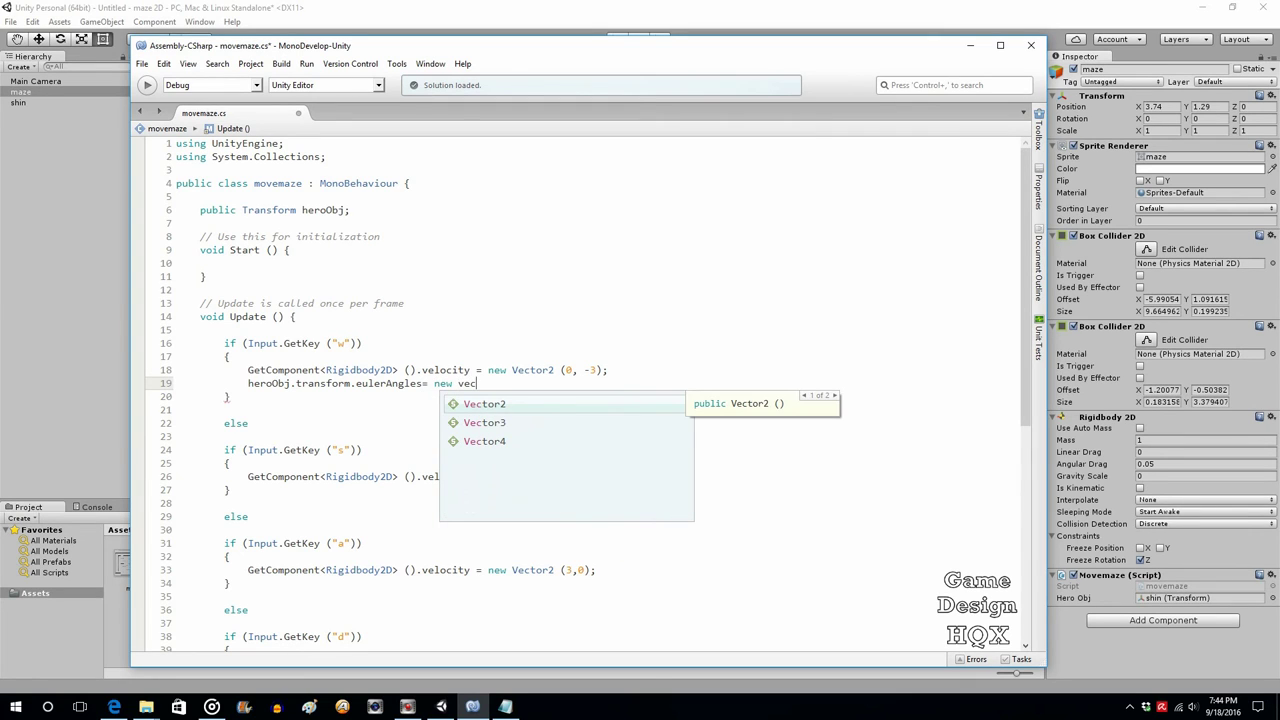
key(Down)
key(Return)
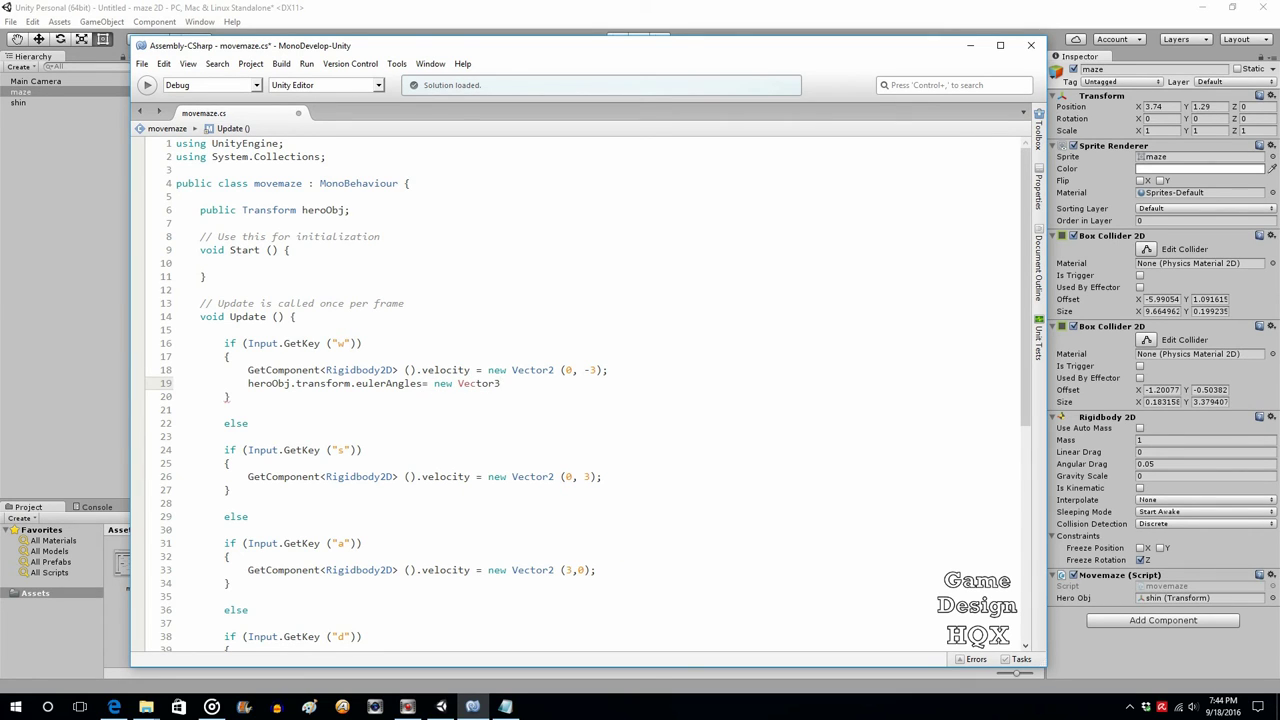
text(()
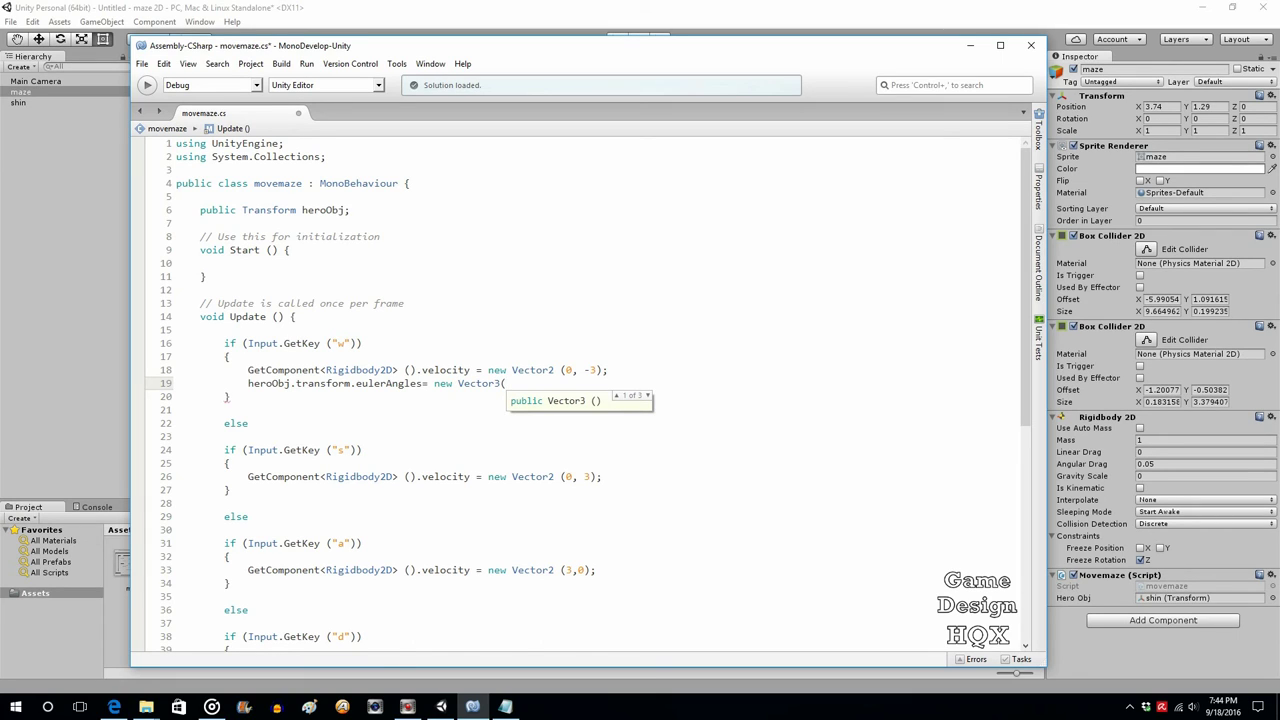
text(0)
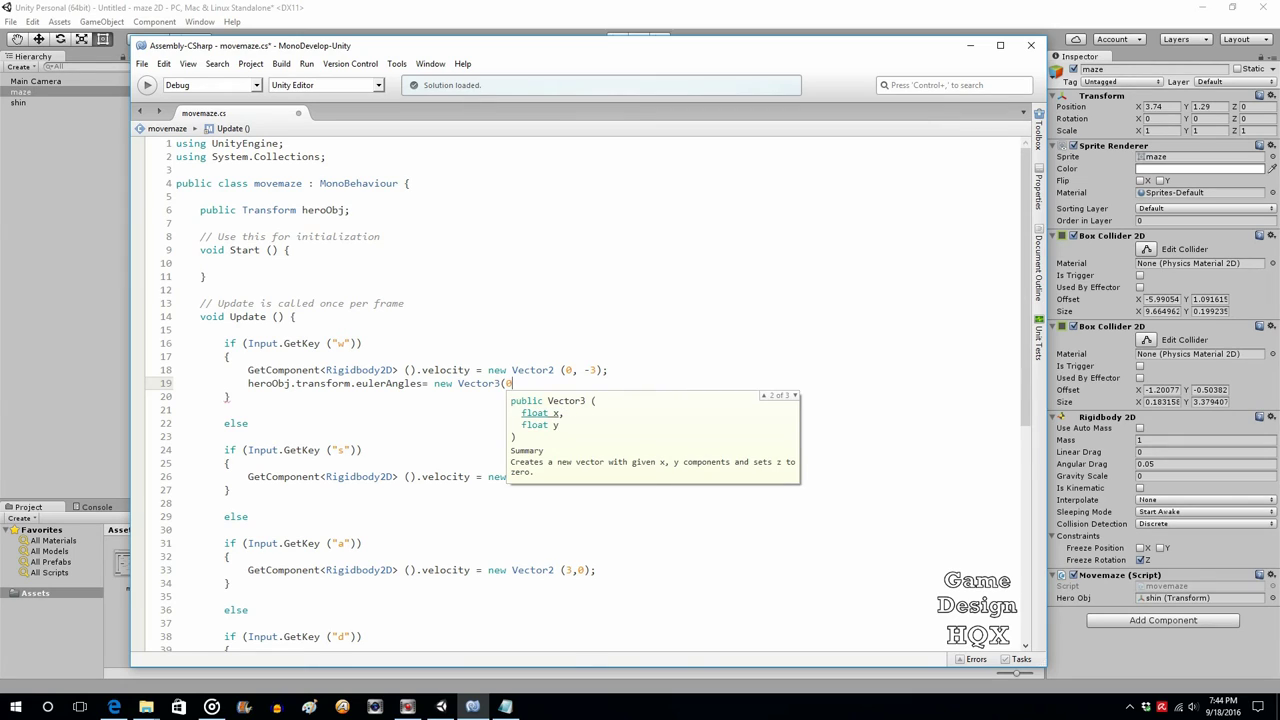
text(, 0, )
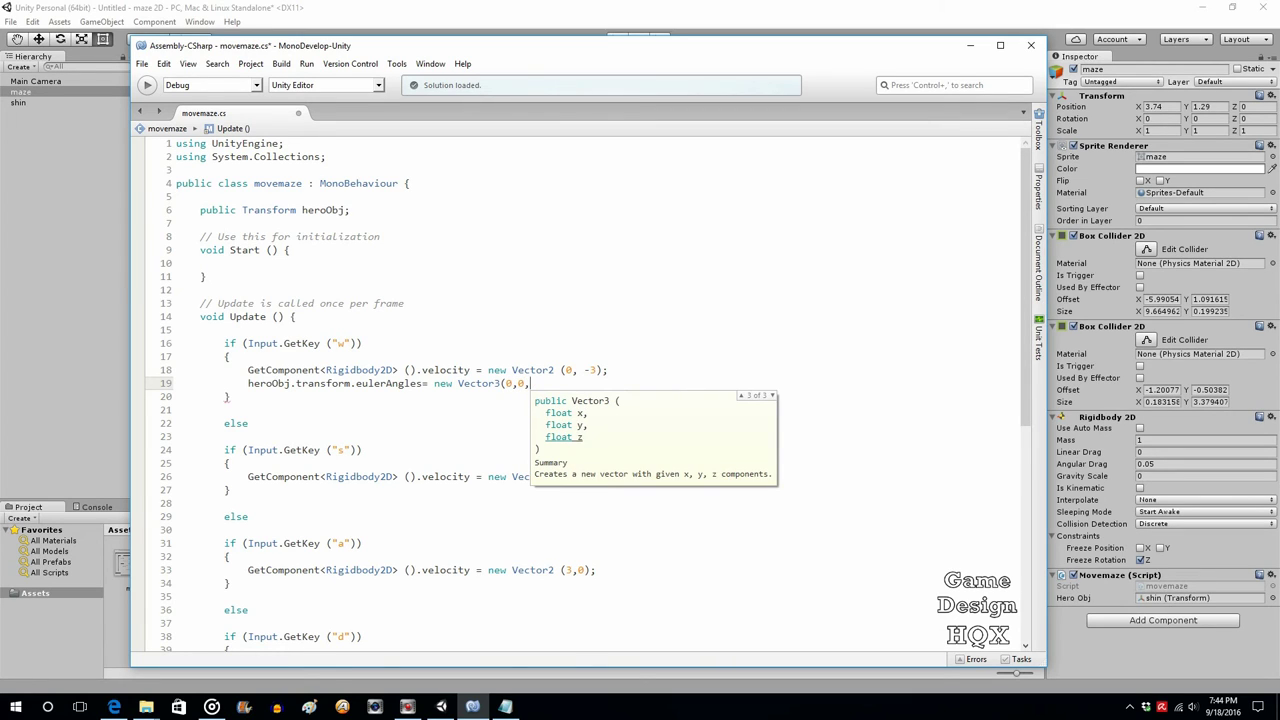
text(0);)
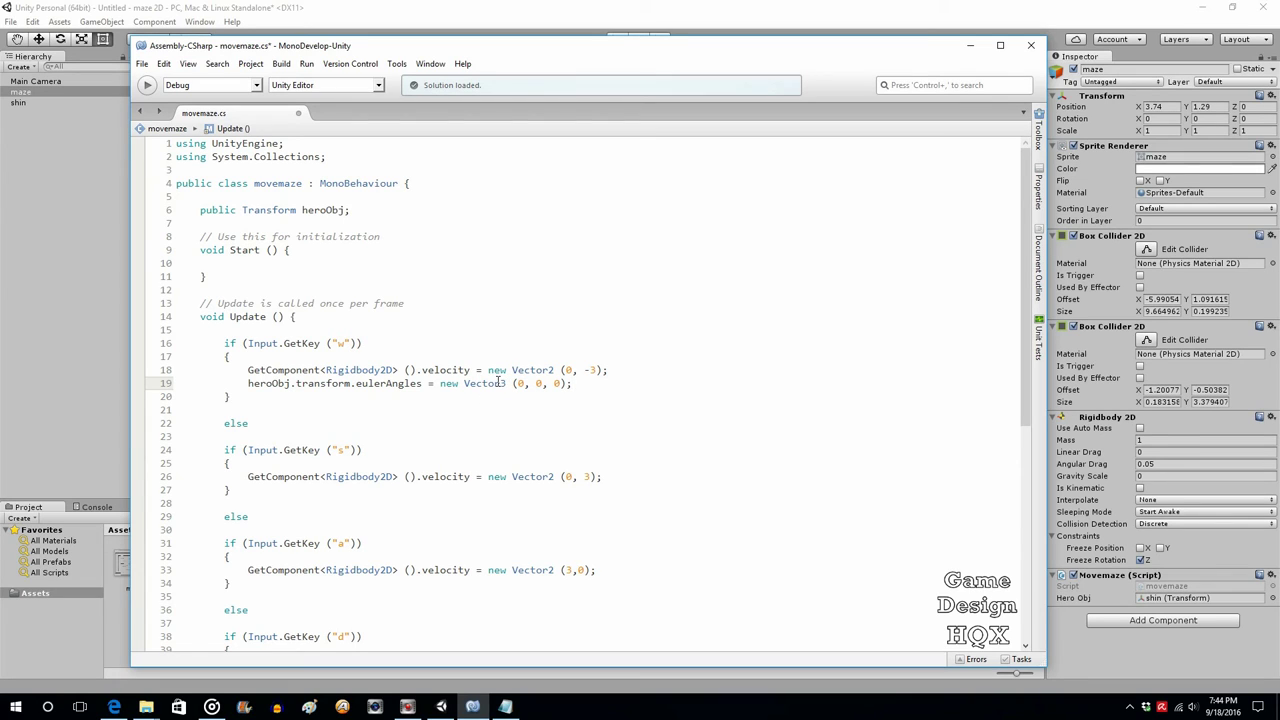
Step: Copy the whole heroObj.transform.eulerAngles line from the "w" block
click(563, 383)
drag(565, 383, 518, 383)
scroll(528, 380, down, 1)
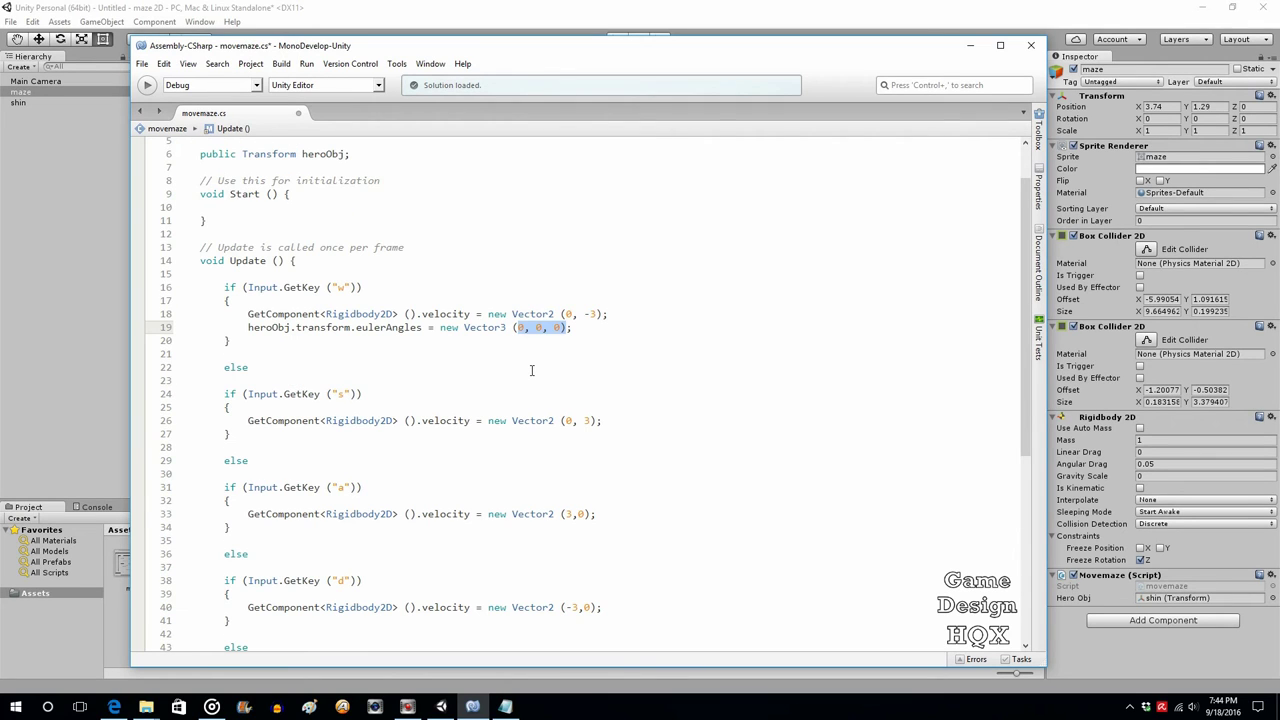
double_click(568, 327)
click(592, 328)
drag(586, 328, 247, 328)
key(ctrl+c)
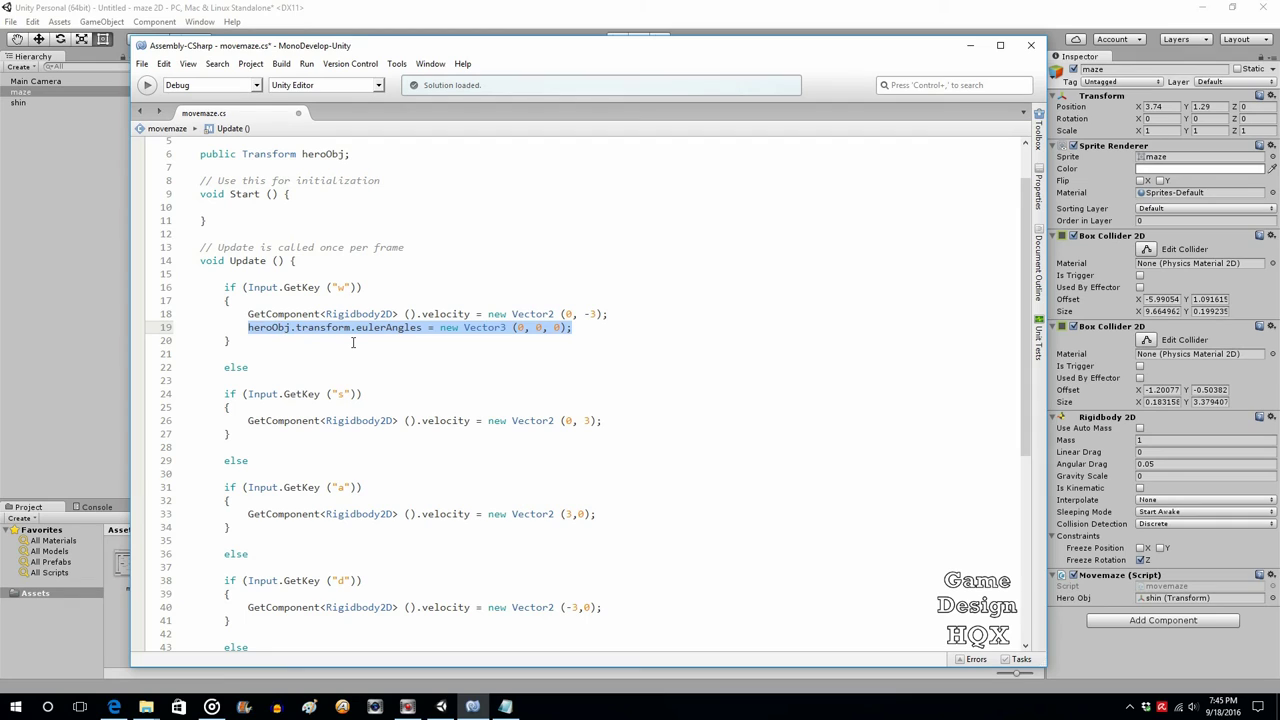
Step: Add the copied rotation line to the "s" block, align its indentation, and set its z angle to 180
click(631, 419)
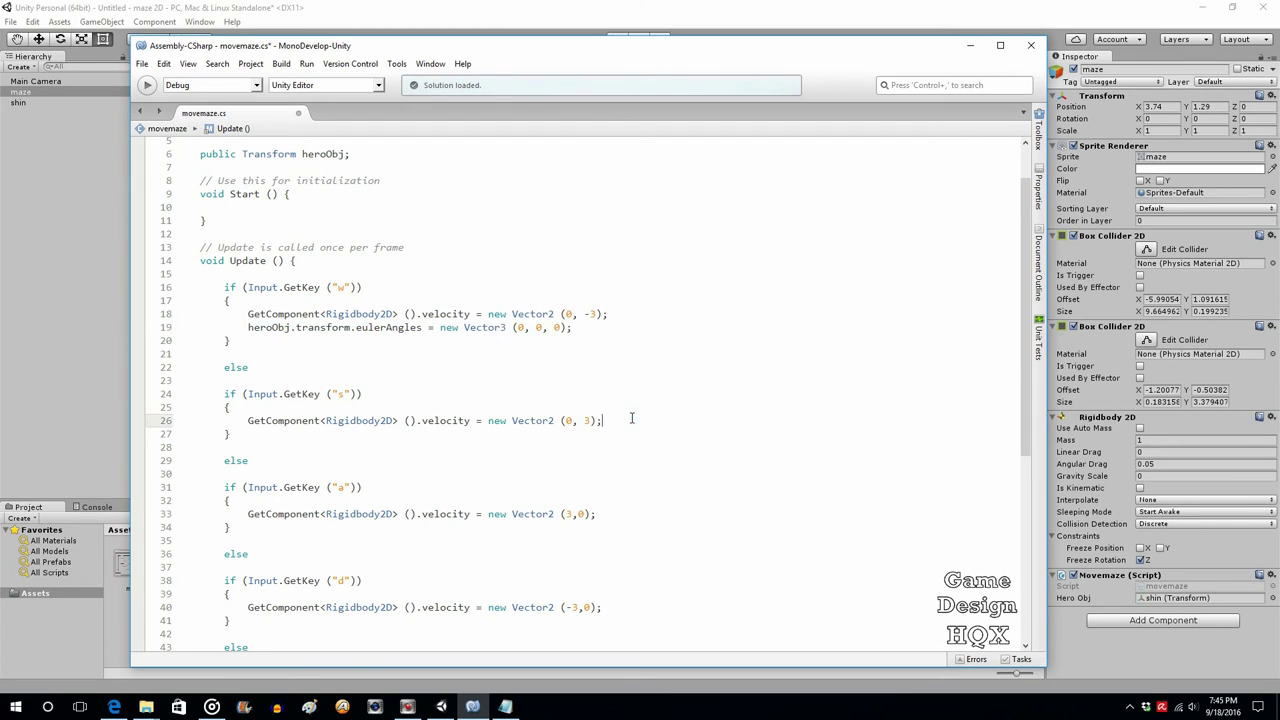
key(Return)
key(ctrl+v)
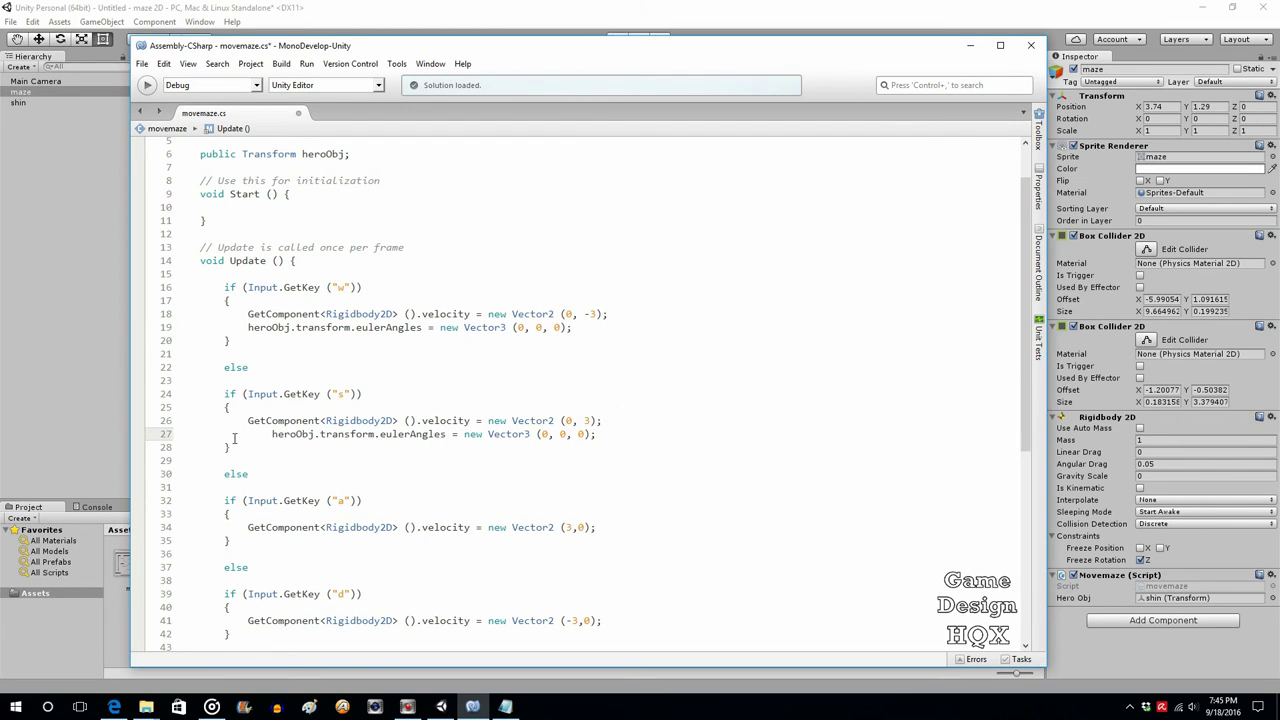
click(270, 433)
key(BackSpace)
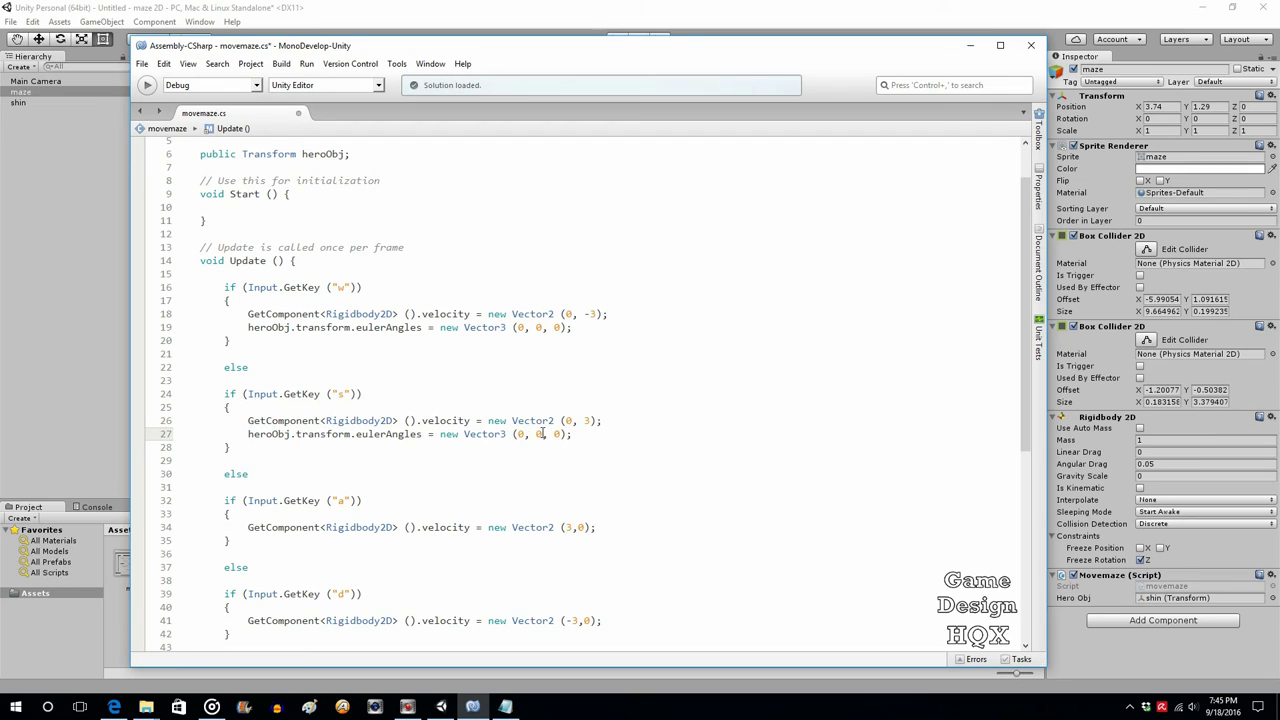
click(554, 434)
text(19)
key(BackSpace)
text(8)
Step: Add the copied rotation line to the "a" block, align its indentation, and set its z angle to 90
scroll(615, 395, down, 2)
click(622, 474)
key(Return)
key(ctrl+v)
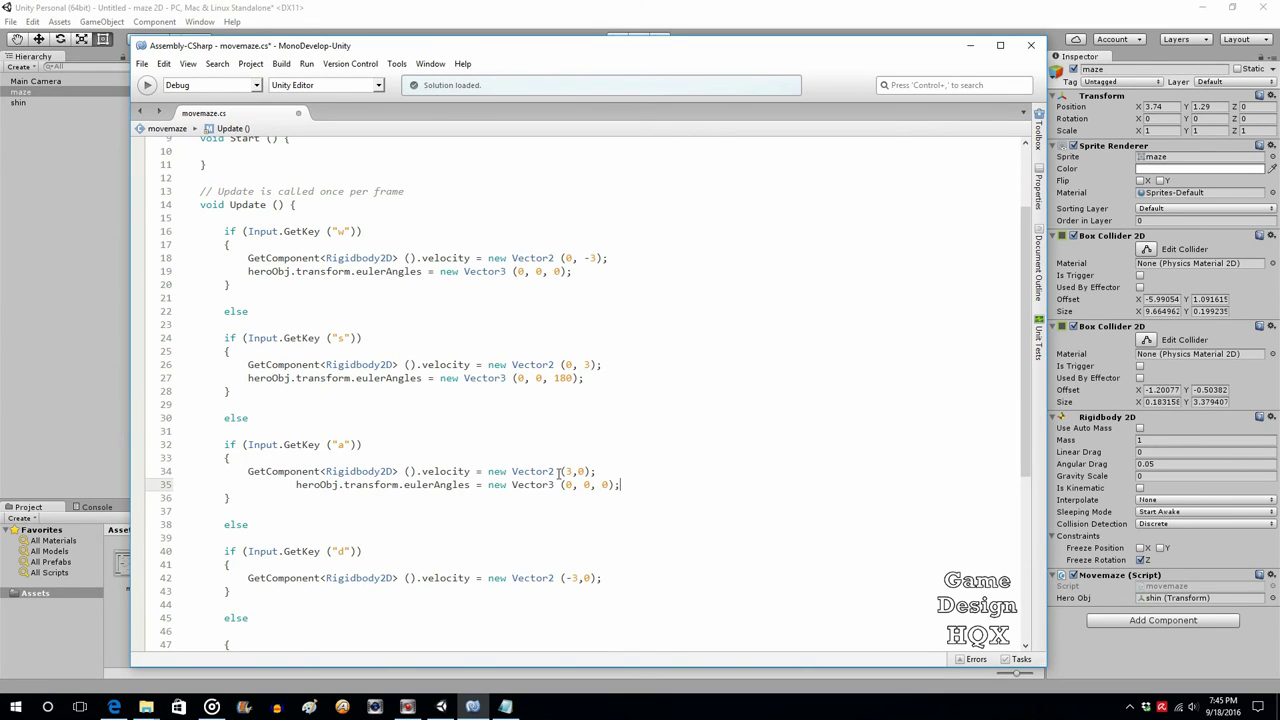
click(296, 485)
key(BackSpace)
key(BackSpace)
double_click(557, 485)
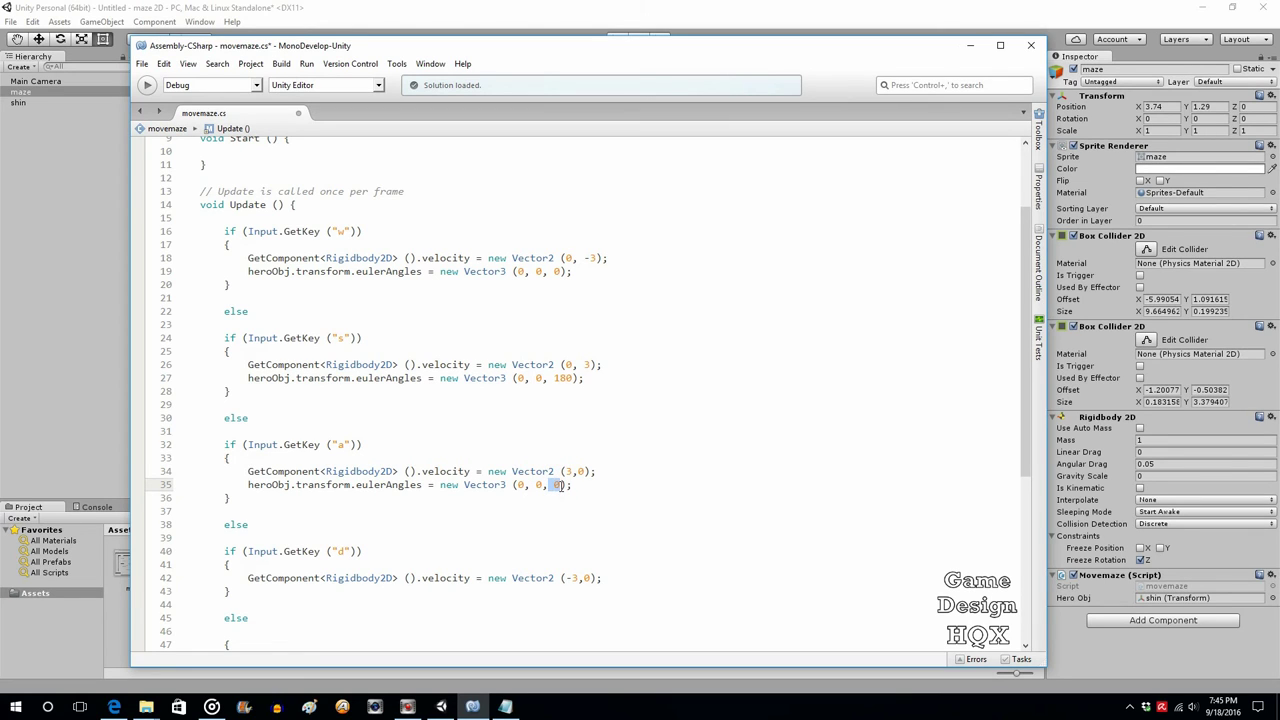
text(90)
Step: Add the copied rotation line to the "d" block, align its indentation, and set its z angle to -90
scroll(553, 472, down, 2)
click(614, 521)
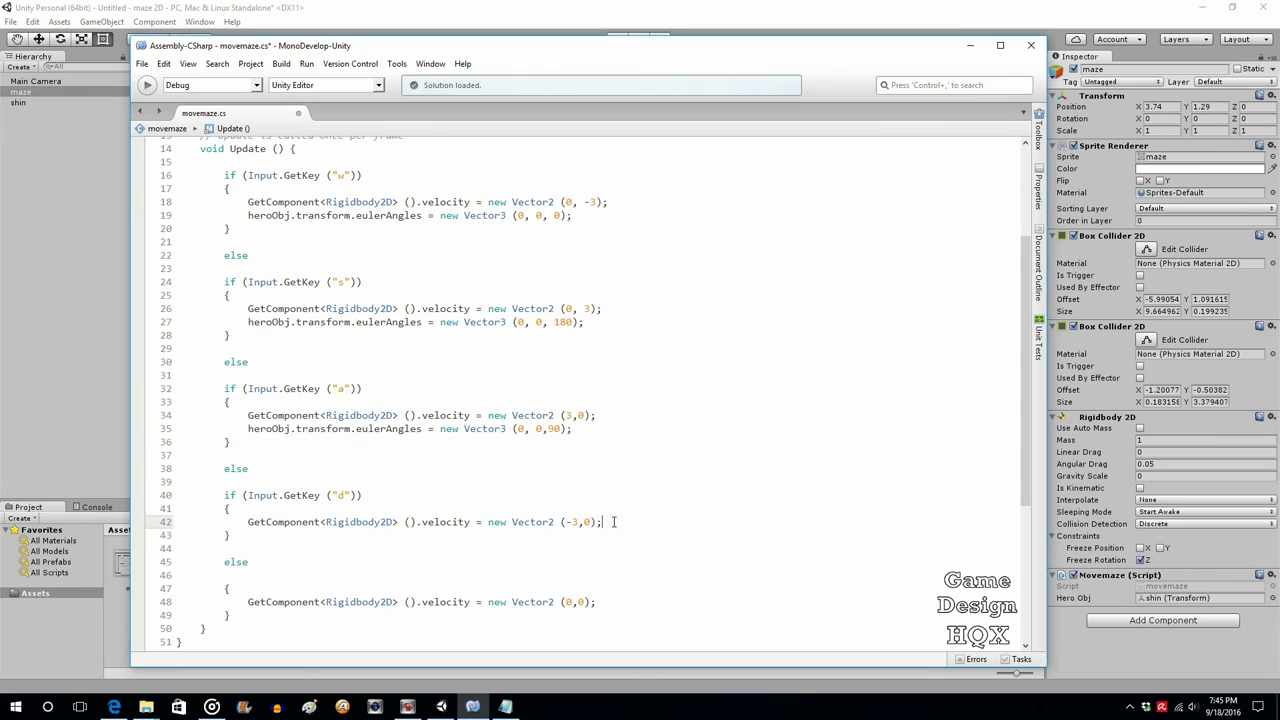
key(Return)
key(ctrl+v)
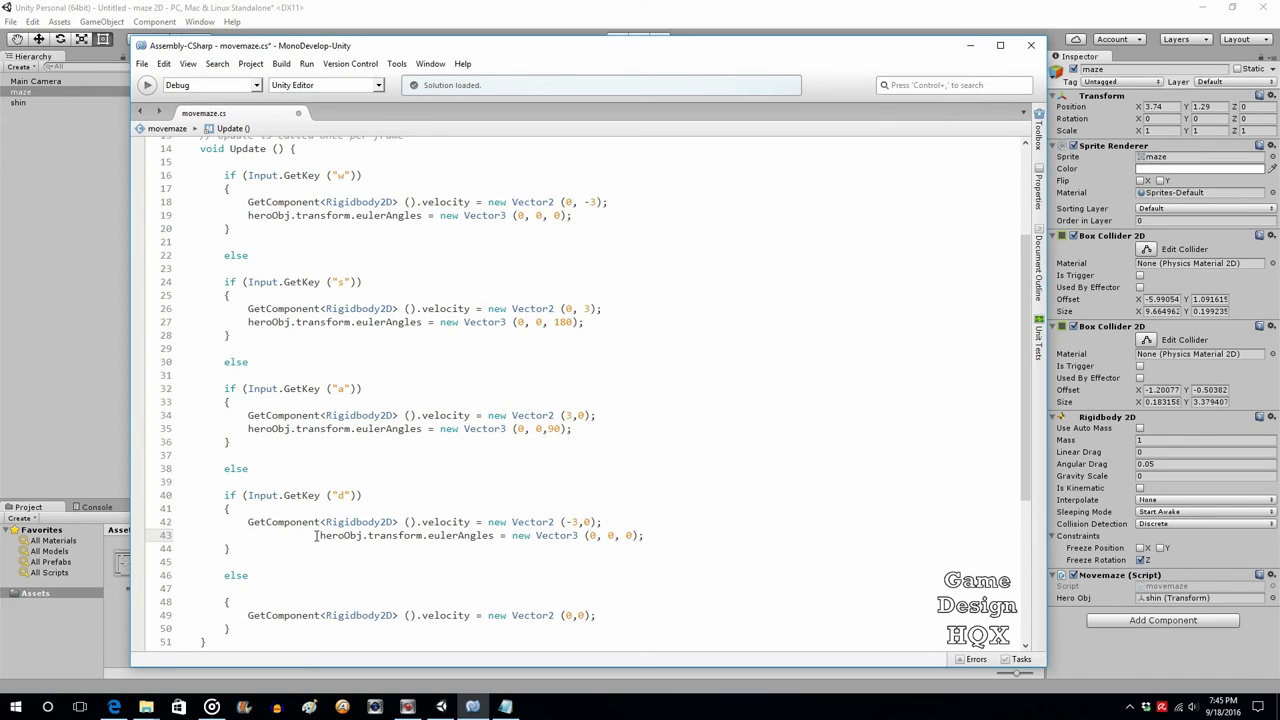
key(BackSpace)
key(BackSpace)
key(BackSpace)
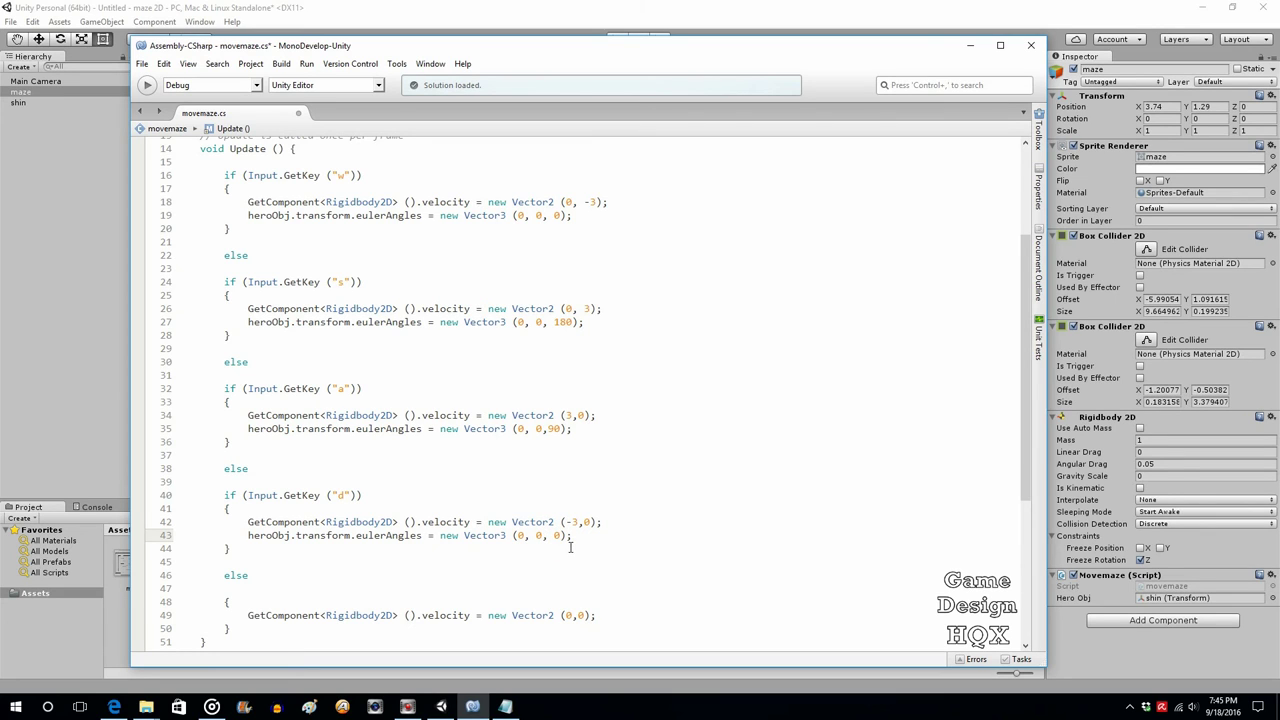
double_click(557, 535)
text(-90)
Step: Check the velocity line in the final else block, save the movemaze script, and return to Unity
scroll(587, 490, down, 4)
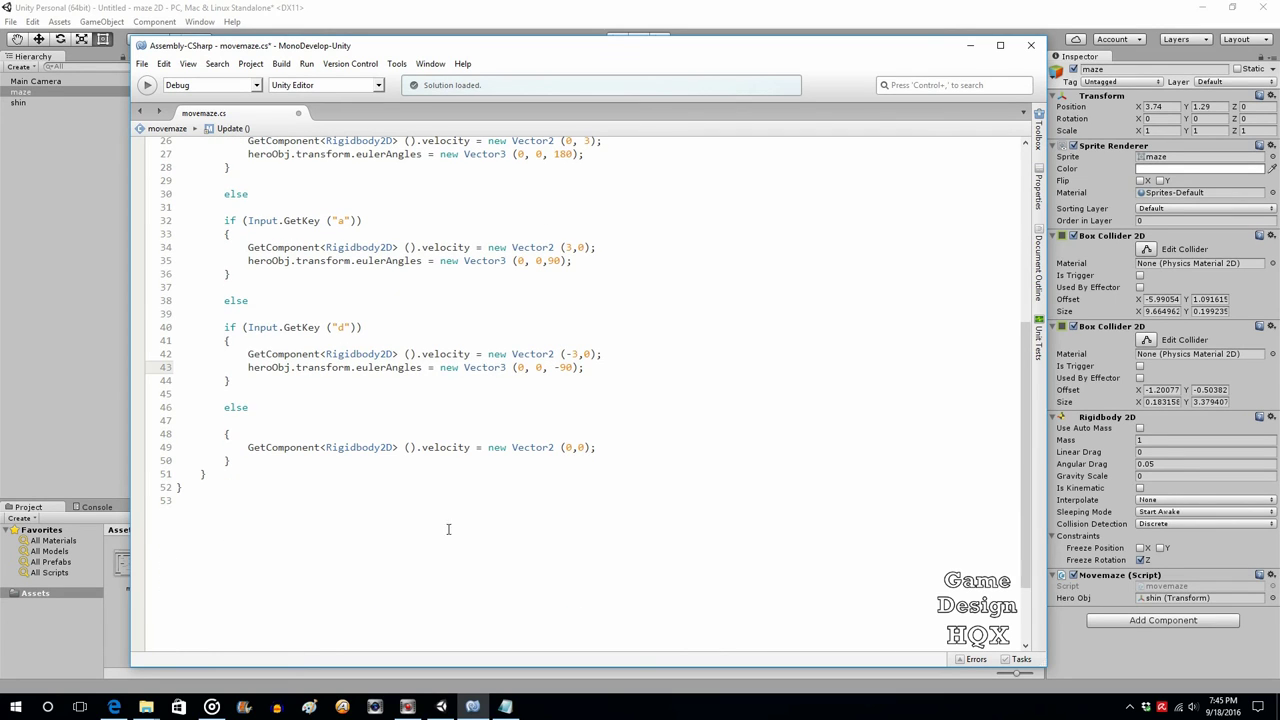
drag(597, 448, 245, 445)
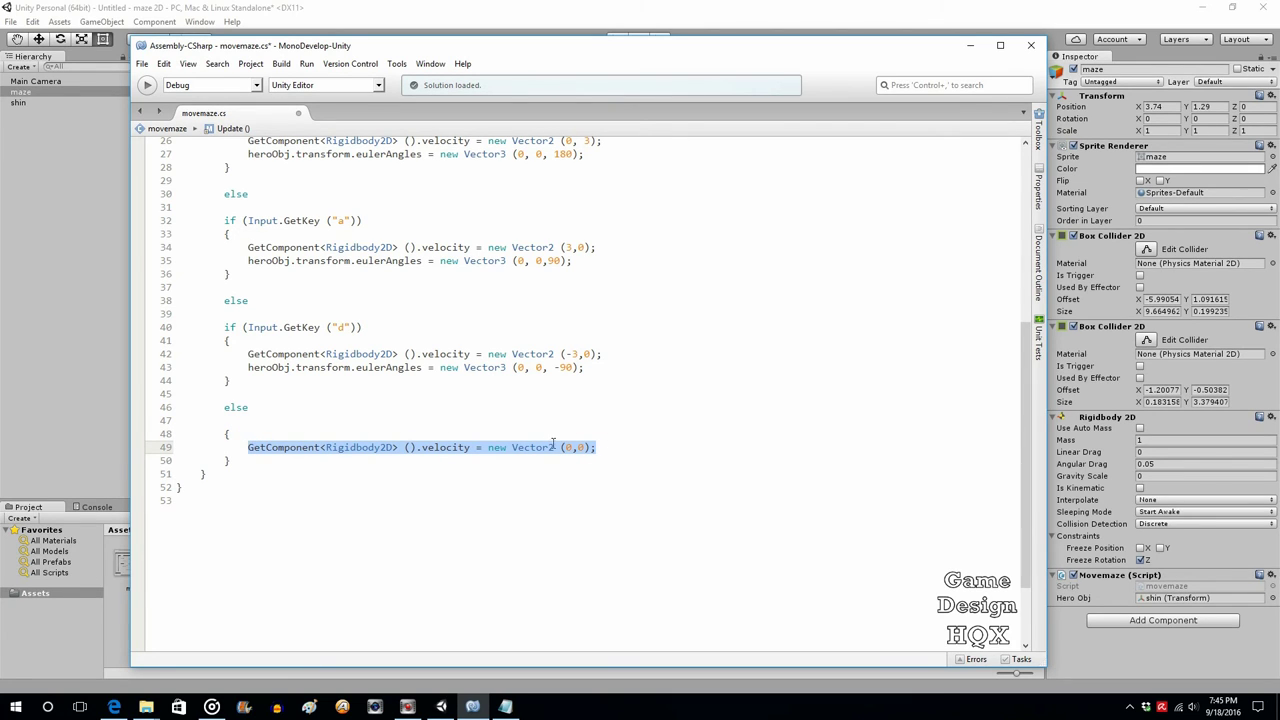
click(619, 446)
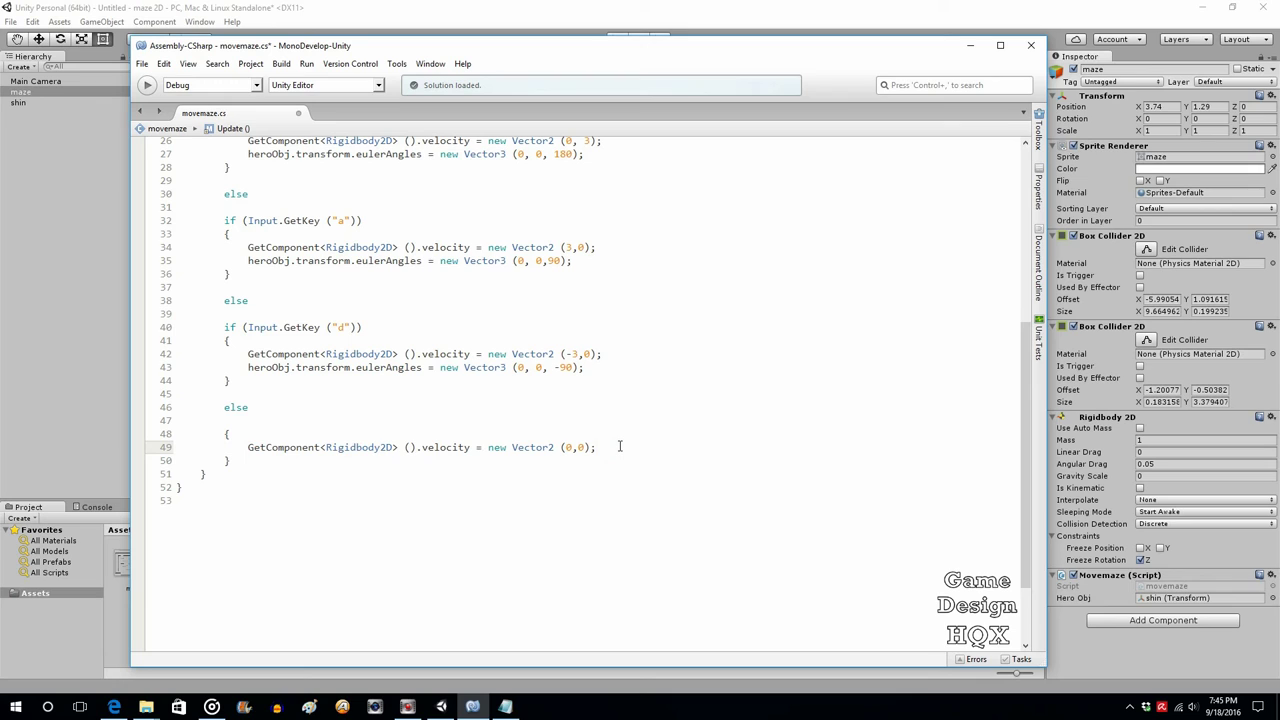
click(141, 64)
click(152, 117)
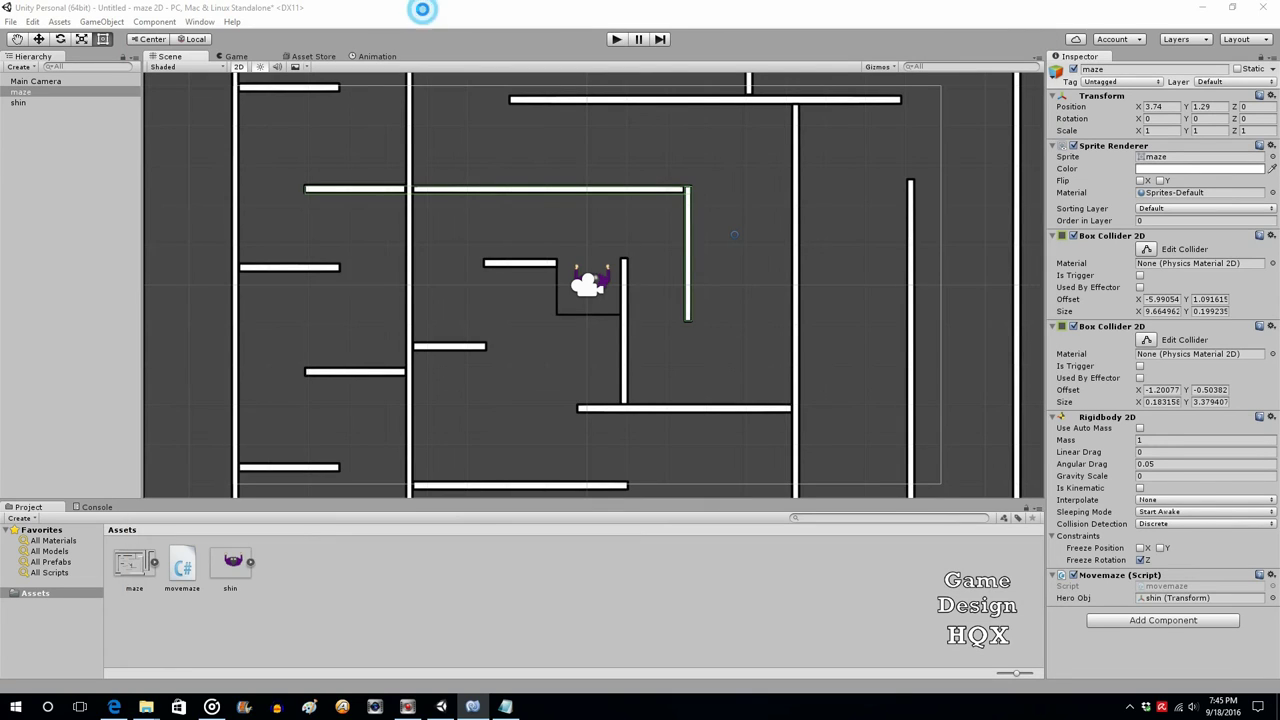
click(428, 15)
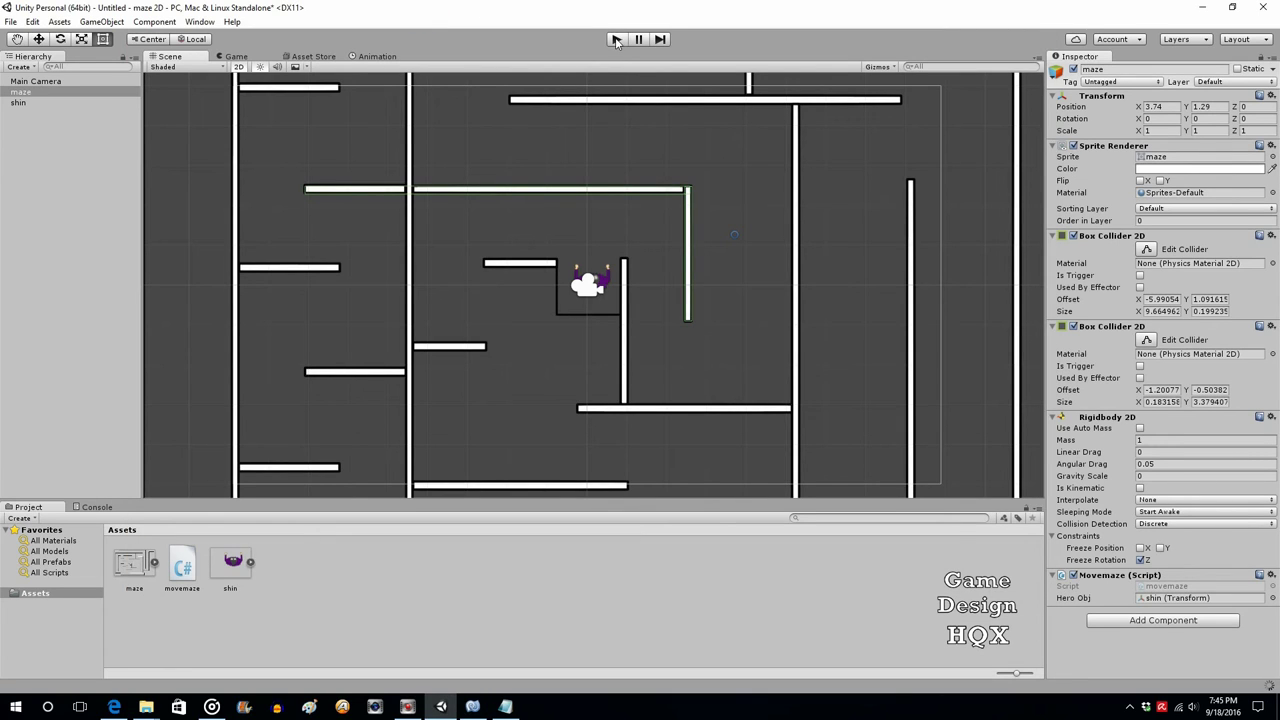
Step: Play-test the maze by moving in all four directions to check shin's rotation and wall collisions, then stop the game
click(616, 39)
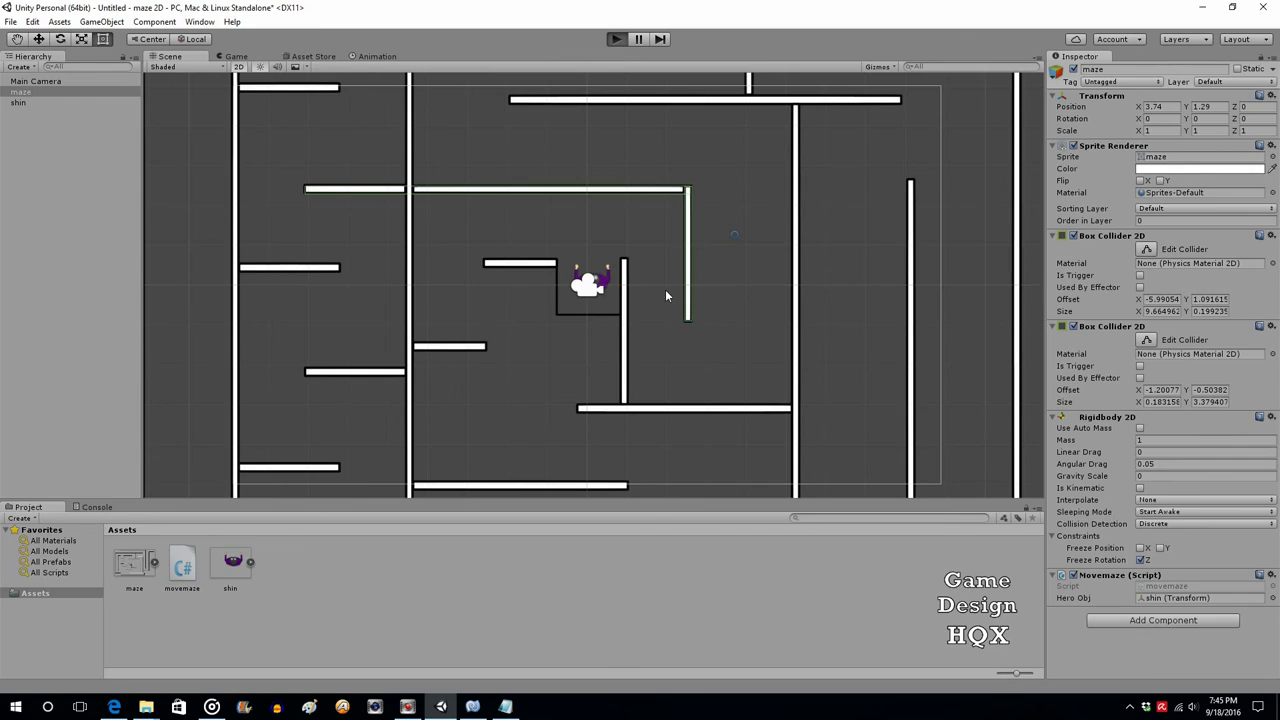
key(Up)
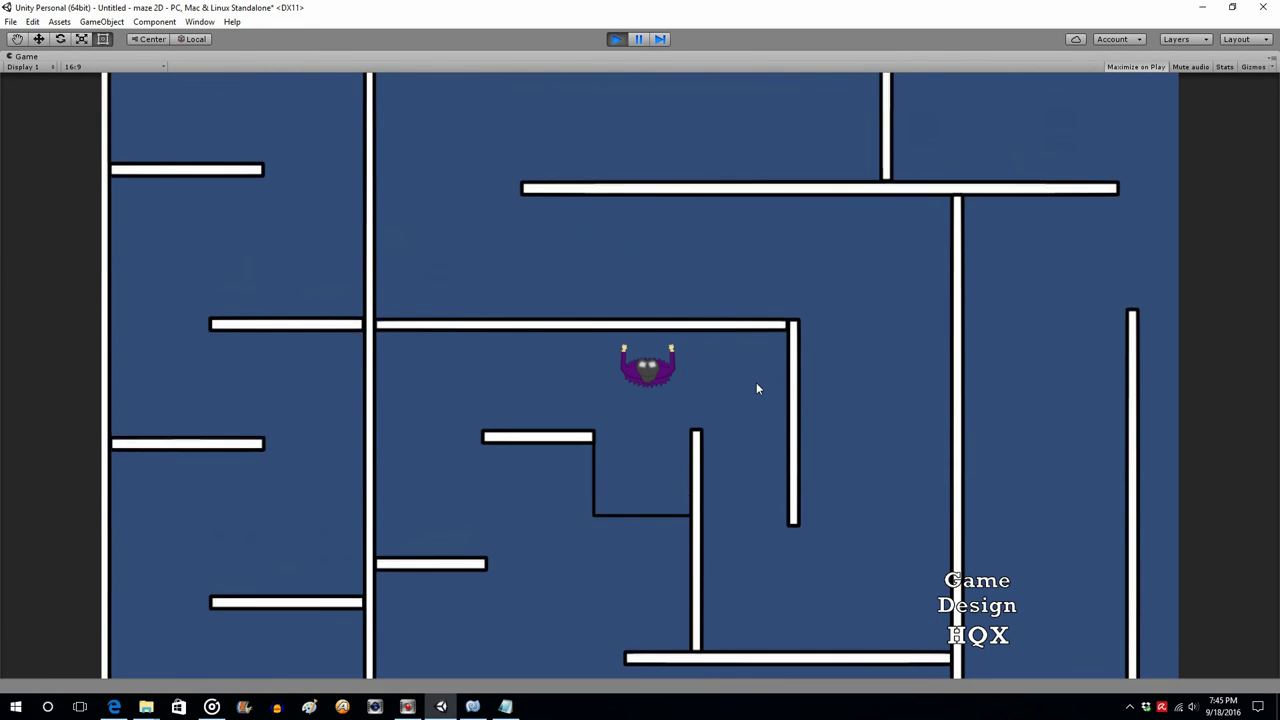
key(Left)
key(Right)
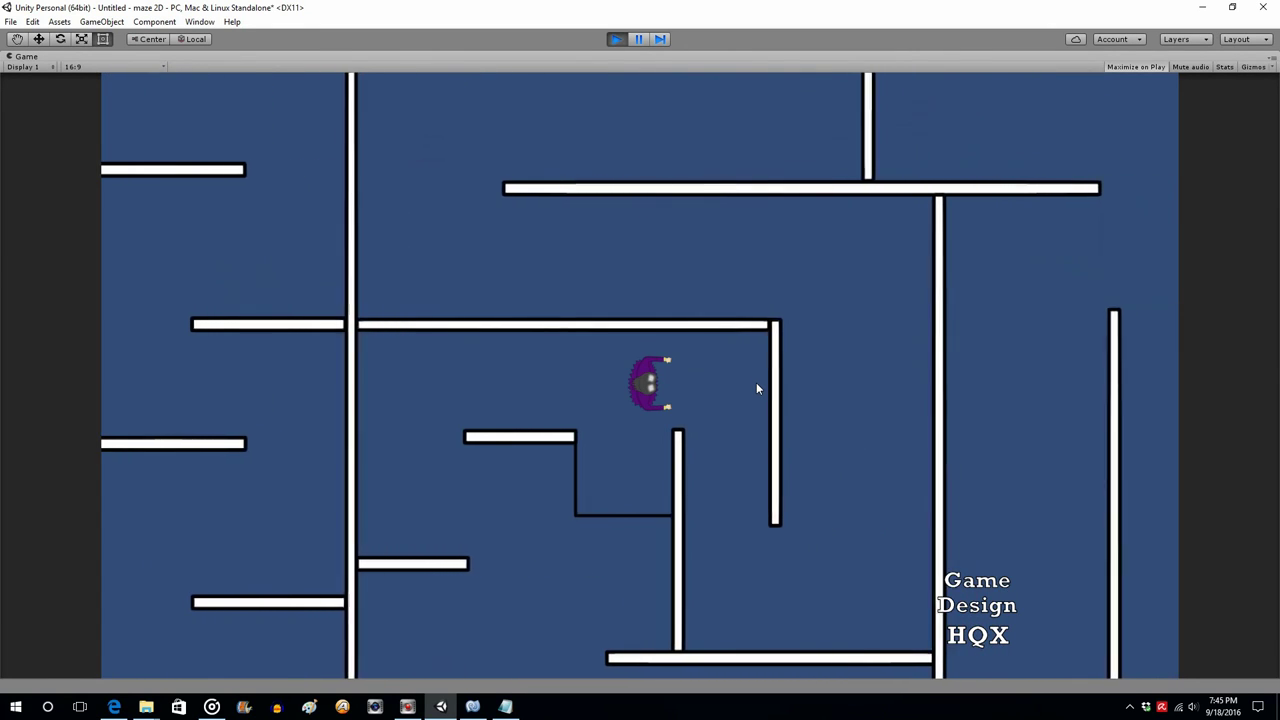
key(Left)
key(Right)
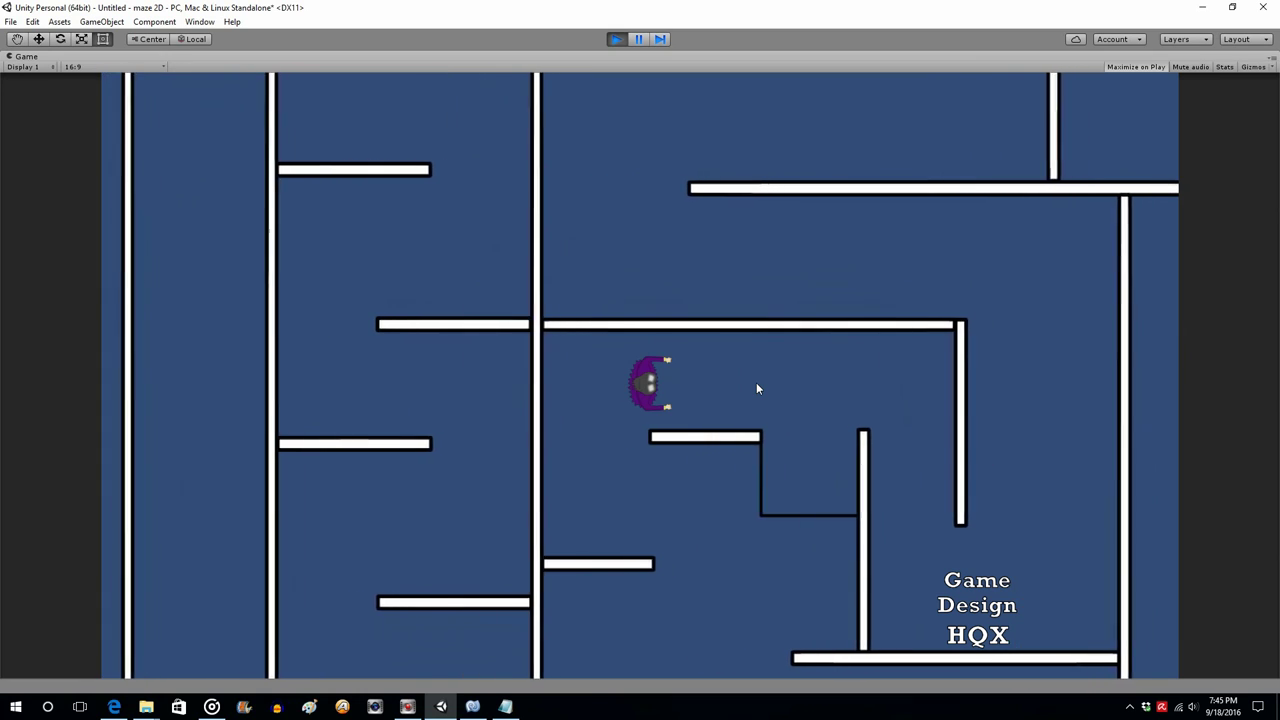
key(Right)
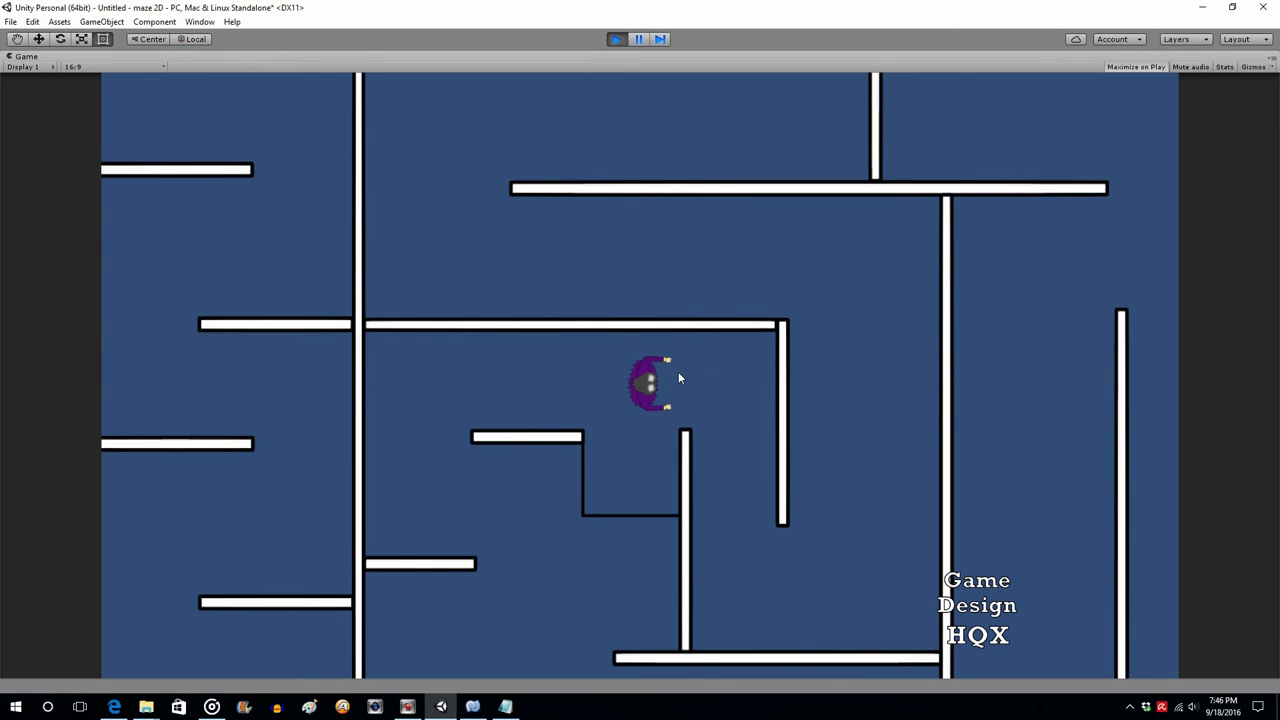
key(Down)
key(Left)
key(Up)
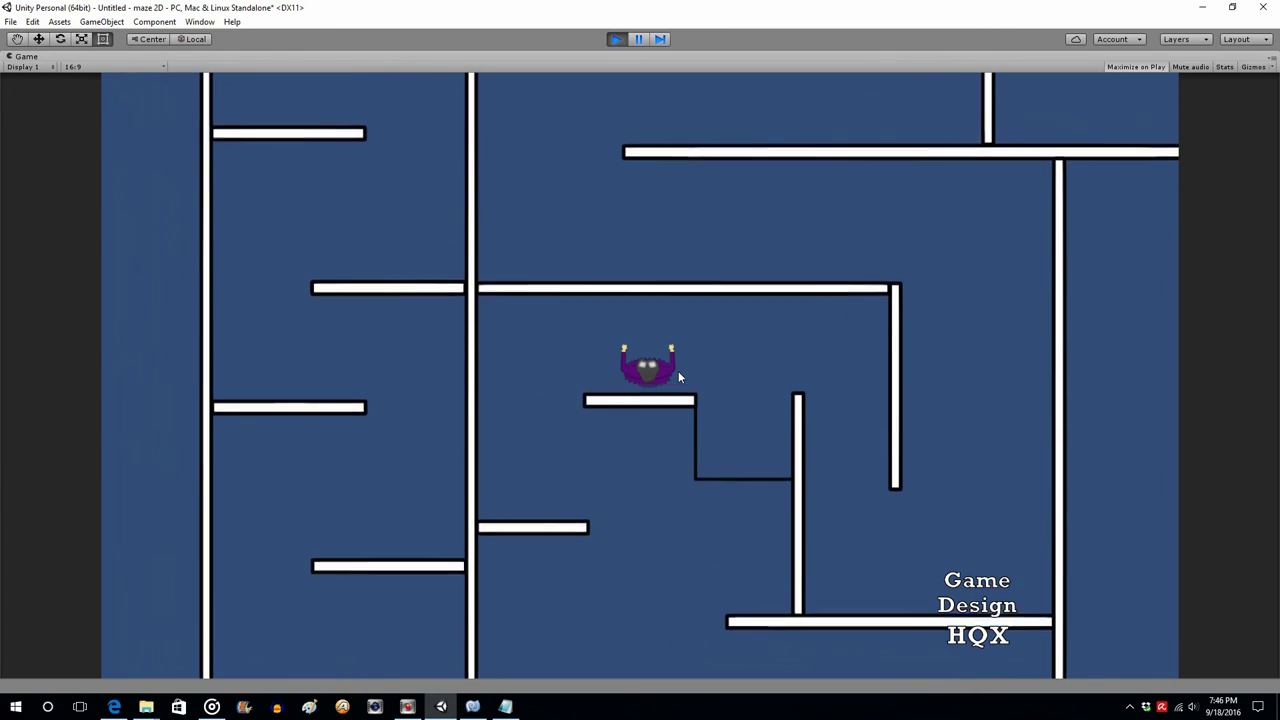
key(Right)
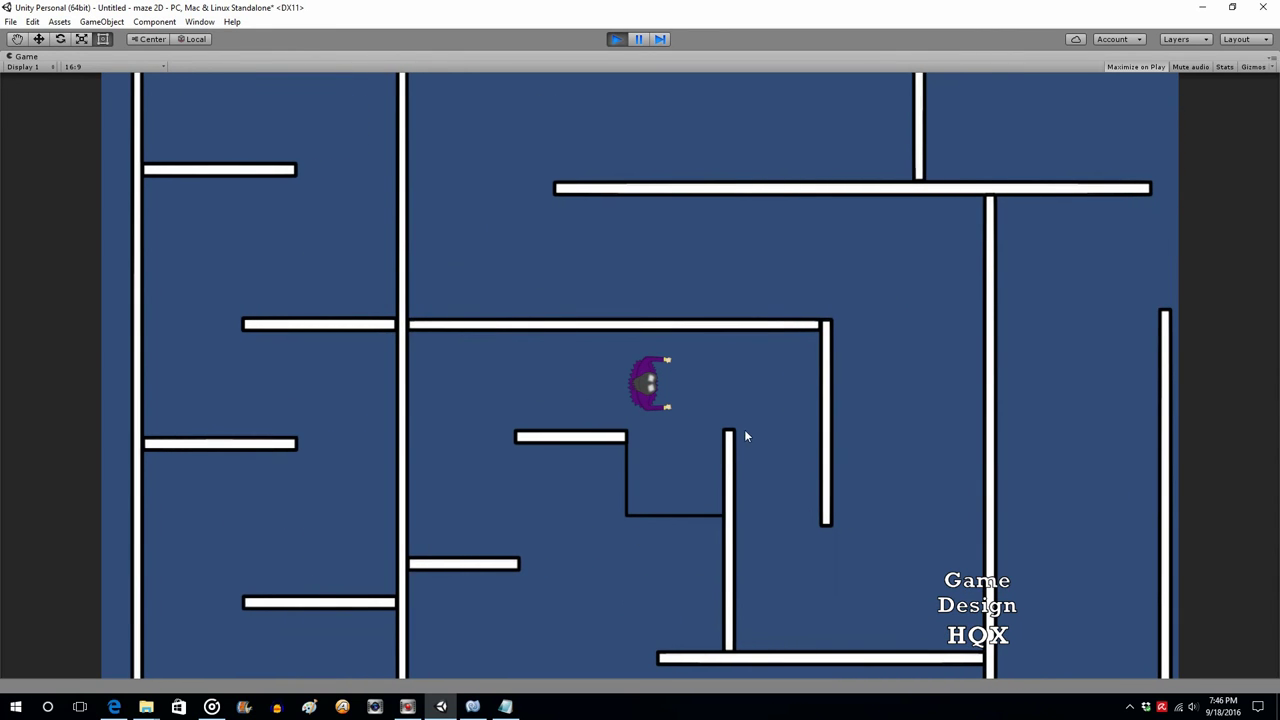
key(Up)
key(Right)
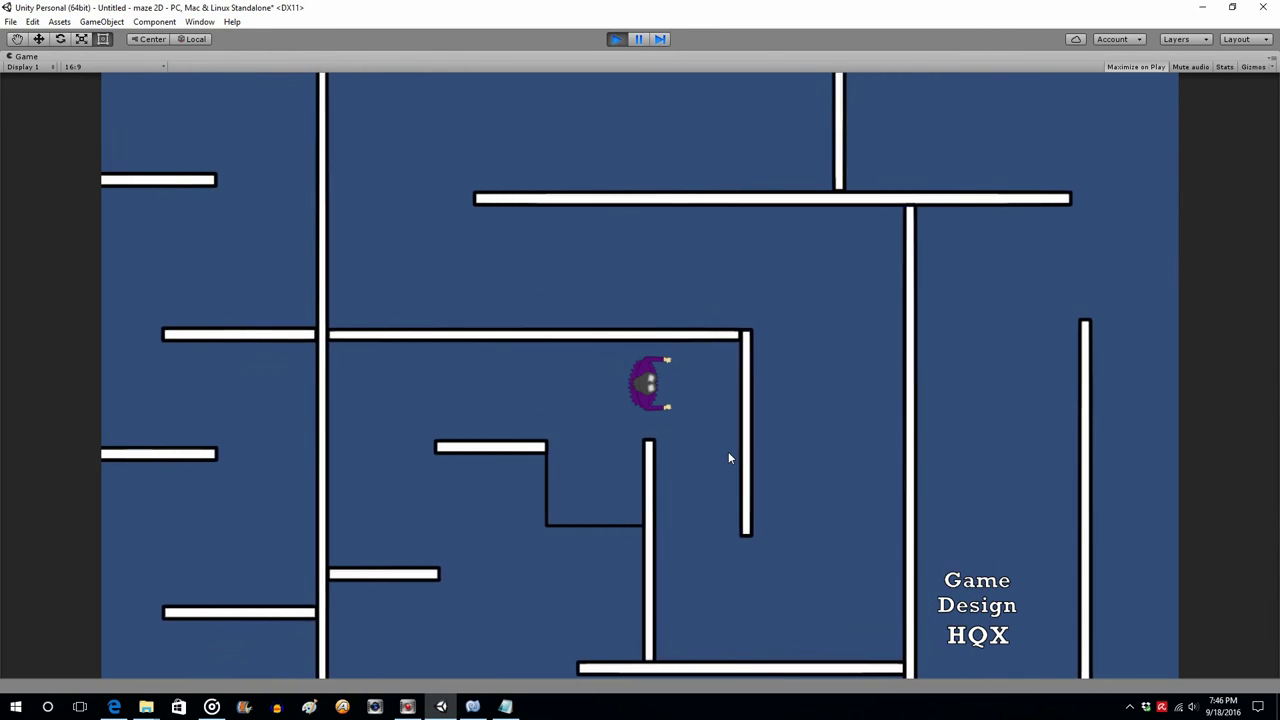
key(Left)
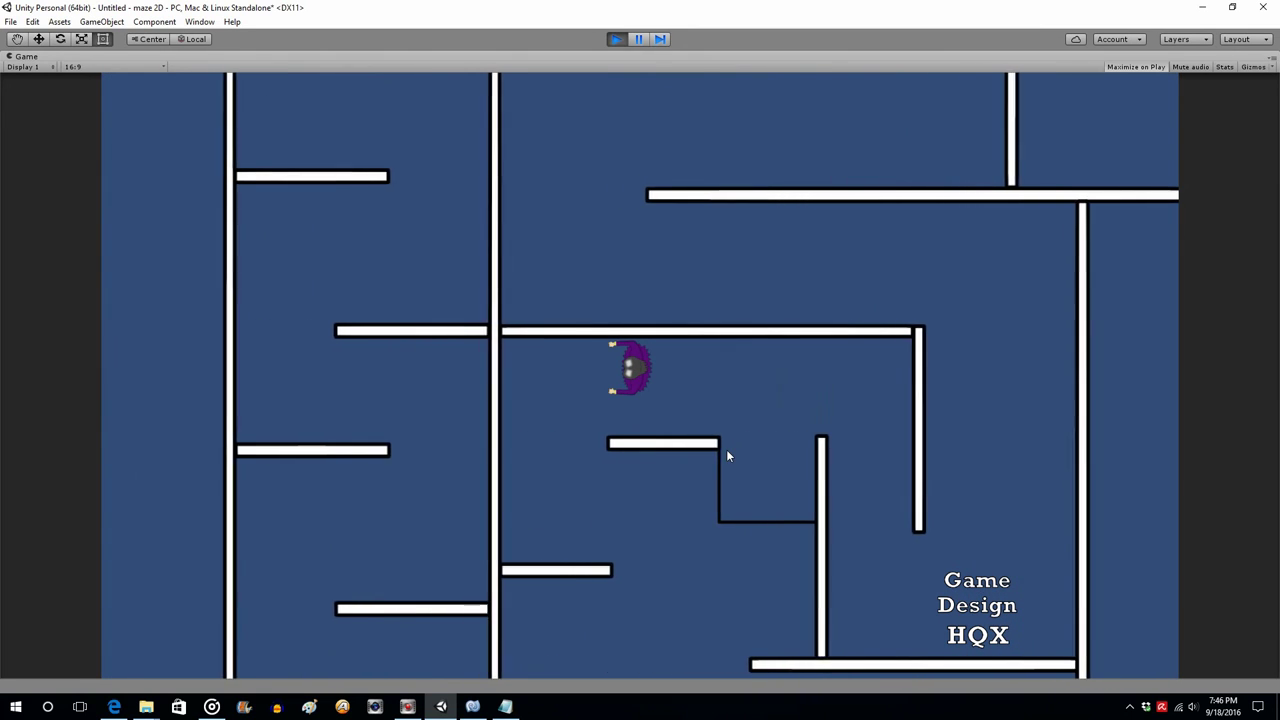
key(Down)
key(Right)
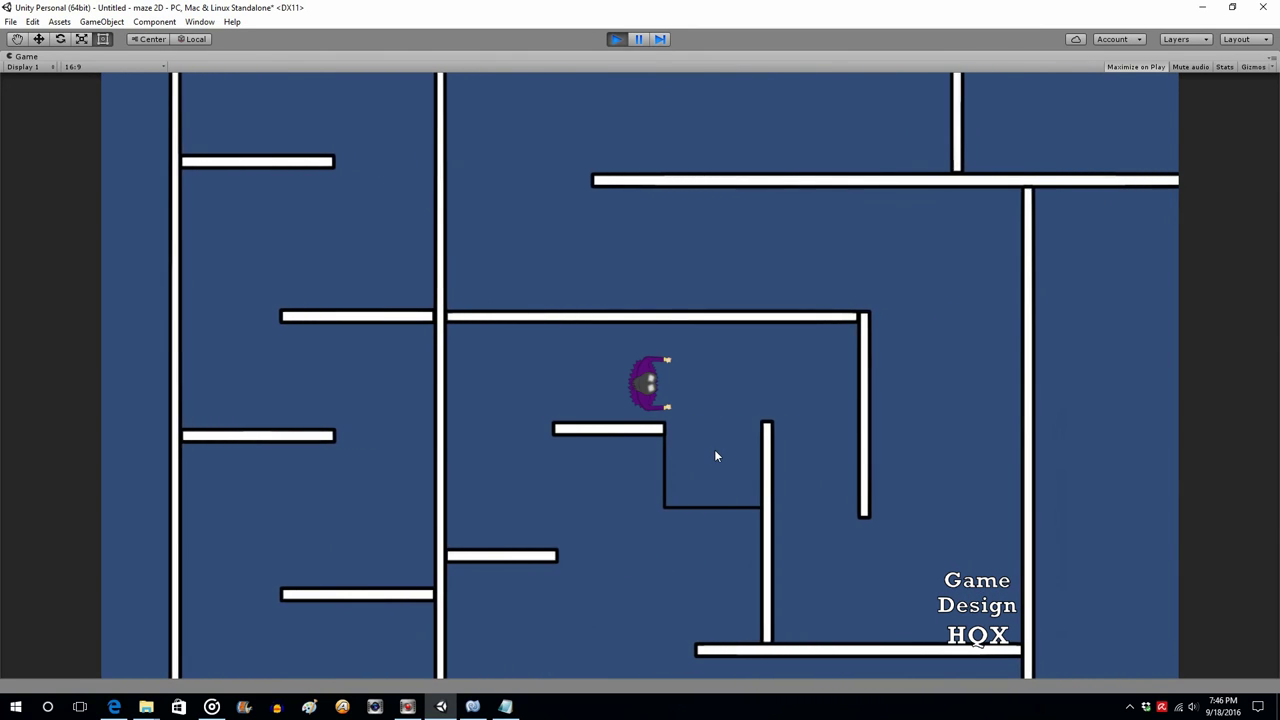
key(Up)
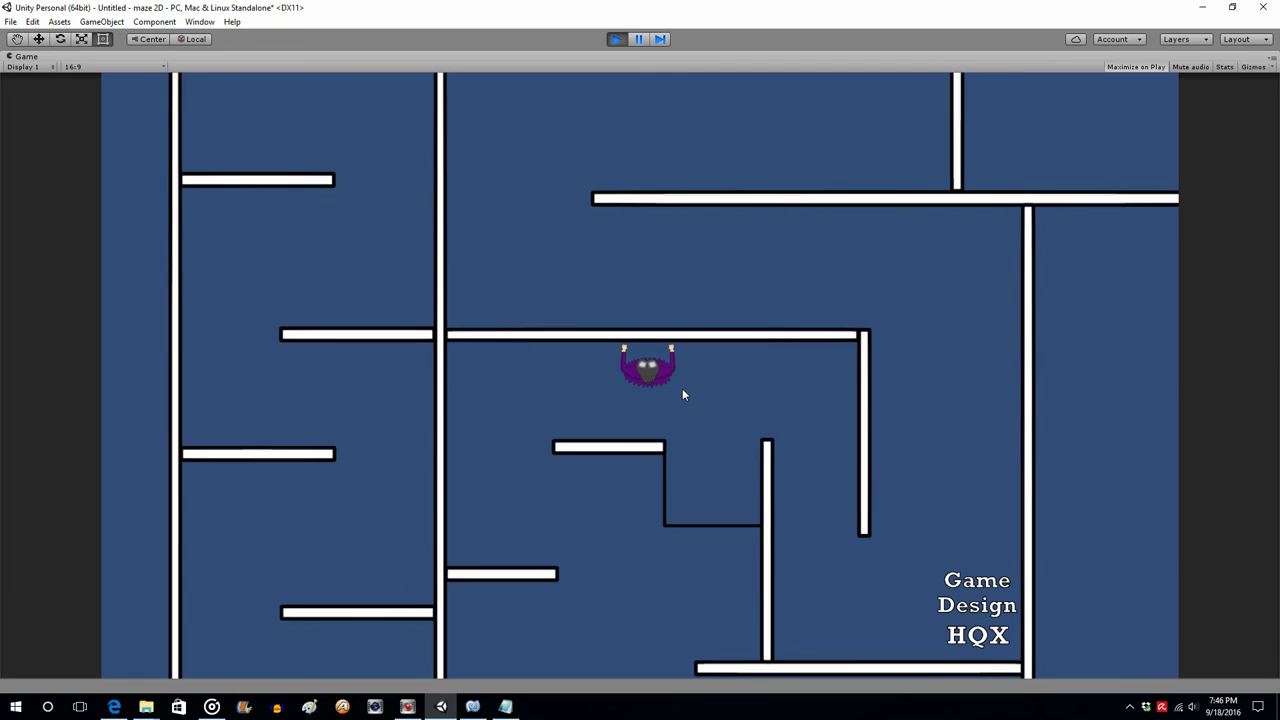
key(Left)
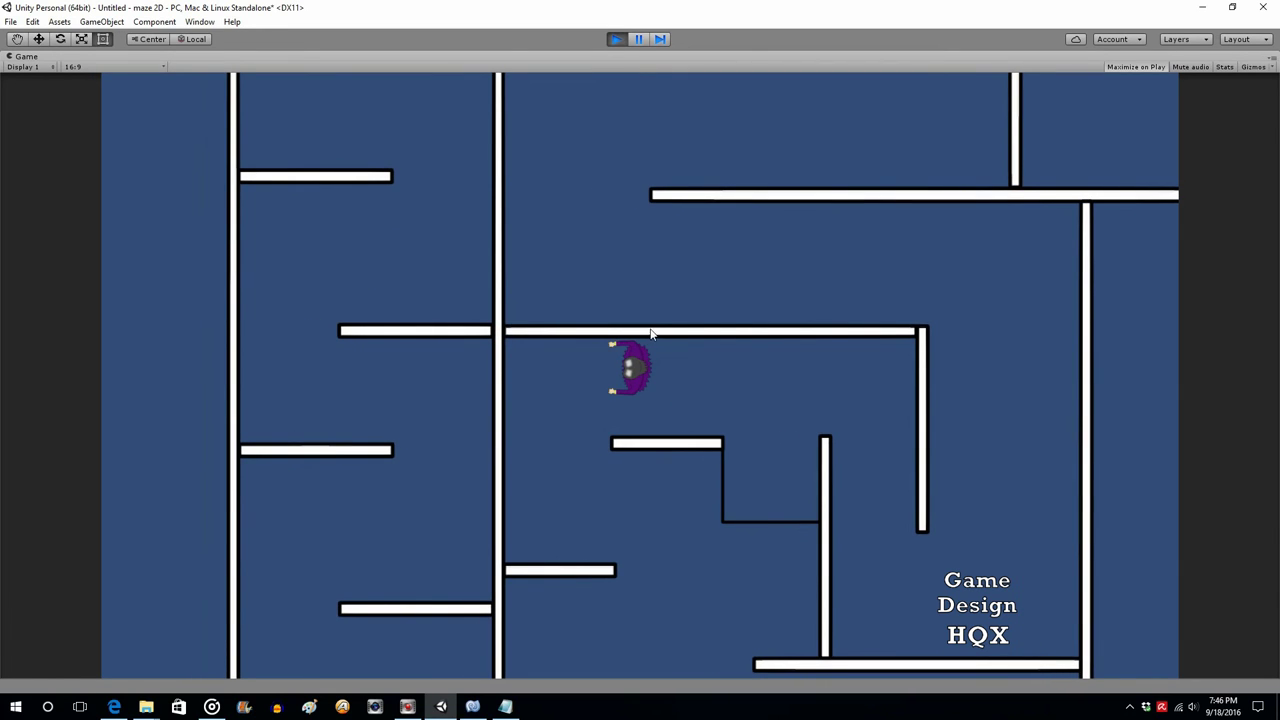
key(Right)
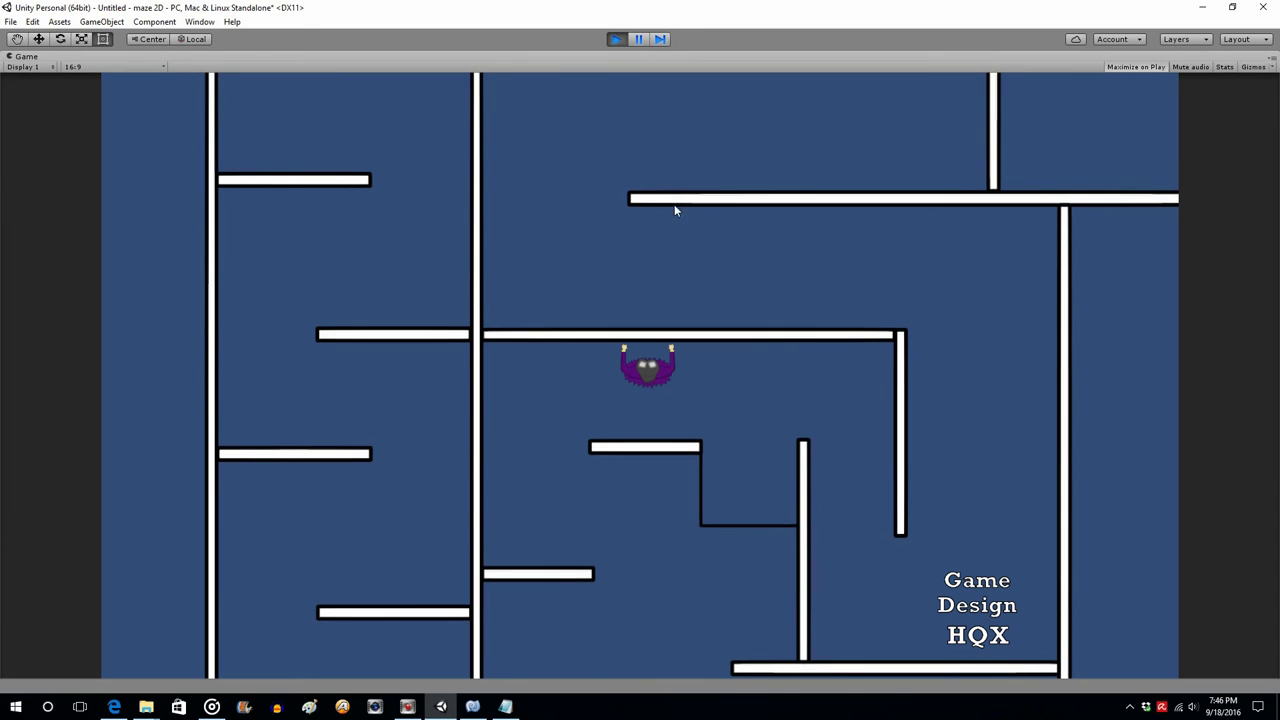
click(609, 41)
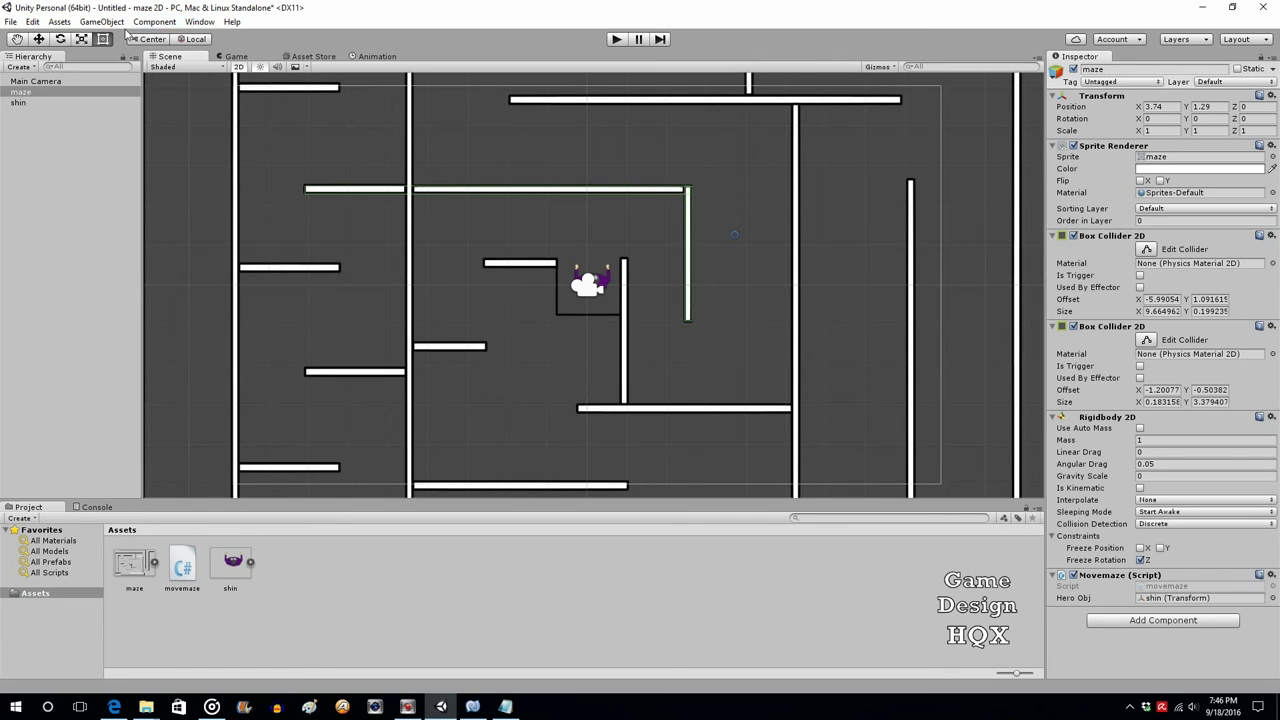
Step: Create an empty game object and name it exit
click(101, 21)
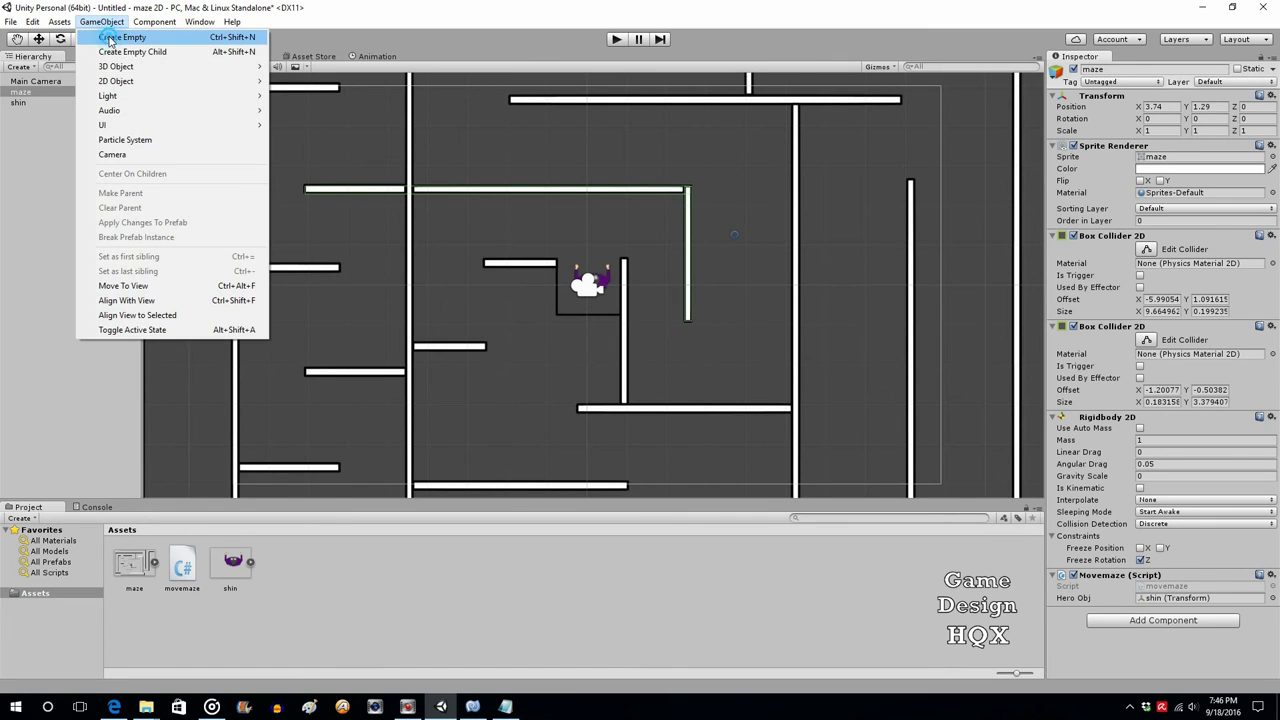
click(110, 38)
click(53, 113)
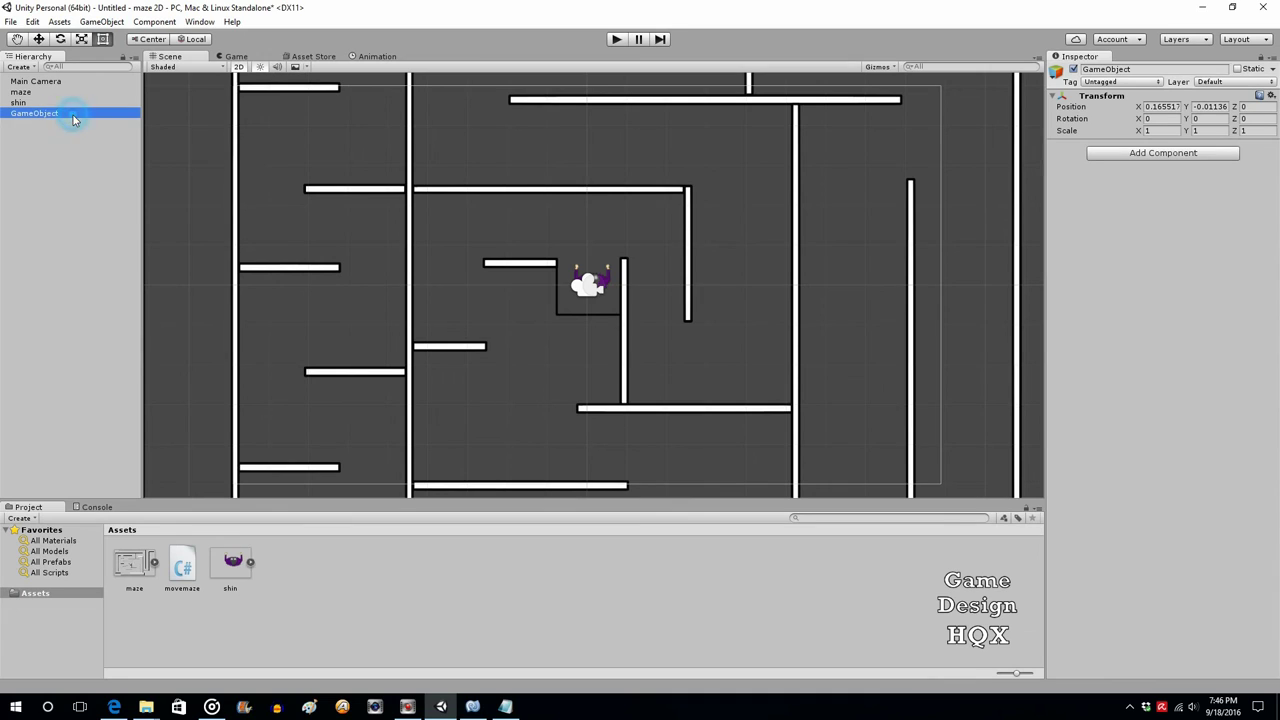
click(73, 114)
text(exit)
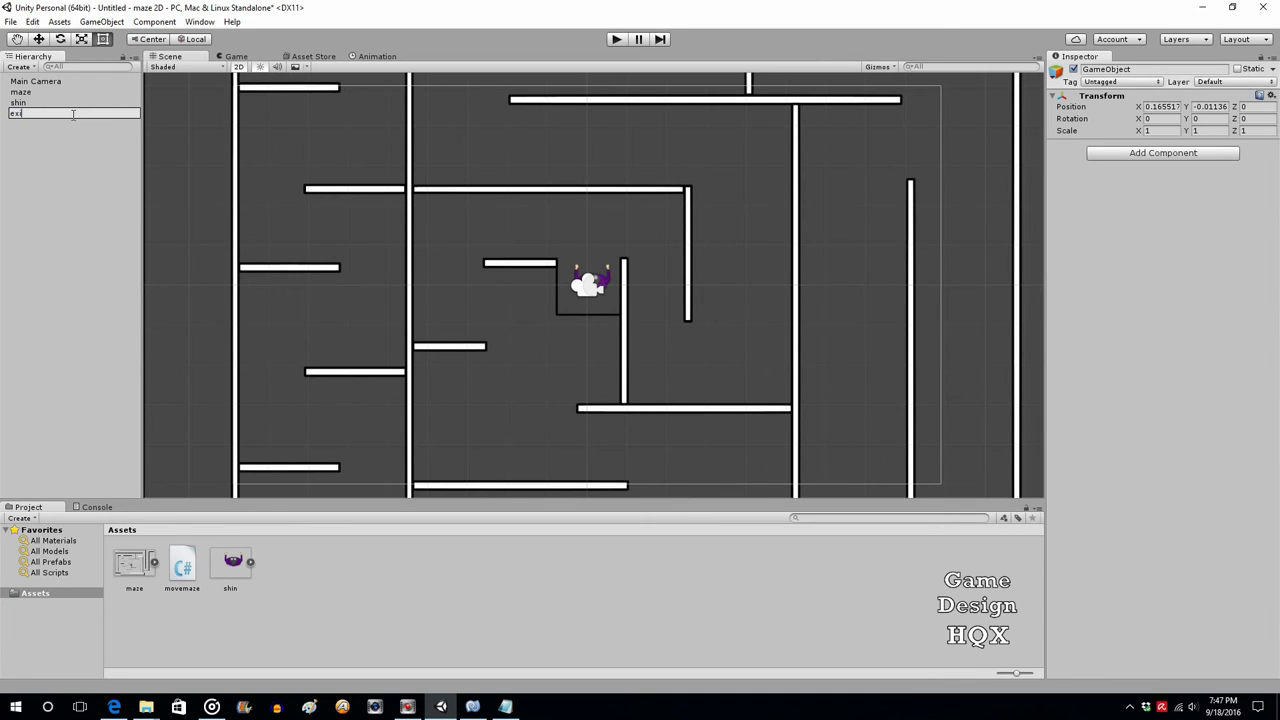
click(55, 155)
Step: Move the exit object below shin's starting cell, to about X -0.46 and Y -2.14
click(18, 114)
click(38, 39)
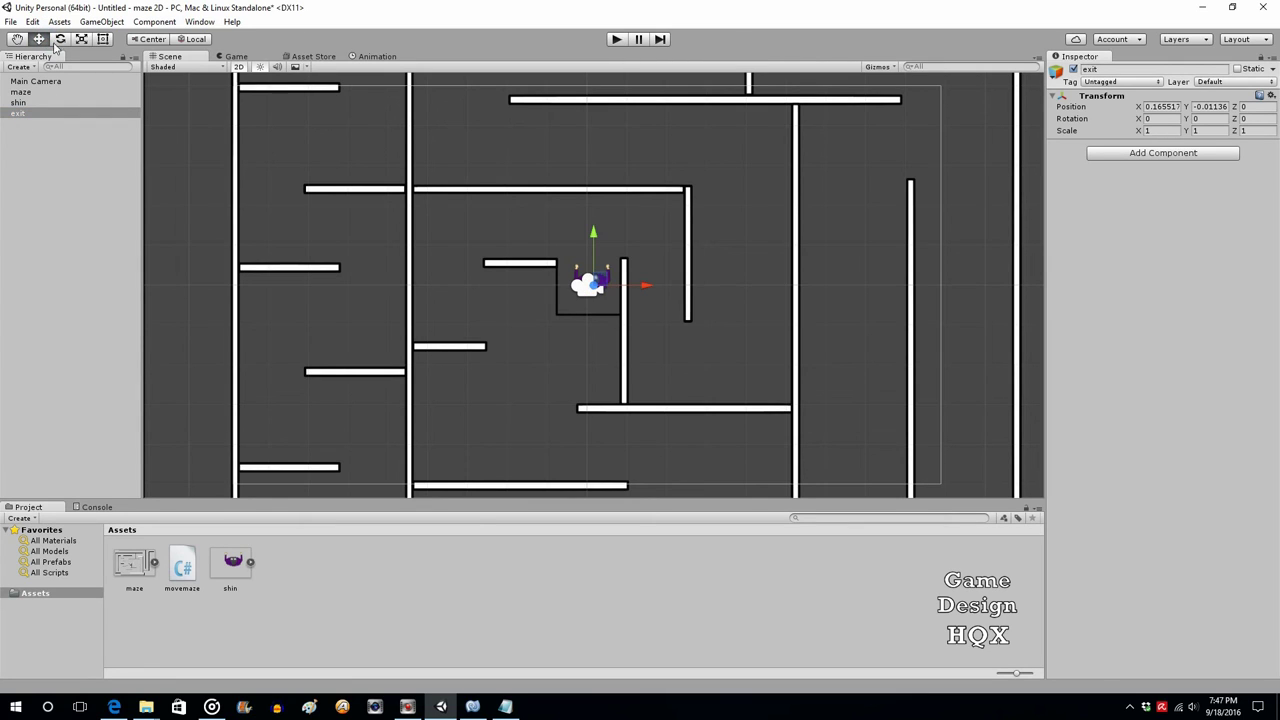
drag(596, 232, 598, 325)
drag(649, 374, 631, 389)
Step: Add a Box Collider 2D to the exit object and shift the object horizontally to about X -0.02
click(1120, 155)
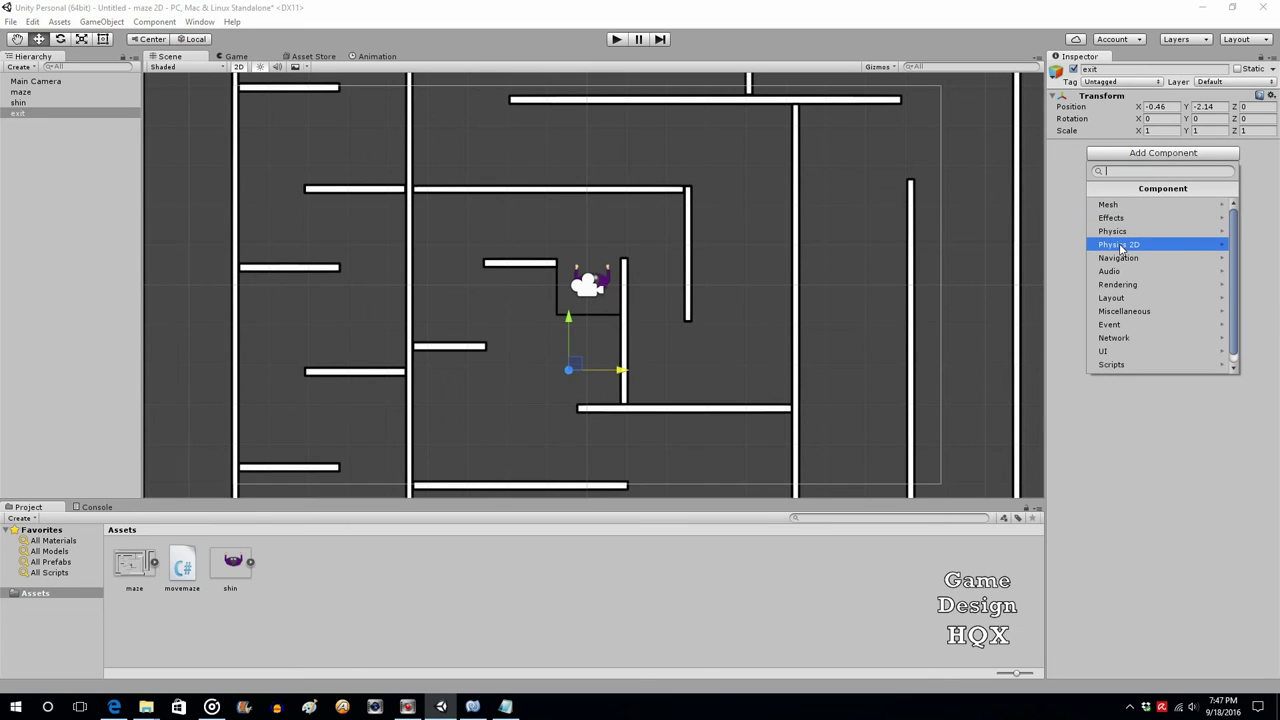
click(1120, 245)
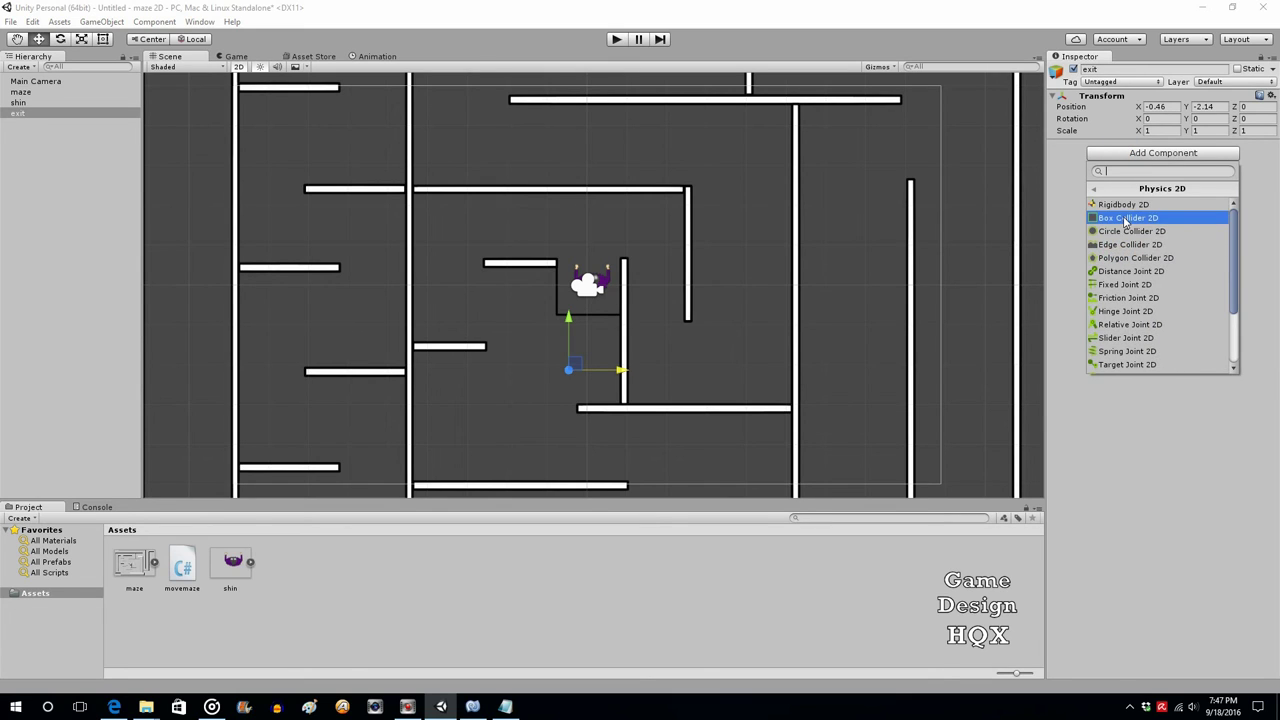
click(1127, 218)
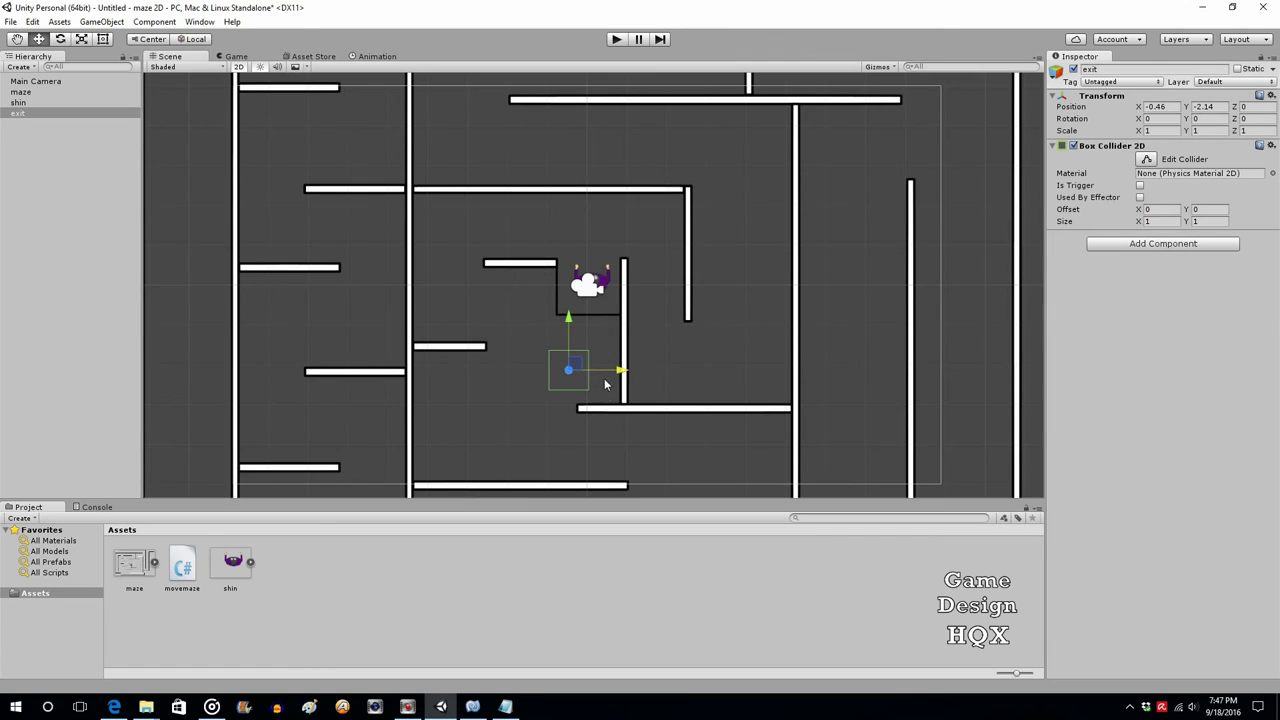
drag(620, 370, 638, 370)
click(1118, 308)
Step: Create a C# script named exitcontrol in the Assets folder
right_click(337, 553)
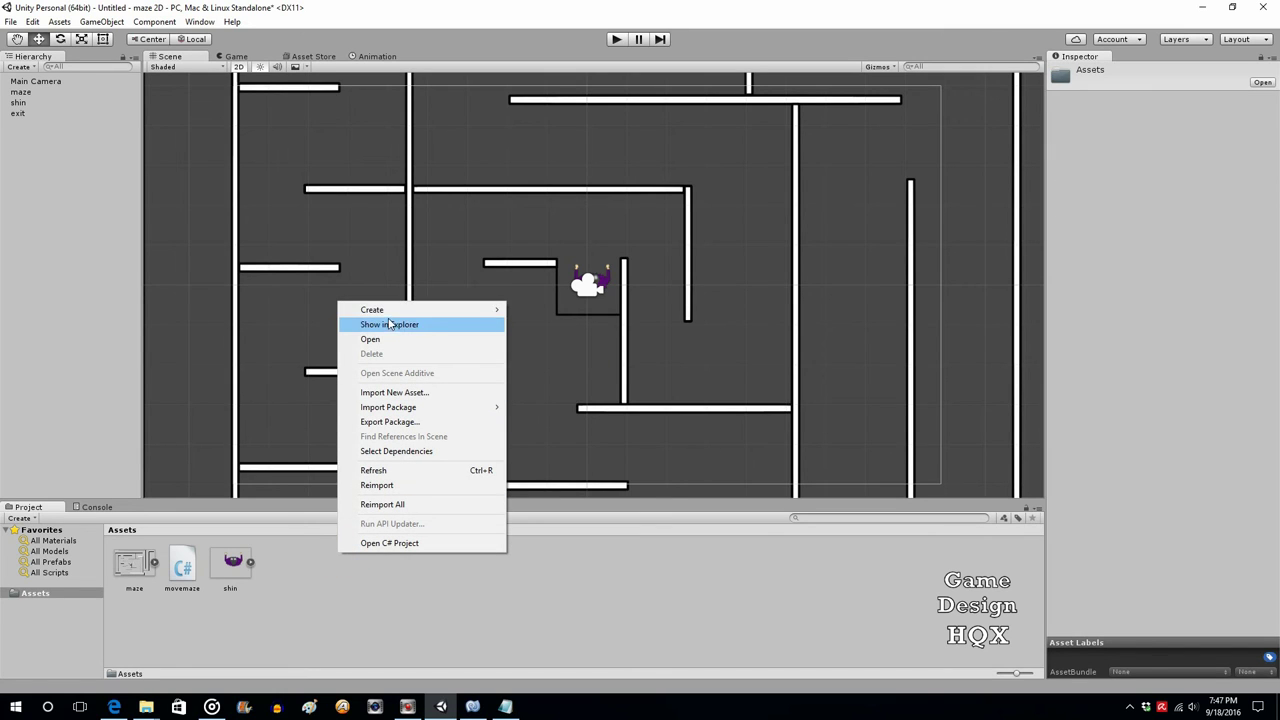
mouse_move(391, 312)
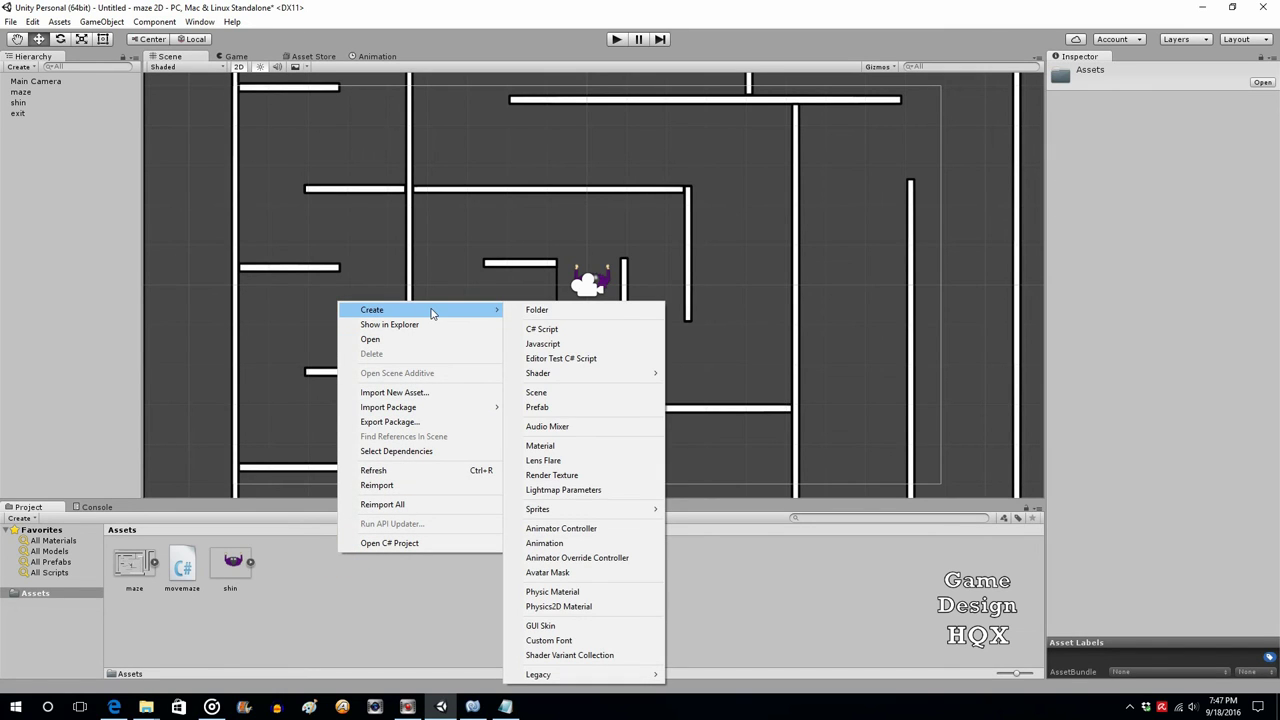
click(570, 330)
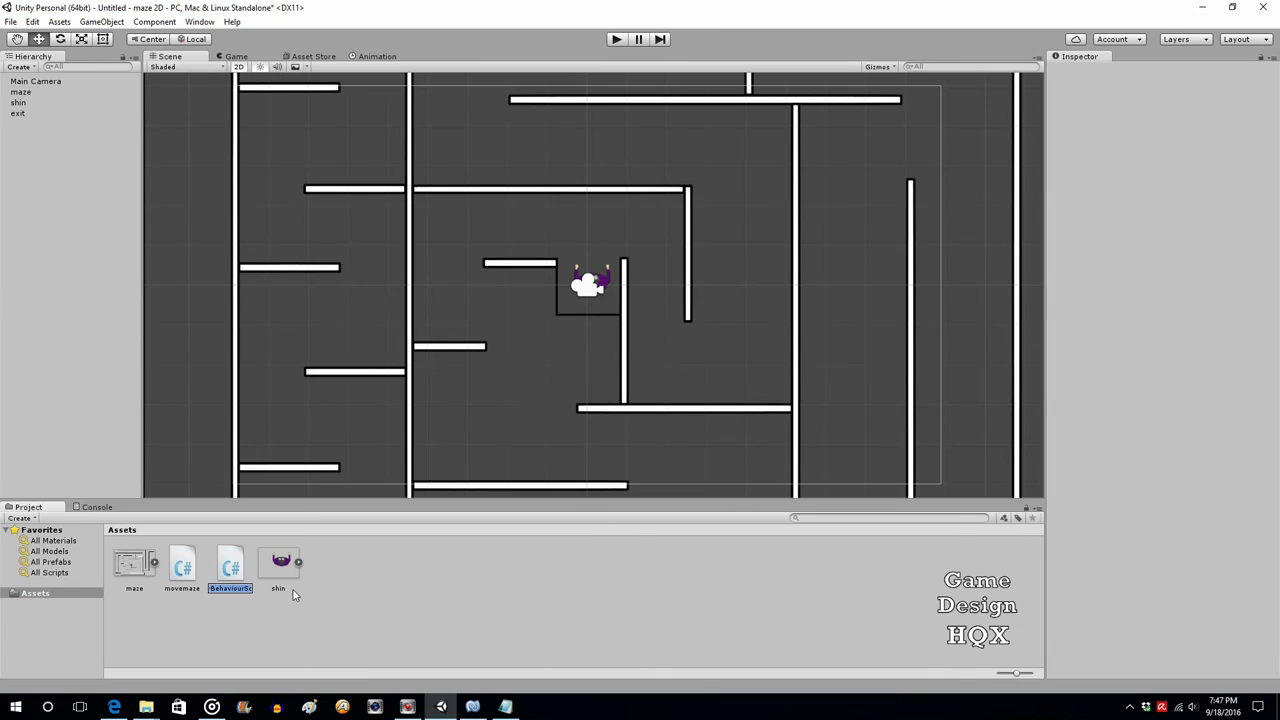
text(exitcontrol)
key(Return)
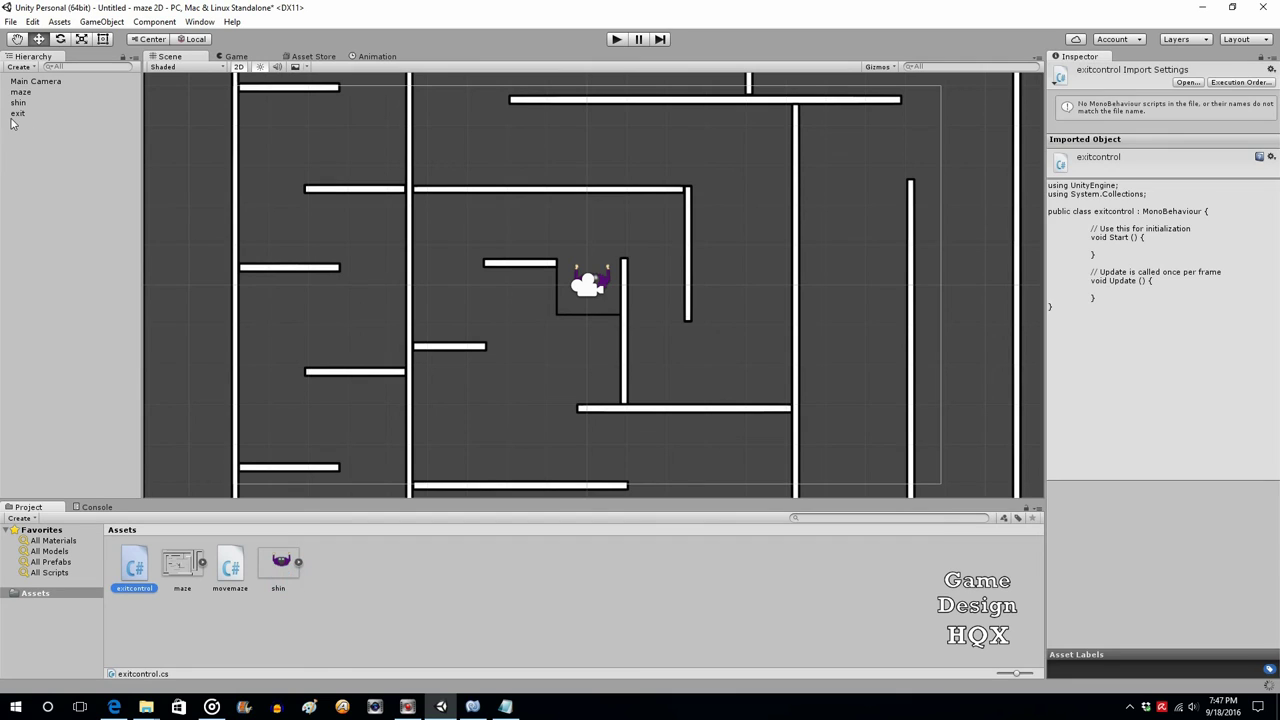
Step: Attach the exitcontrol script to the exit object
click(17, 115)
click(17, 115)
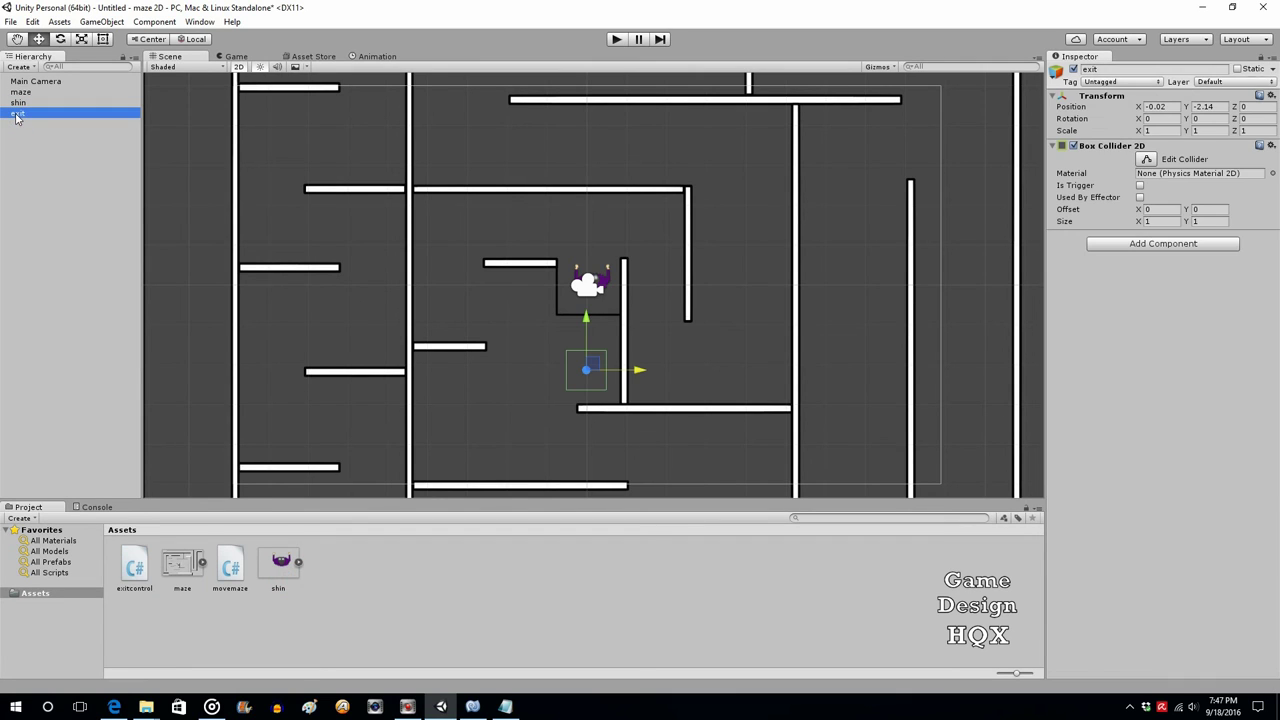
drag(135, 566, 1167, 360)
Step: Open the exitcontrol script with Windows line endings and add a blank line below the Update method
double_click(1165, 247)
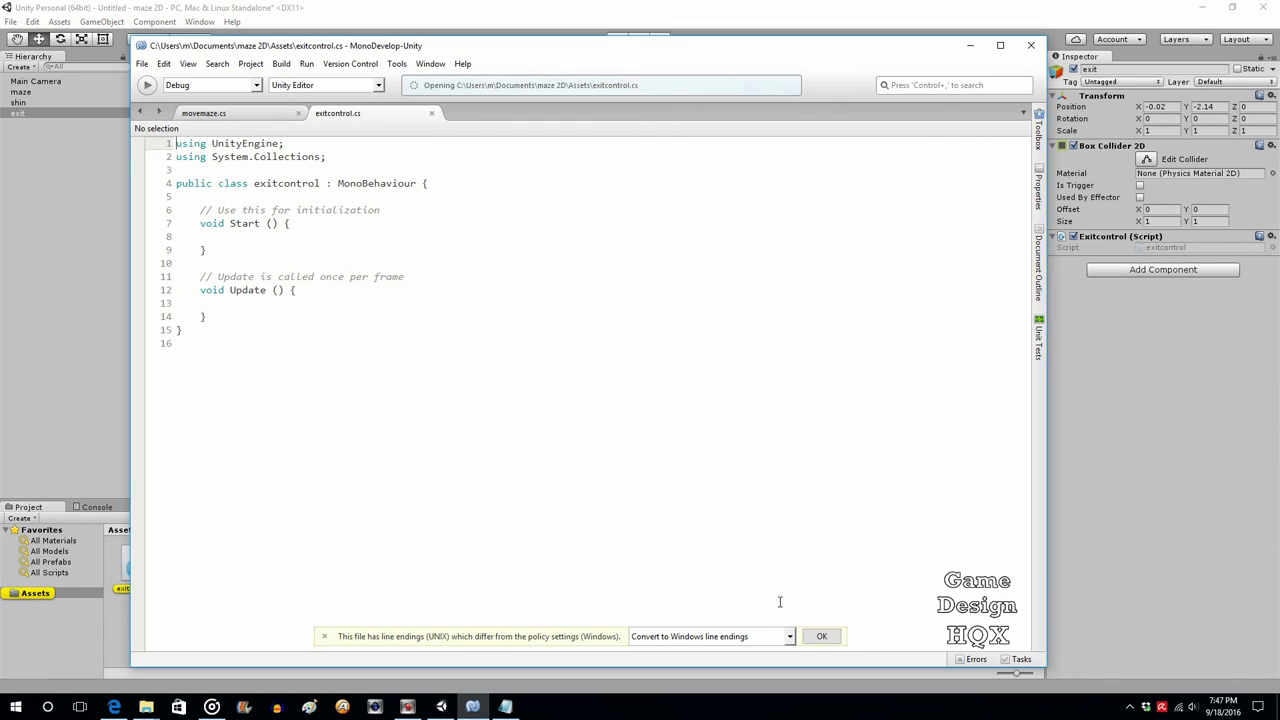
click(821, 636)
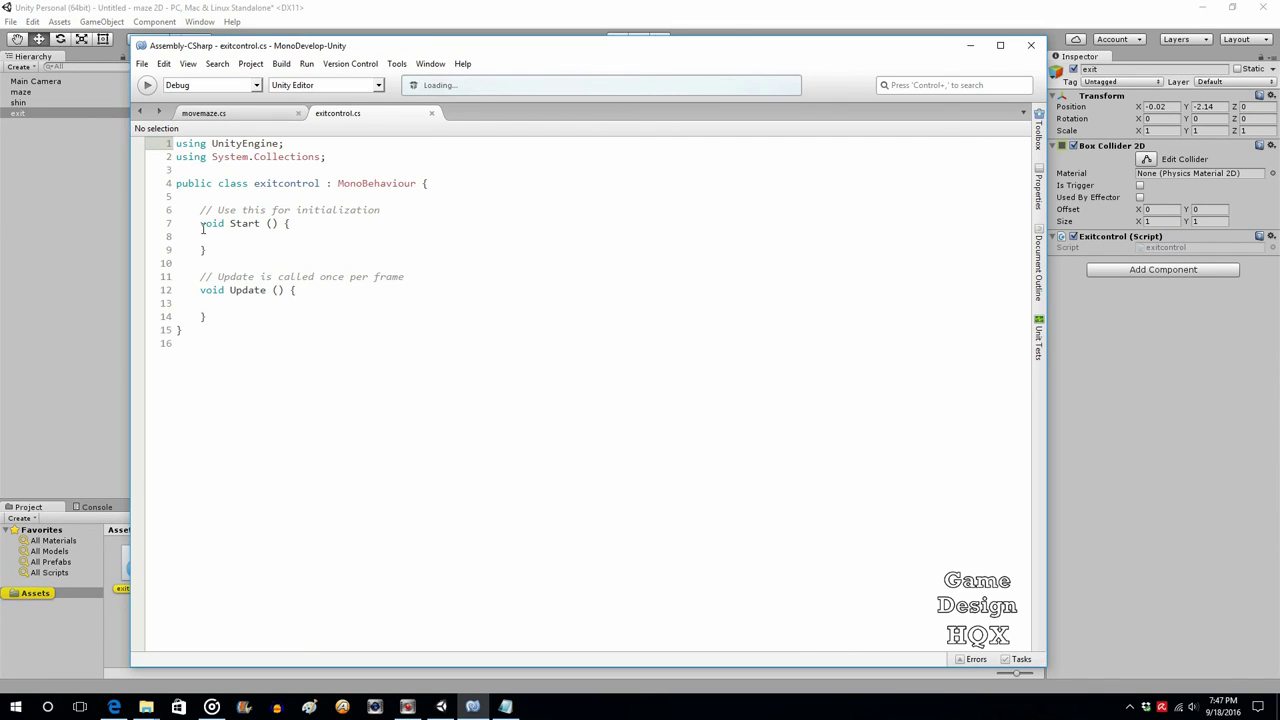
click(223, 317)
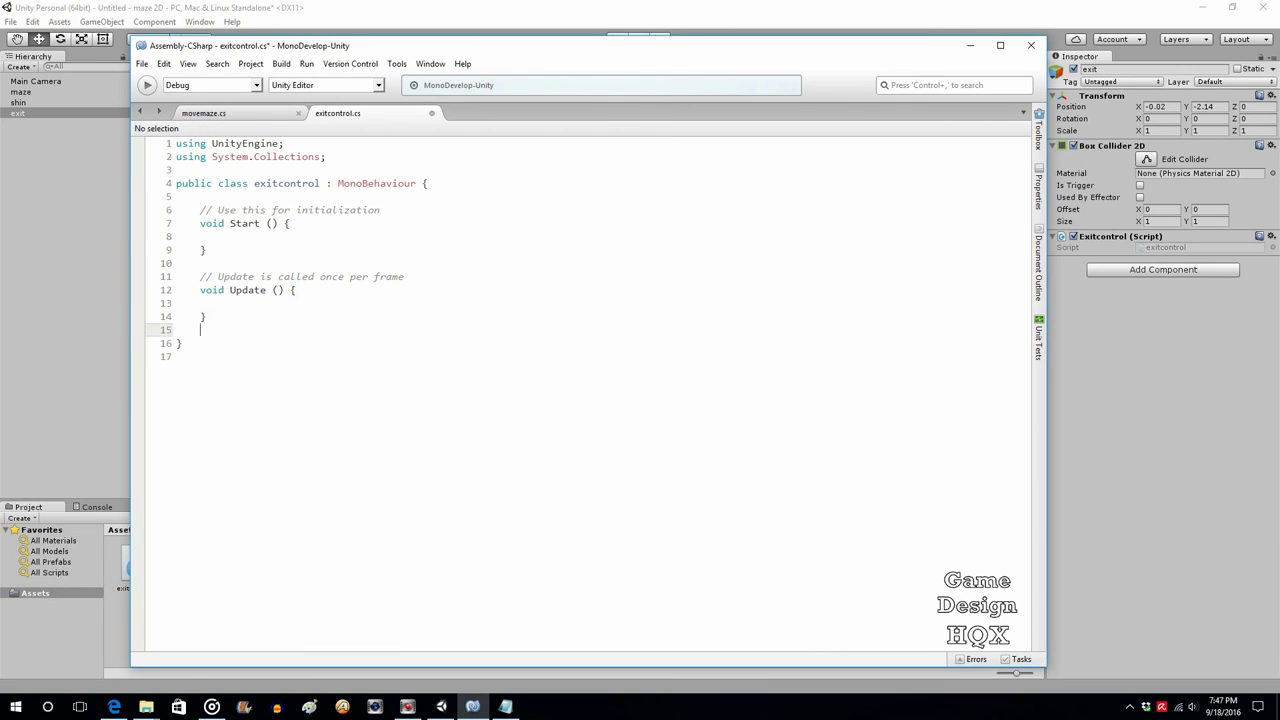
Step: Return to Unity, make the exit object's Box Collider 2D a trigger, and make exit a child of maze
click(325, 10)
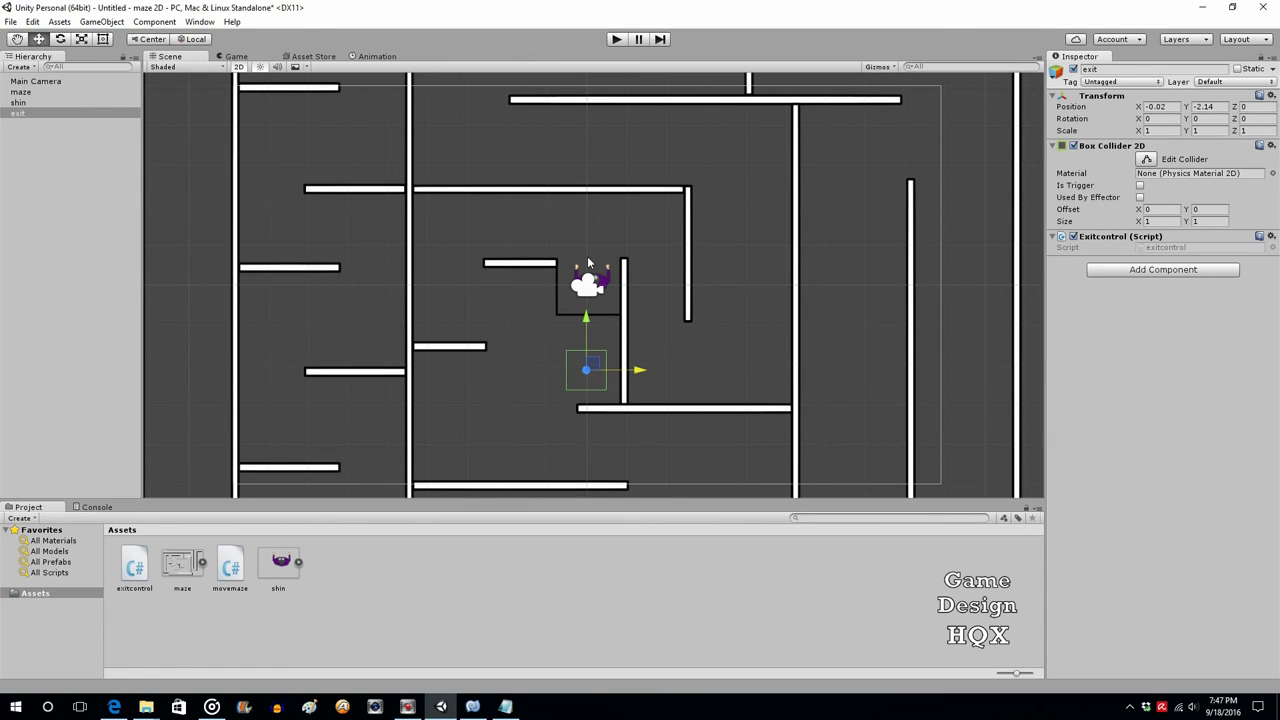
click(30, 115)
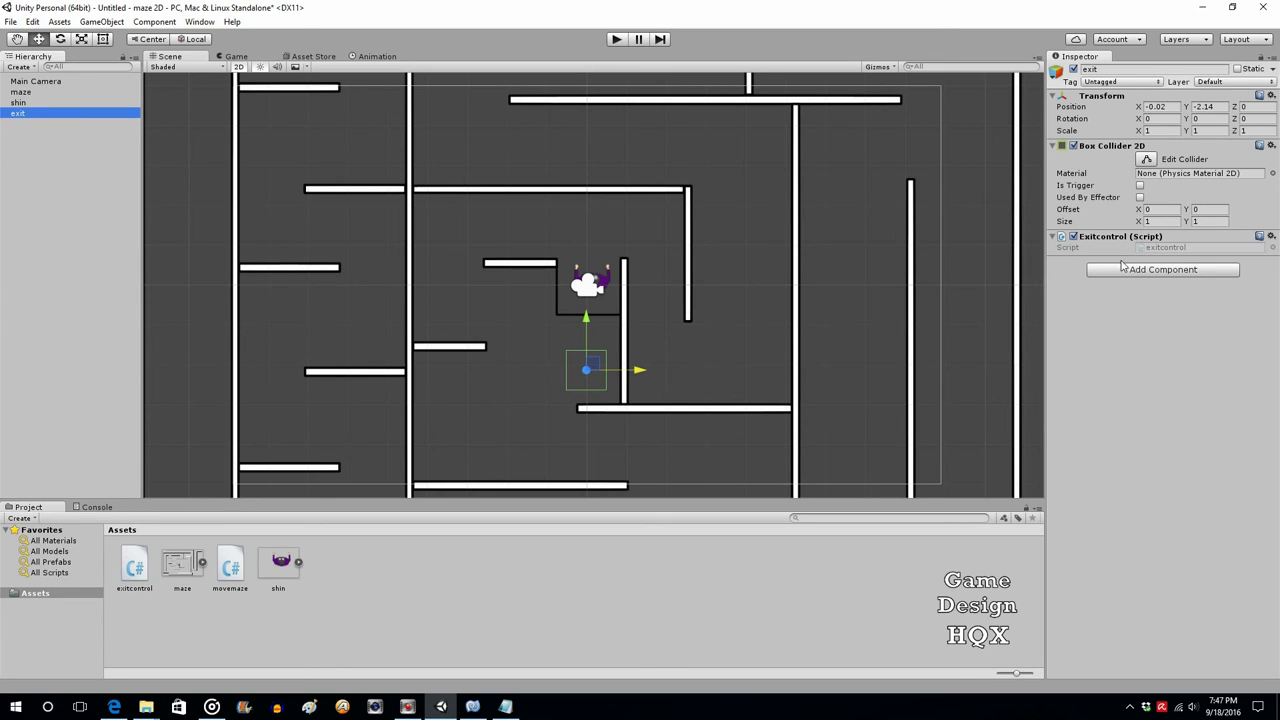
click(1140, 186)
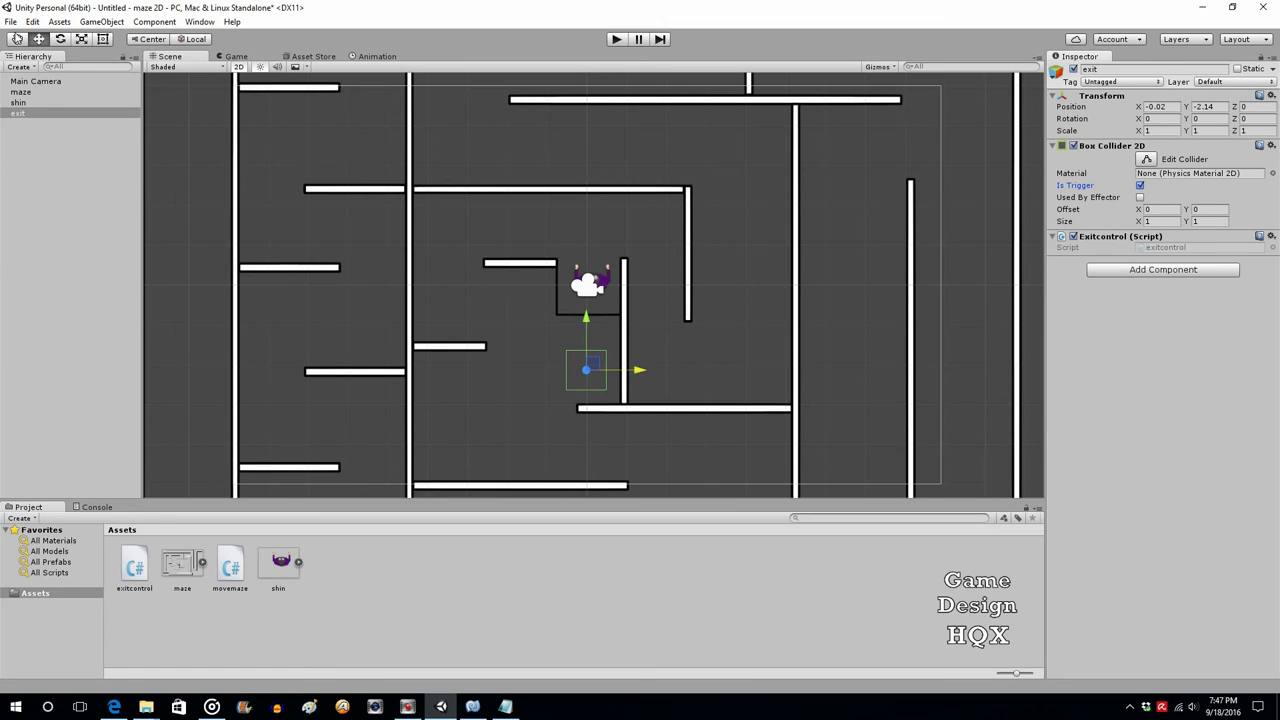
drag(19, 117, 44, 90)
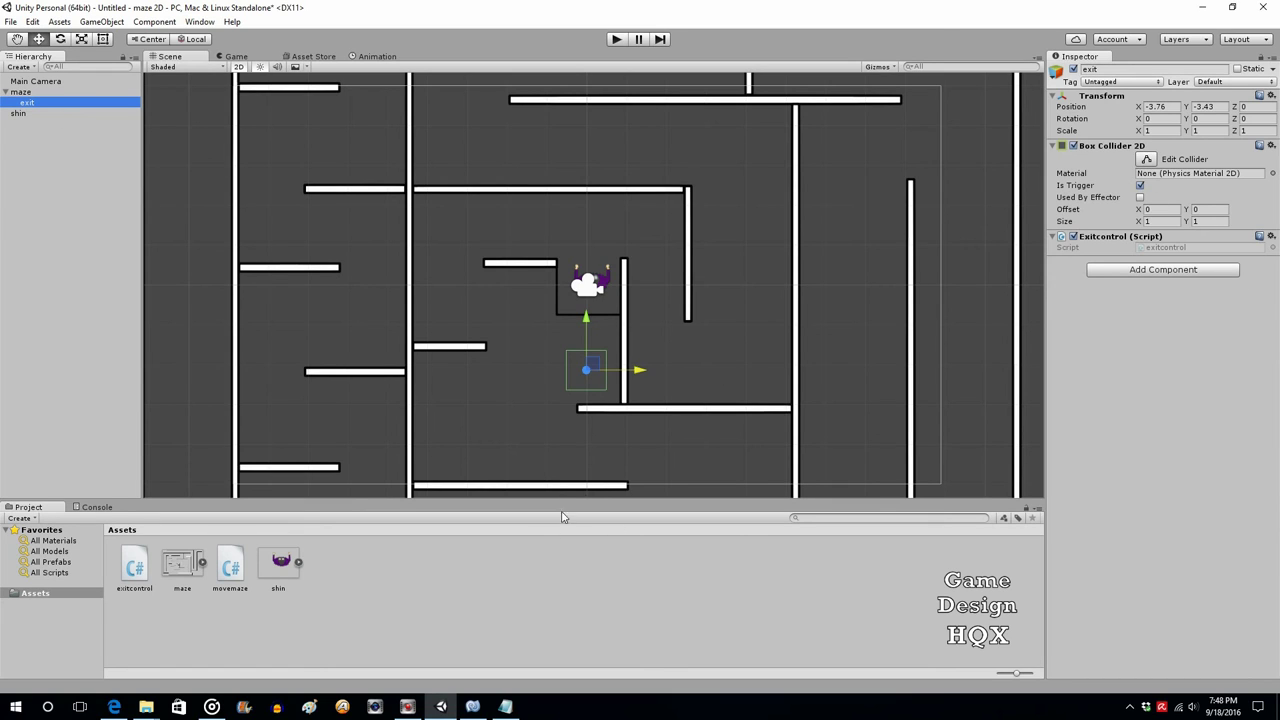
Step: Switch to MonoDevelop and add an empty OnTriggerEnter2D(Collider2D other) method below Update in the exitcontrol script
click(472, 707)
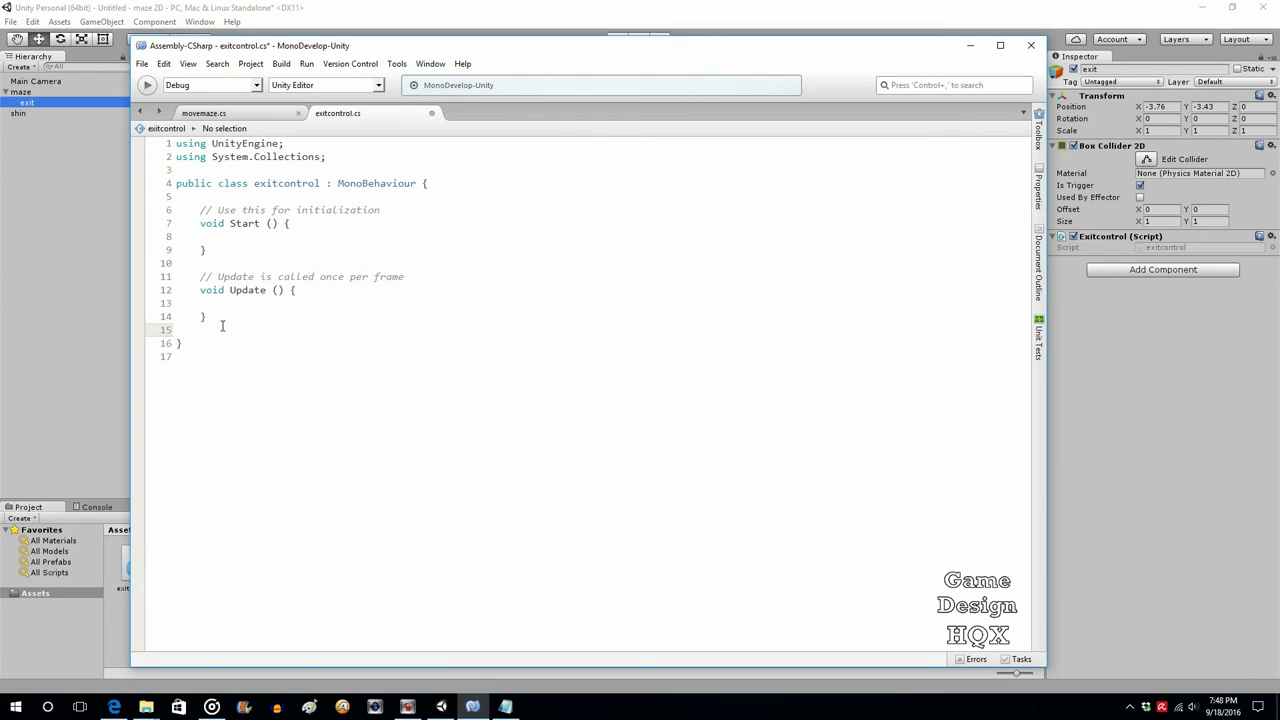
key(Return)
text(voi)
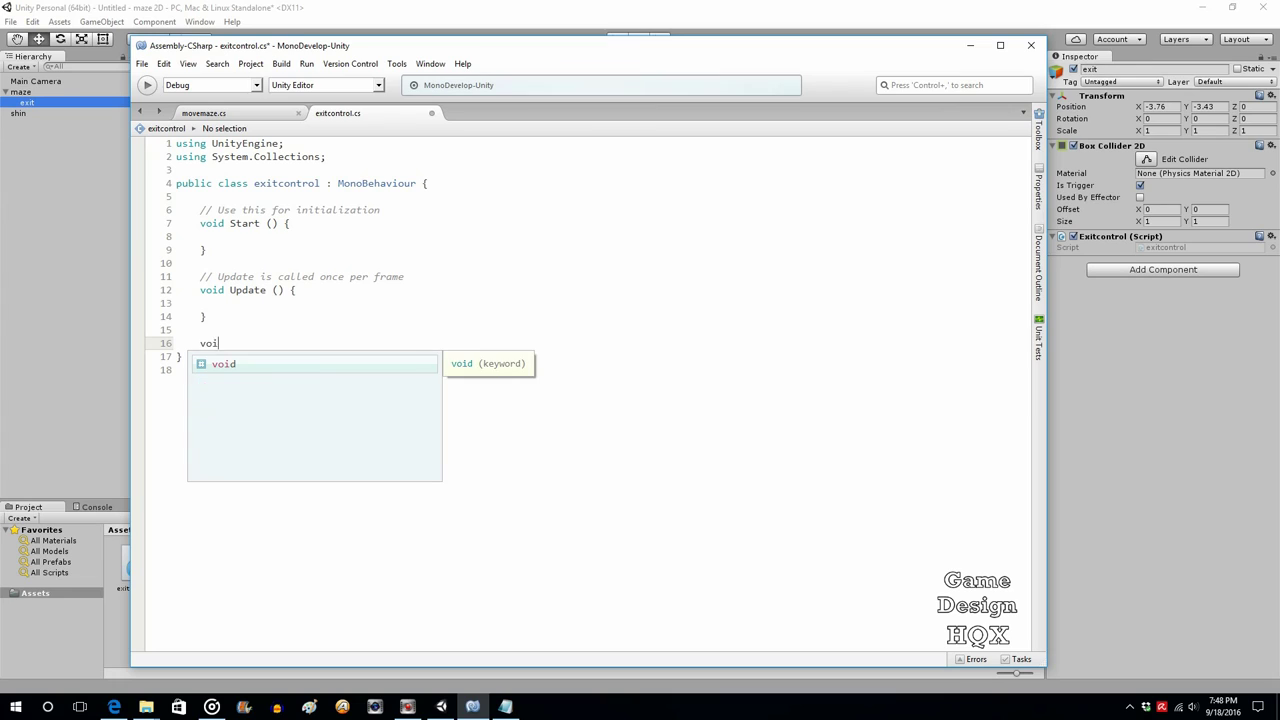
text(d OnTriggerEnter2D)
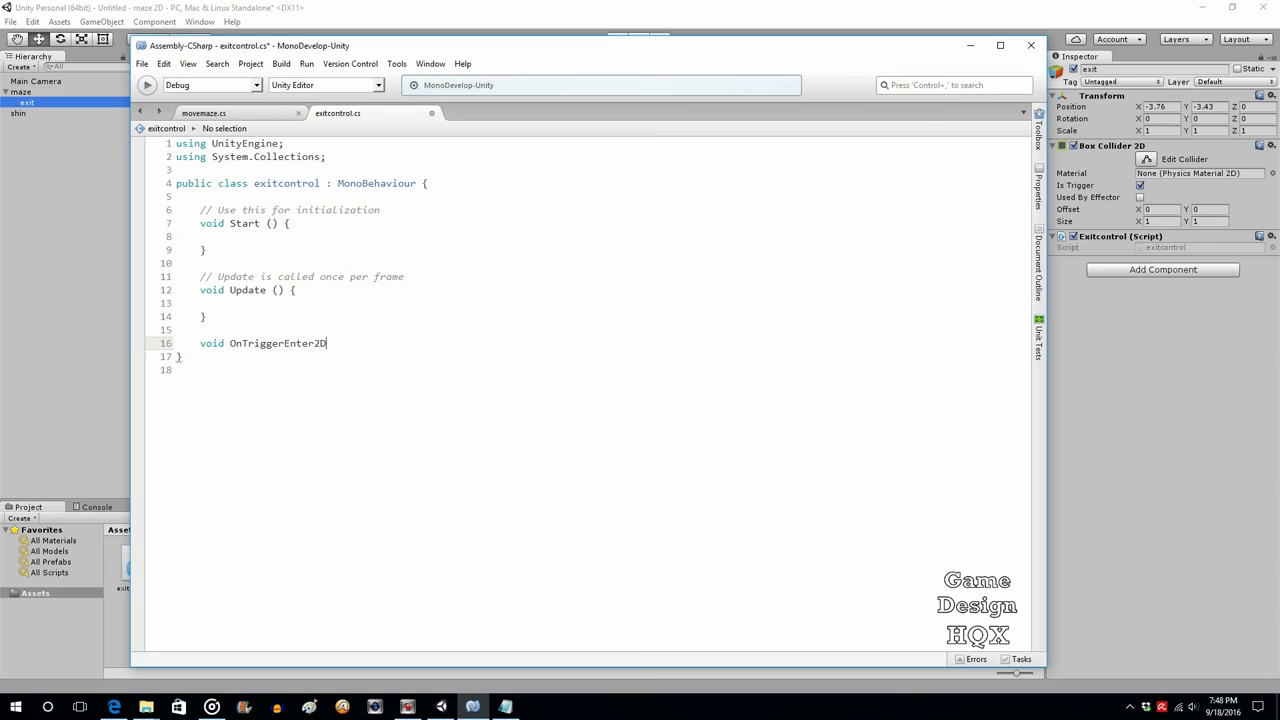
text((coll)
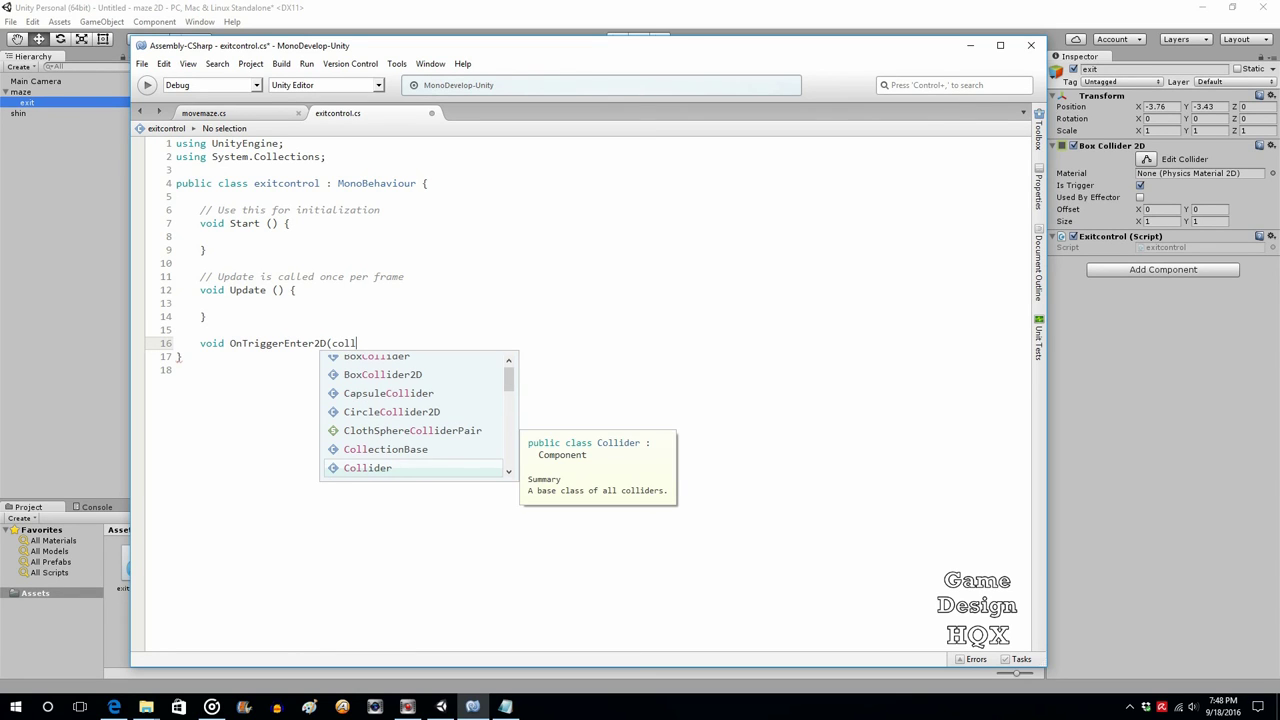
key(Down)
key(Return)
text(other))
key(Return)
text({)
key(Return)
key(Return)
key(Return)
text(})
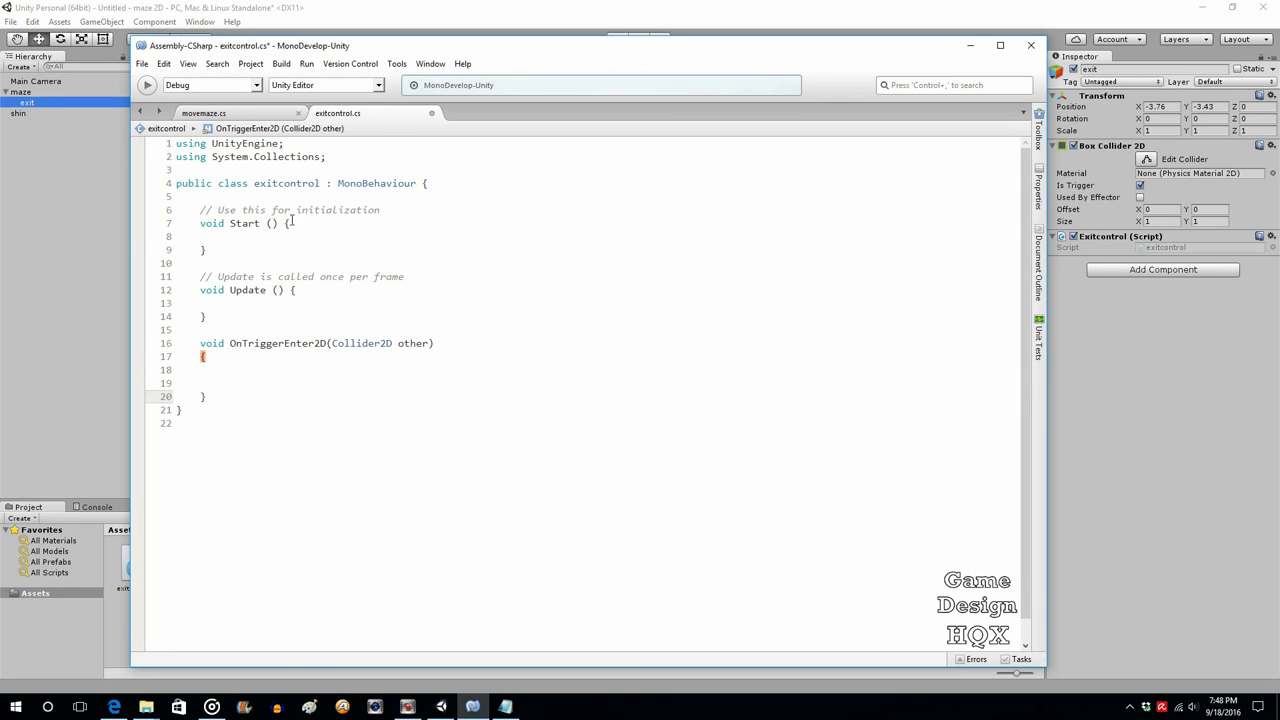
Step: Review the Start, Update and OnTriggerEnter2D declarations, including the Collider2D type and its other parameter
drag(300, 237, 212, 228)
drag(308, 290, 202, 288)
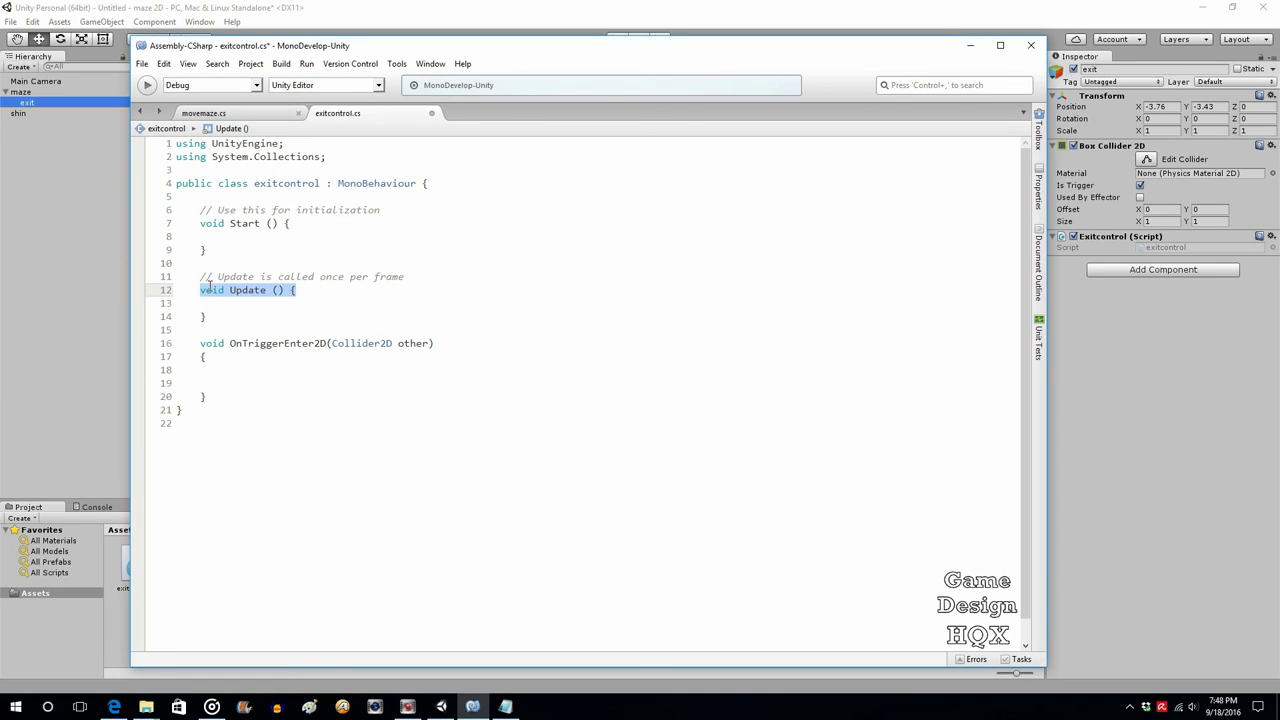
click(230, 344)
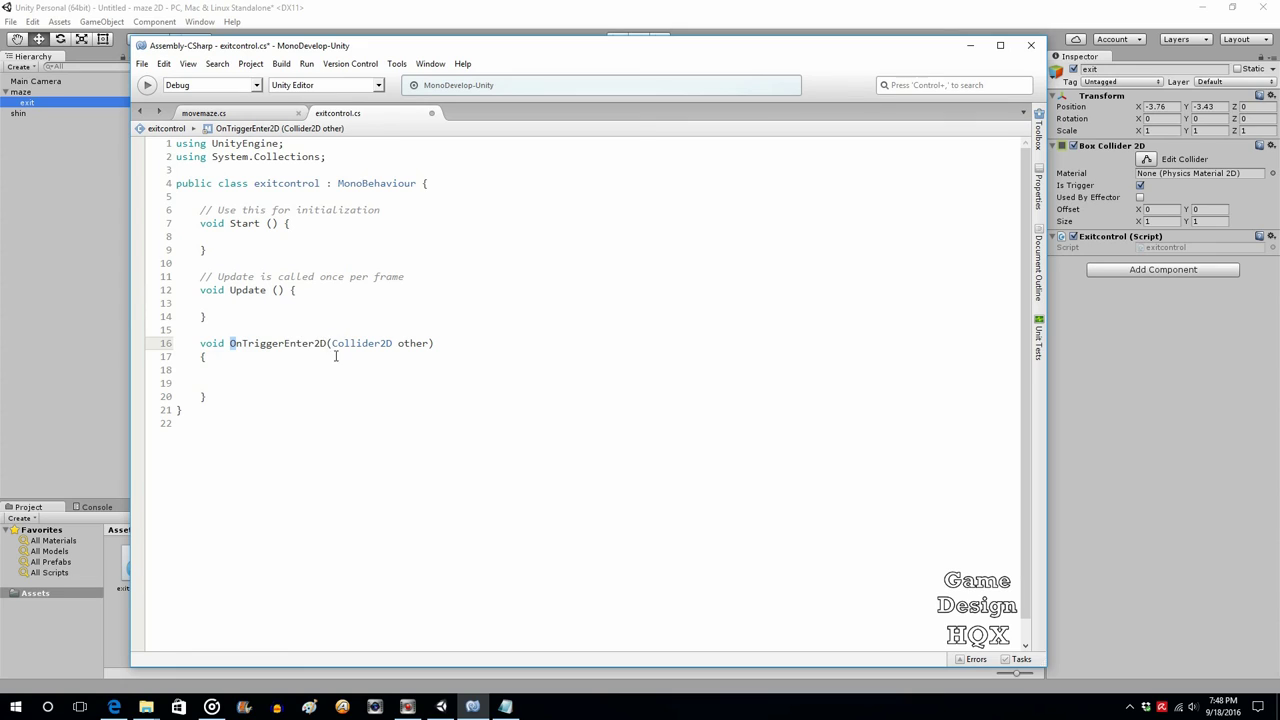
click(223, 377)
drag(332, 343, 399, 343)
drag(248, 343, 322, 343)
drag(400, 343, 434, 344)
Step: Inside OnTriggerEnter2D, add an empty if block with the condition (other.name = "shin")
click(229, 374)
text(if (other)
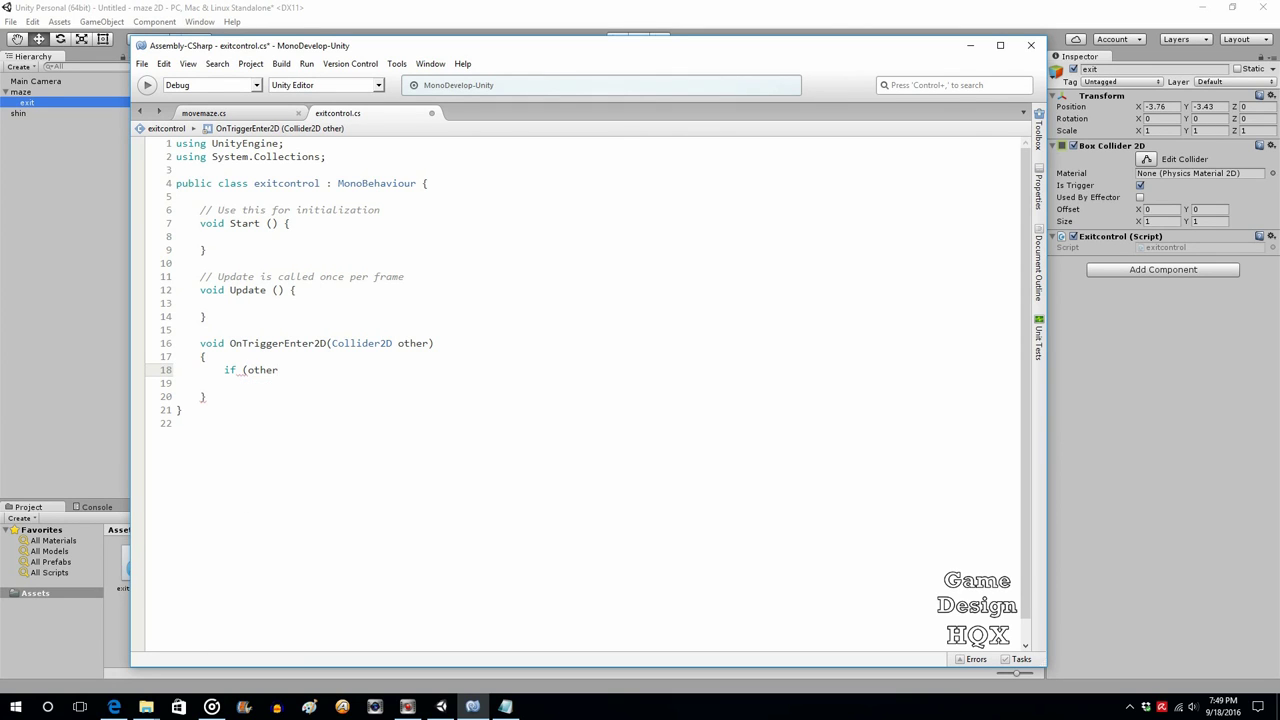
text(.name="shin"))
key(Return)
text({)
key(Return)
key(Return)
key(Return)
text(})
Step: Move the opening brace of the if block onto its own line below the condition
key(Up)
key(Up)
key(Up)
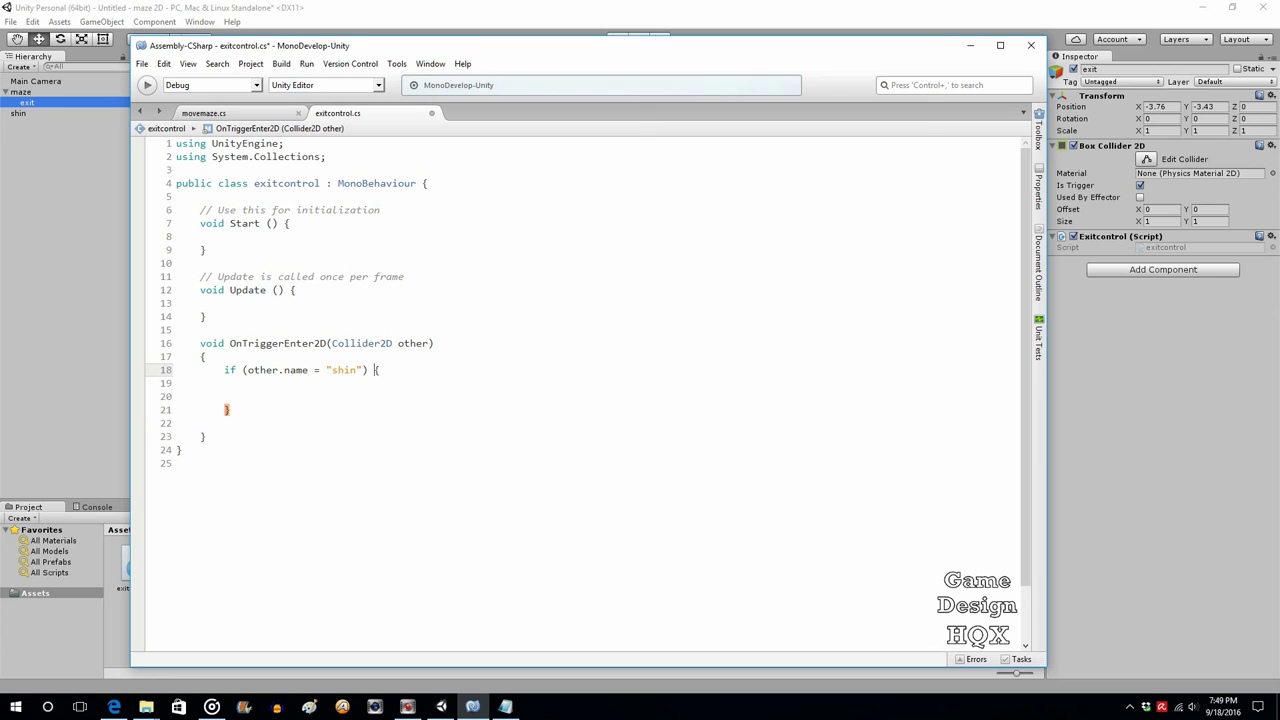
key(End)
key(Left)
key(Left)
key(Return)
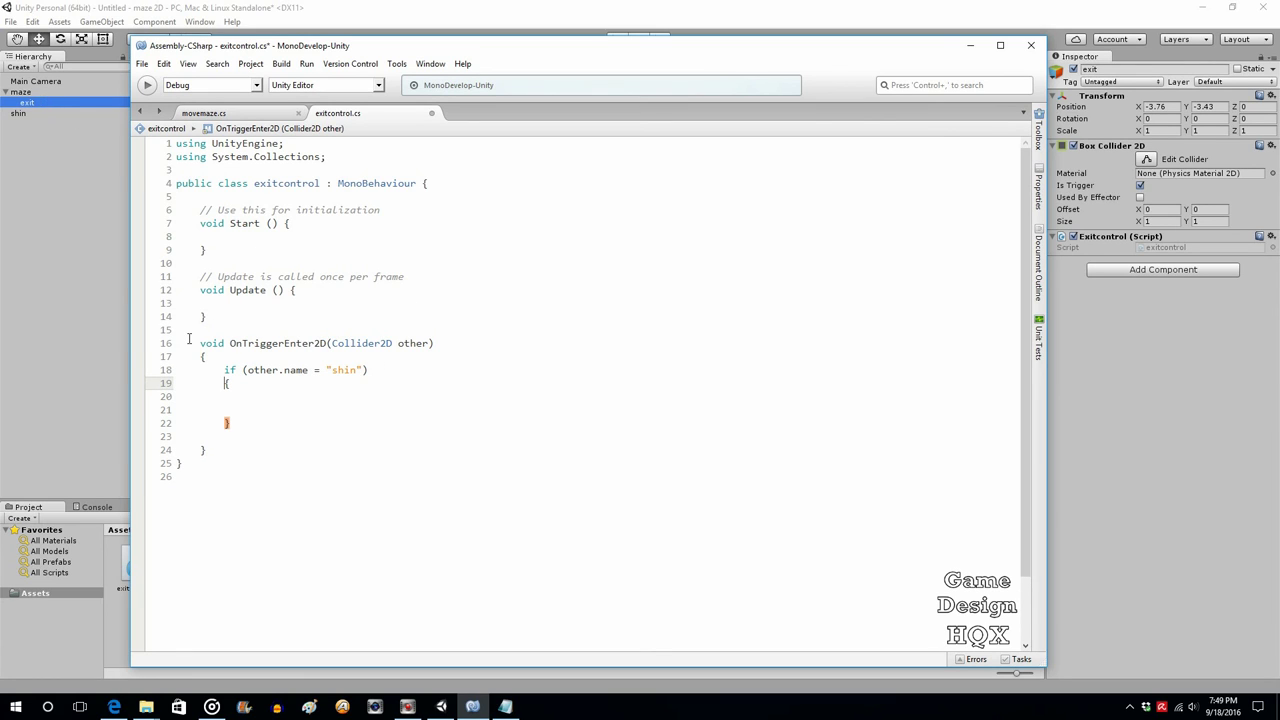
Step: Change the operator in the if condition to == so it compares other.name with "shin"
drag(172, 343, 252, 467)
click(252, 467)
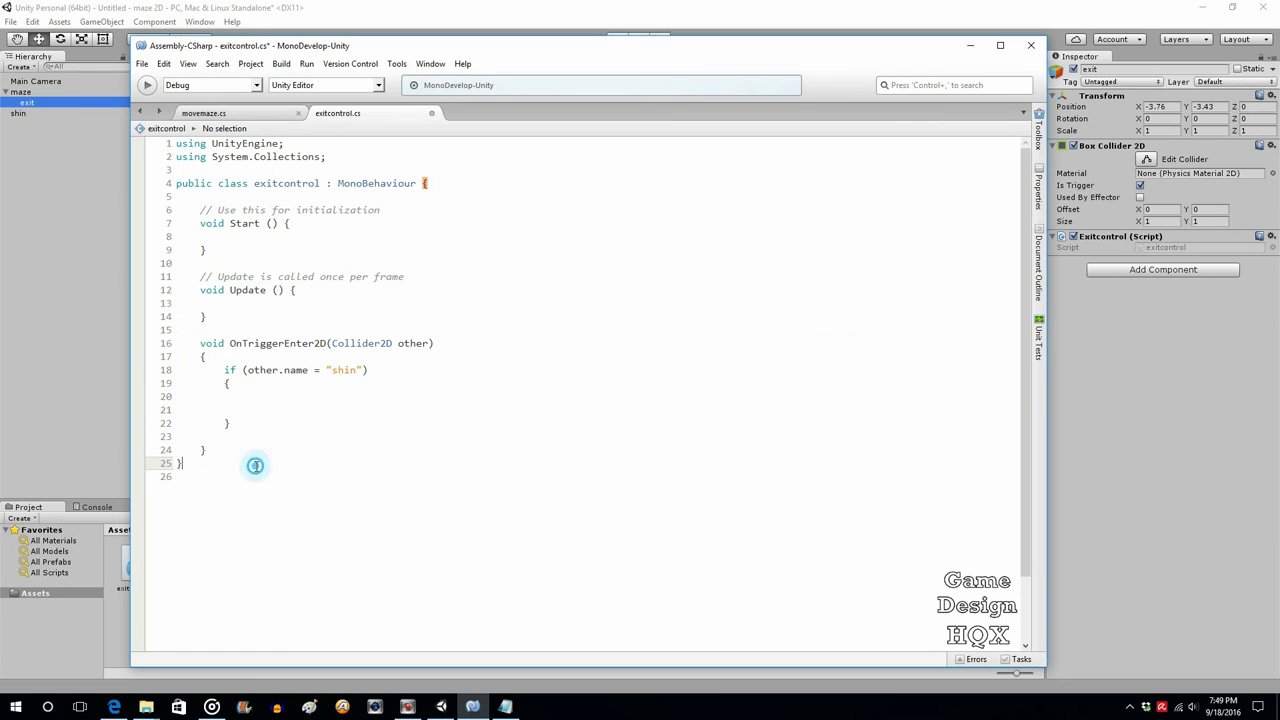
double_click(330, 369)
click(314, 370)
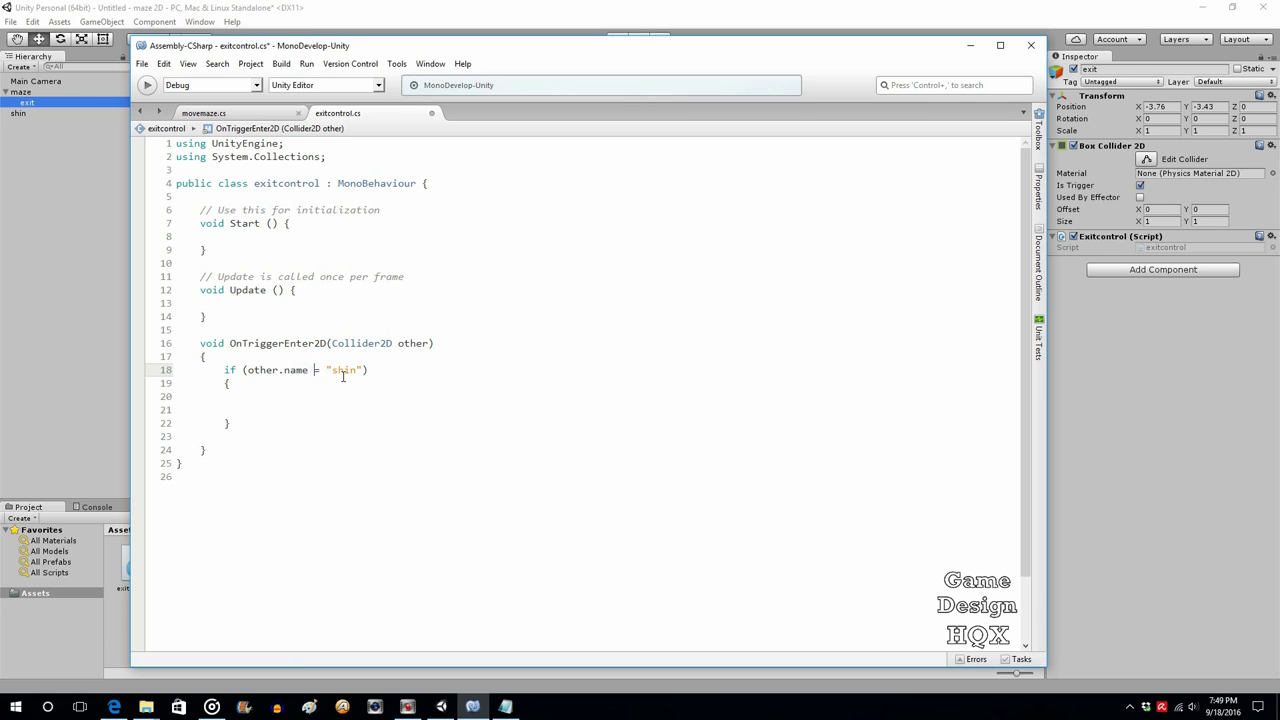
text(=)
drag(243, 370, 374, 370)
Step: Add Debug.Log ("You Win!!! Youre awesome!!!"); inside the if block and save the exitcontrol script
click(244, 404)
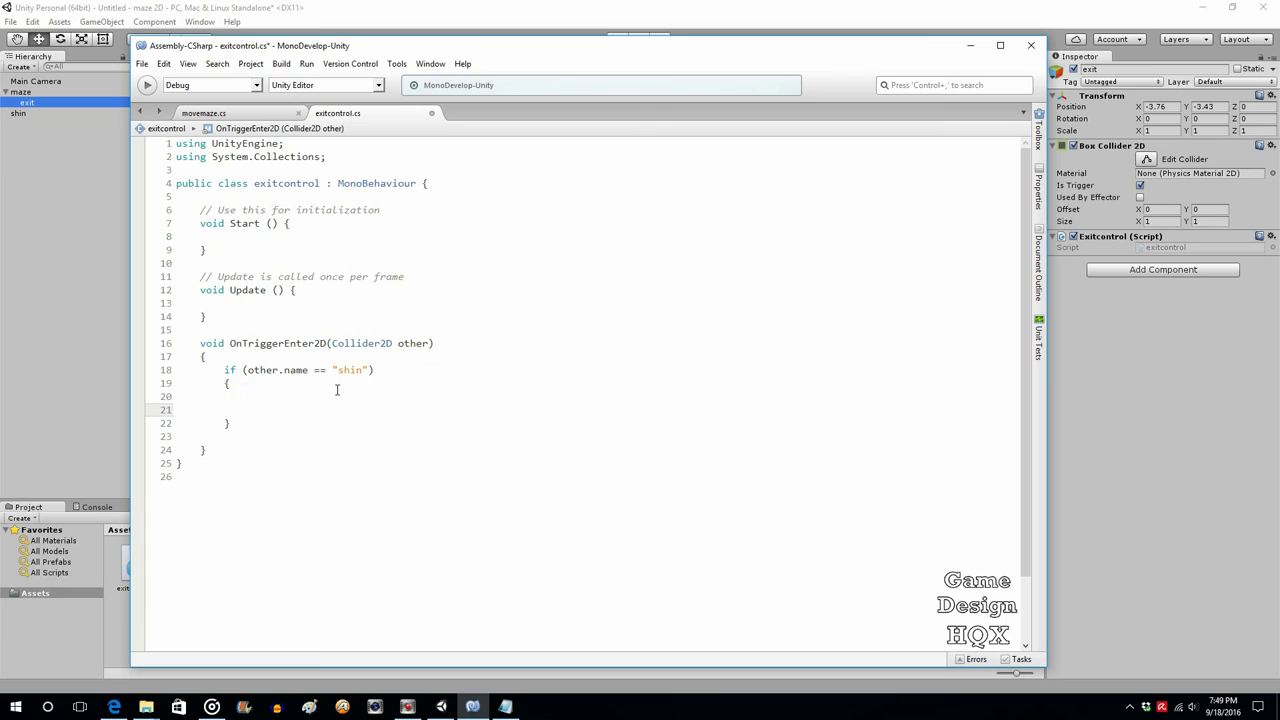
text(debug)
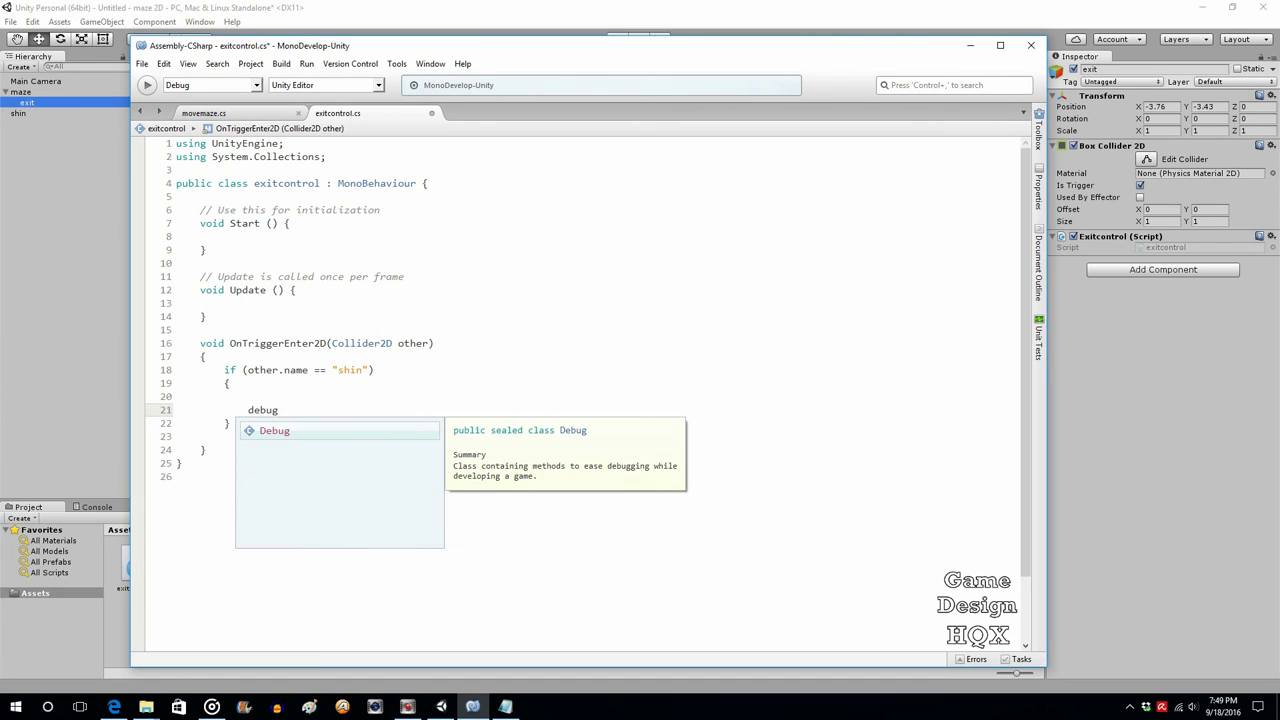
text(.Log)
key(Escape)
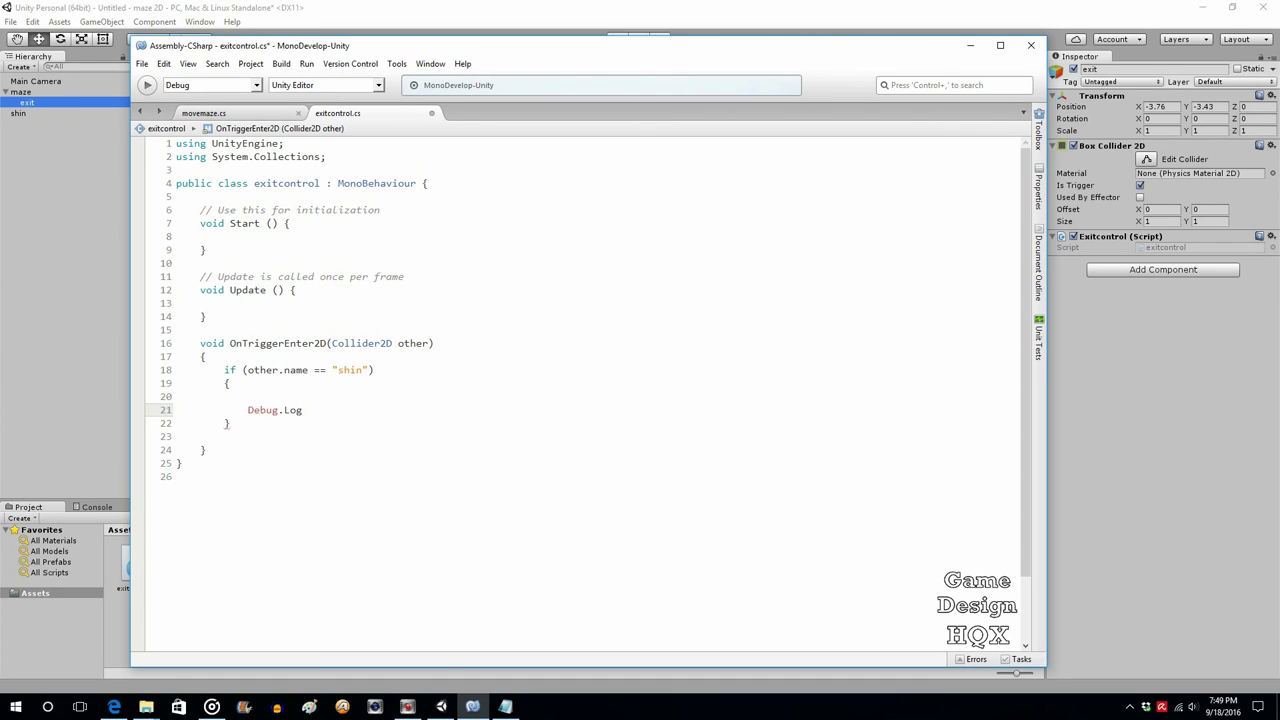
text(("You Win!)
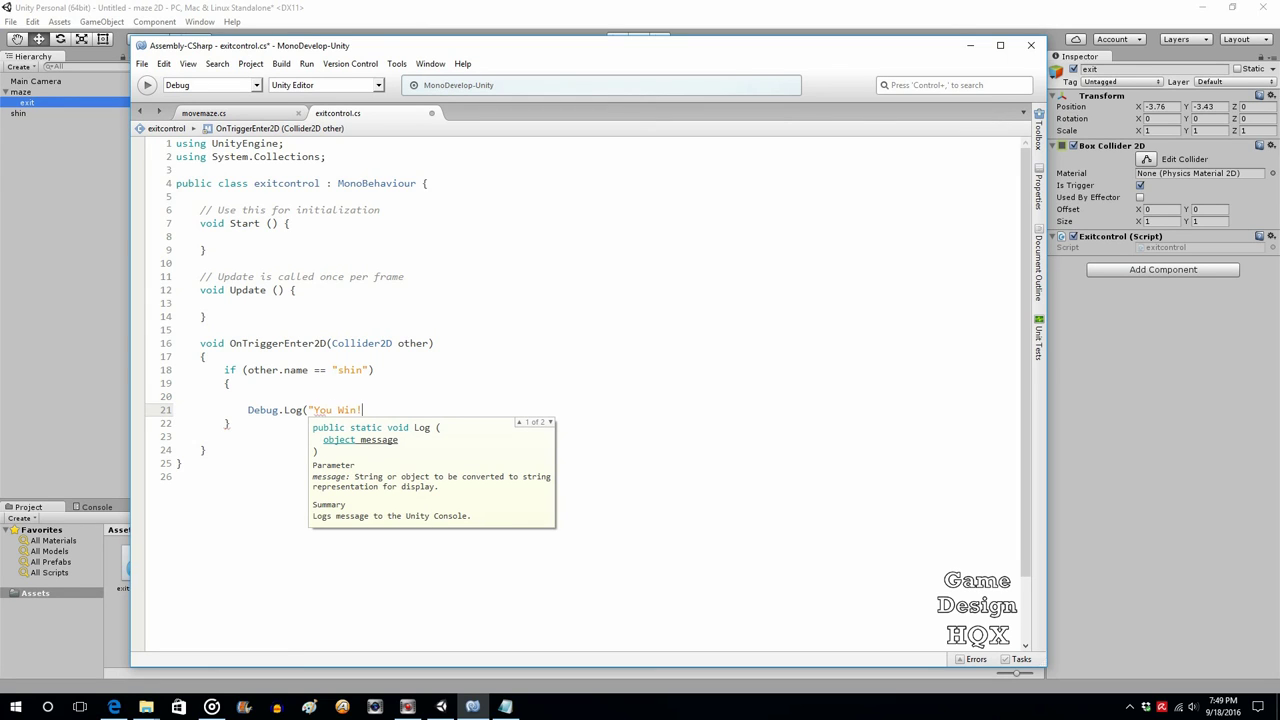
text(!! Youre awesome!!!");)
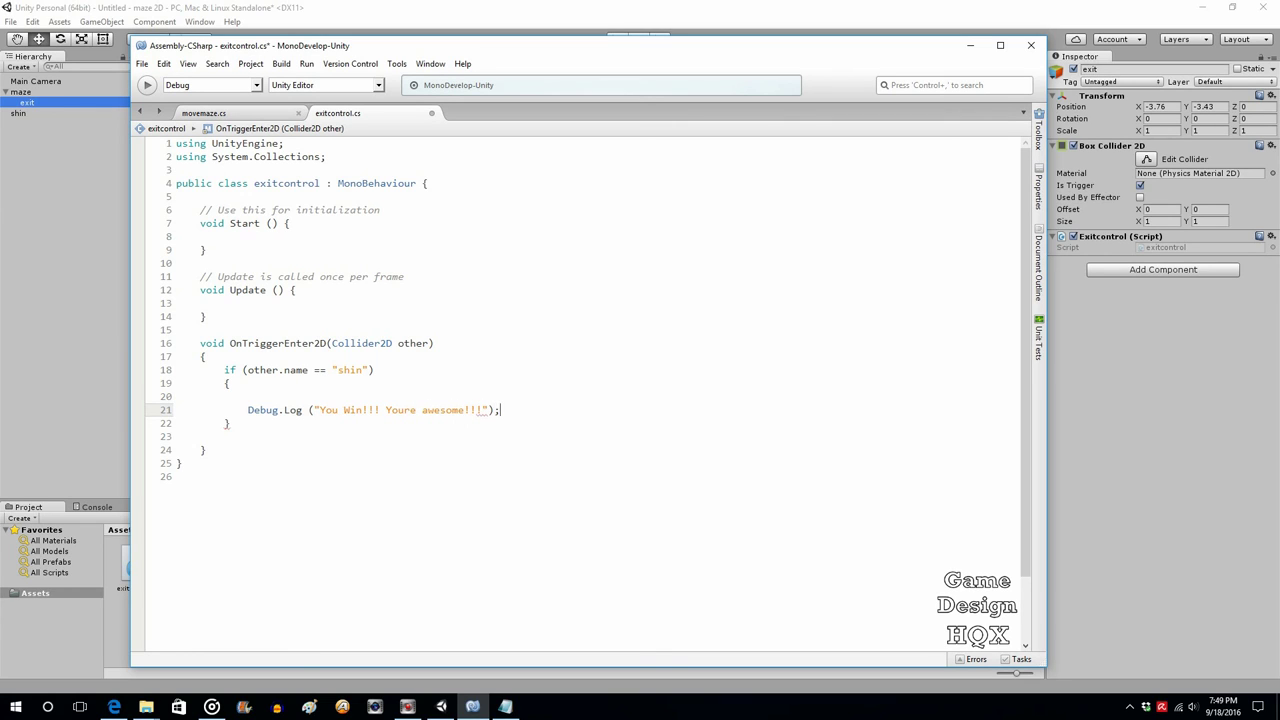
click(142, 64)
click(152, 120)
Step: Review the OnTriggerEnter2D declaration, its shin check and the Debug.Log line in the saved script
drag(510, 409, 243, 411)
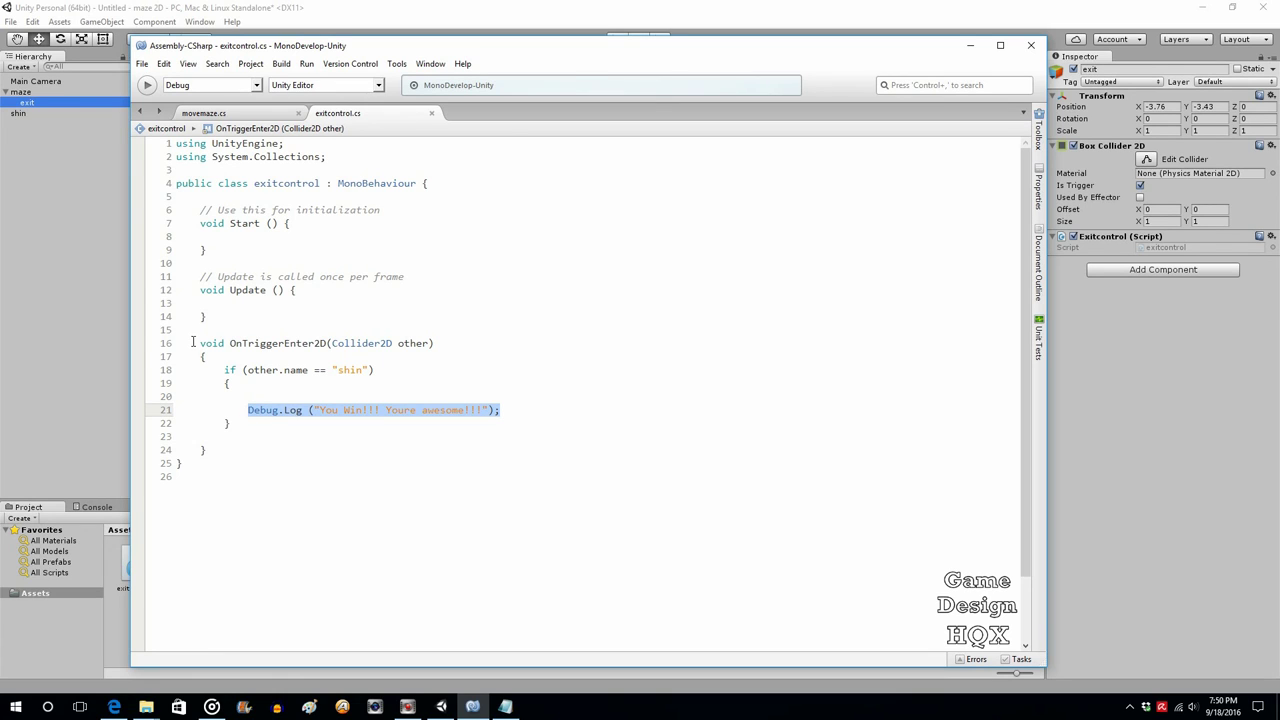
drag(195, 343, 451, 342)
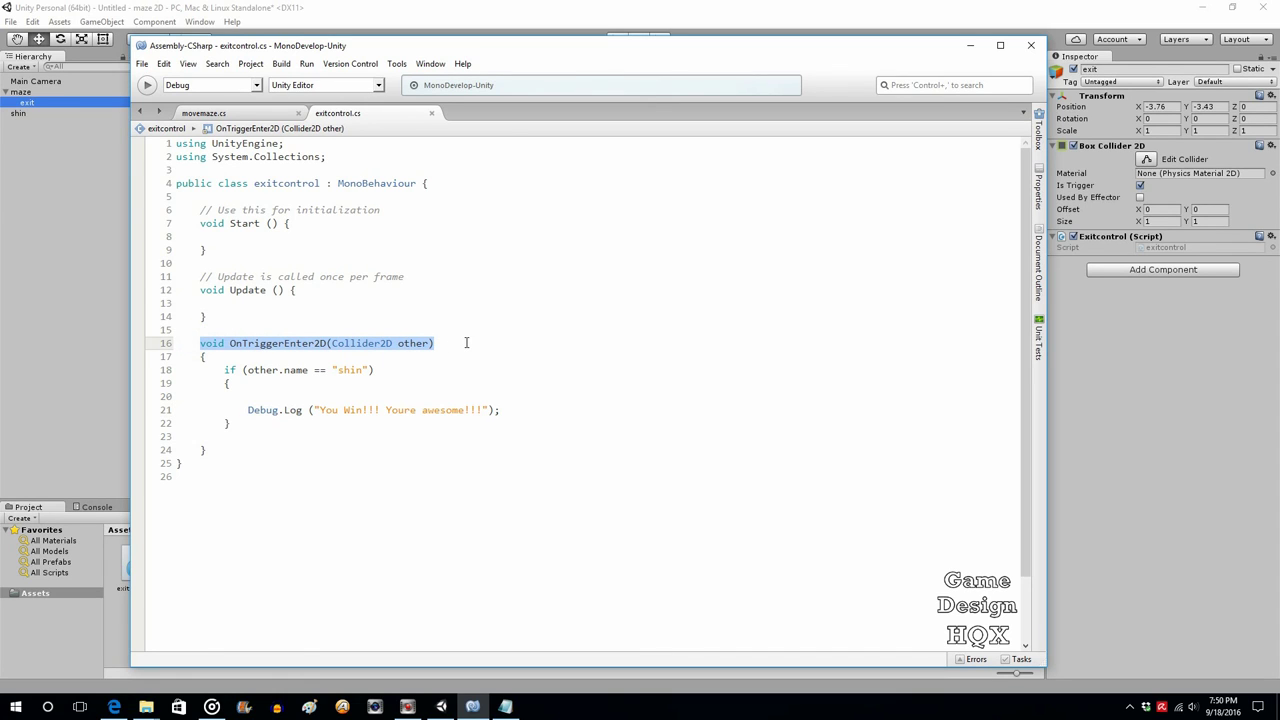
drag(508, 411, 248, 410)
click(286, 440)
drag(188, 343, 455, 349)
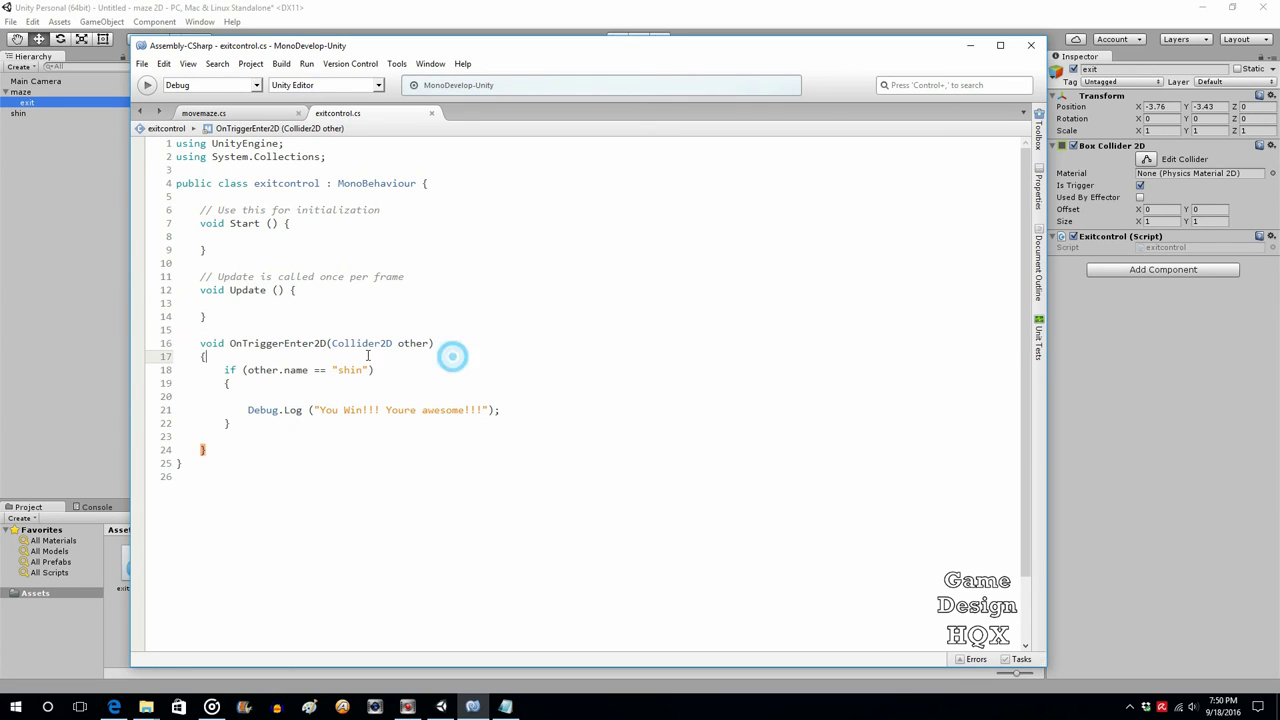
click(452, 355)
click(283, 343)
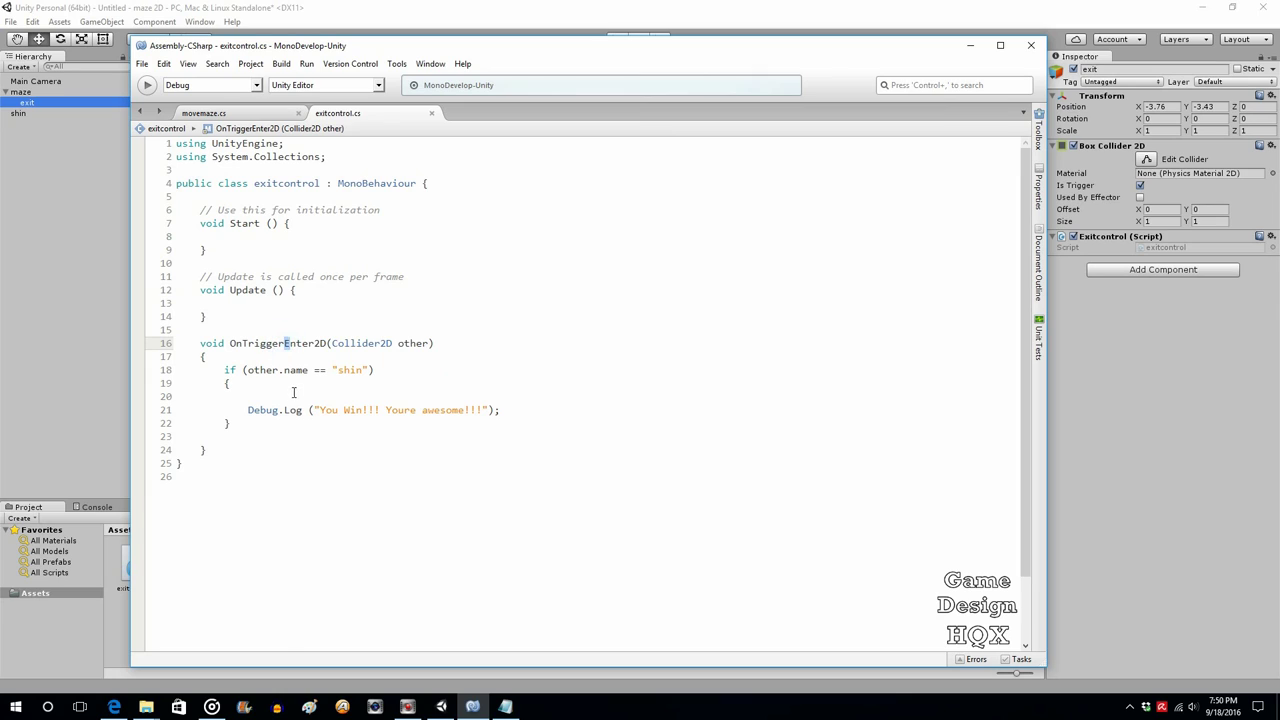
mouse_move(296, 367)
drag(240, 409, 526, 409)
click(555, 412)
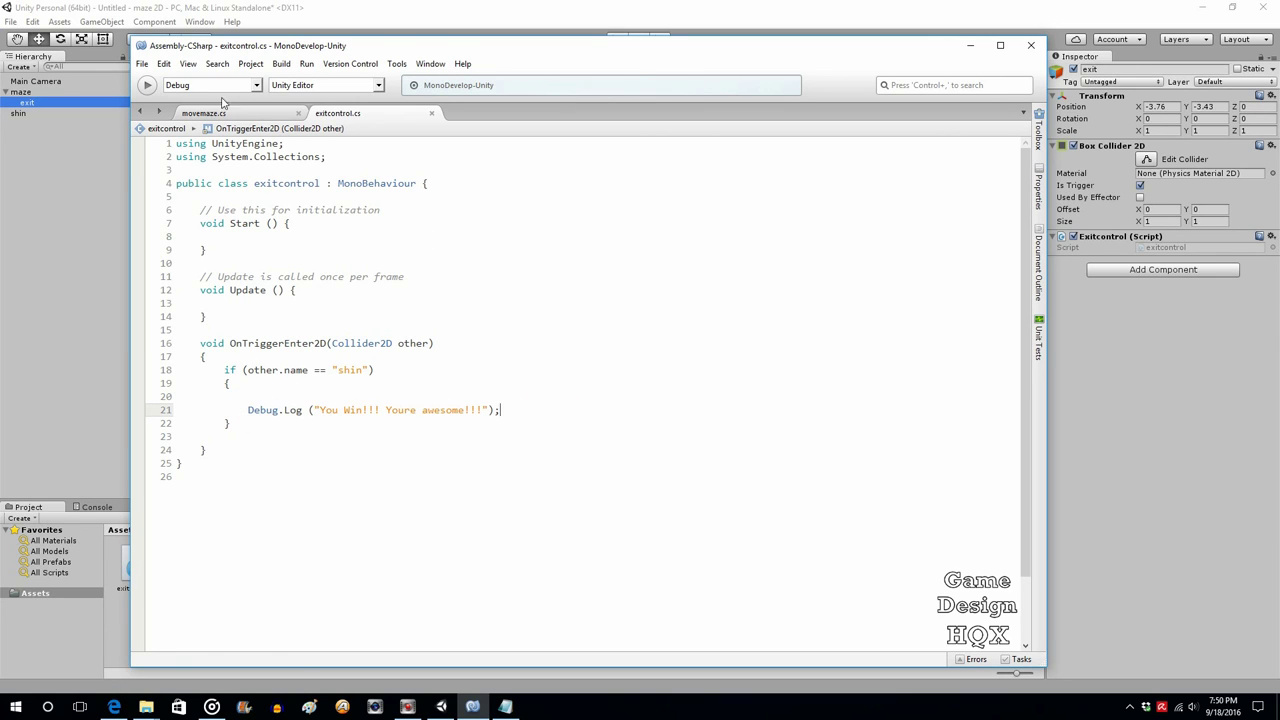
Step: Return to Unity, run the game, steer the shin down onto the exit trigger to test it, and stop play mode
click(142, 64)
click(384, 168)
key(alt+Tab)
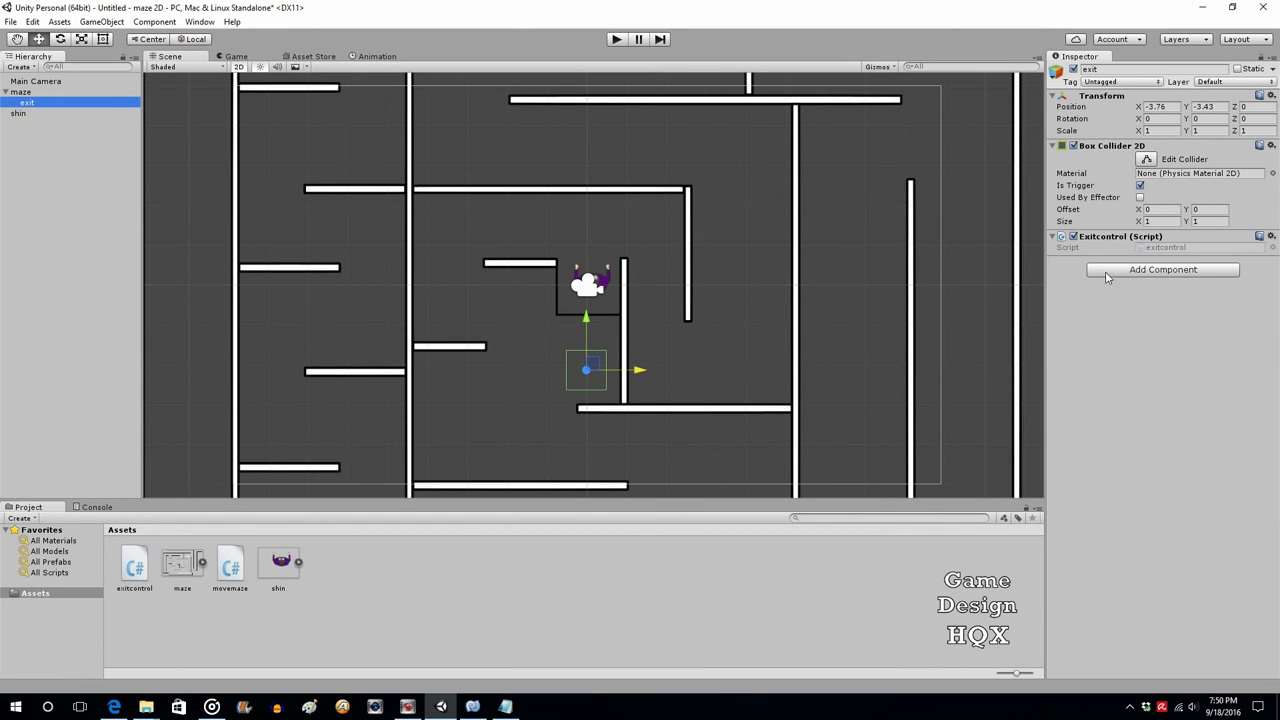
click(616, 39)
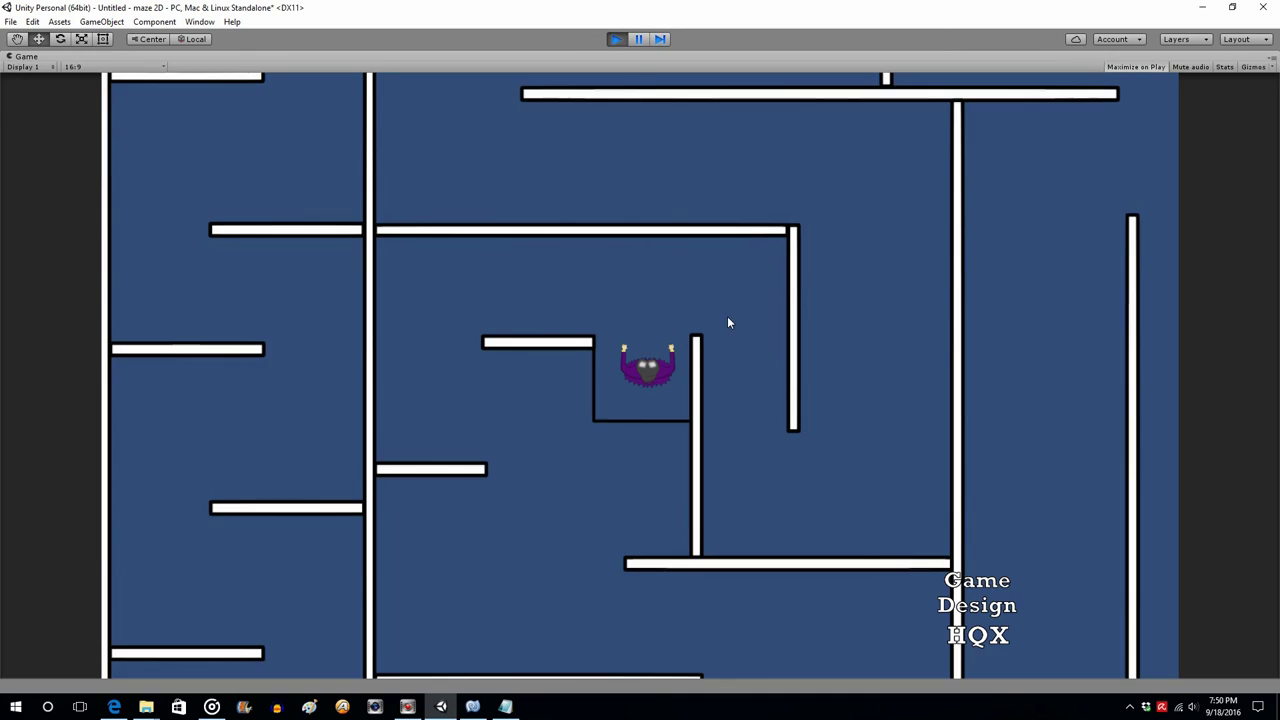
key(Right)
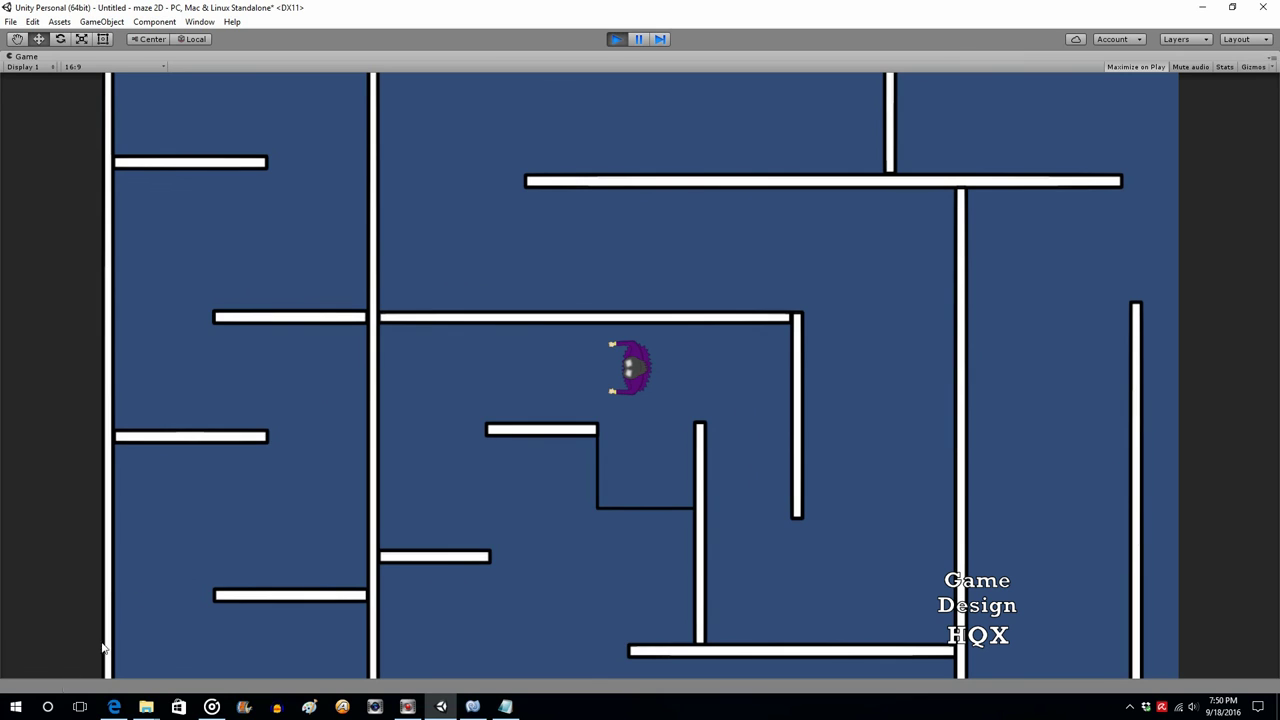
key(Down)
key(Up)
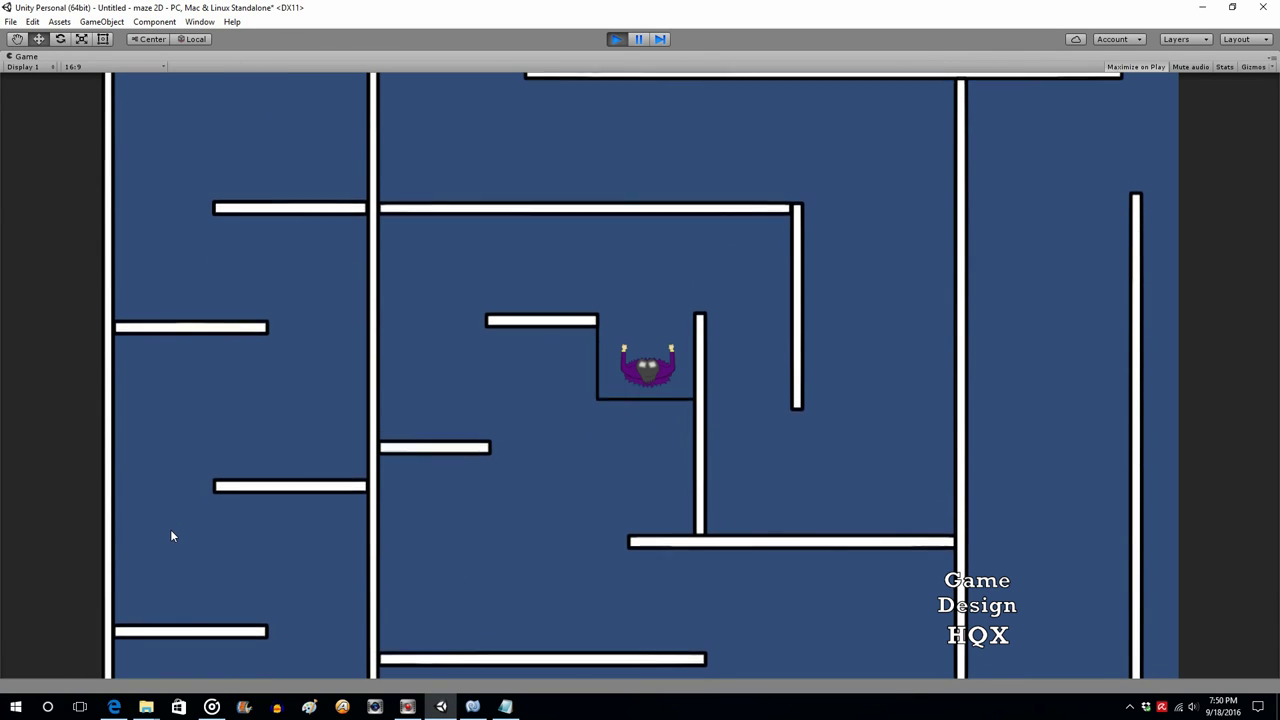
key(Down)
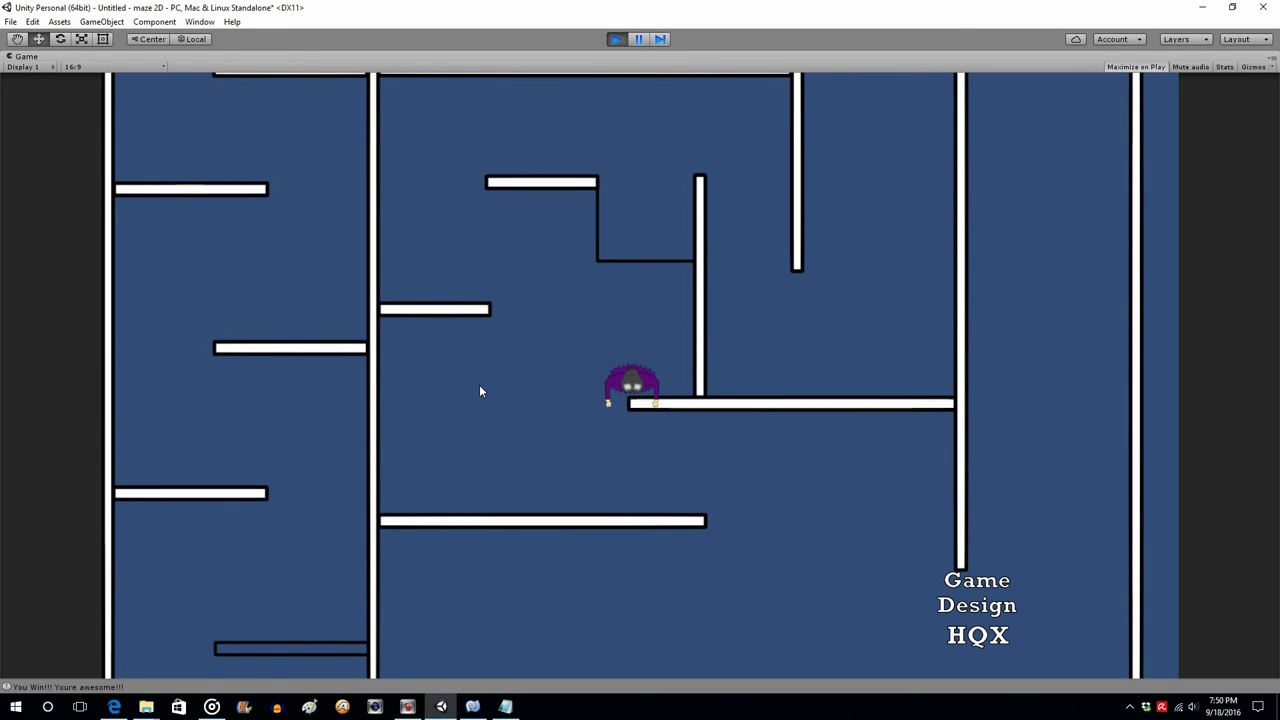
key(Up)
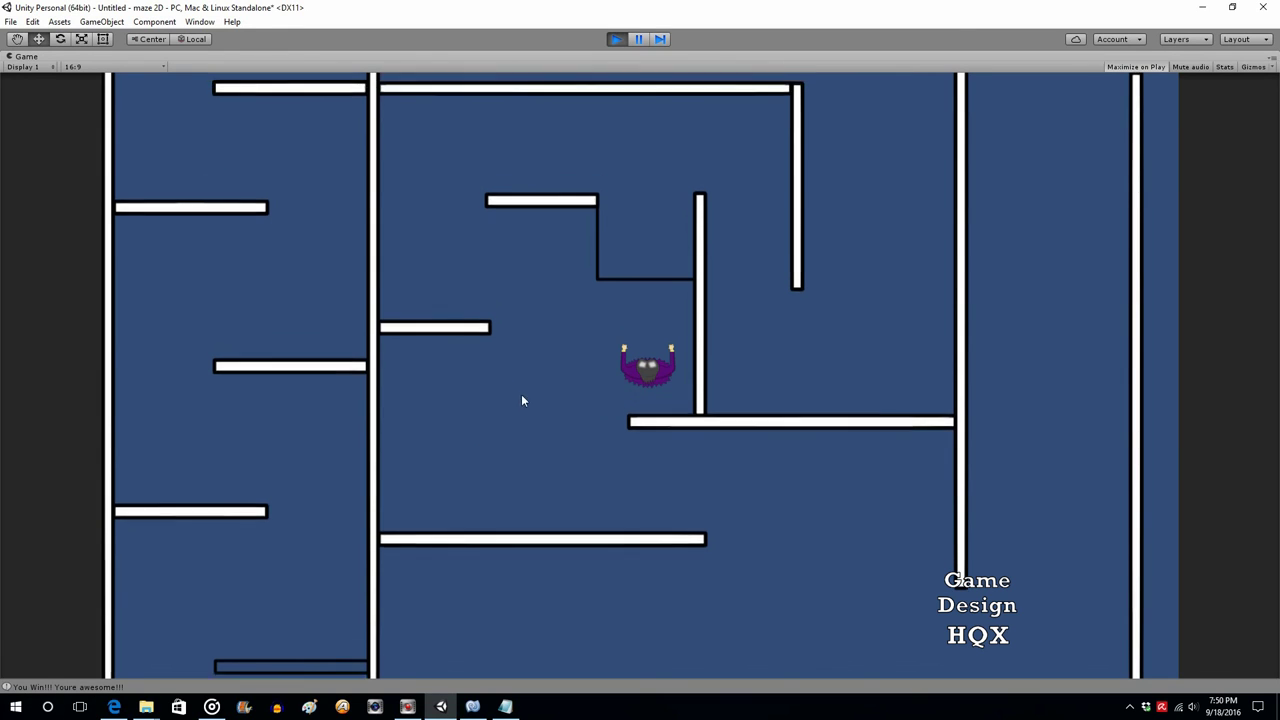
click(614, 40)
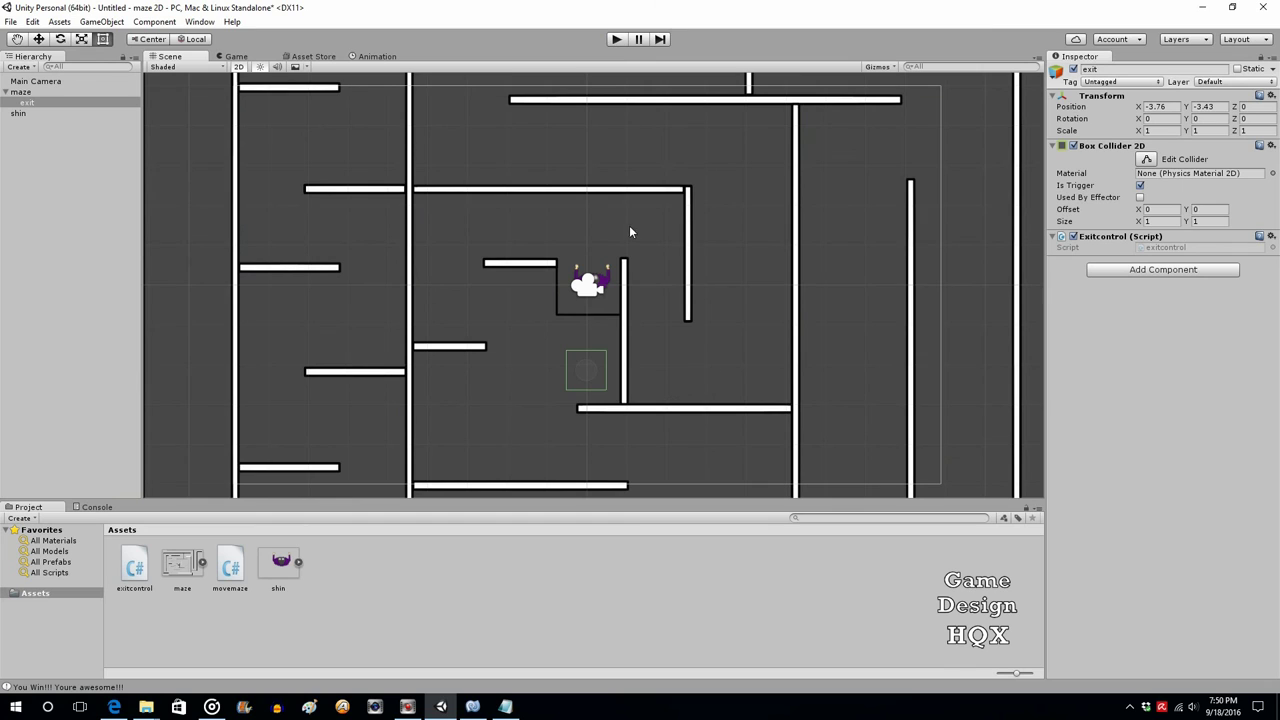
Step: Move the exit object to the maze's outer opening at the upper right, at about X 12.52, Y 10.72
scroll(635, 336, down, 8)
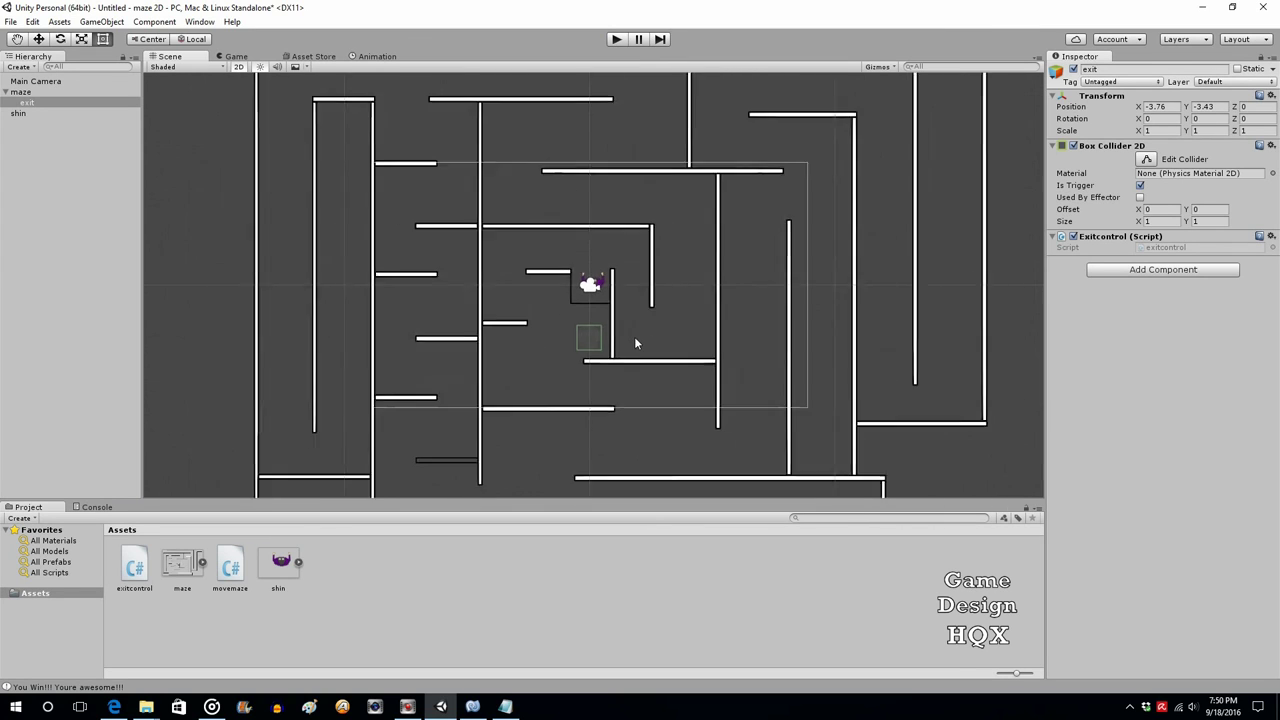
scroll(641, 336, down, 1)
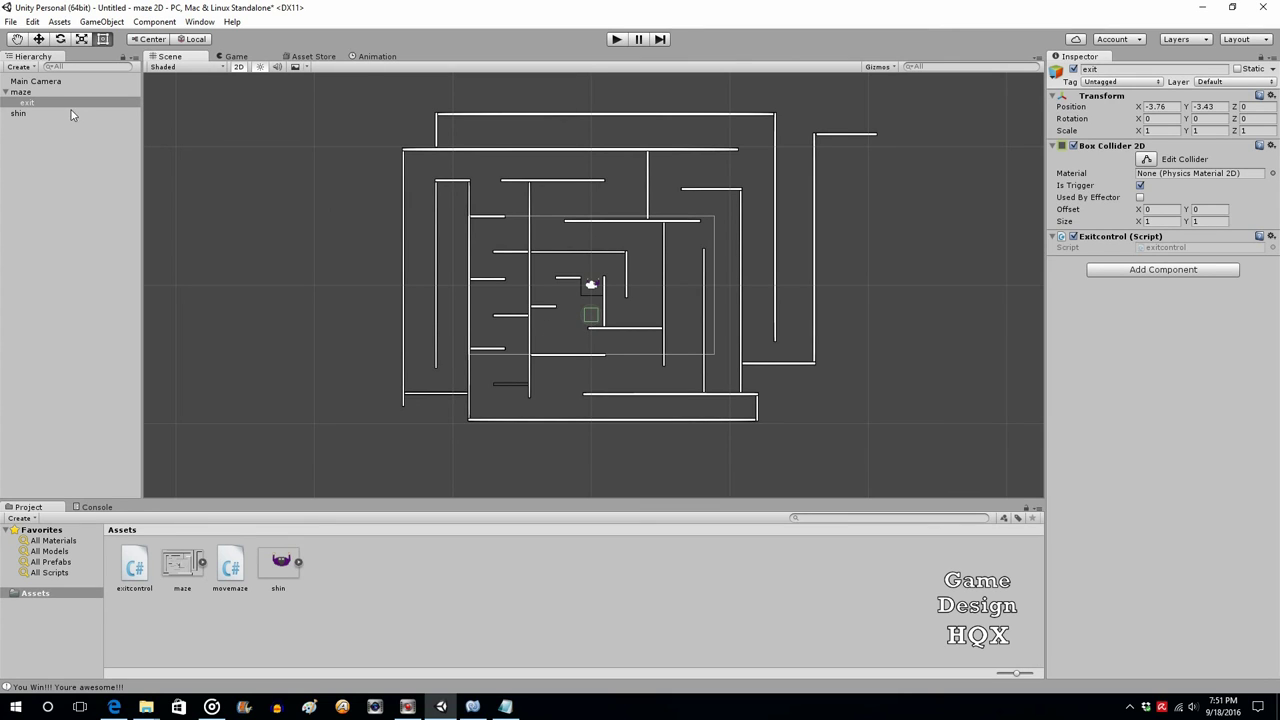
click(39, 39)
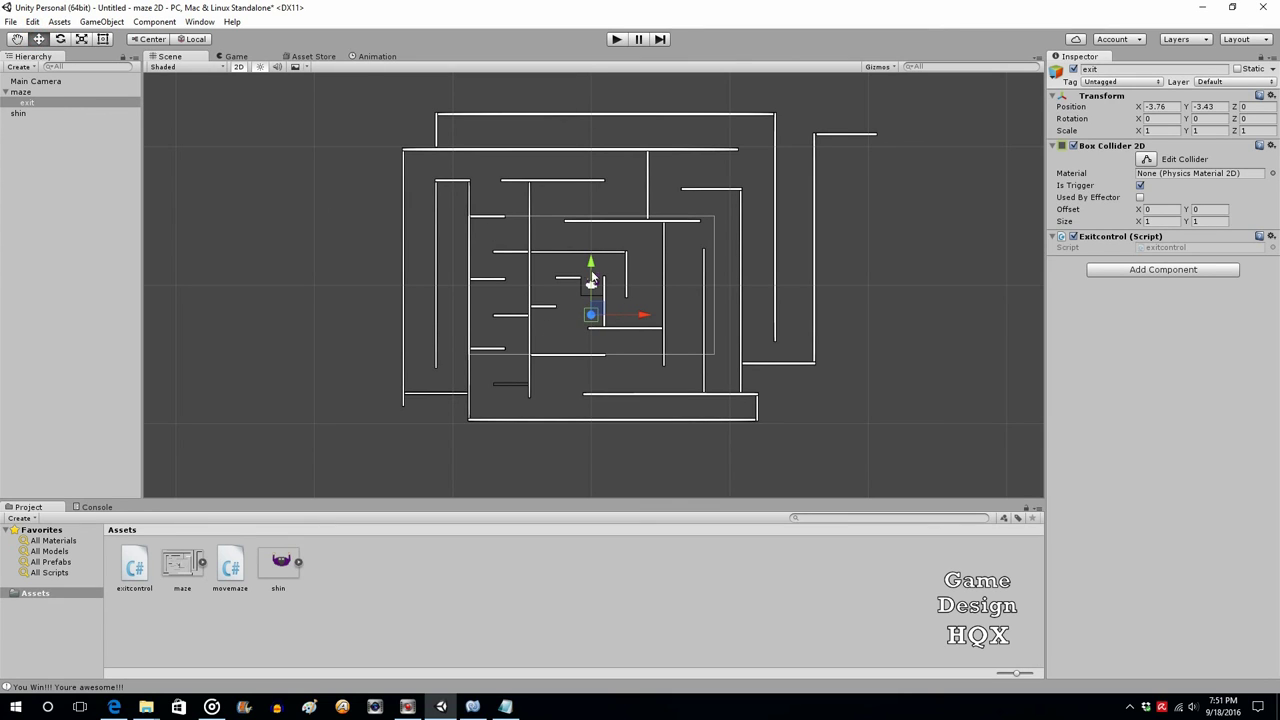
drag(631, 315, 857, 340)
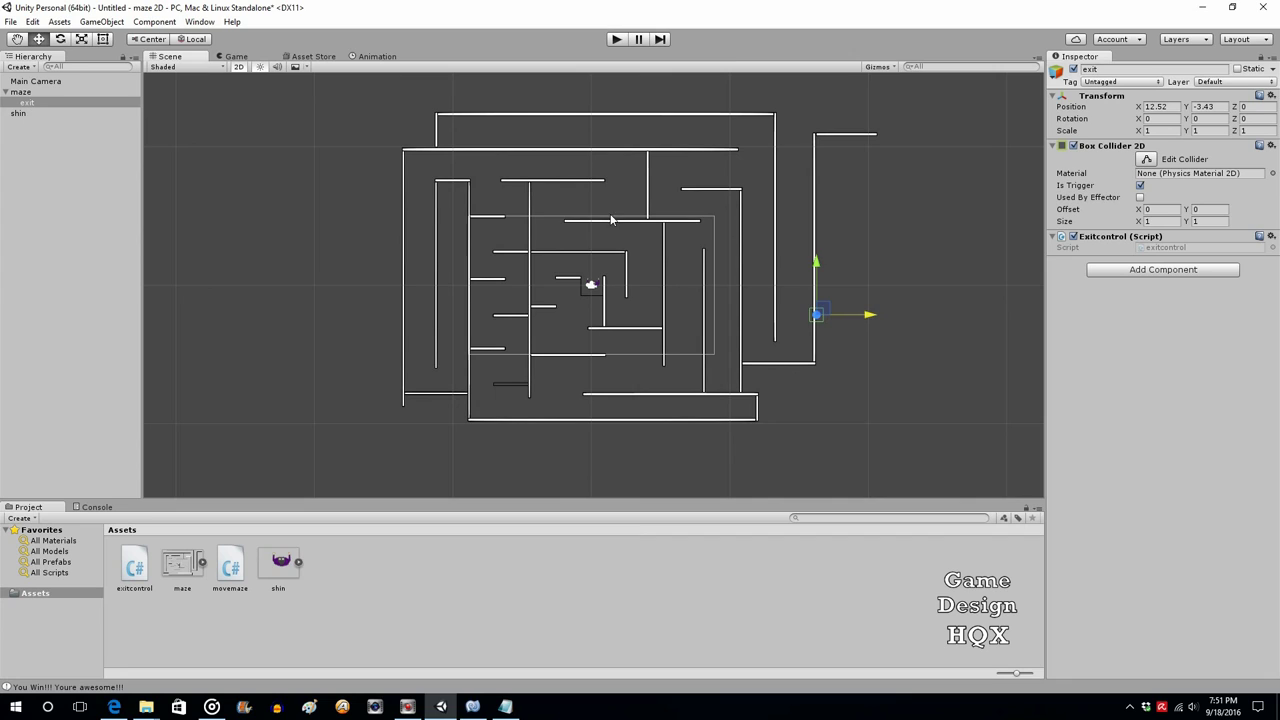
drag(807, 265, 830, 70)
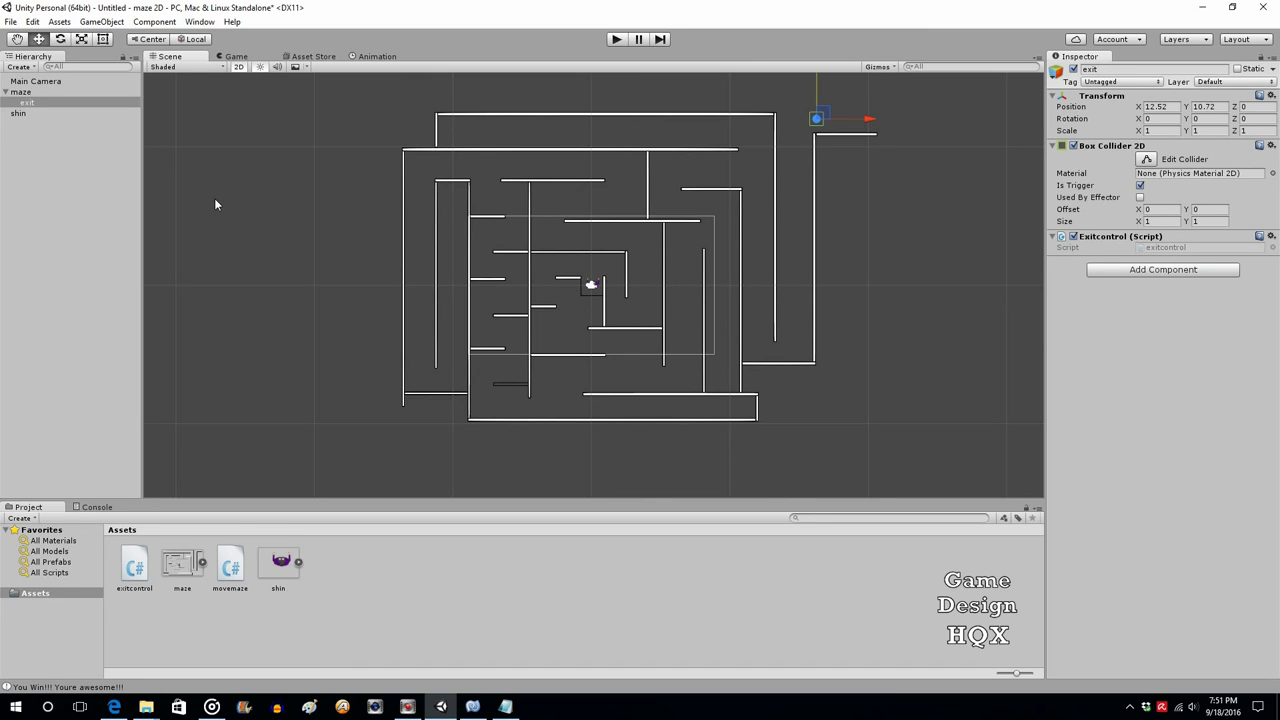
Step: Select the maze object and examine its wall layout and existing box colliders up close and as a whole
scroll(590, 270, up, 3)
scroll(590, 270, up, 2)
click(27, 93)
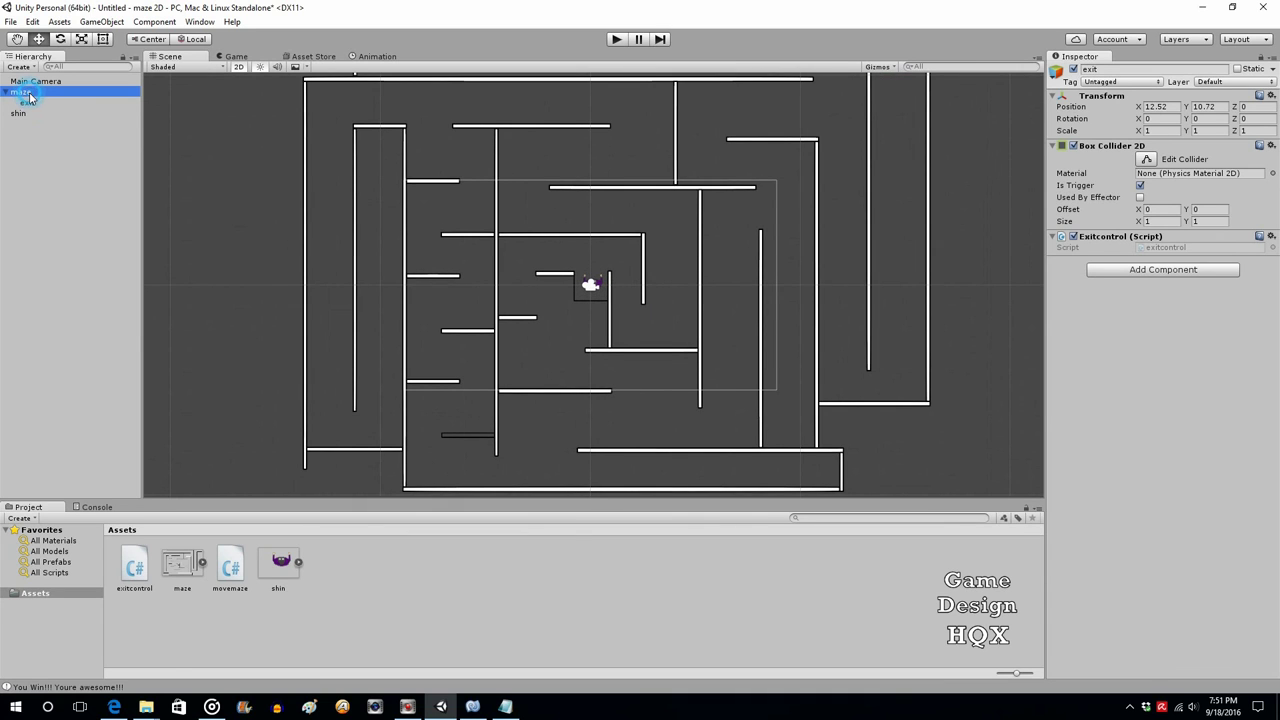
scroll(612, 230, up, 1)
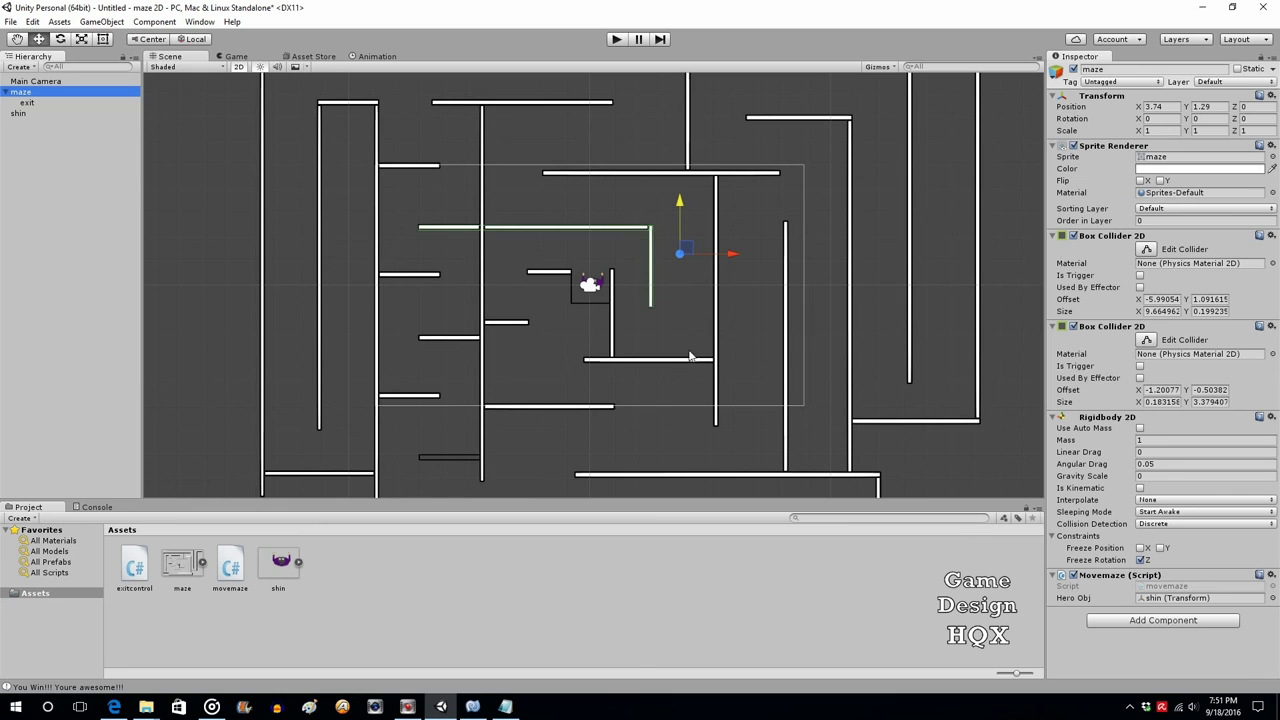
scroll(743, 238, down, 1)
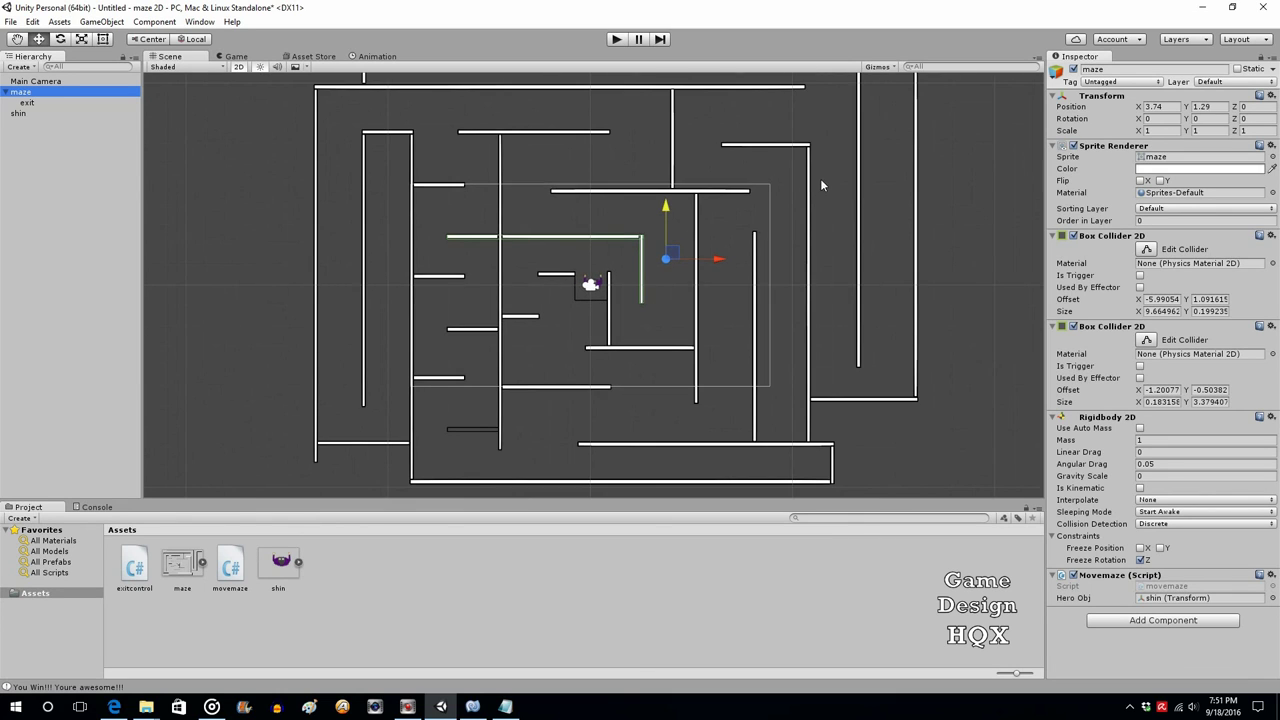
scroll(816, 219, down, 1)
scroll(808, 128, down, 1)
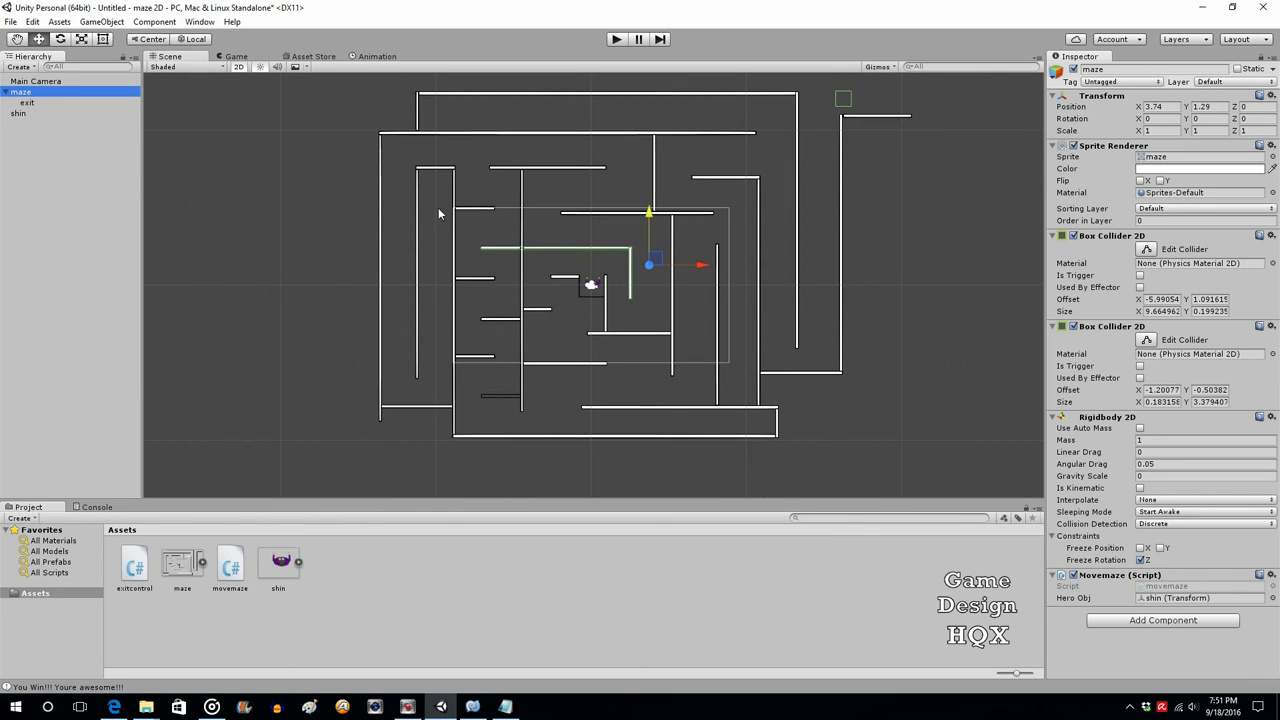
scroll(800, 316, up, 2)
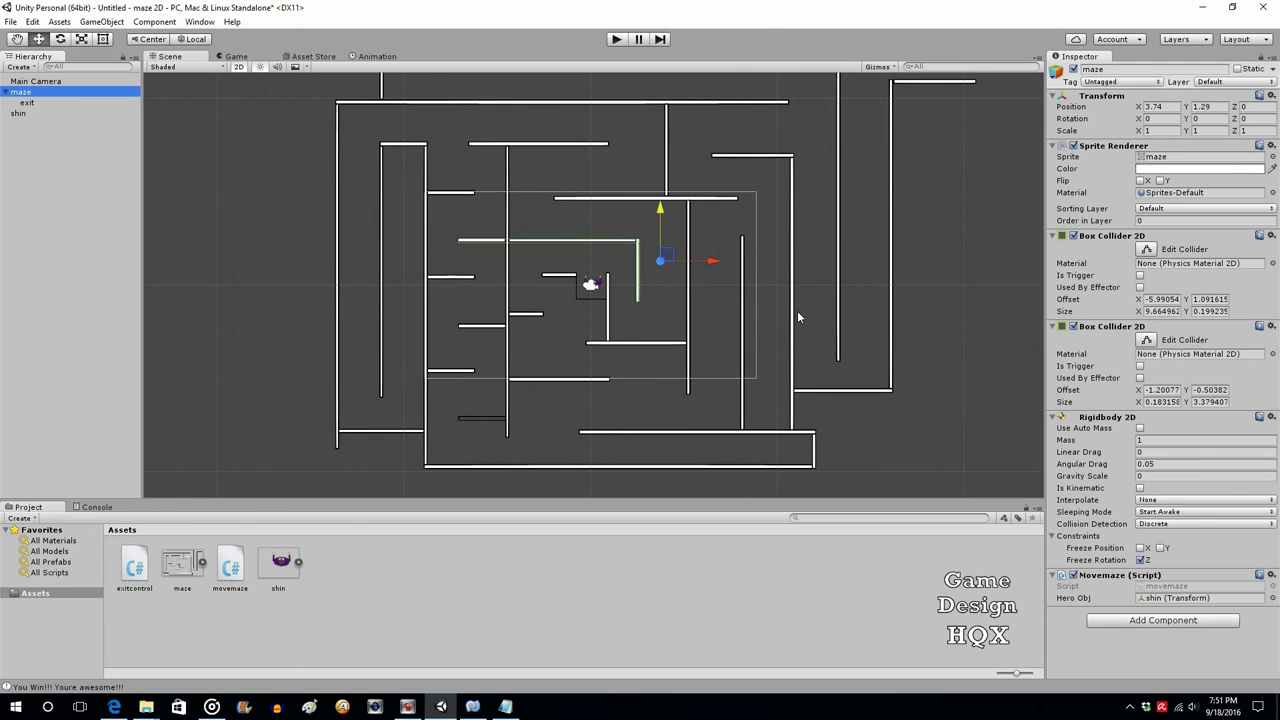